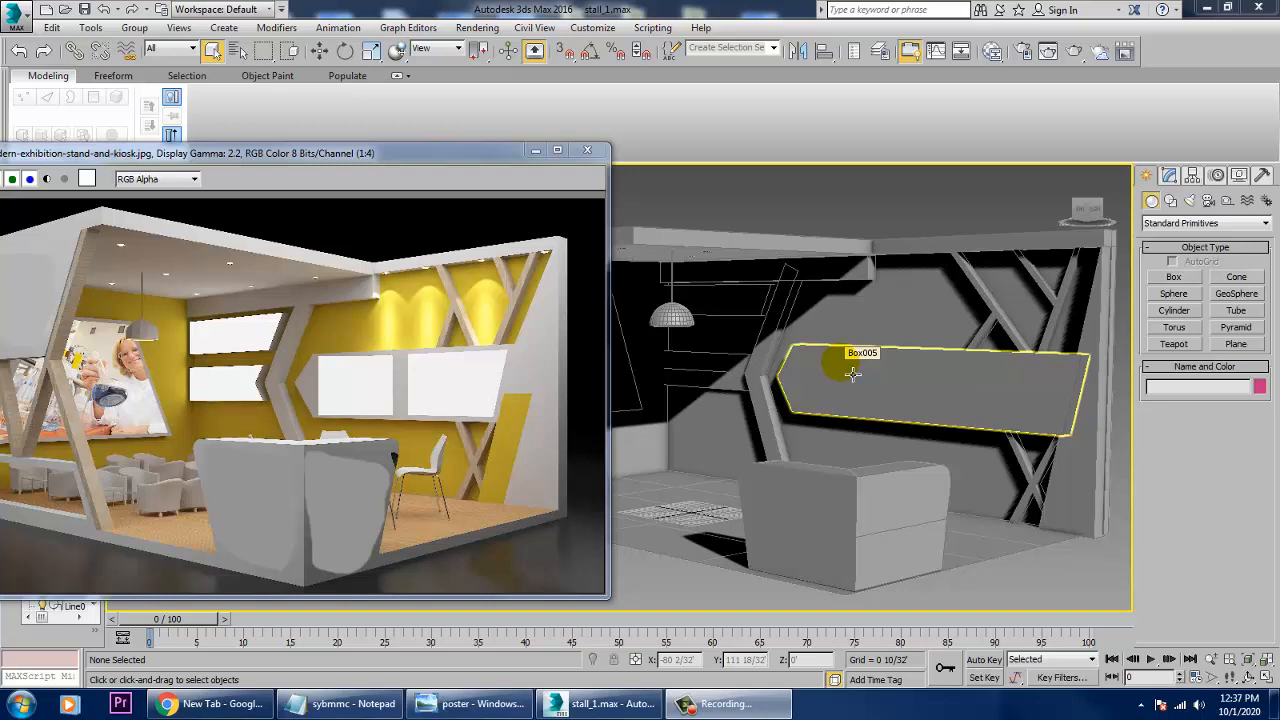
Step: Inspect the stall's counter area, zoom the reference image in on the chair, and bring up the Left view
mouse_move(855, 492)
middle_mouse_down("alt")
mouse_move(977, 494)
mouse_move(940, 511)
mouse_move(779, 455)
mouse_move(808, 457)
middle_mouse_up("alt")
left_click(798, 503)
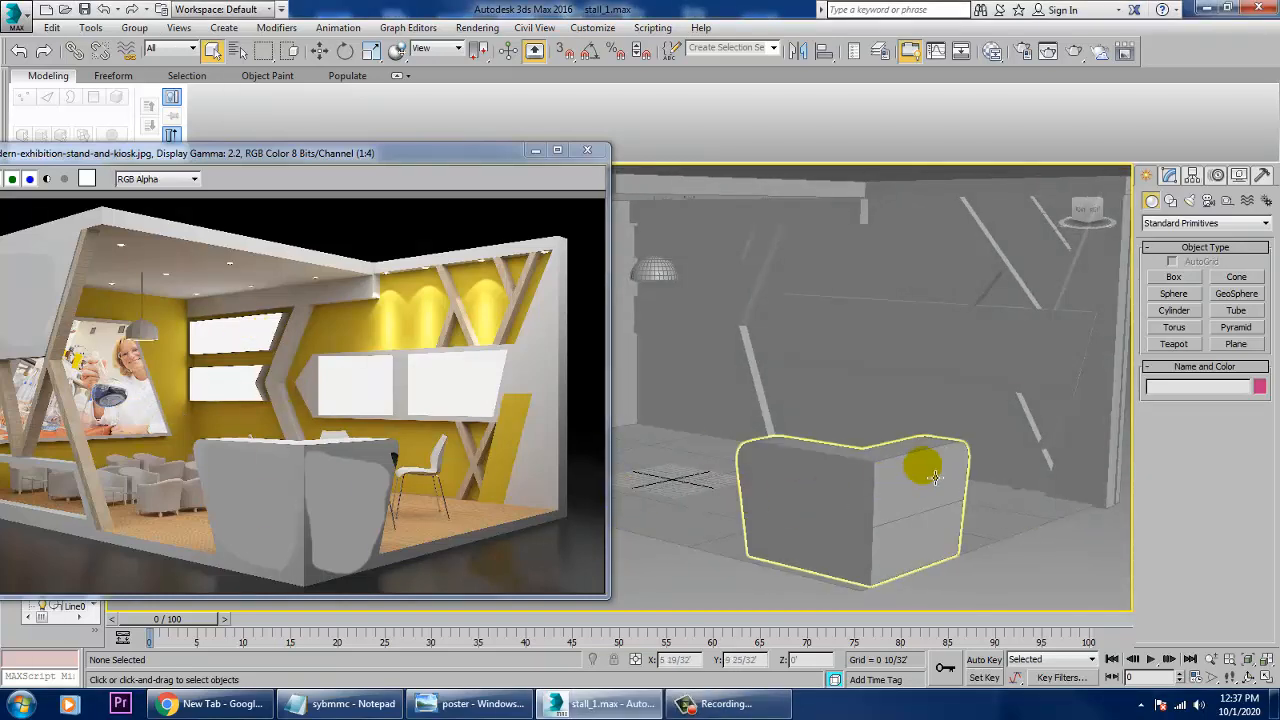
mouse_move(934, 477)
middle_mouse_down("alt")
mouse_move(914, 466)
mouse_move(934, 457)
middle_mouse_up("alt")
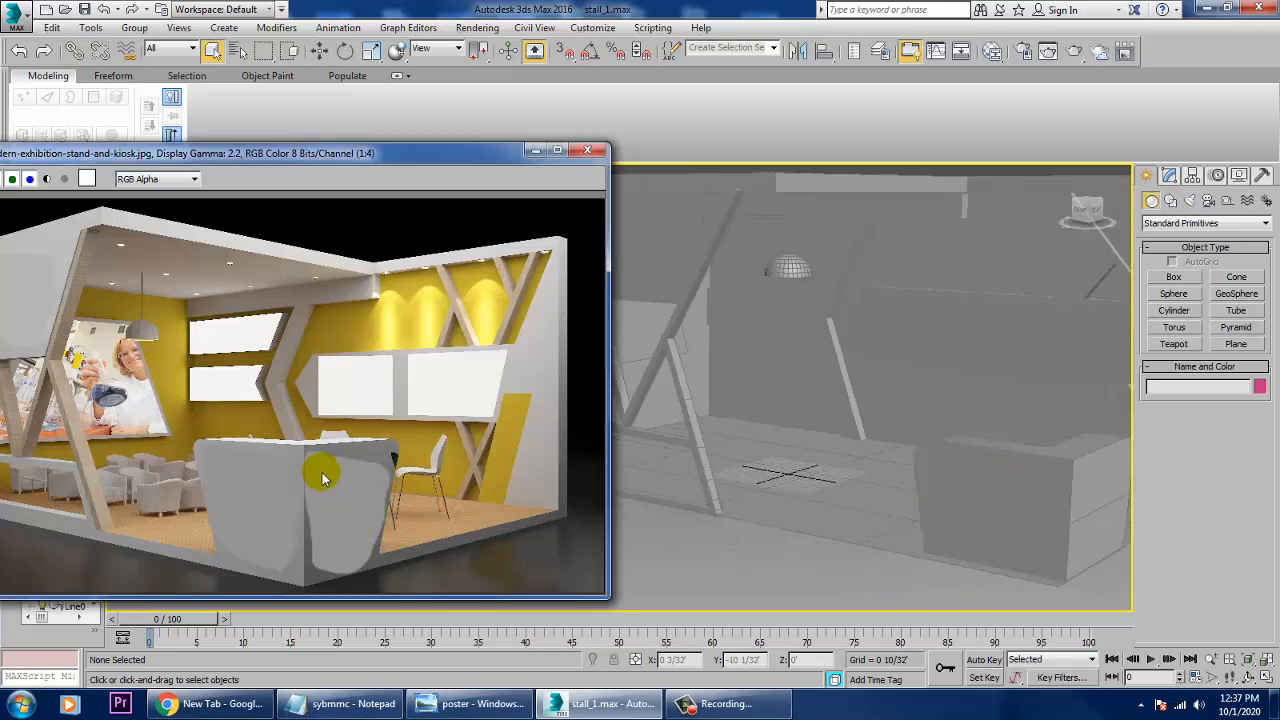
scroll(474, 478, "up", 1)
middle_click_drag(862, 440, 834, 457, "alt")
key("alt+w")
left_click(952, 337)
key("alt+w")
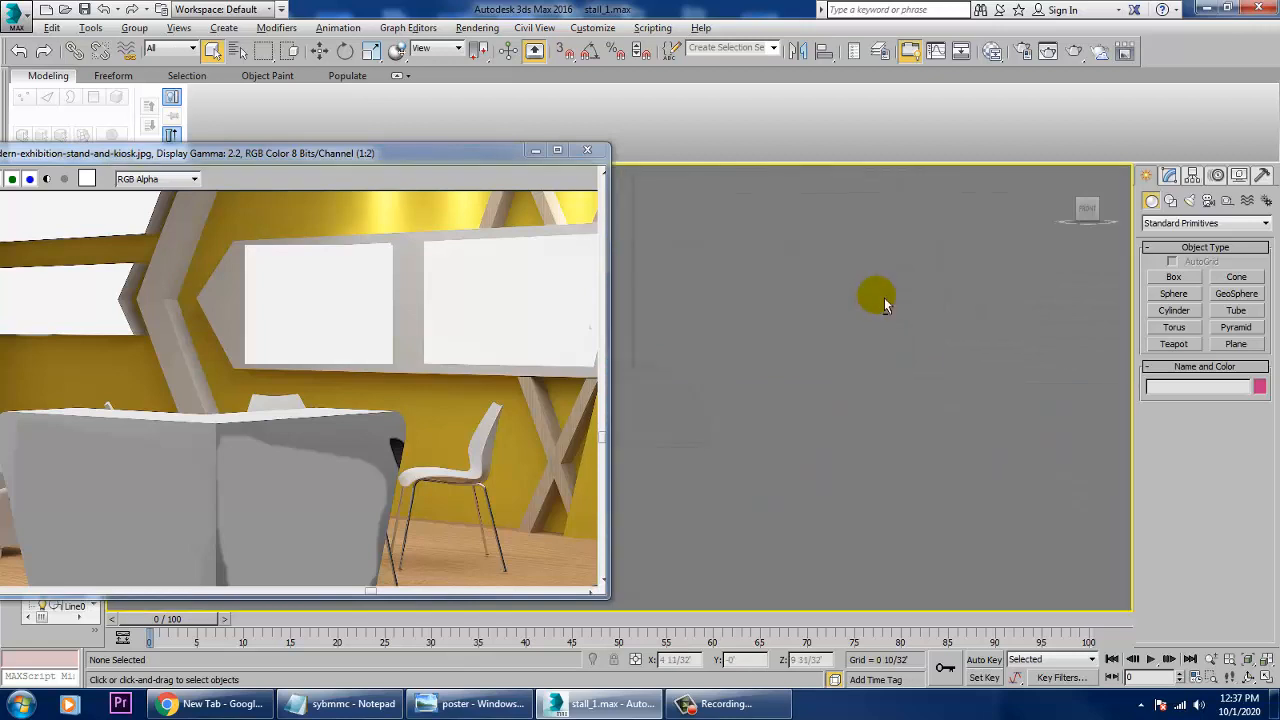
middle_click_drag(872, 397, 827, 437)
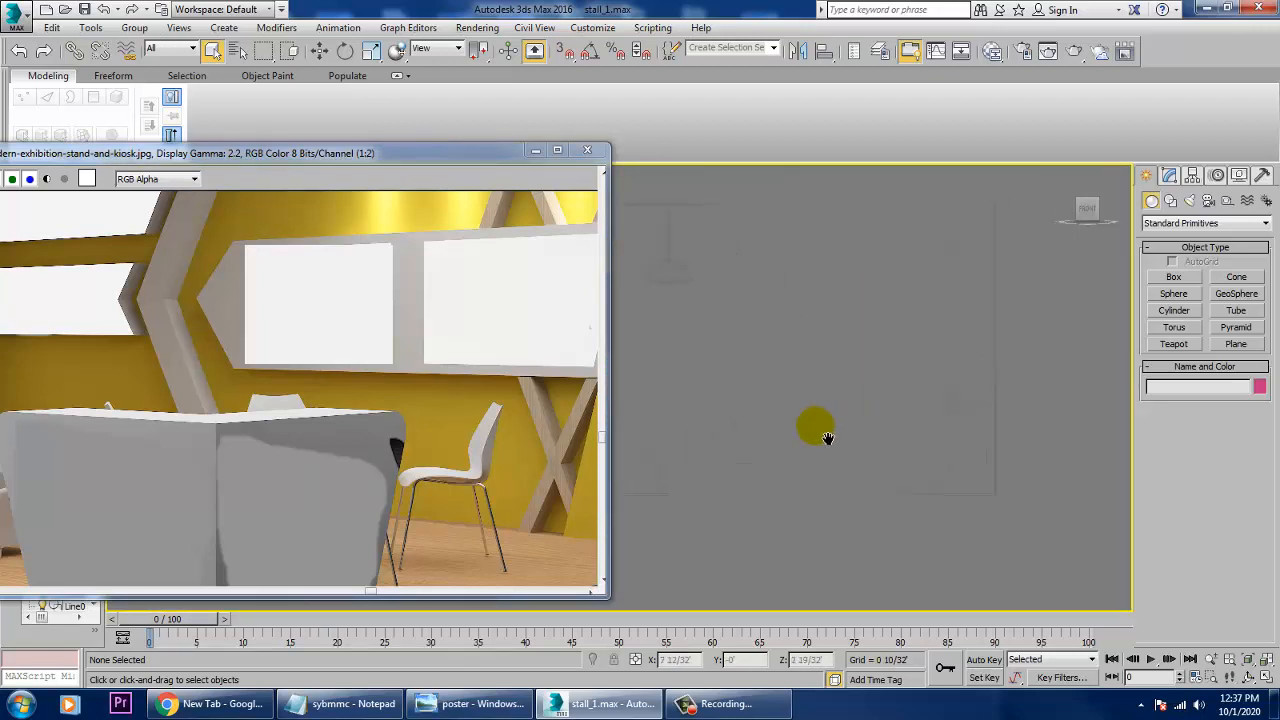
key("alt+w")
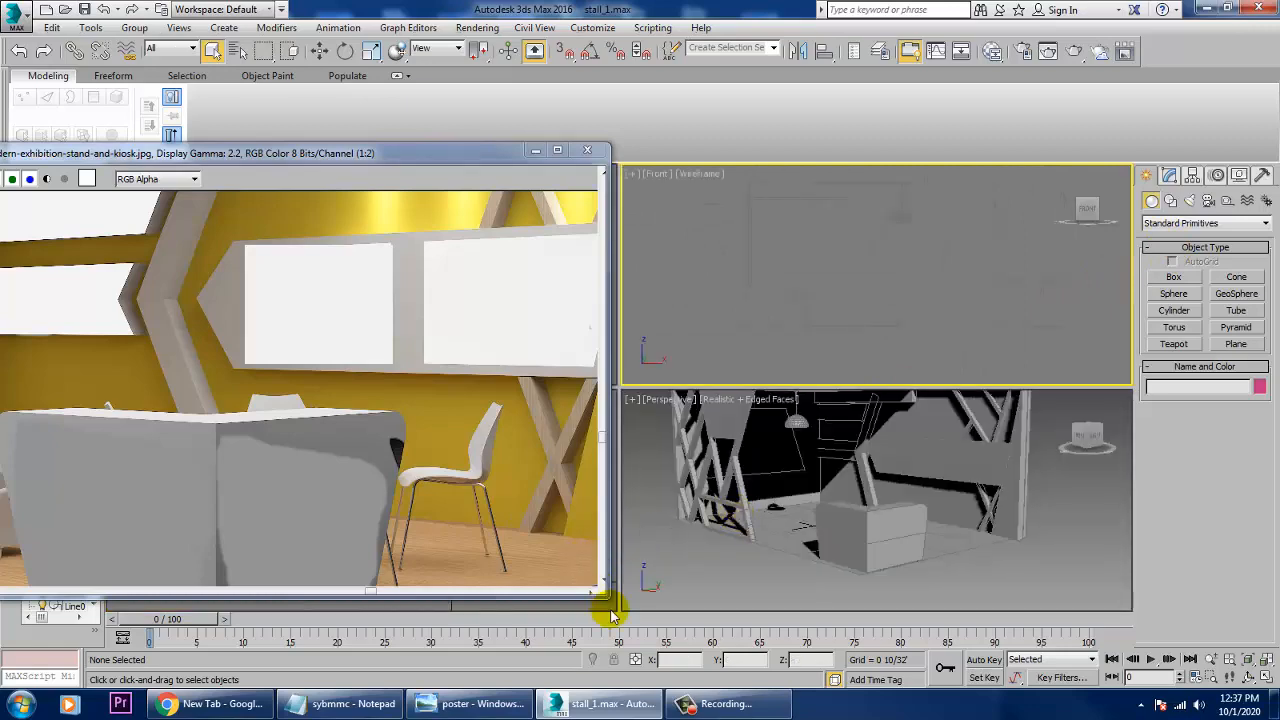
key("alt+w")
middle_click_drag(929, 457, 915, 400)
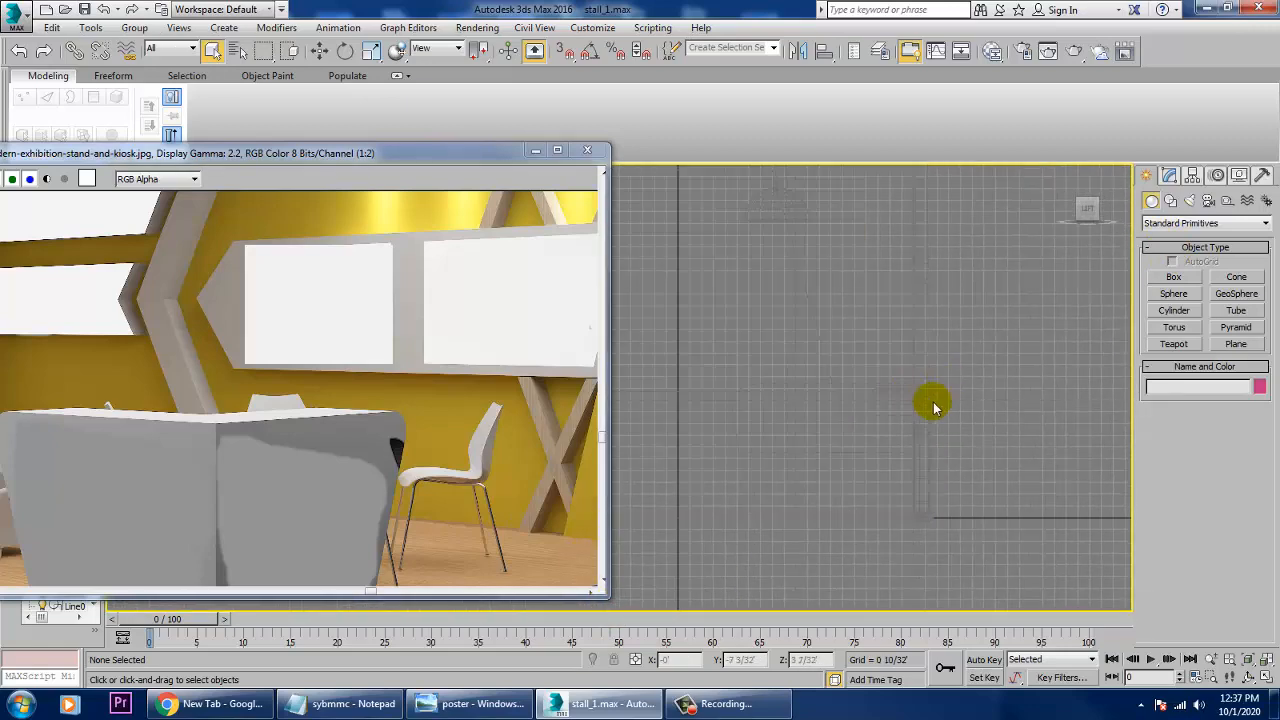
Step: Draw a two-segment line in the Left view as the chair's side profile, with a slanted backrest and horizontal seat
left_click(1170, 201)
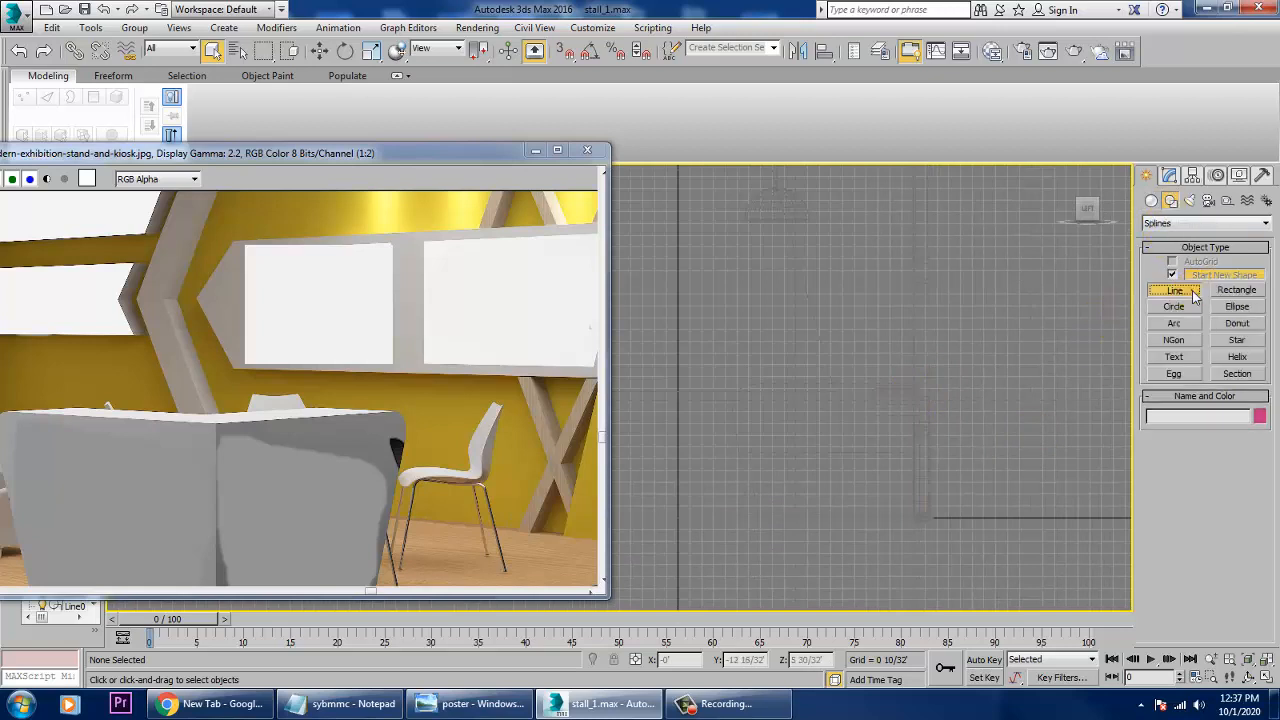
middle_click_drag(872, 426, 809, 417)
scroll(842, 440, "up", 3)
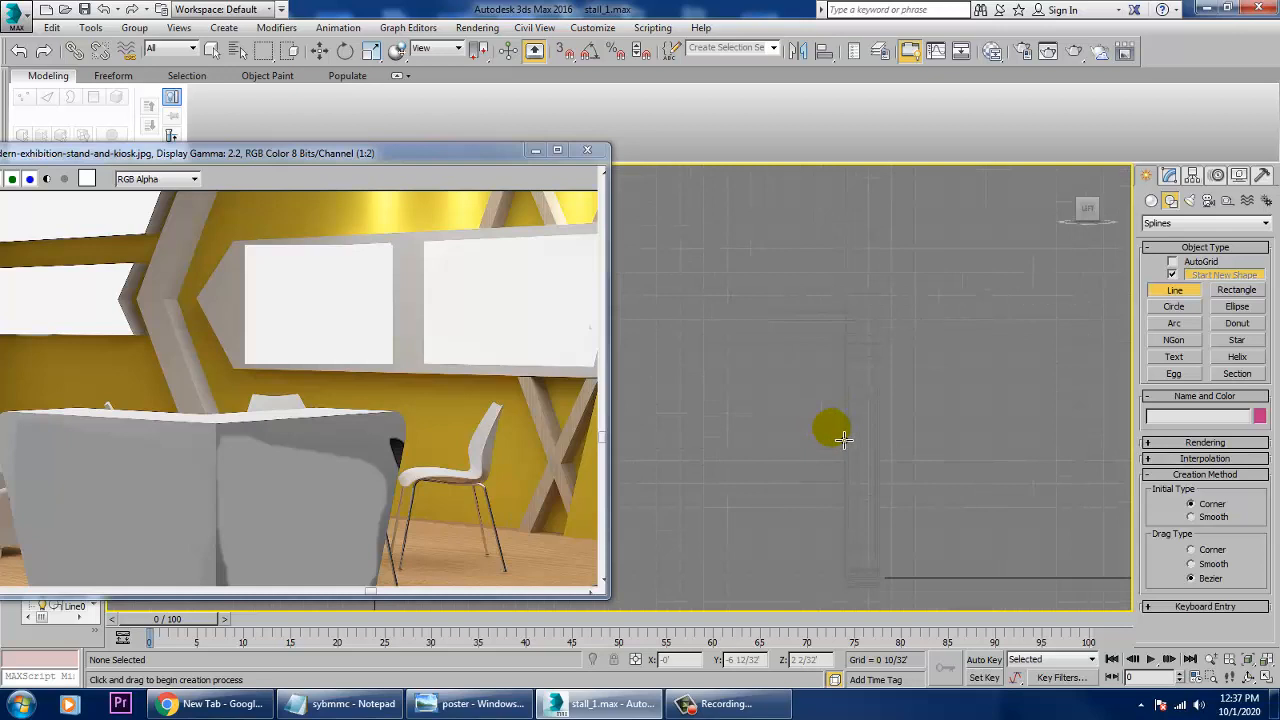
middle_click_drag(886, 470, 1017, 448)
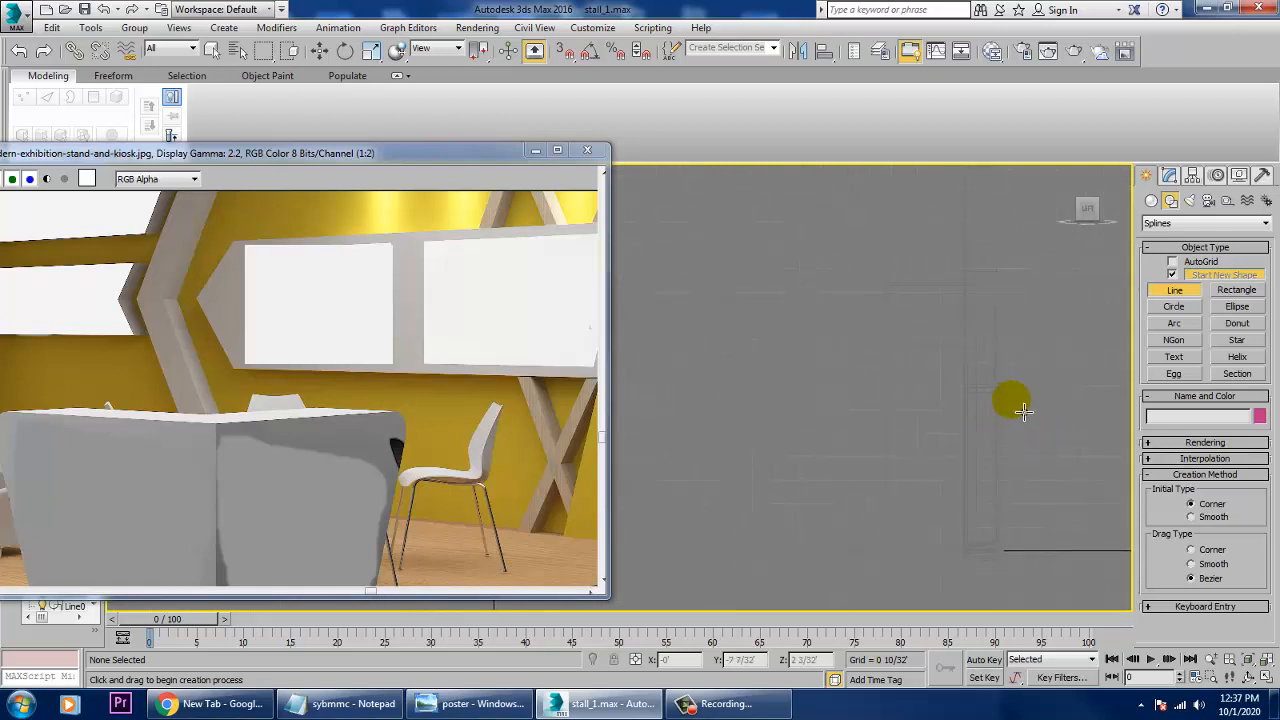
left_click(1016, 398)
left_click(1000, 465)
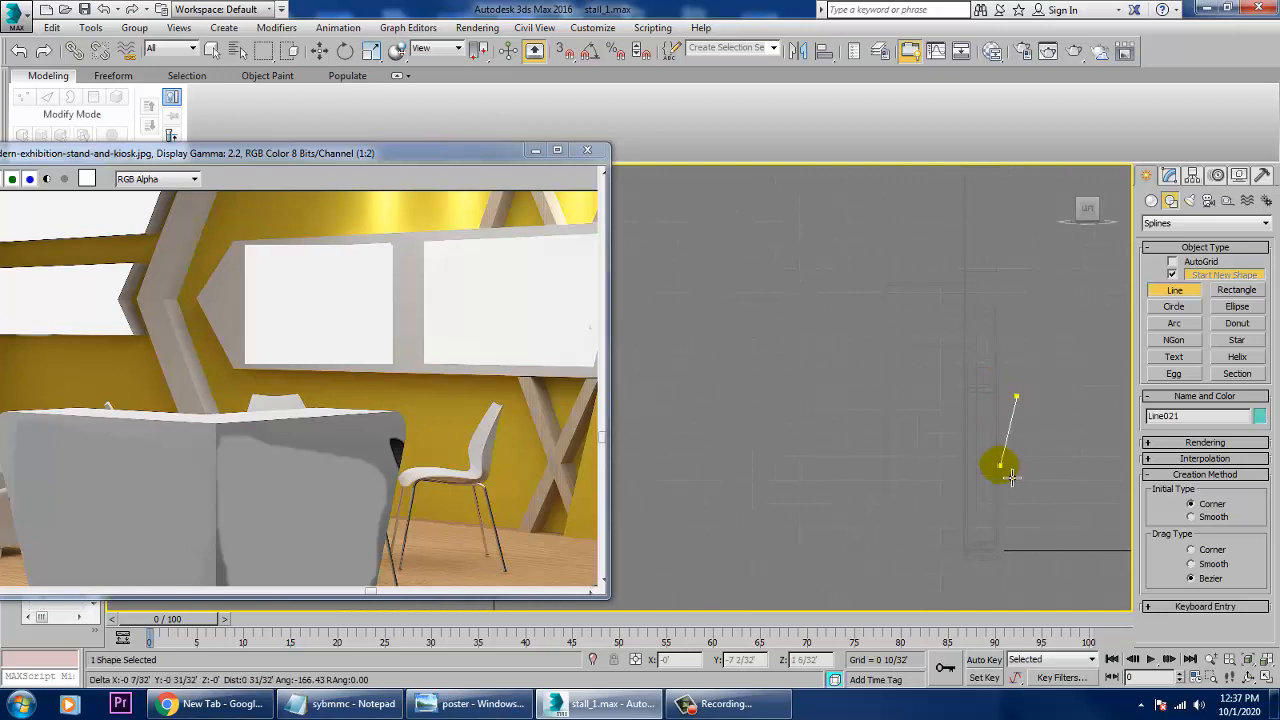
right_click(932, 485)
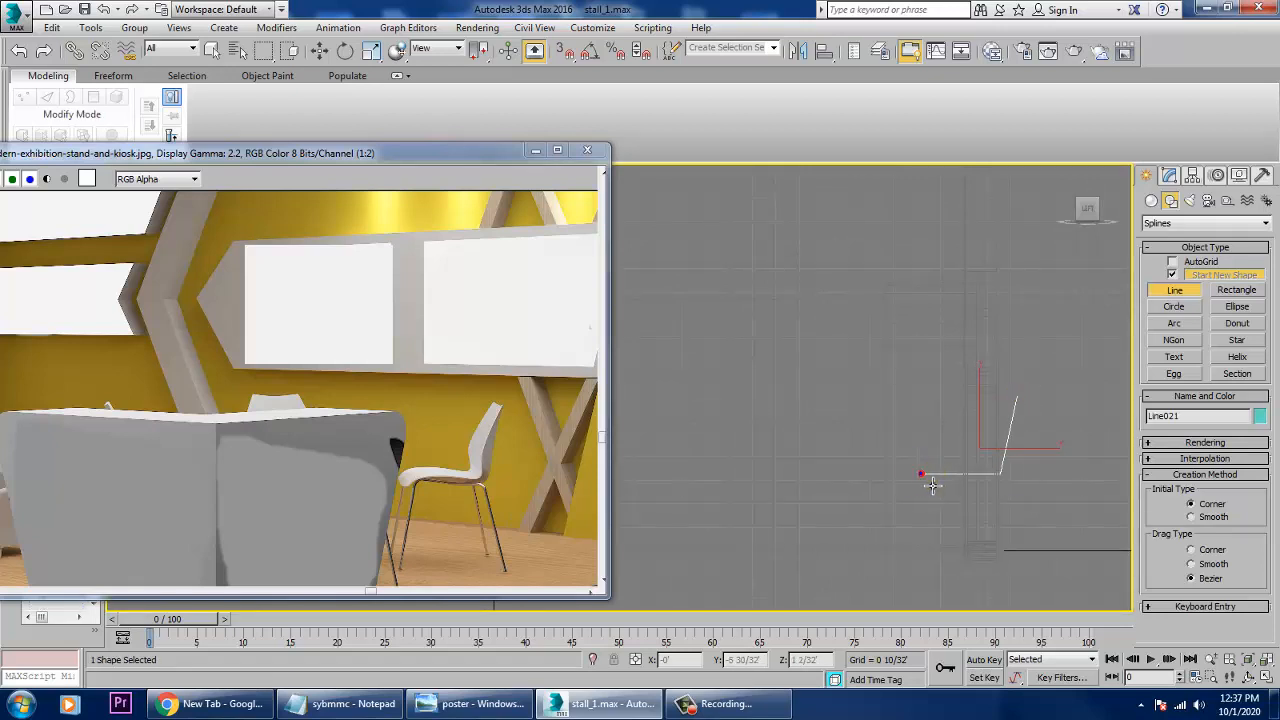
right_click(988, 486)
Step: In the perspective view, move the chair profile along X toward the counter and scale it uniformly to about 126%
key("alt+w")
right_click(1037, 532)
key("alt+w")
key("z")
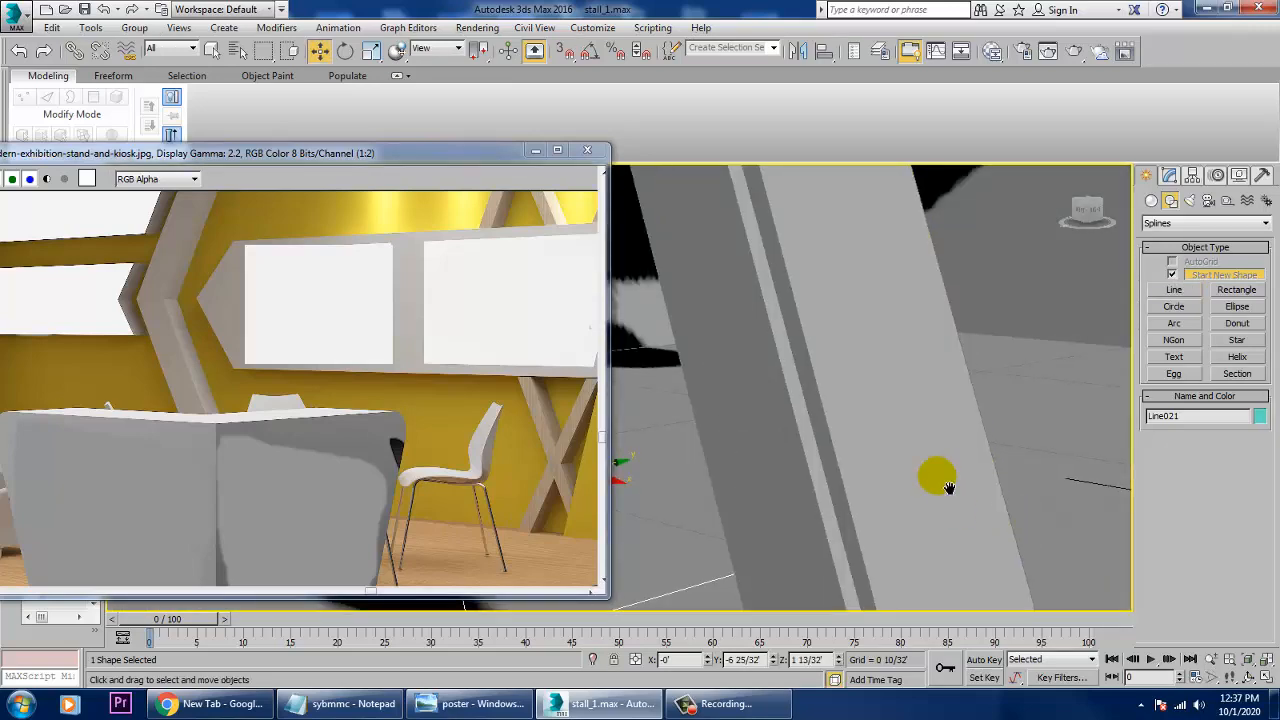
scroll(949, 489, "down", 8)
middle_click_drag(949, 489, 979, 485, "alt")
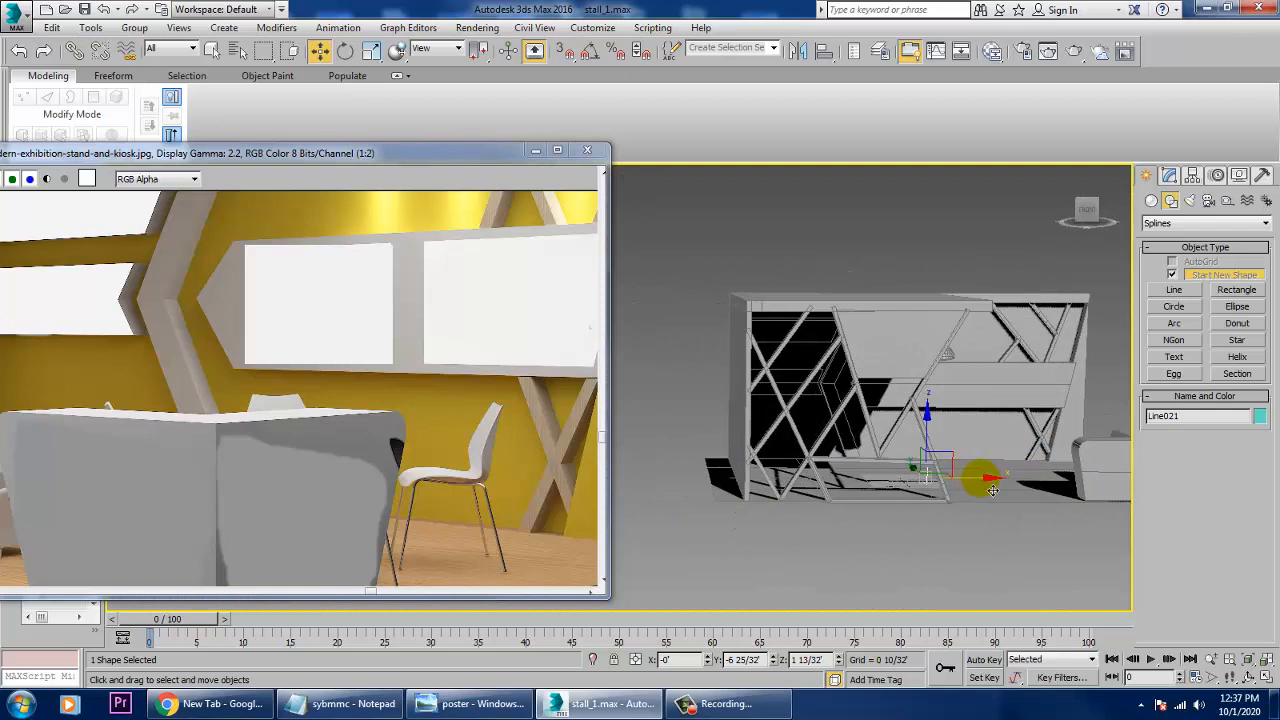
left_click_drag(981, 478, 1155, 472)
middle_click_drag(1118, 470, 980, 457, "alt")
key("r")
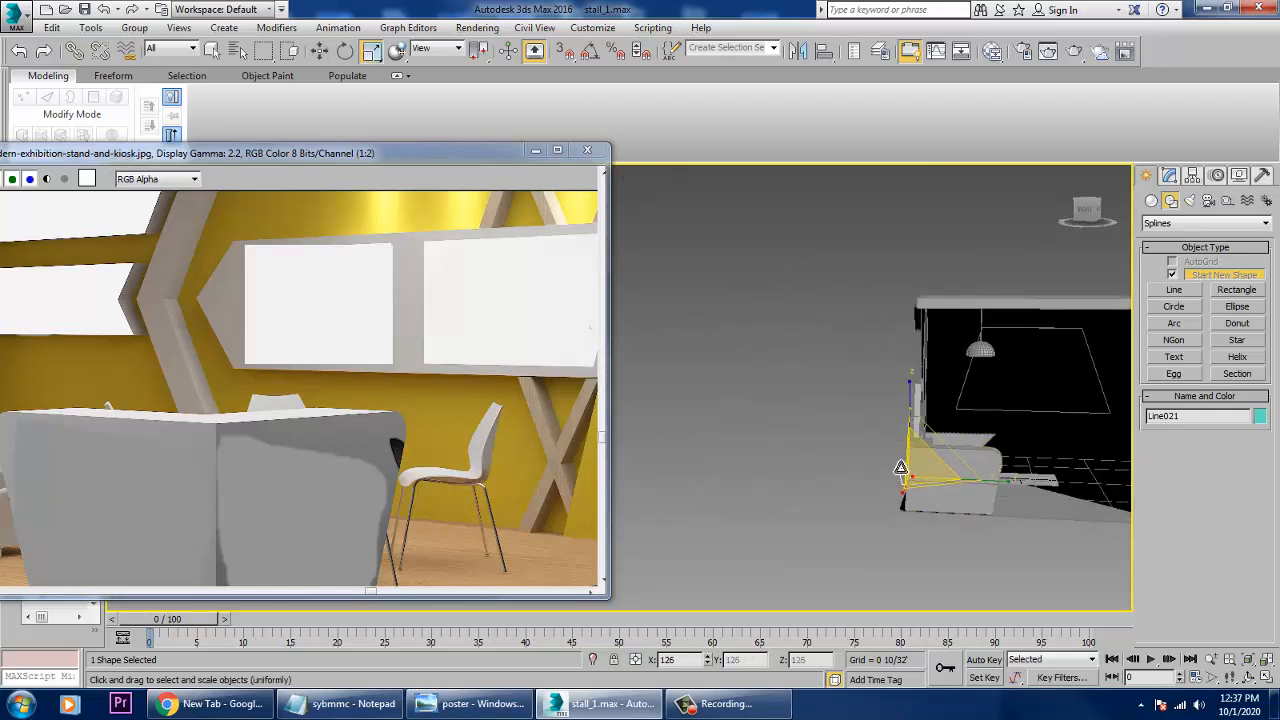
Step: Raise the chair profile to Z 2 22/32' and slide it along X to about 15 18/32', beside the counter
key("w")
left_click_drag(918, 446, 918, 420)
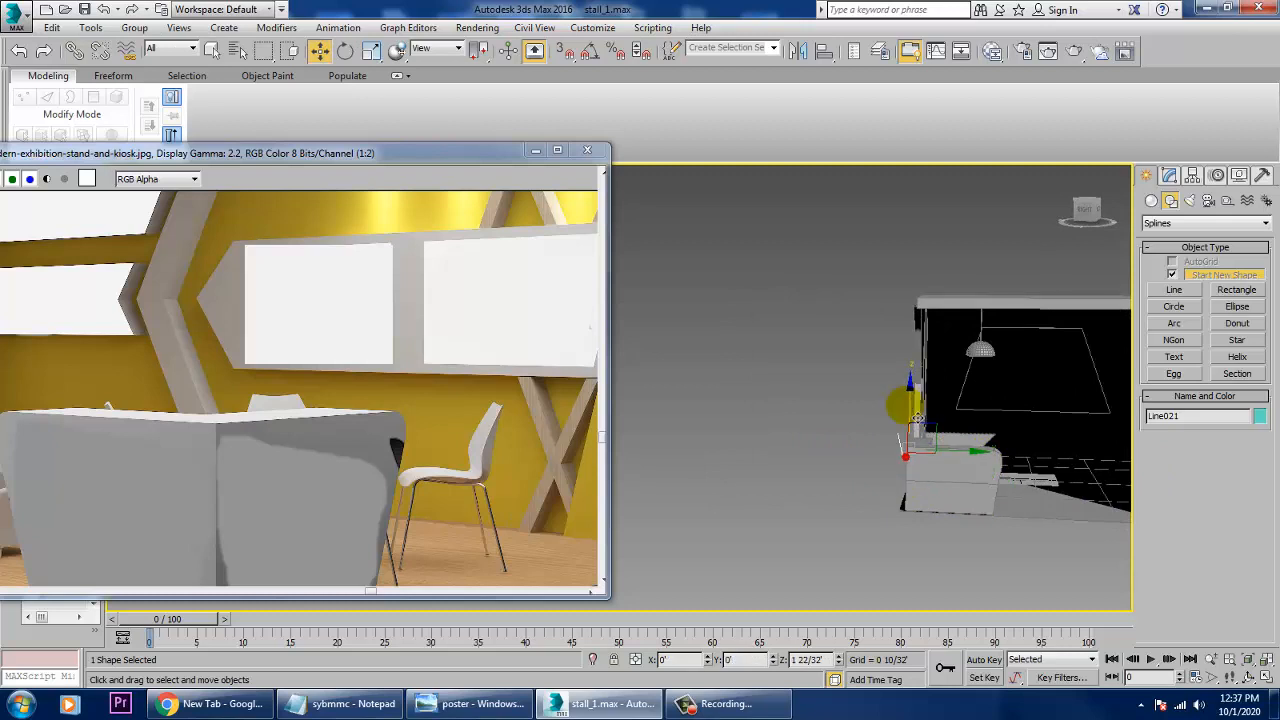
middle_click_drag(975, 488, 1062, 491, "alt")
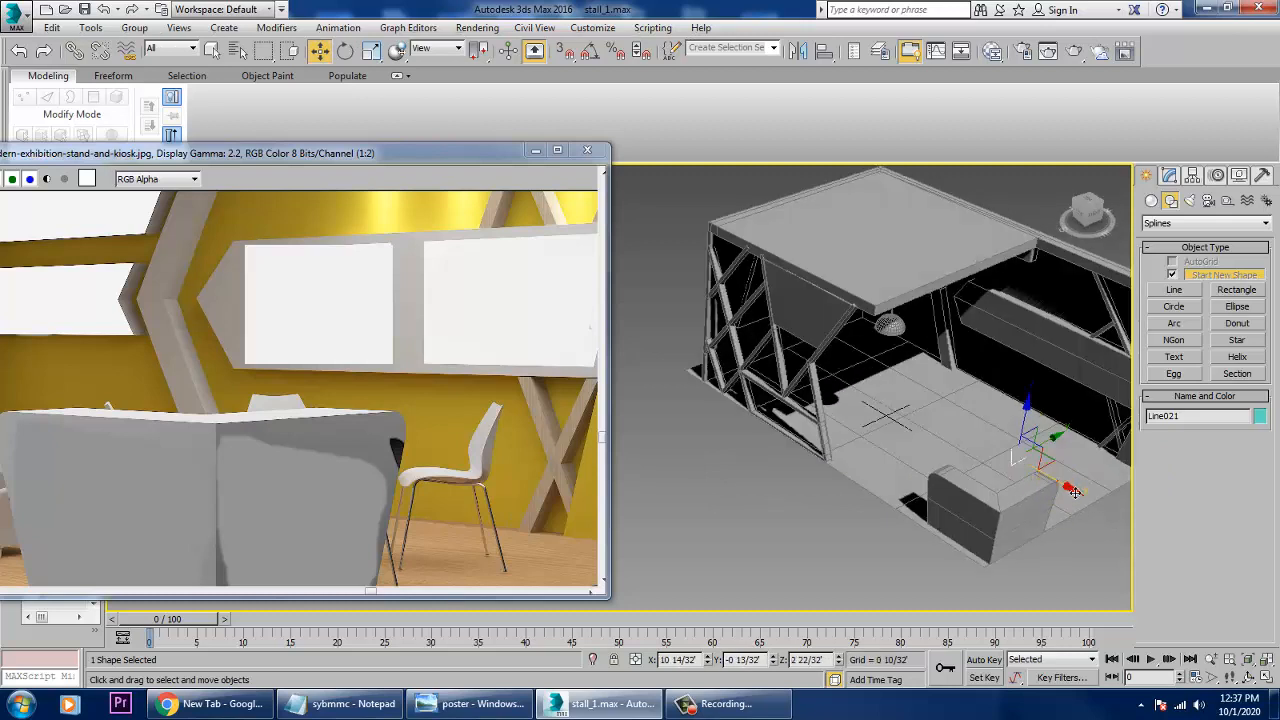
left_click_drag(1075, 493, 1120, 522)
middle_click_drag(1110, 520, 988, 482)
scroll(880, 474, "up", 5)
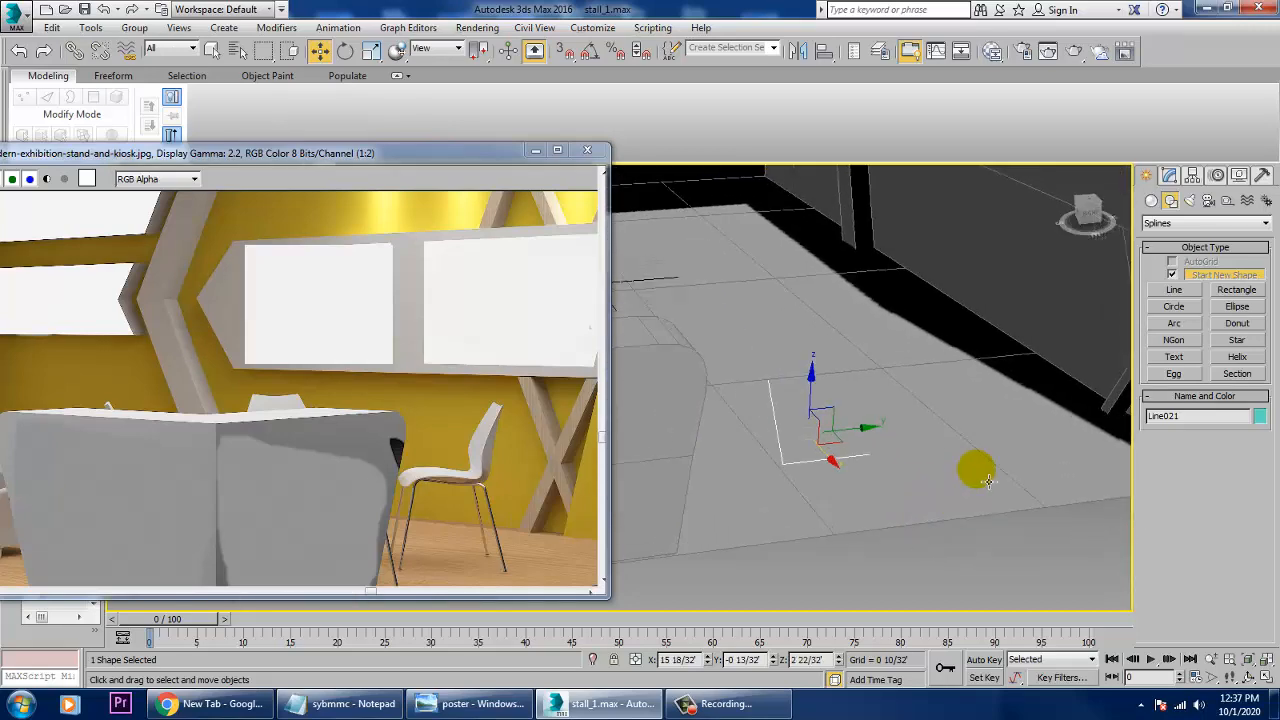
Step: Enable viewport rendering of the chair profile with a rectangular section 1 9/32' long and 0 2/32' wide
left_click(1169, 175)
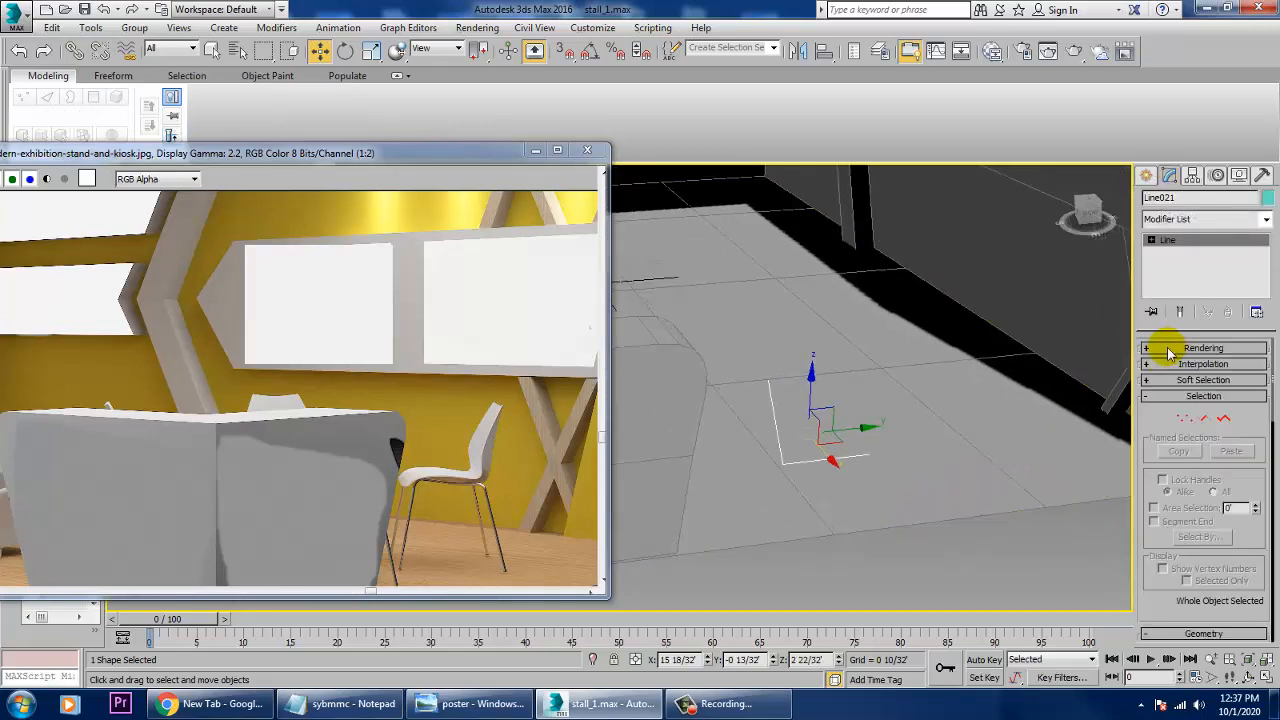
left_click(1190, 348)
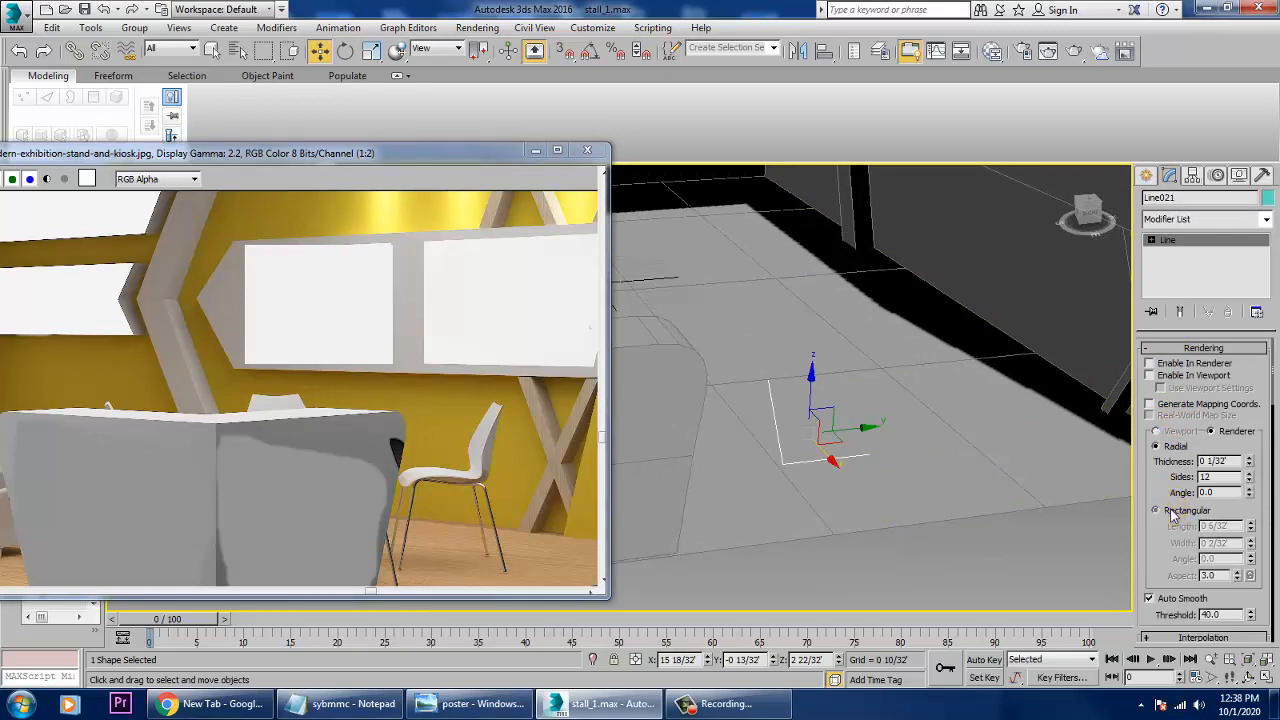
left_click(1170, 511)
left_click(1203, 378)
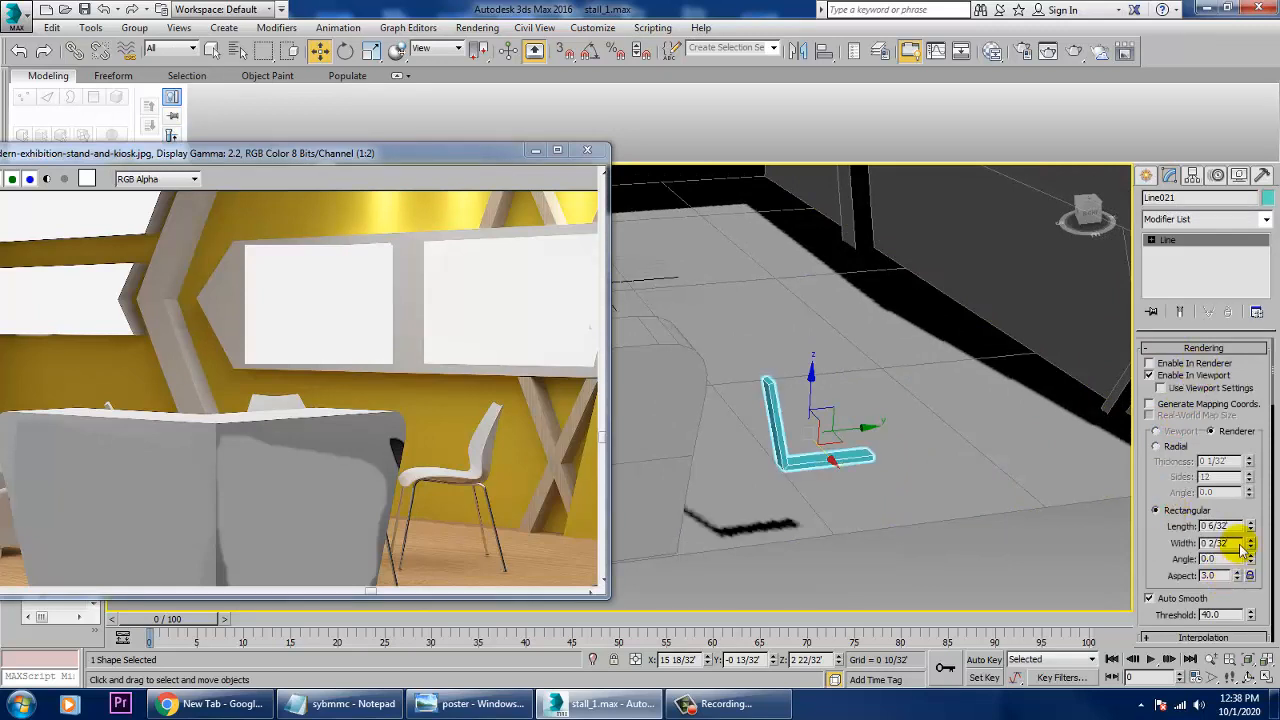
left_click_drag(1253, 531, 1207, 77)
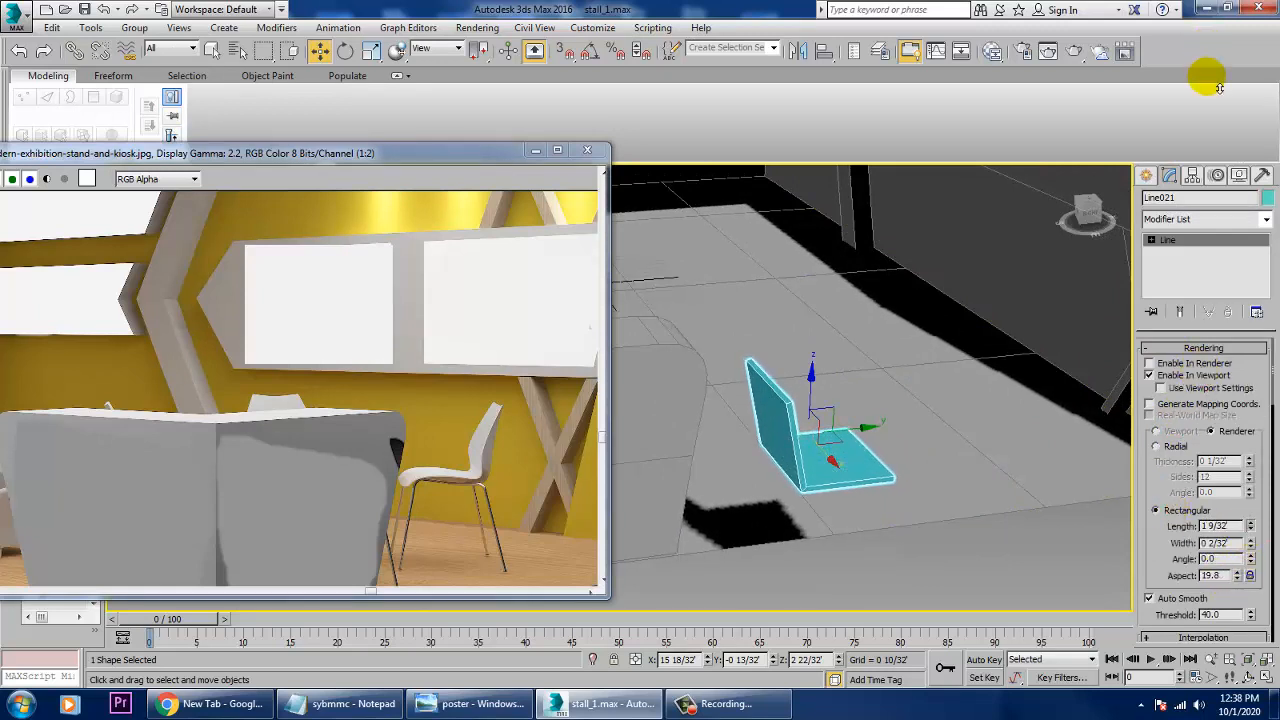
Step: Rotate the chair about 92° around Z and move it along Y to about 4 7/32'
middle_click_drag(849, 506, 806, 482, "alt")
left_click_drag(851, 443, 1105, 469)
key("e")
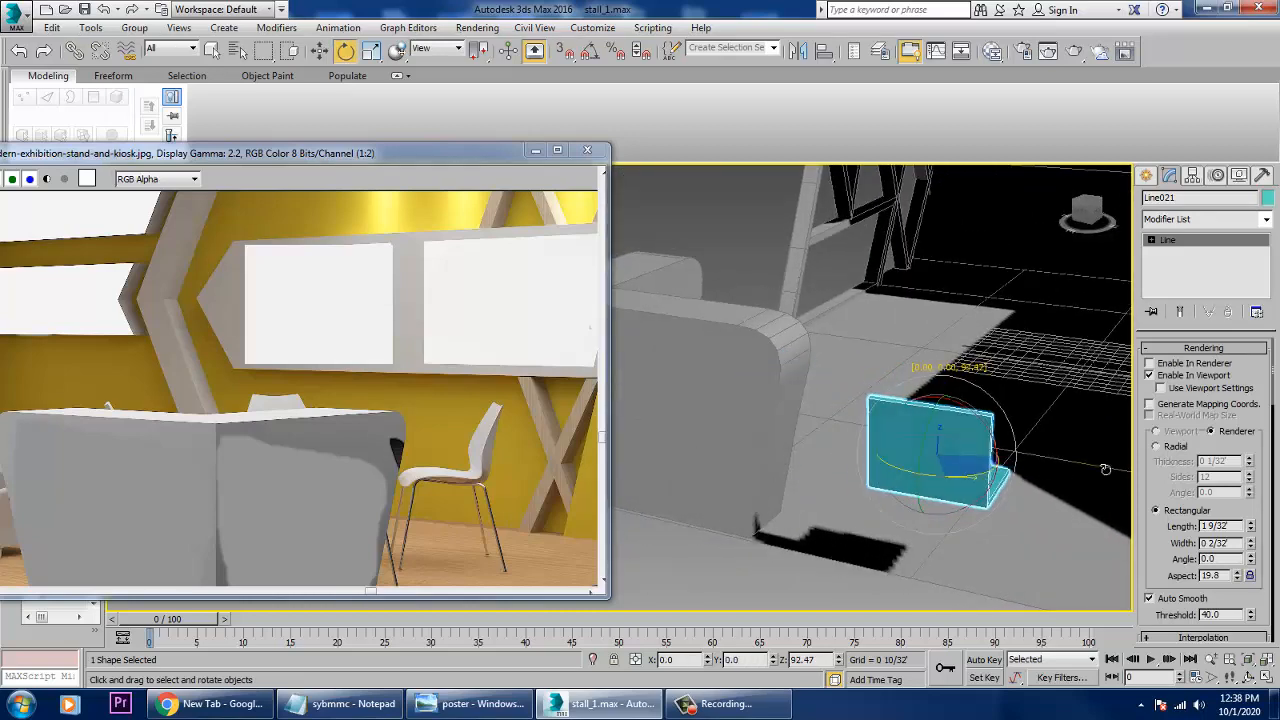
middle_click_drag(872, 418, 652, 462, "alt")
key("w")
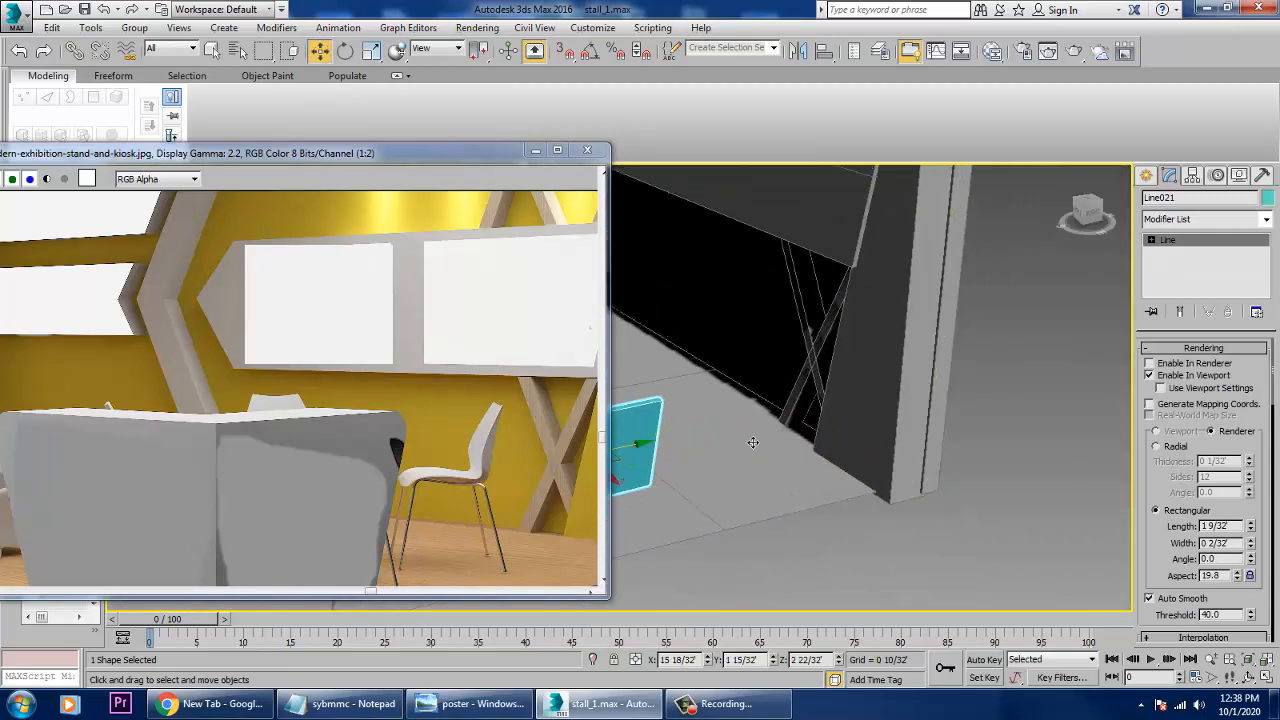
left_click_drag(753, 442, 840, 430)
Step: Move the backrest's top vertex up to about Z 3 27/32' and outward to about X 16 11/32'
scroll(886, 434, "up", 5)
middle_click_drag(809, 437, 891, 466)
scroll(893, 481, "up", 2)
scroll(893, 464, "down", 4)
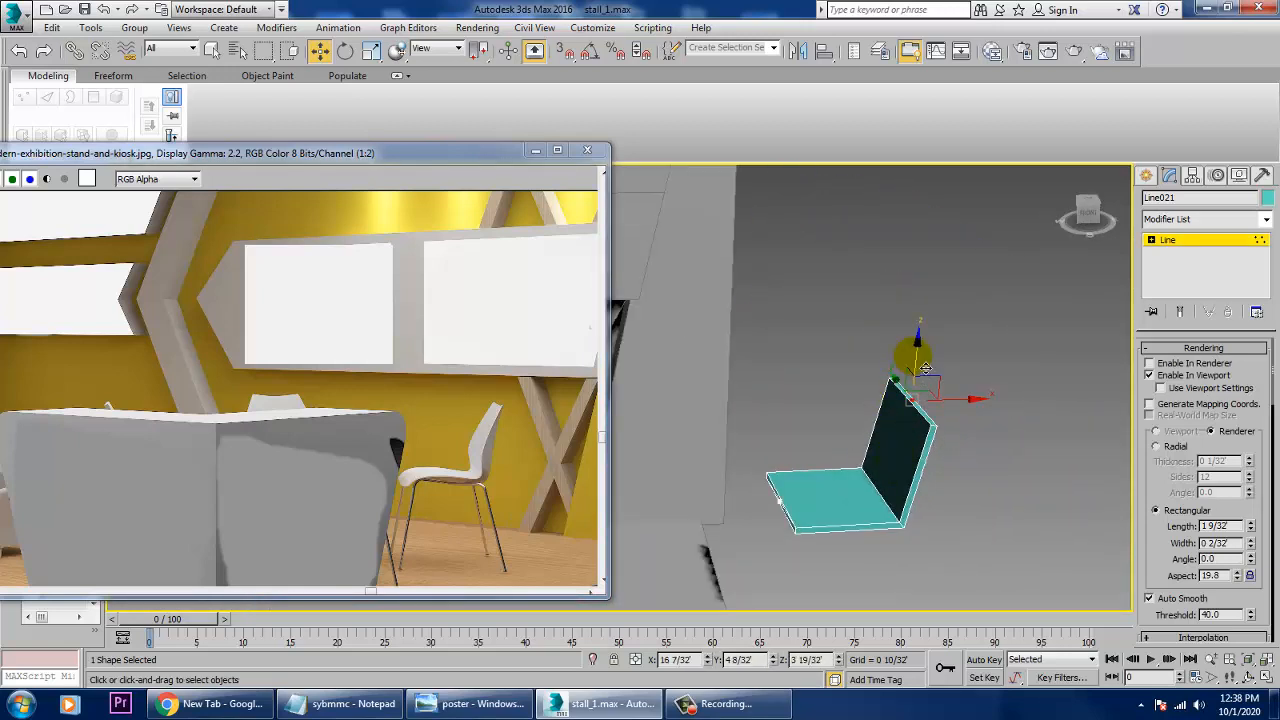
left_click_drag(925, 368, 925, 352)
left_click_drag(971, 392, 981, 391)
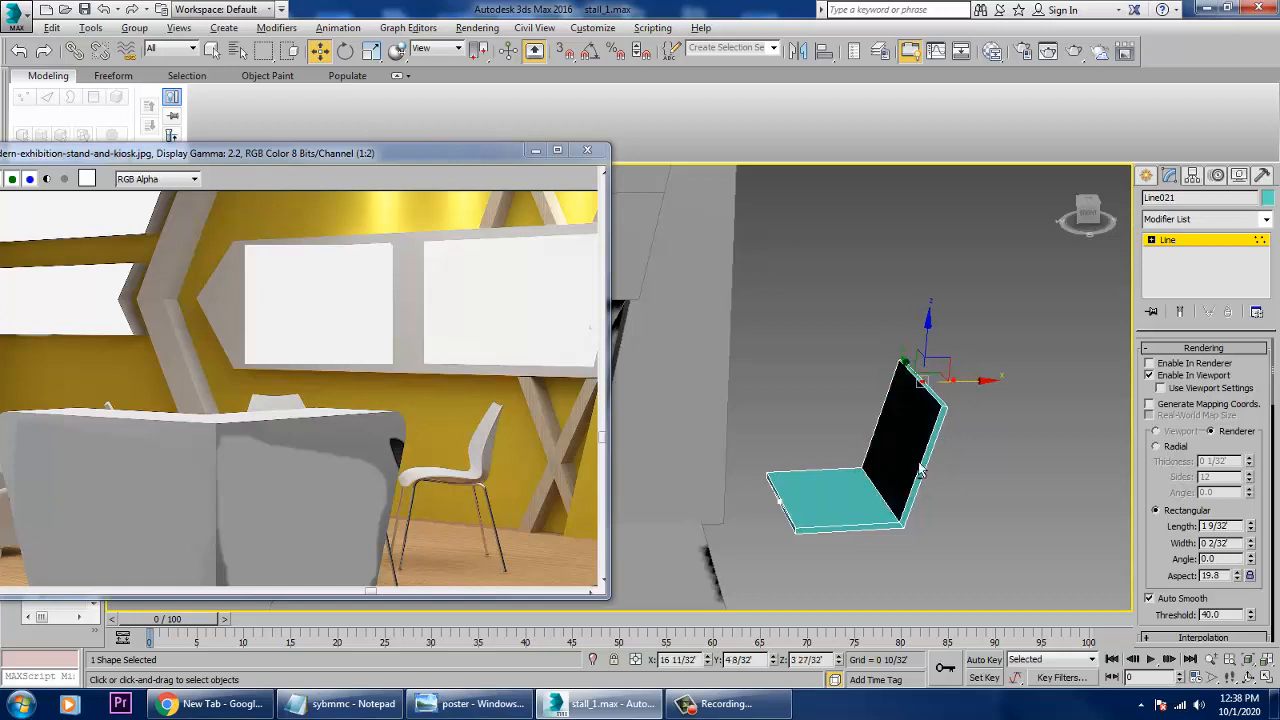
Step: Adjust the seat's front vertex along X to about 14 14/32'
middle_click_drag(940, 421, 796, 512, "alt")
scroll(897, 503, "up", 3)
left_click_drag(716, 500, 778, 532)
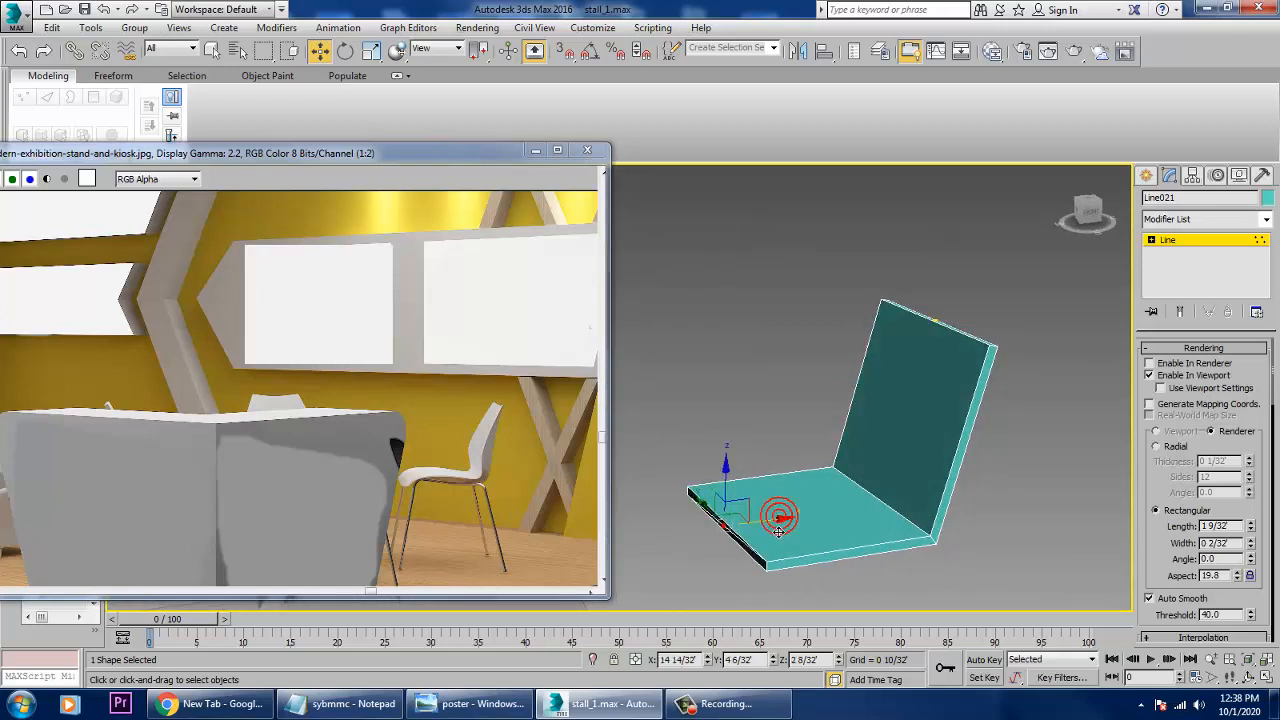
Step: Convert the chair to an Editable Poly and add a lengthwise Swift Loop near one side of the backrest and seat
right_click(1196, 239)
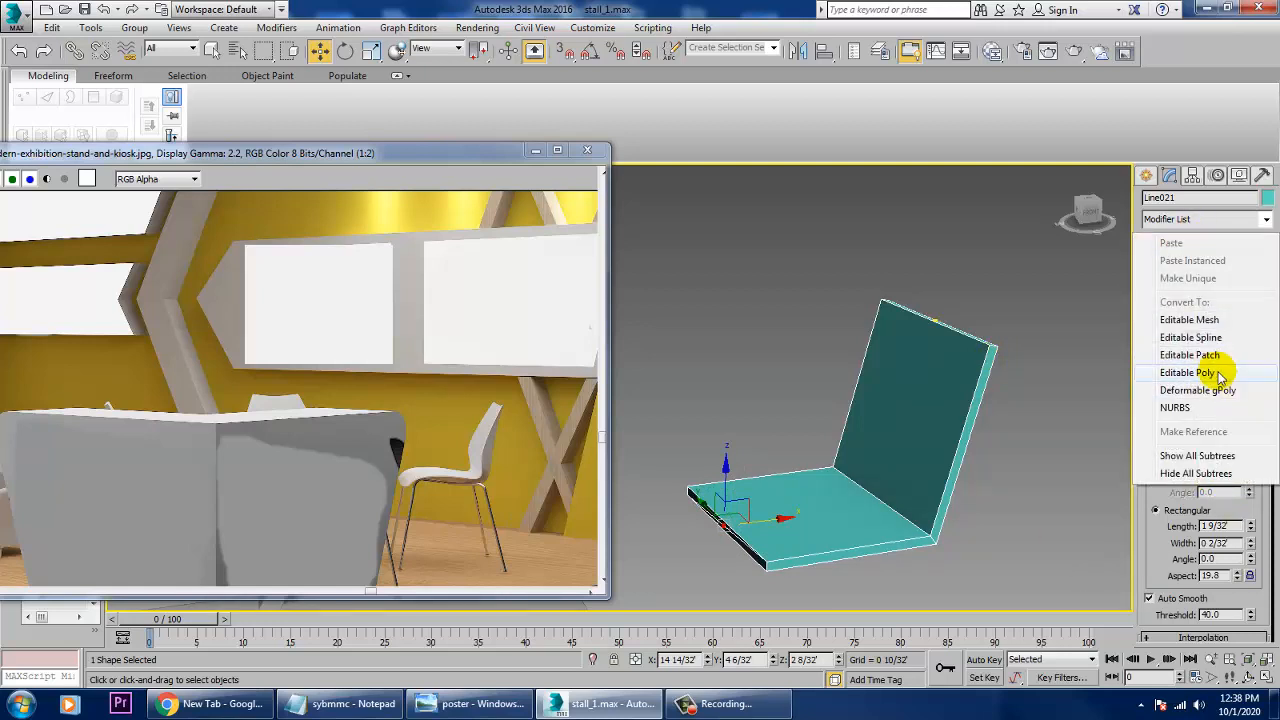
left_click(1219, 375)
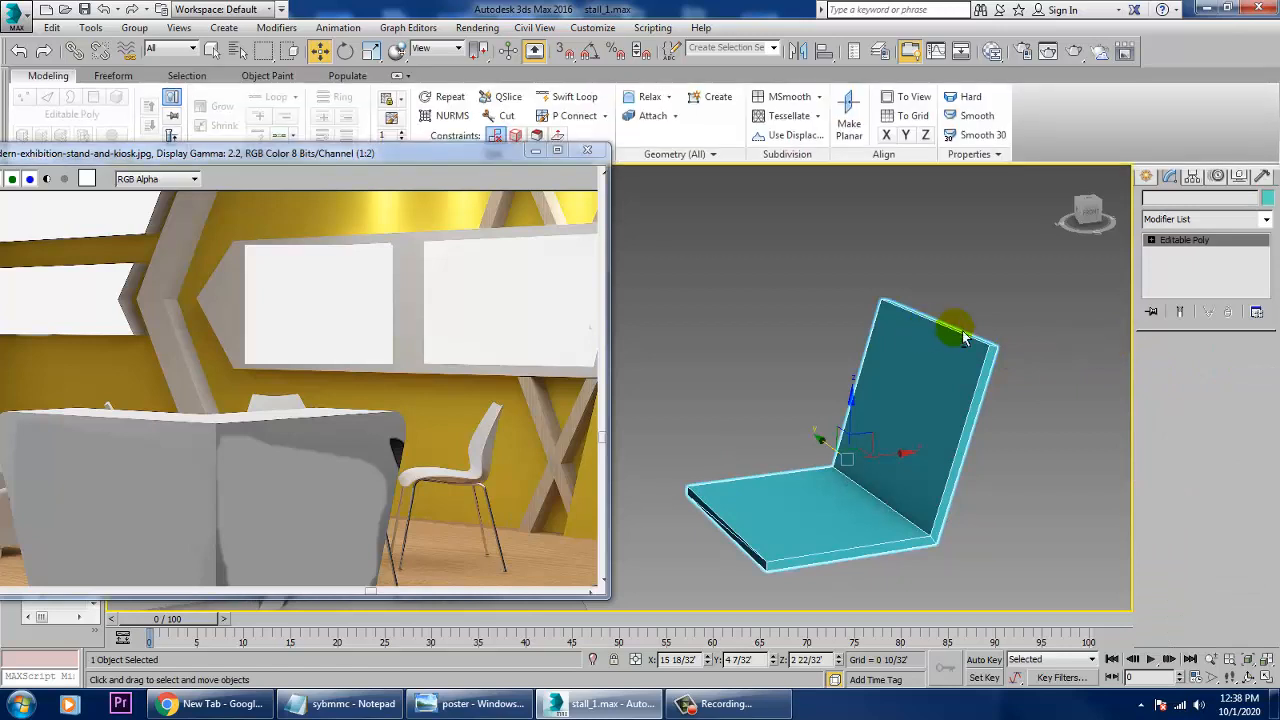
middle_click_drag(963, 335, 1046, 329, "alt")
left_click(582, 101)
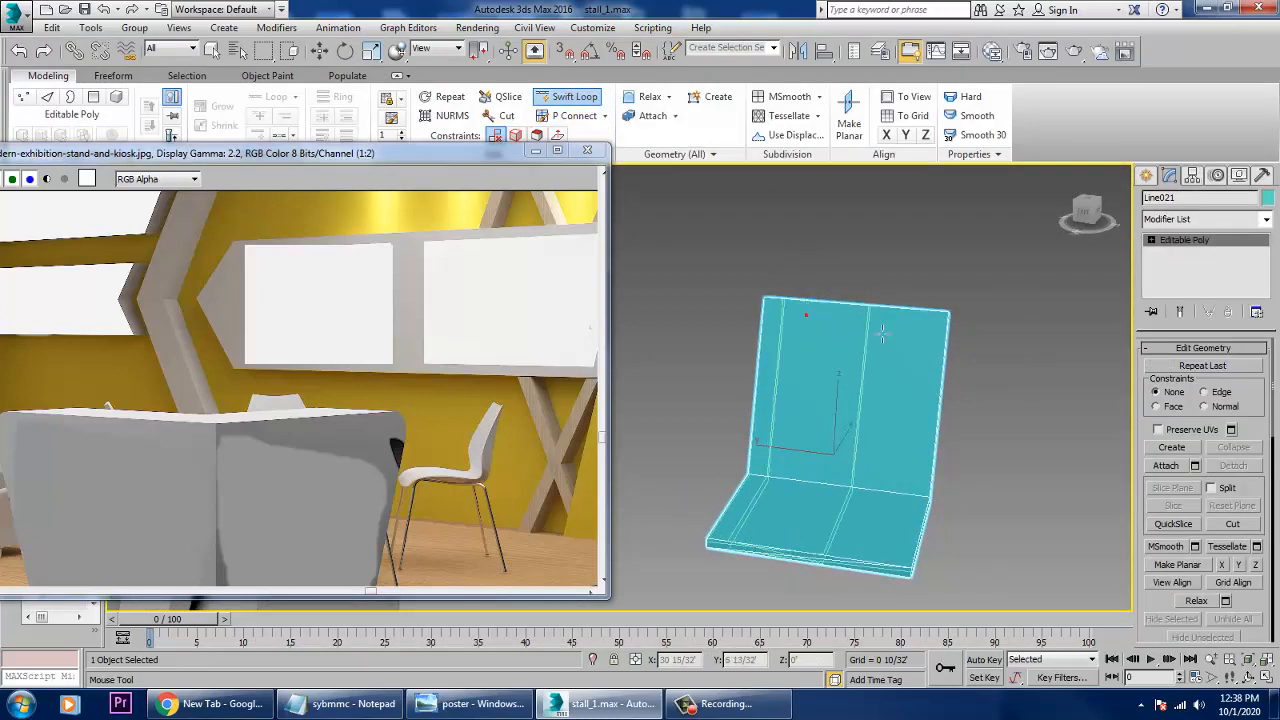
left_click(852, 318)
right_click(853, 316)
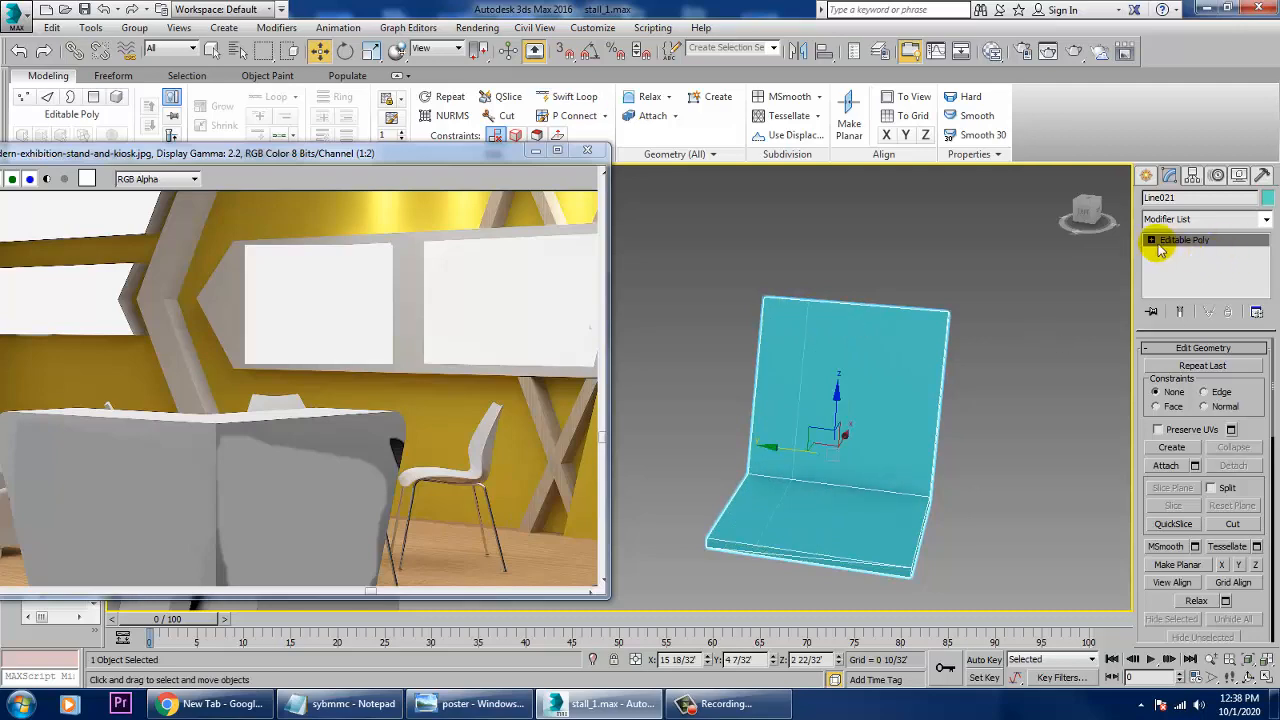
Step: Select the crosswise edges of the wider section beside the lengthwise loop and connect them with 2 segments
left_click(1178, 266)
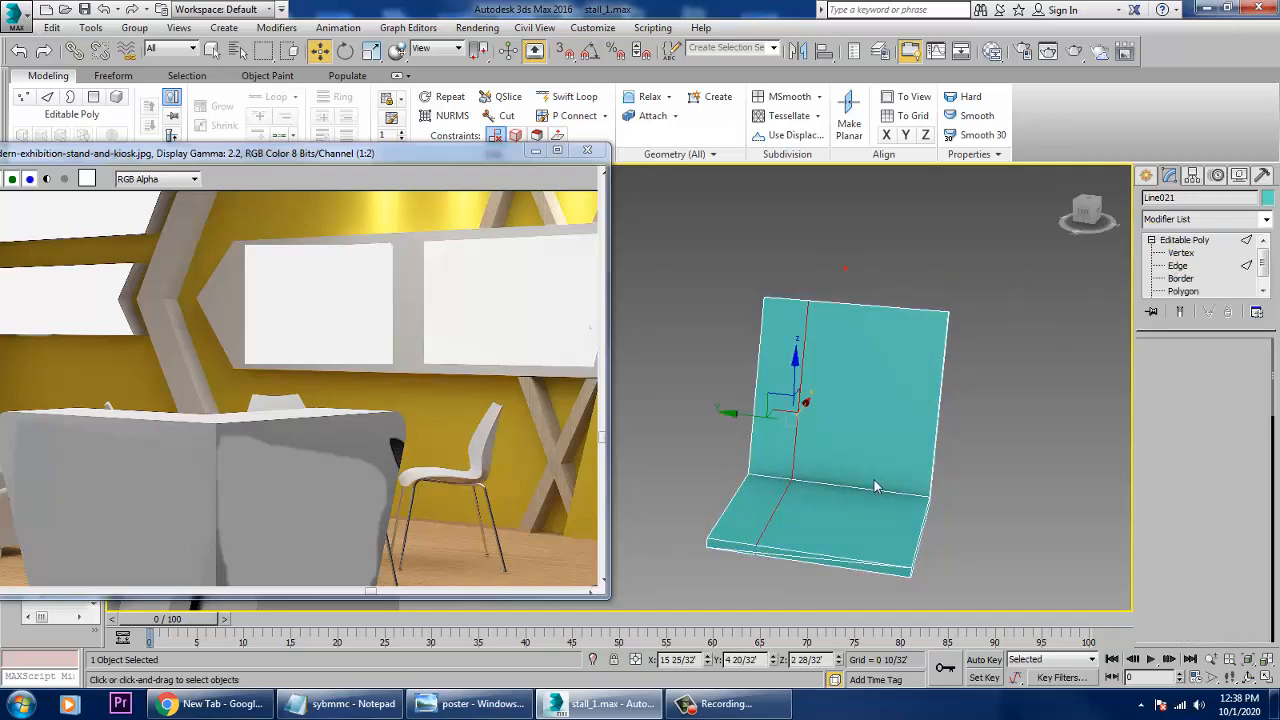
left_click(886, 414)
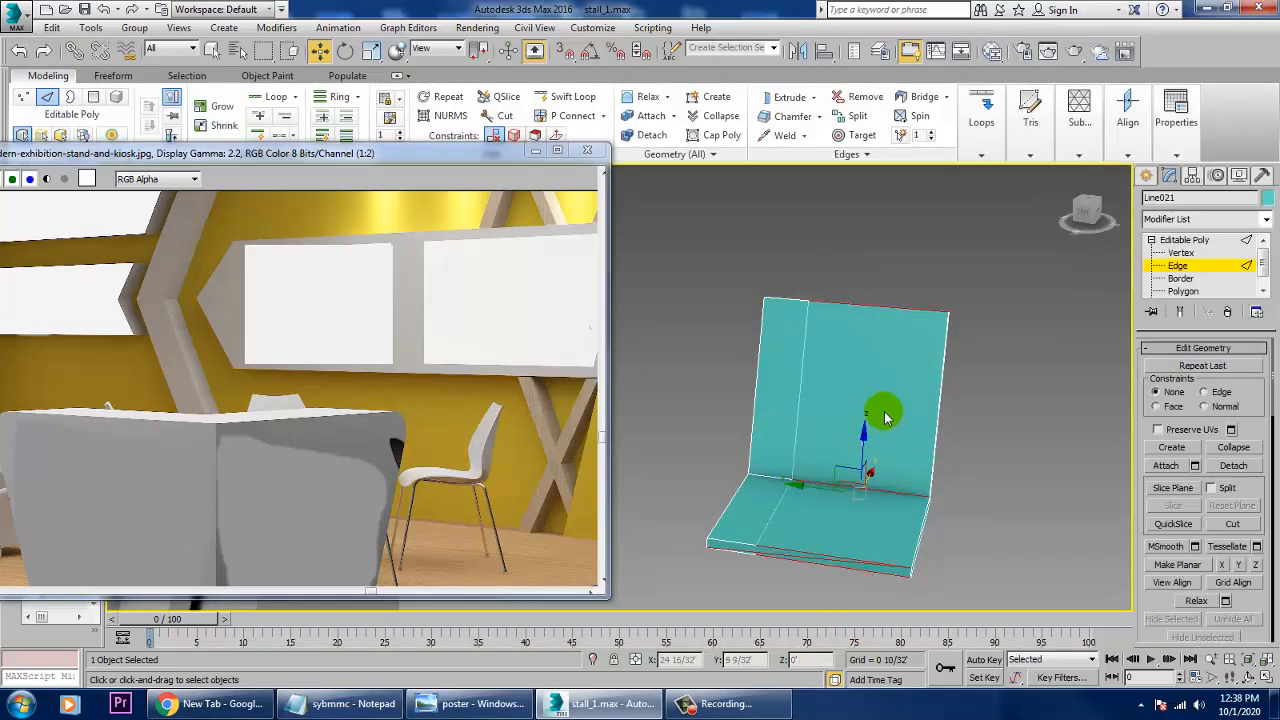
left_click(809, 568)
left_click(809, 568)
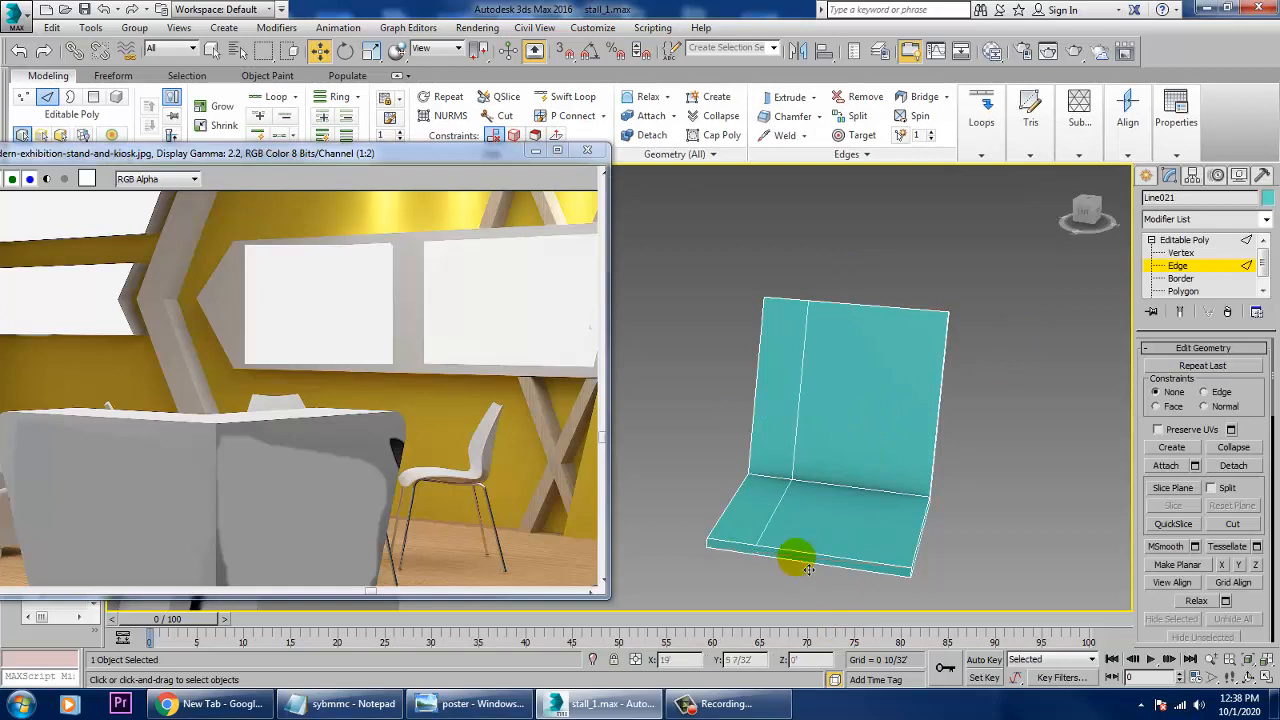
mouse_move(855, 506)
middle_mouse_down("alt")
mouse_move(900, 503)
mouse_move(861, 519)
middle_mouse_up("alt")
left_click_drag(855, 256, 858, 640)
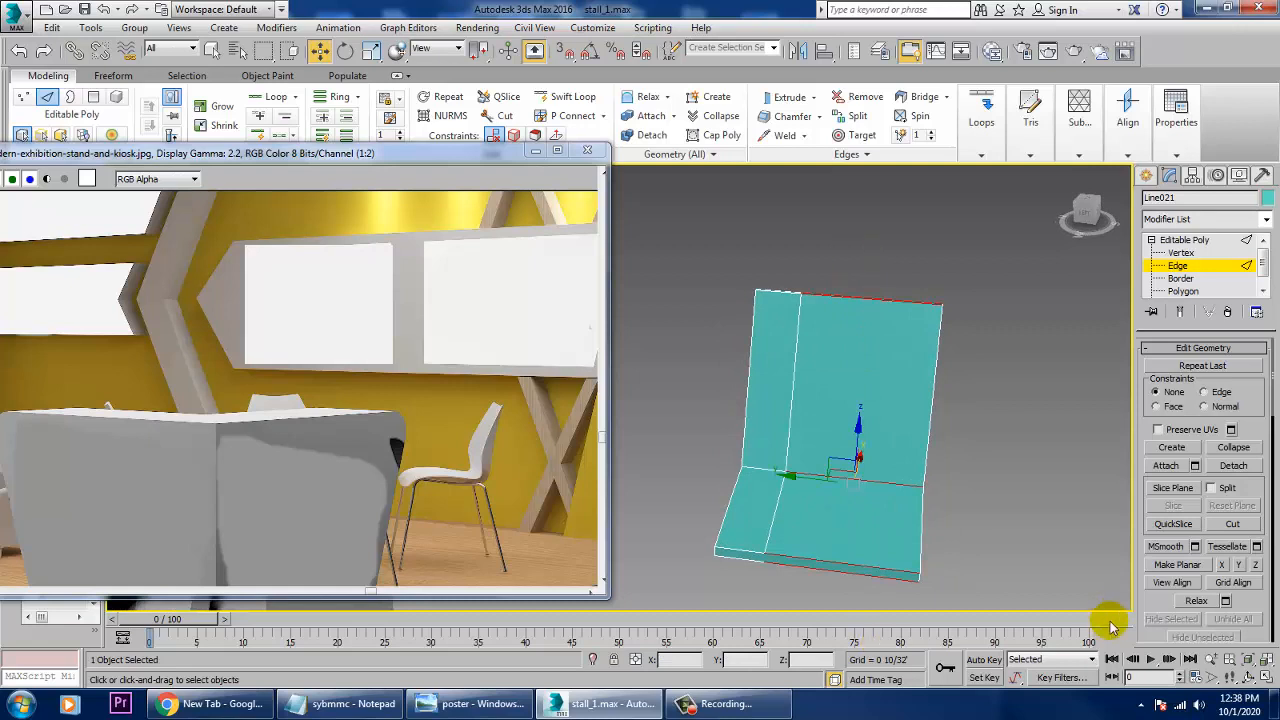
left_click_drag(1257, 600, 1263, 268)
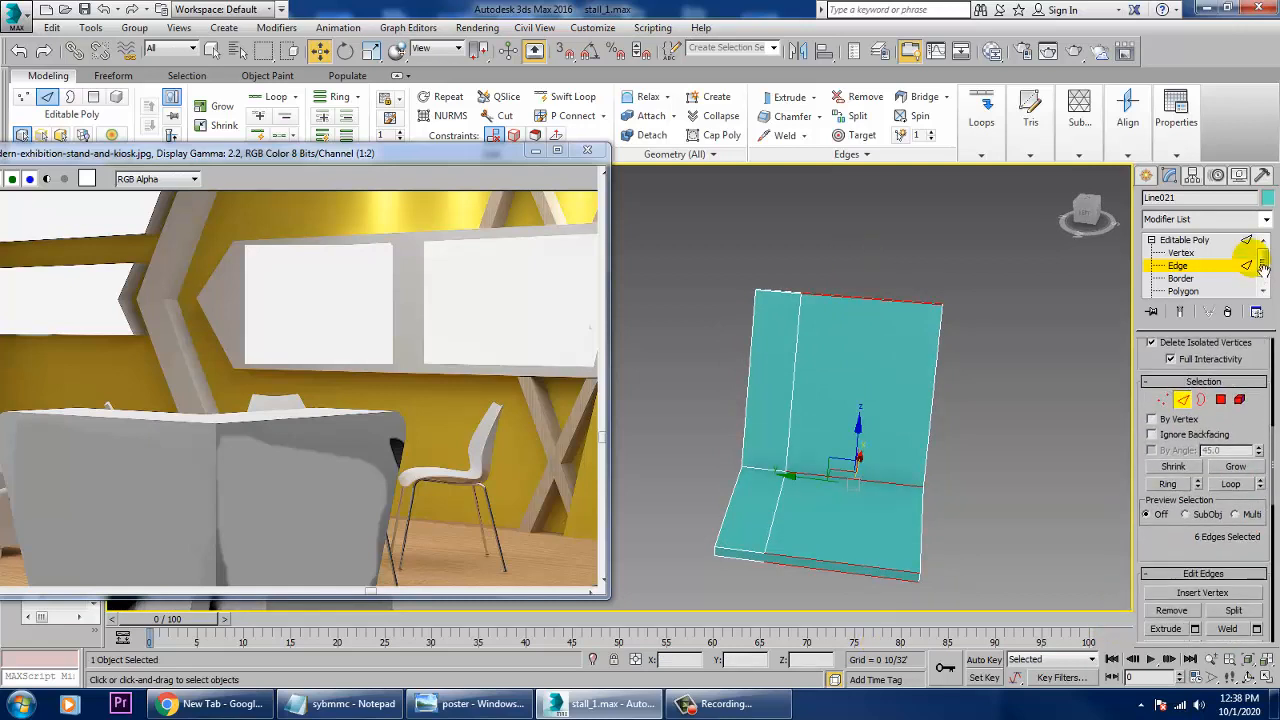
left_click_drag(1194, 554, 1240, 352)
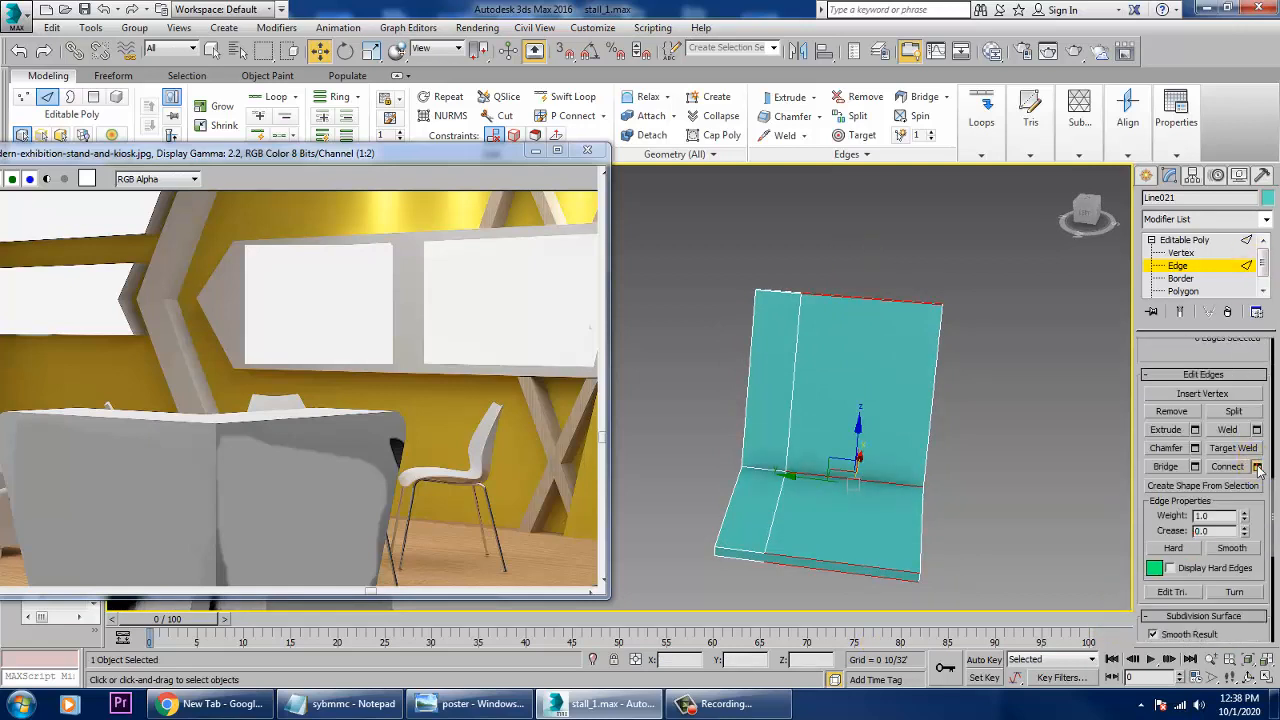
left_click(1257, 467)
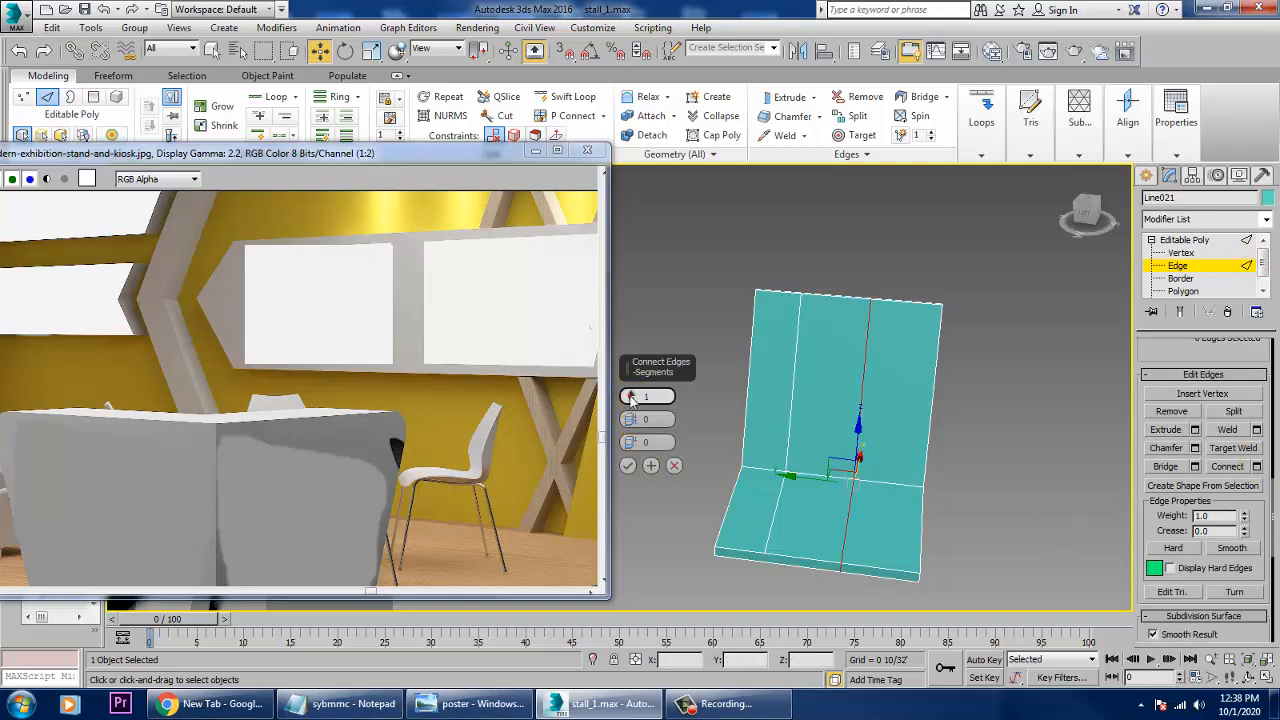
left_click(629, 465)
Step: Select the backrest's upright edges and connect them with 3 segments
middle_click_drag(978, 530, 915, 500, "alt")
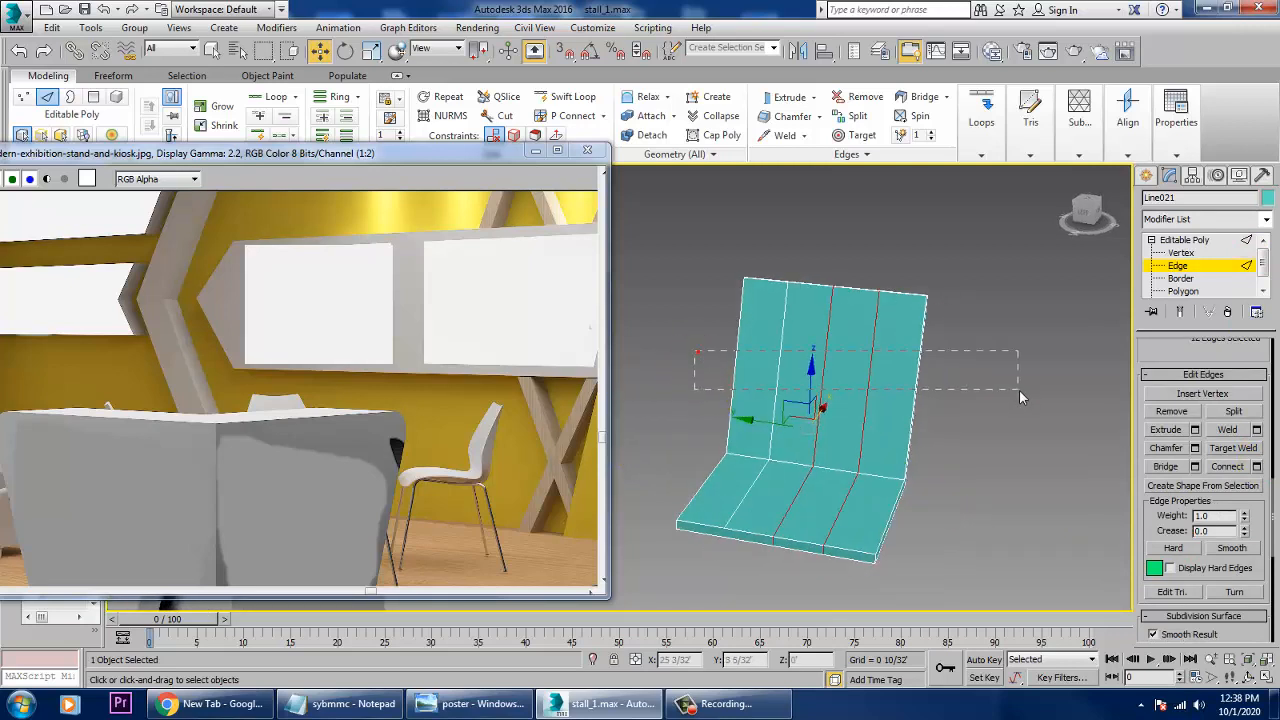
left_click_drag(1019, 389, 1019, 389)
left_click(1257, 467)
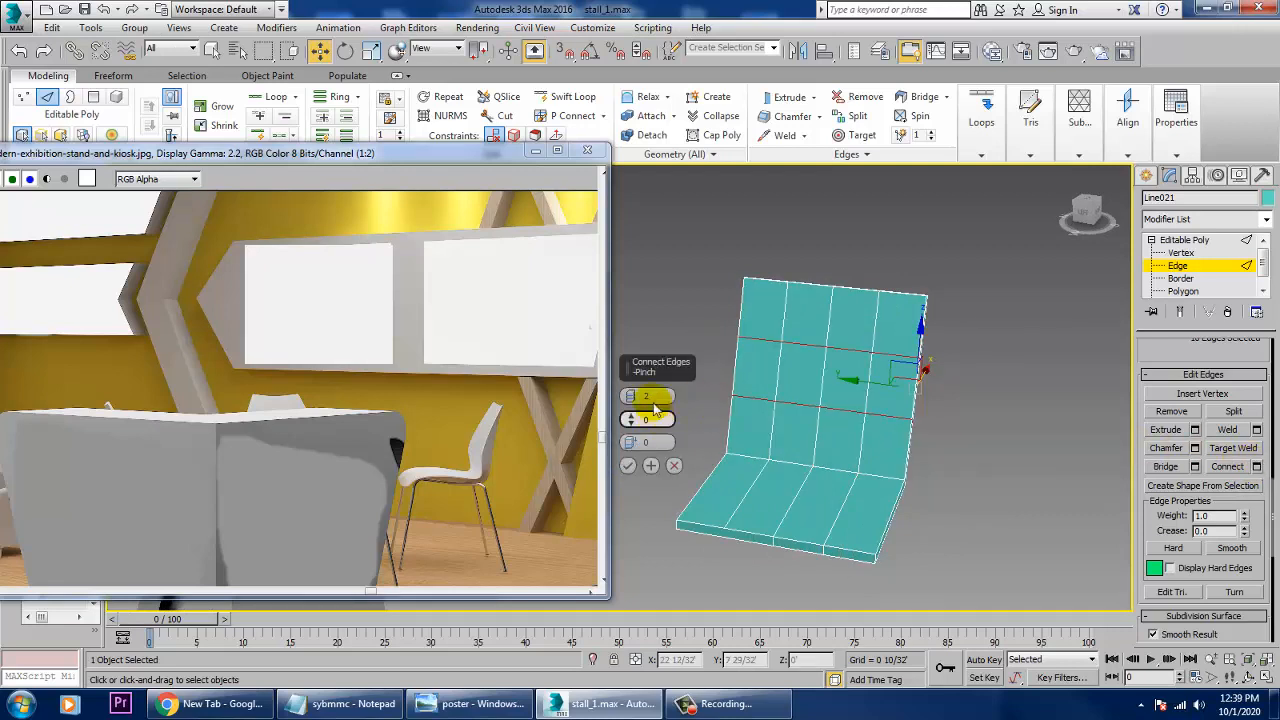
left_click_drag(628, 398, 630, 396)
left_click(628, 465)
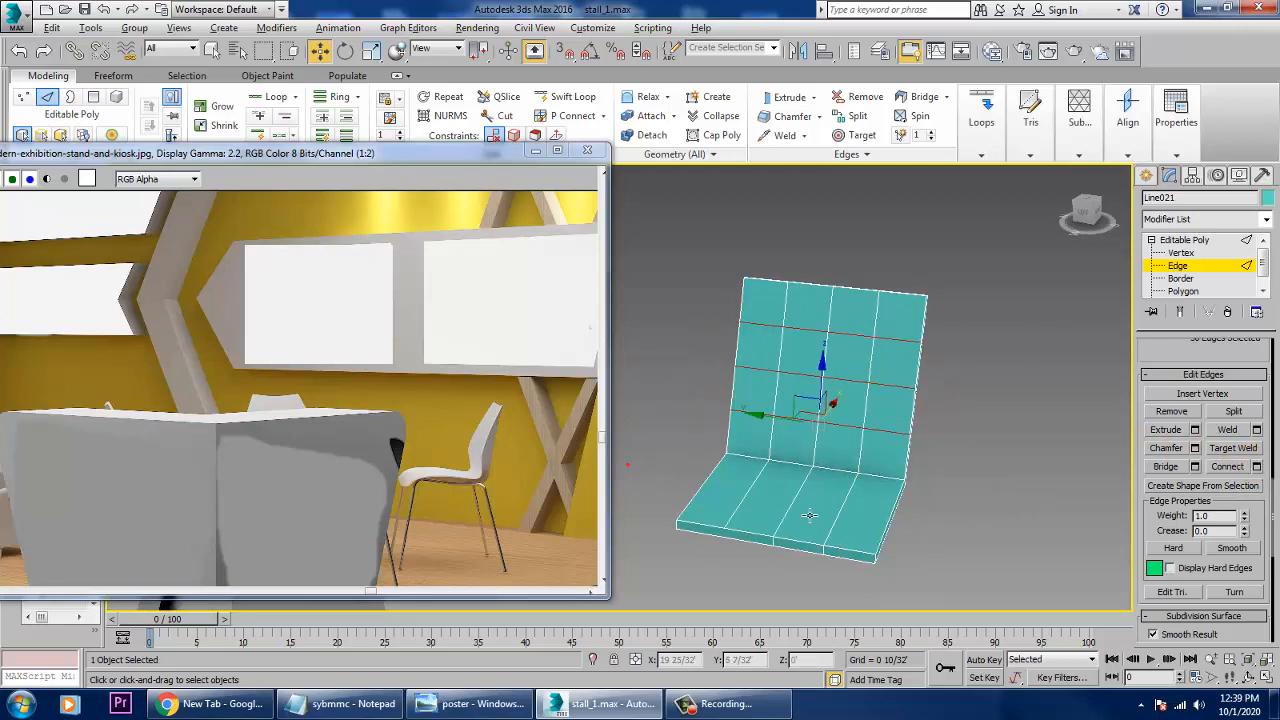
Step: Select the seat's front-to-back edges and connect them with 3 segments
middle_click_drag(870, 548, 694, 502, "alt")
left_click_drag(1019, 520, 1019, 520)
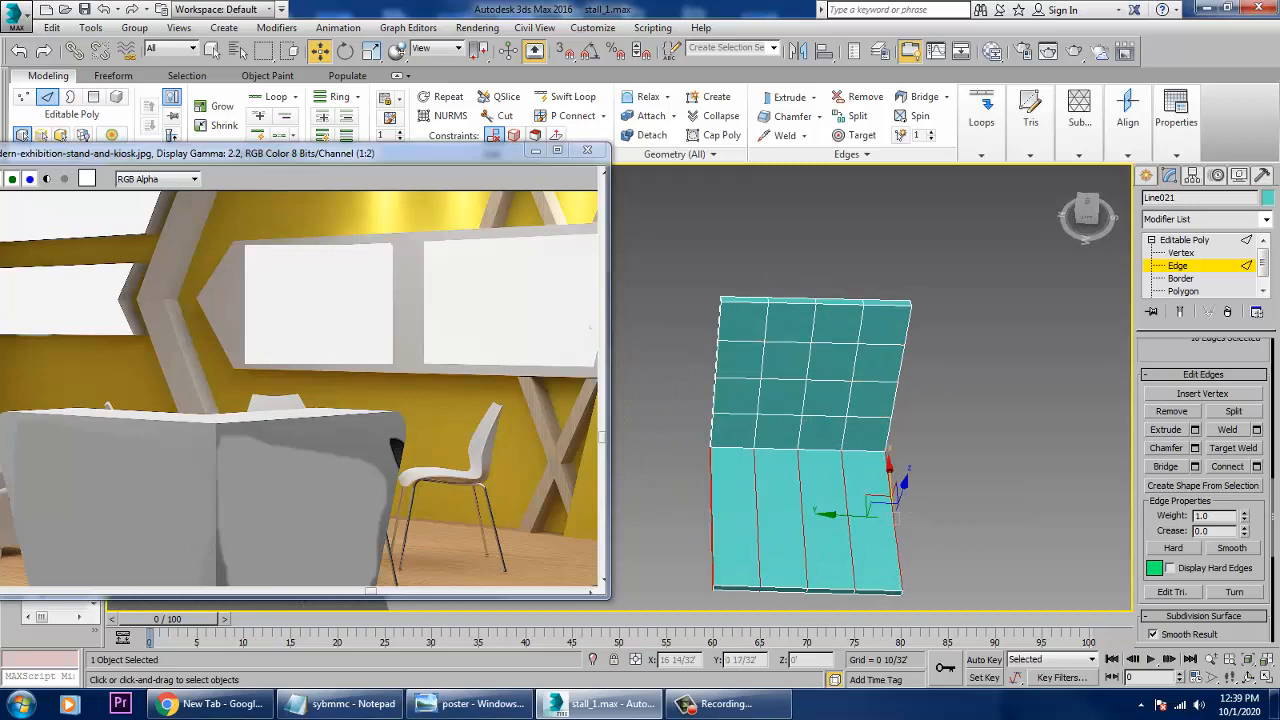
left_click(1257, 467)
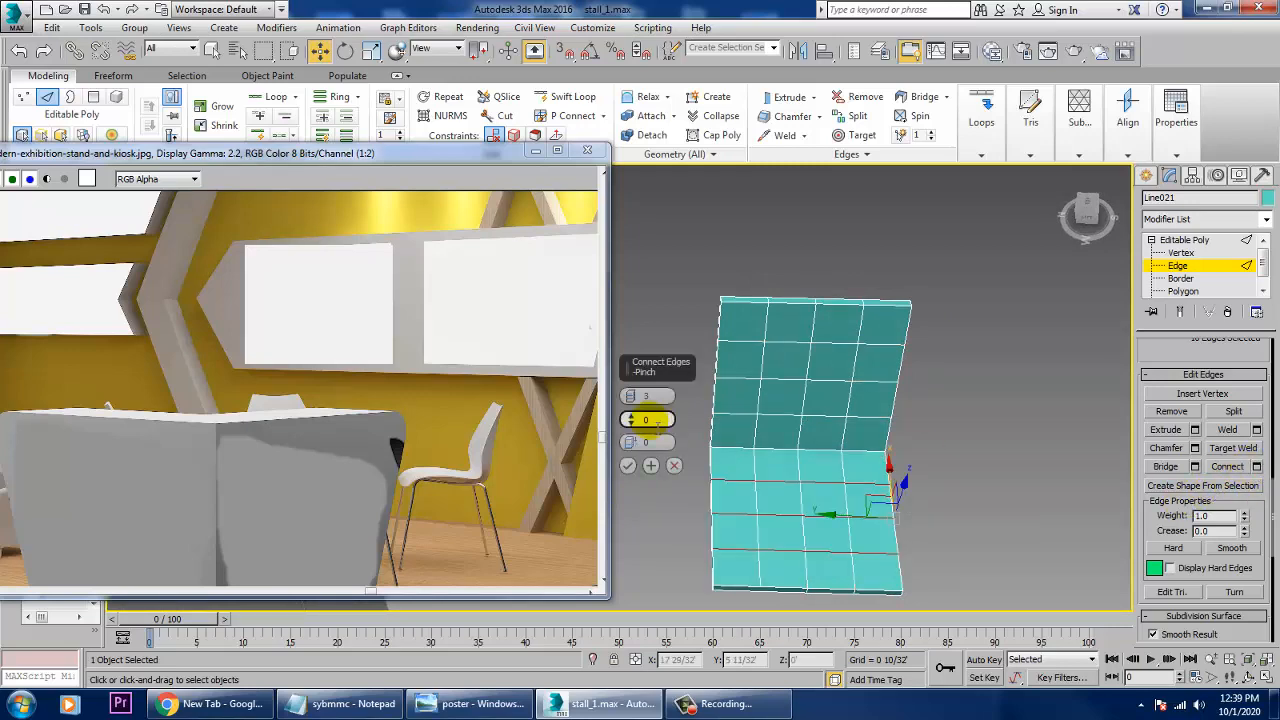
left_click(626, 466)
Step: Leave edge editing and apply an FFD(box) modifier to the chair
middle_click_drag(922, 470, 856, 425, "alt")
mouse_move(943, 448)
middle_mouse_down("alt")
mouse_move(886, 434)
mouse_move(951, 417)
mouse_move(946, 434)
middle_mouse_up("alt")
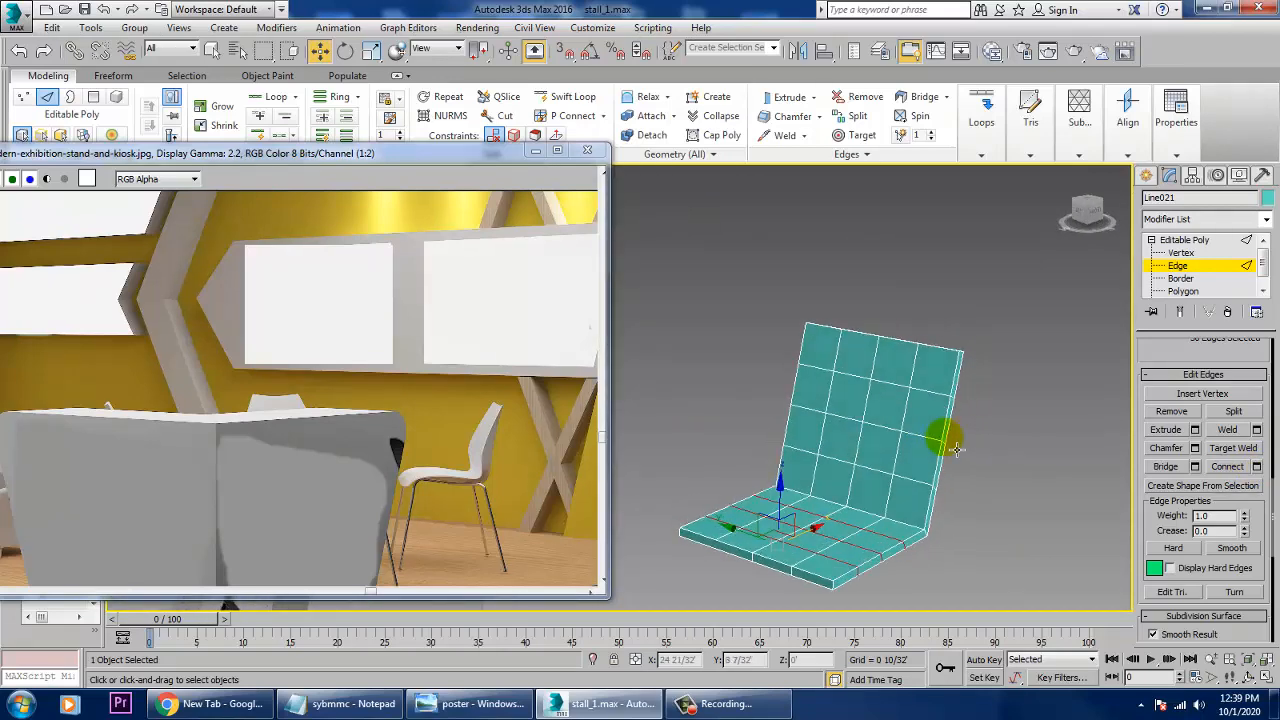
left_click(1205, 241)
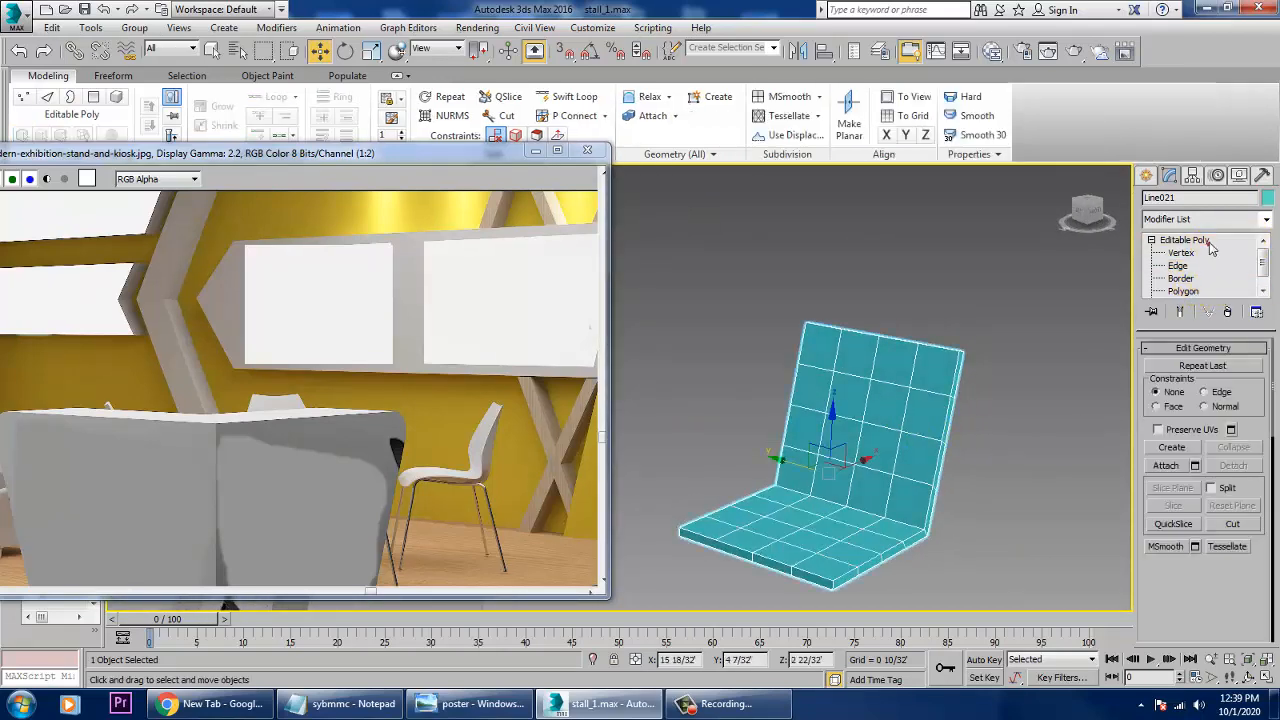
left_click(1265, 219)
key("f")
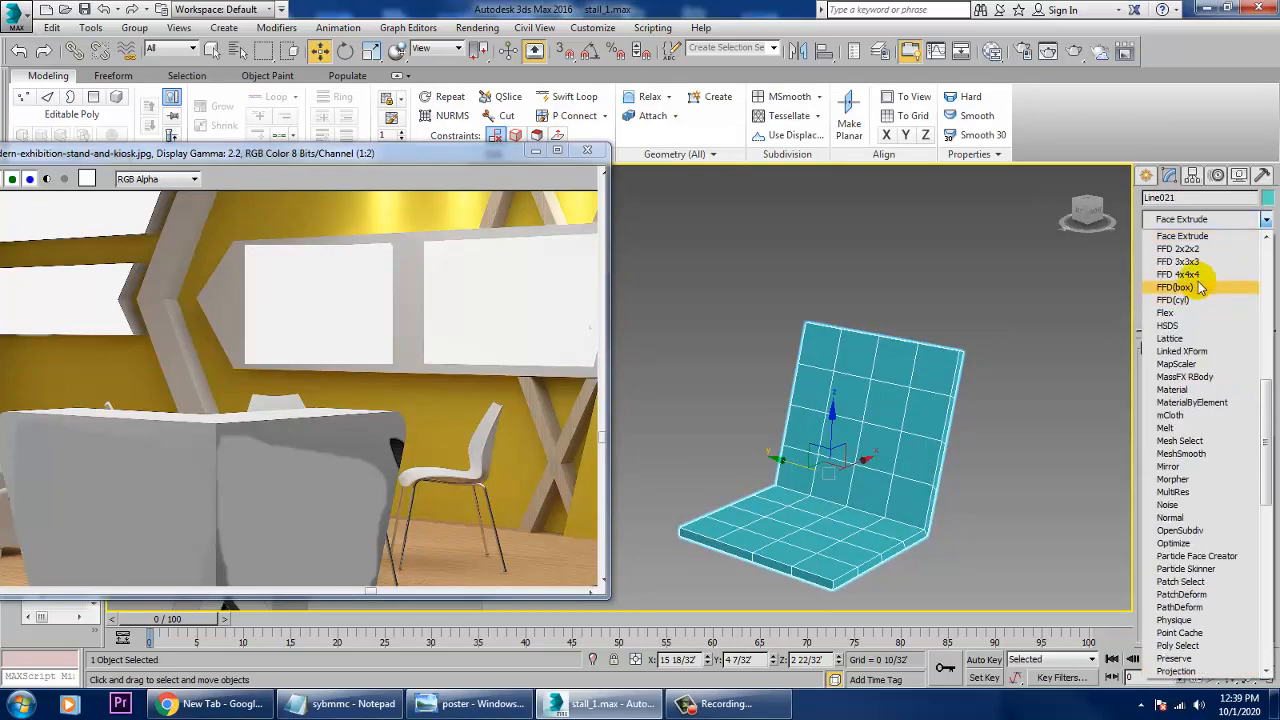
left_click(1198, 289)
Step: In the Left view, lower the two middle columns of top FFD control points to about Z 3 25/32'
middle_click_drag(943, 377, 994, 349, "alt")
key("alt+w")
right_click(917, 288)
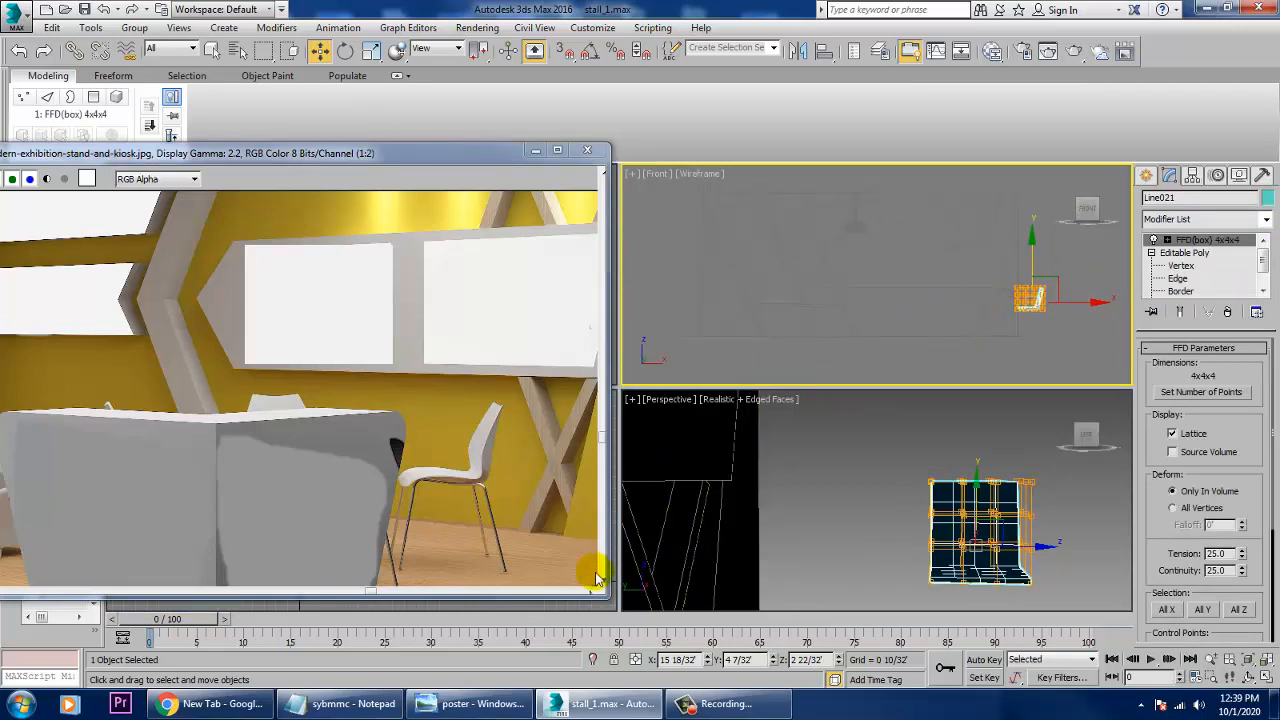
key("alt+w")
key("alt+w")
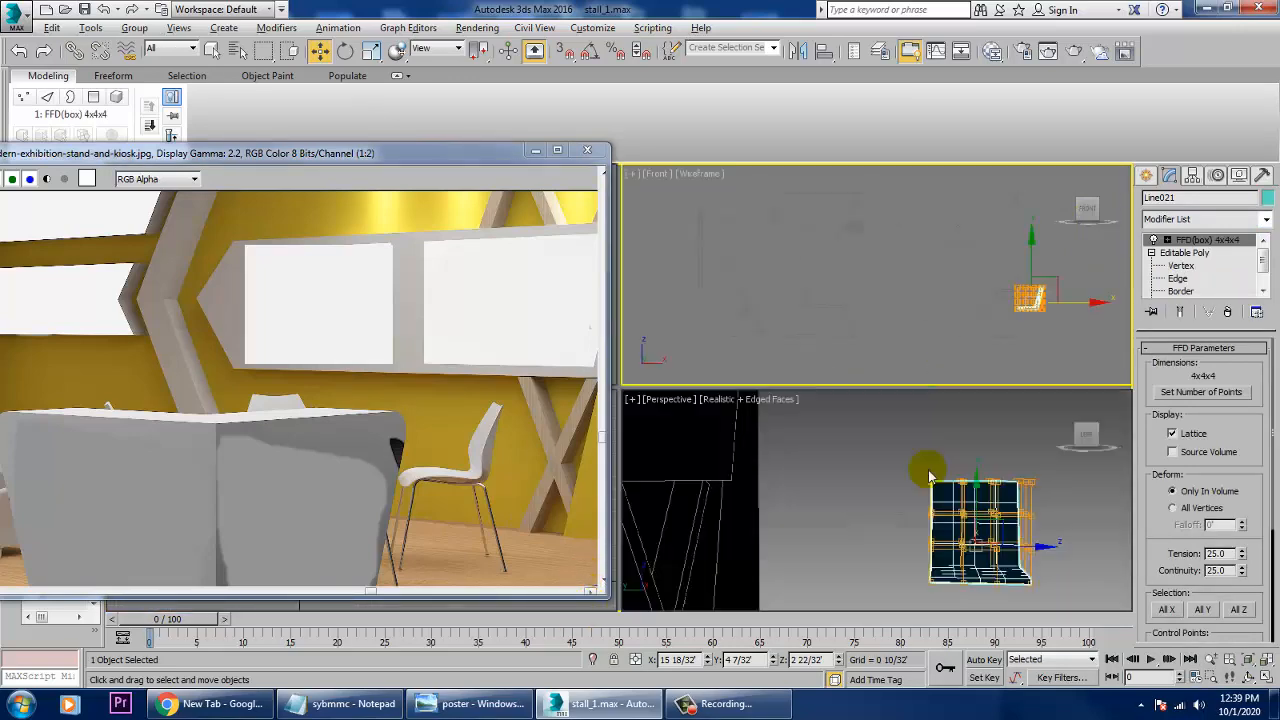
left_click(531, 606)
key("alt+w")
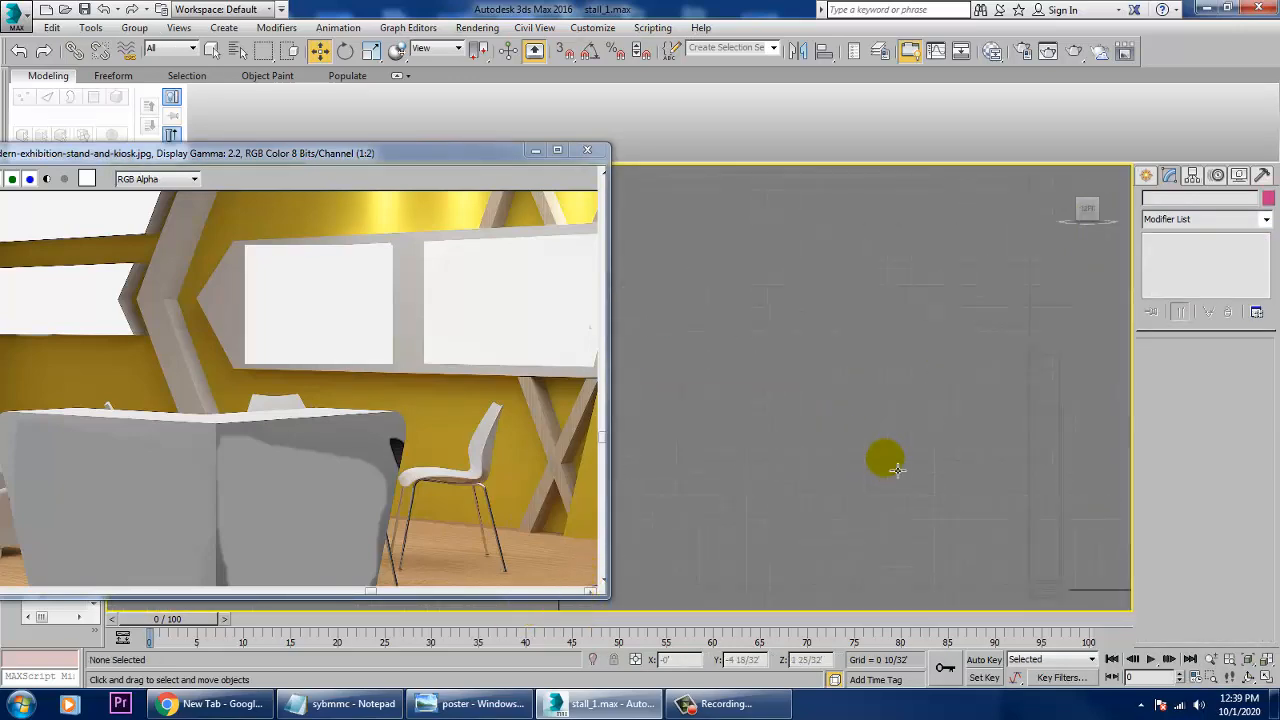
scroll(897, 470, "down", 6)
middle_click_drag(897, 470, 866, 472)
left_click(716, 449)
scroll(725, 454, "up", 3)
middle_click_drag(725, 454, 888, 503)
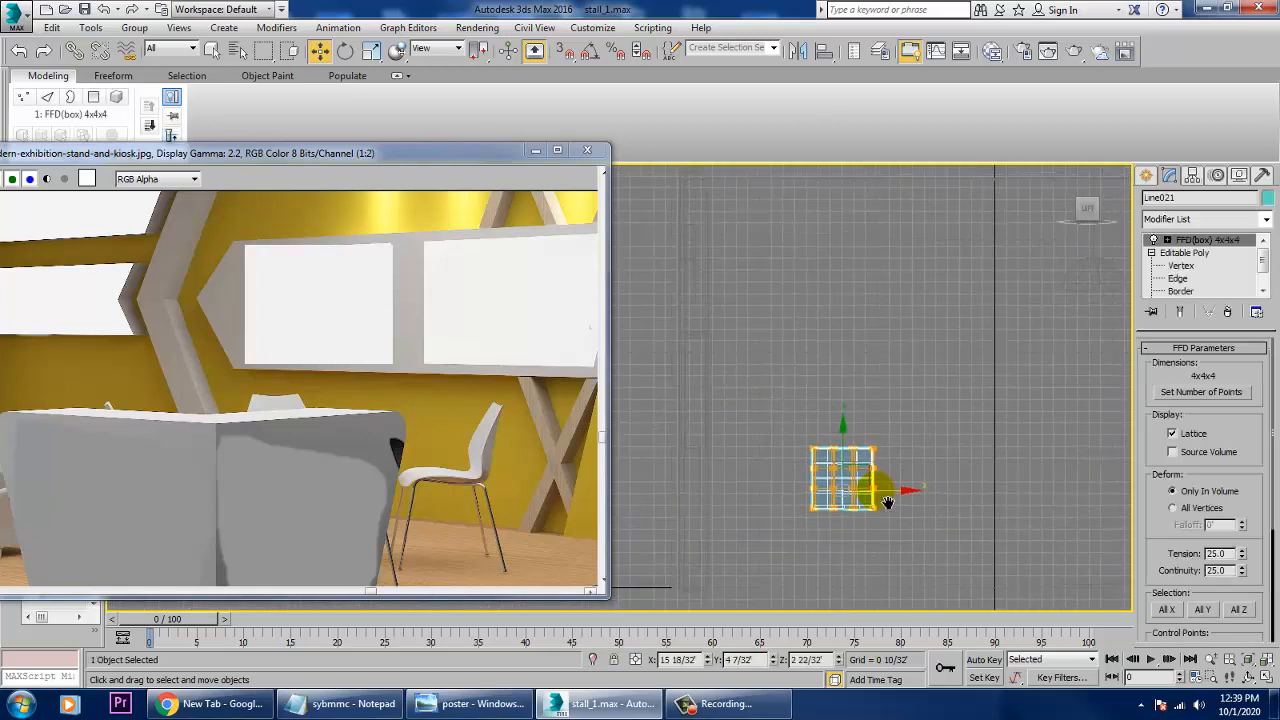
scroll(888, 503, "up", 3)
left_click(1168, 241)
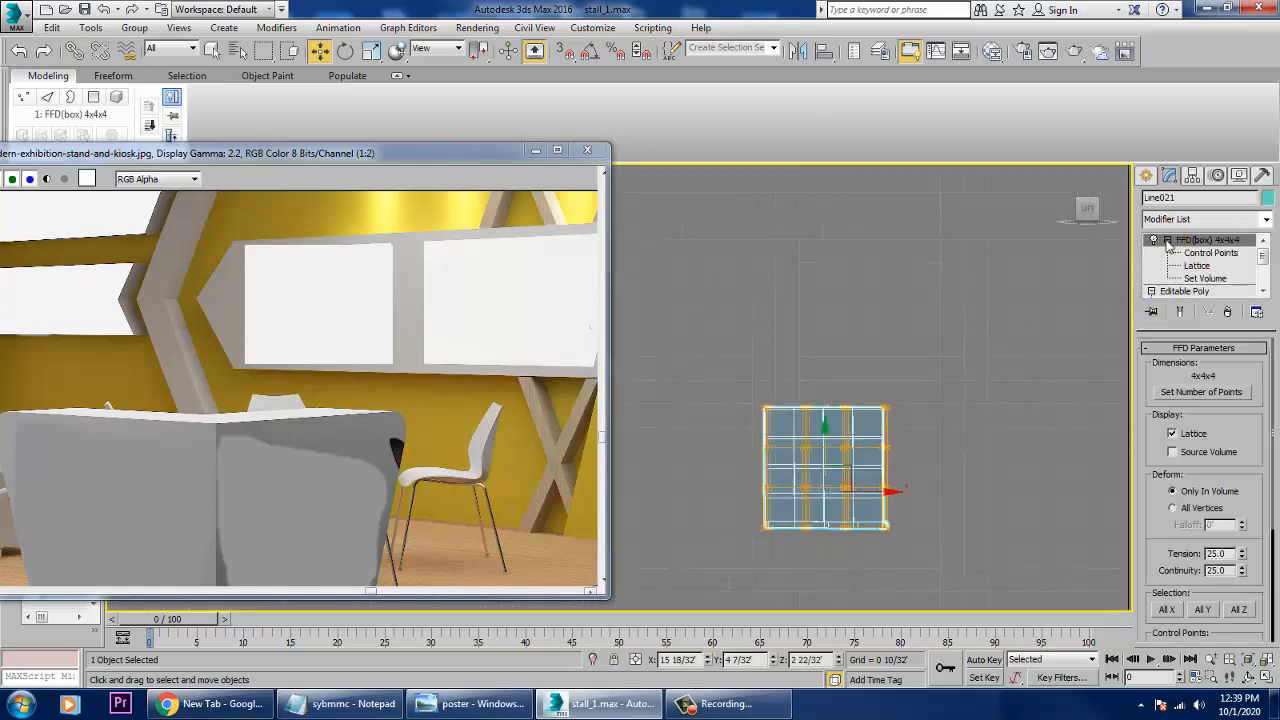
left_click(1211, 253)
left_click_drag(794, 385, 867, 412)
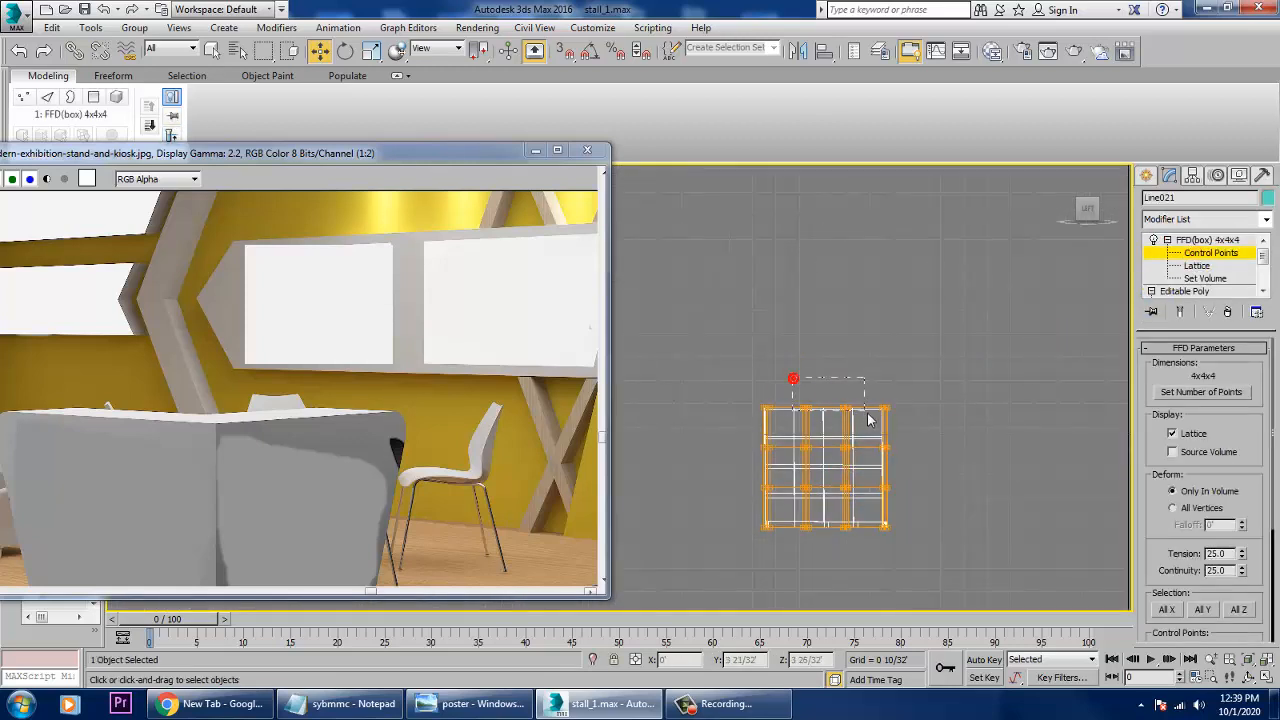
left_click(829, 380)
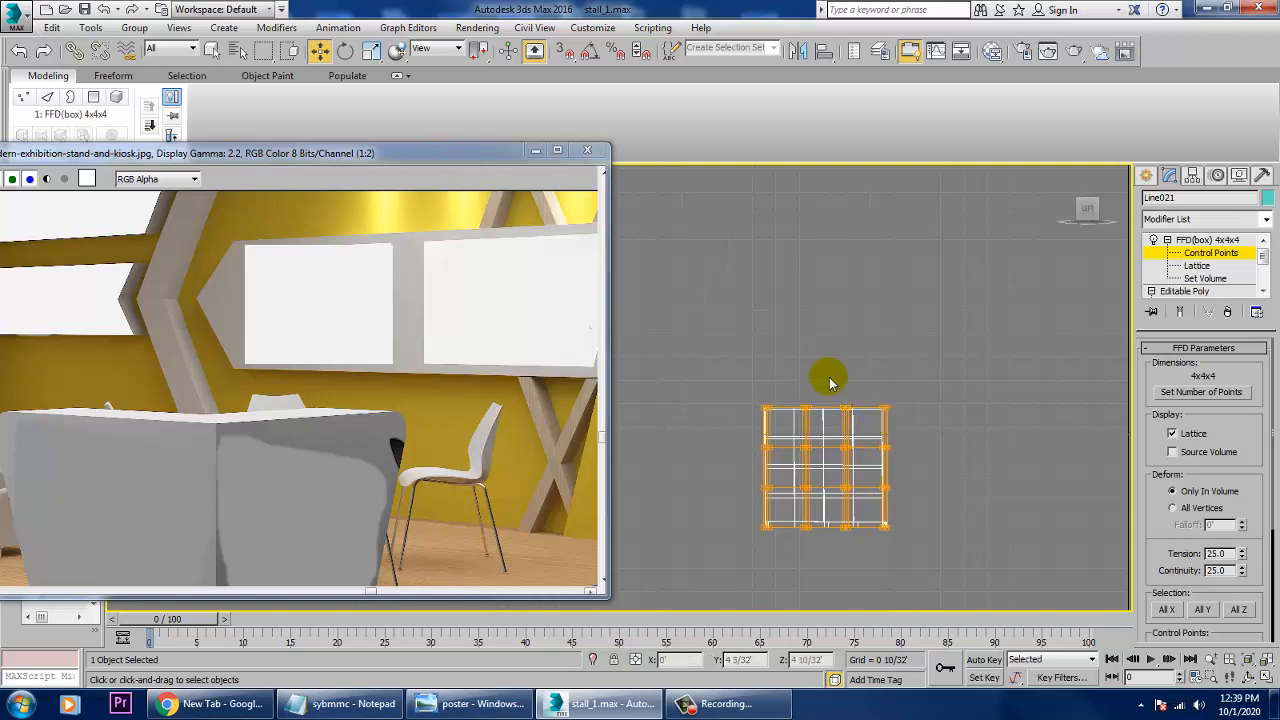
left_click_drag(837, 381, 838, 388)
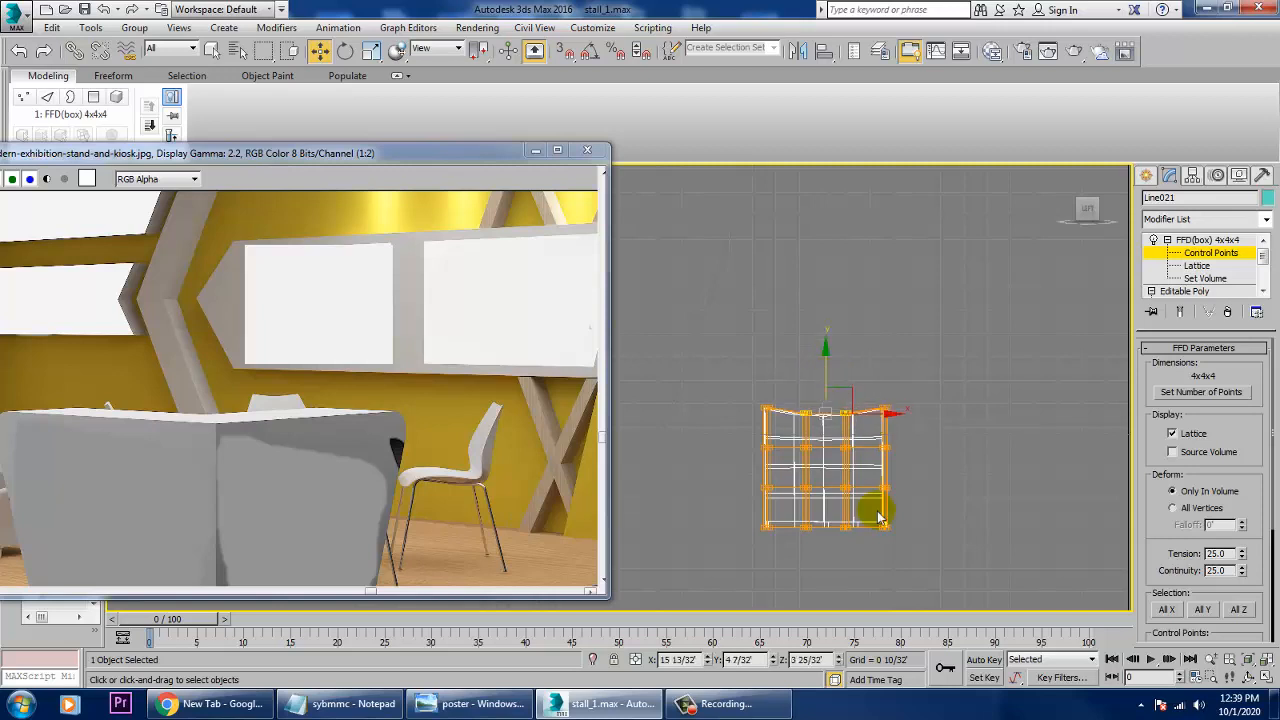
Step: In the Perspective view, push the backrest's middle FFD control points outward along X to about 16 2/32' to curve it
key("alt+w")
right_click(978, 521)
key("alt+w")
middle_click_drag(936, 491, 871, 478, "alt")
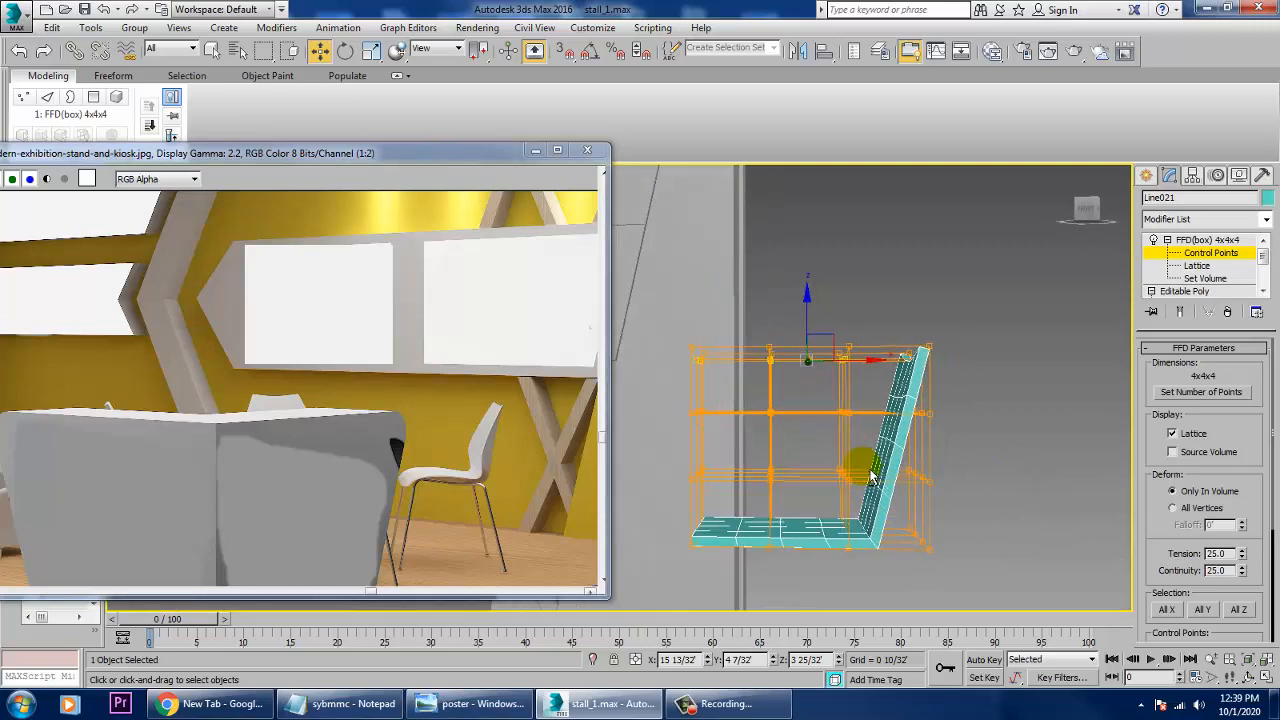
middle_click_drag(970, 503, 855, 524, "alt")
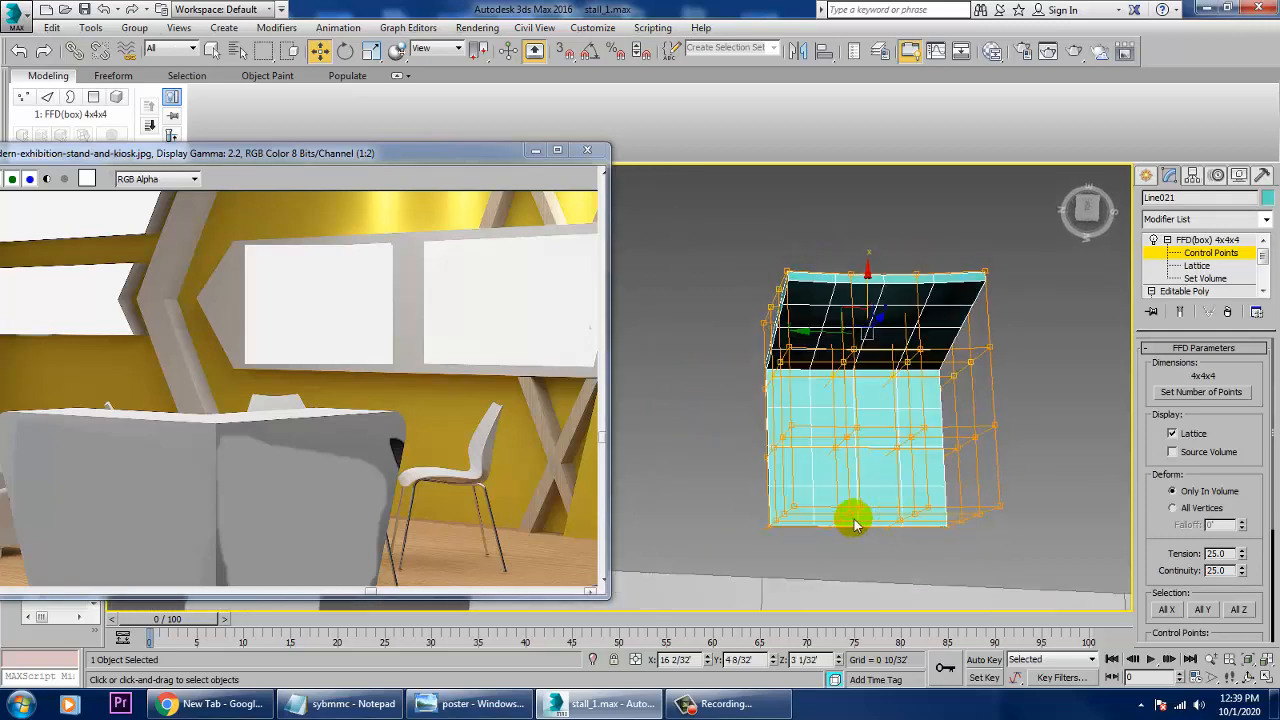
Step: Select the seat's middle FFD control points and lower them to dish the seat across its width
left_click_drag(819, 546, 930, 491)
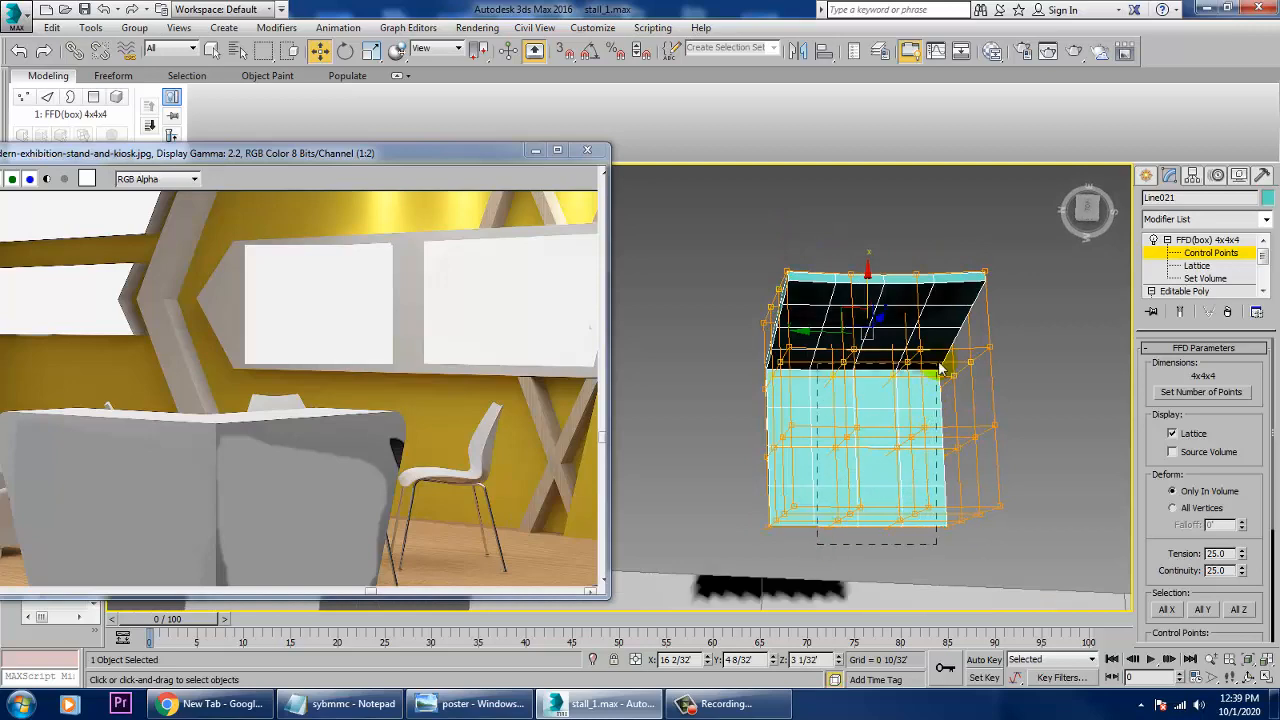
left_click_drag(944, 355, 944, 356)
middle_click_drag(944, 356, 885, 383, "alt")
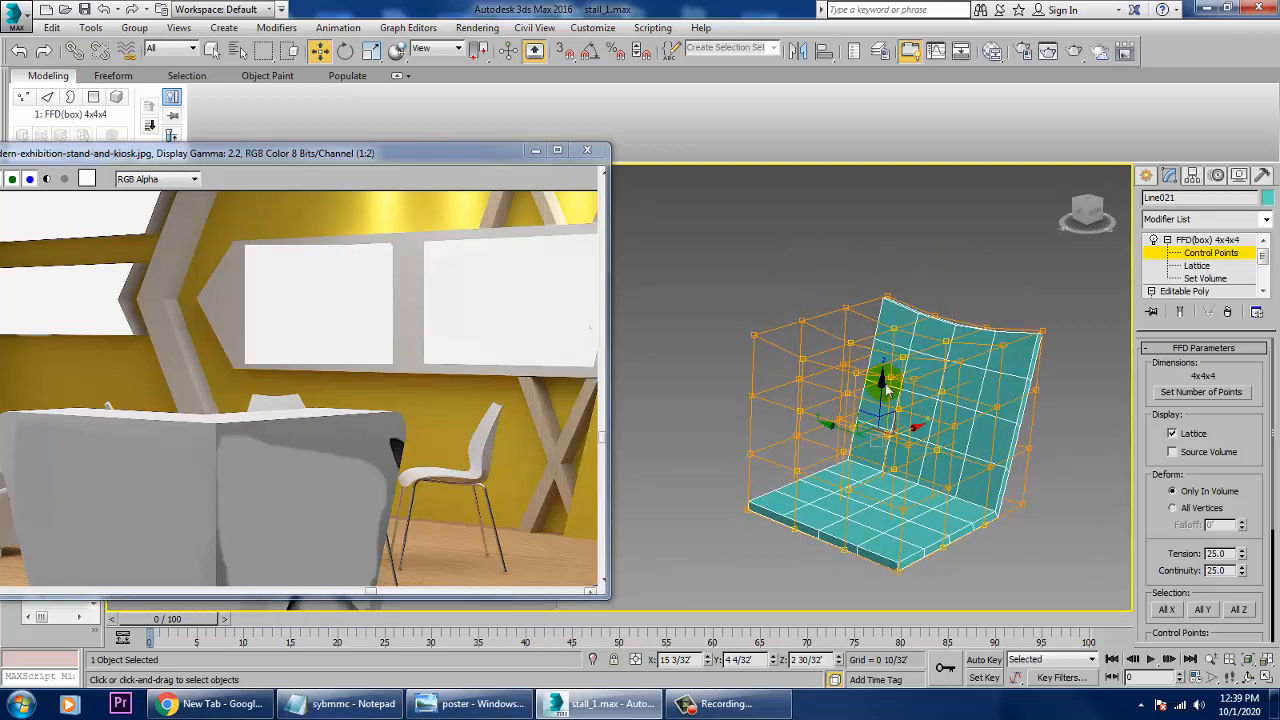
left_click_drag(893, 411, 904, 427)
Step: Lower the FFD control points at the seat's front by about 5/32' to about Z 2 26/32'
middle_click_drag(904, 427, 732, 409, "alt")
left_click_drag(831, 568, 812, 560)
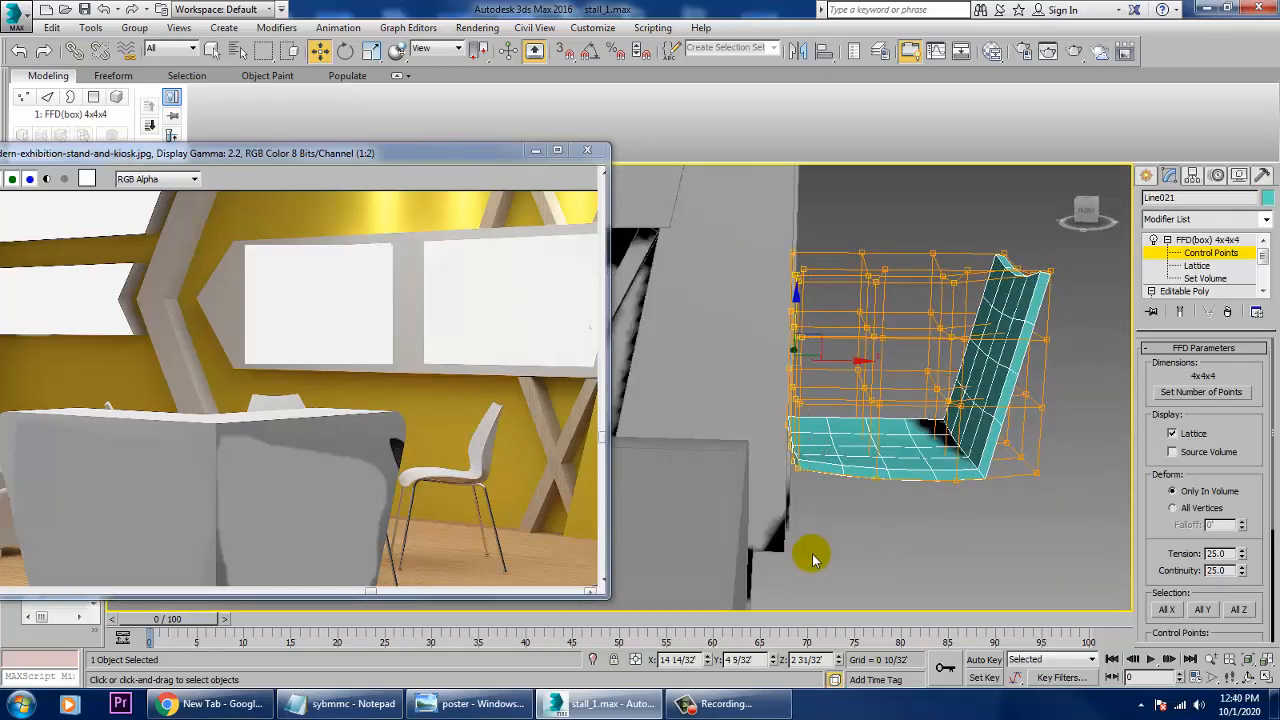
left_click_drag(806, 331, 808, 333)
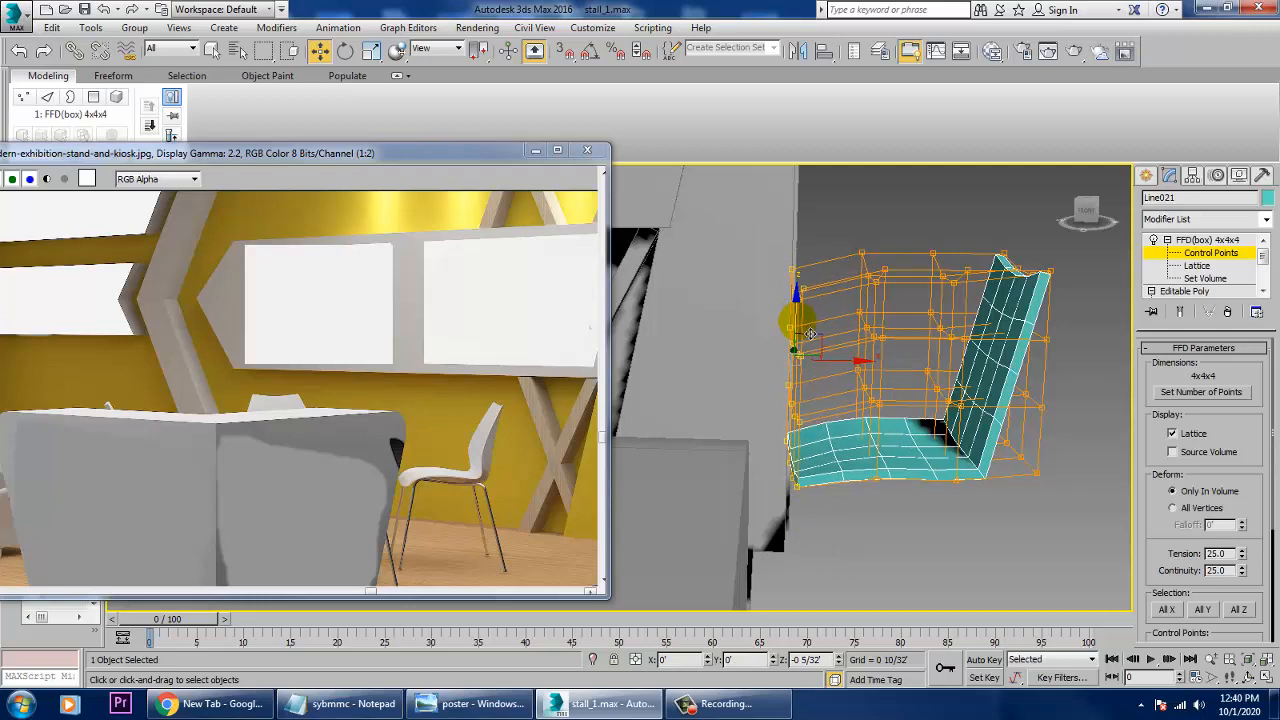
Step: Select the FFD control points along both sides of the chair and move them forward along X to about 15 9/32'
middle_click_drag(1064, 404, 1046, 350, "alt")
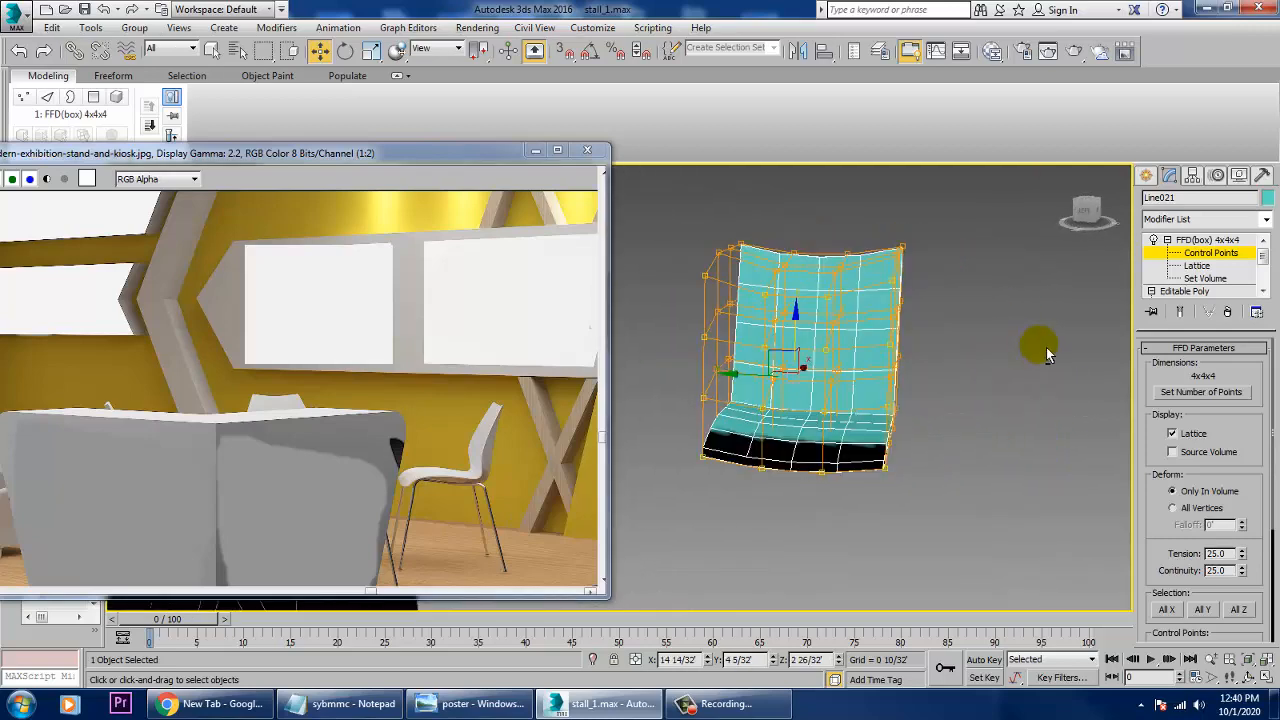
left_click_drag(863, 212, 907, 323)
left_click_drag(951, 582, 951, 582)
middle_click_drag(860, 368, 896, 404)
left_click_drag(825, 600, 825, 600)
middle_click_drag(825, 600, 895, 440, "alt")
left_click_drag(951, 430, 943, 428)
middle_click_drag(943, 428, 986, 466, "alt")
scroll(960, 470, "up", 2)
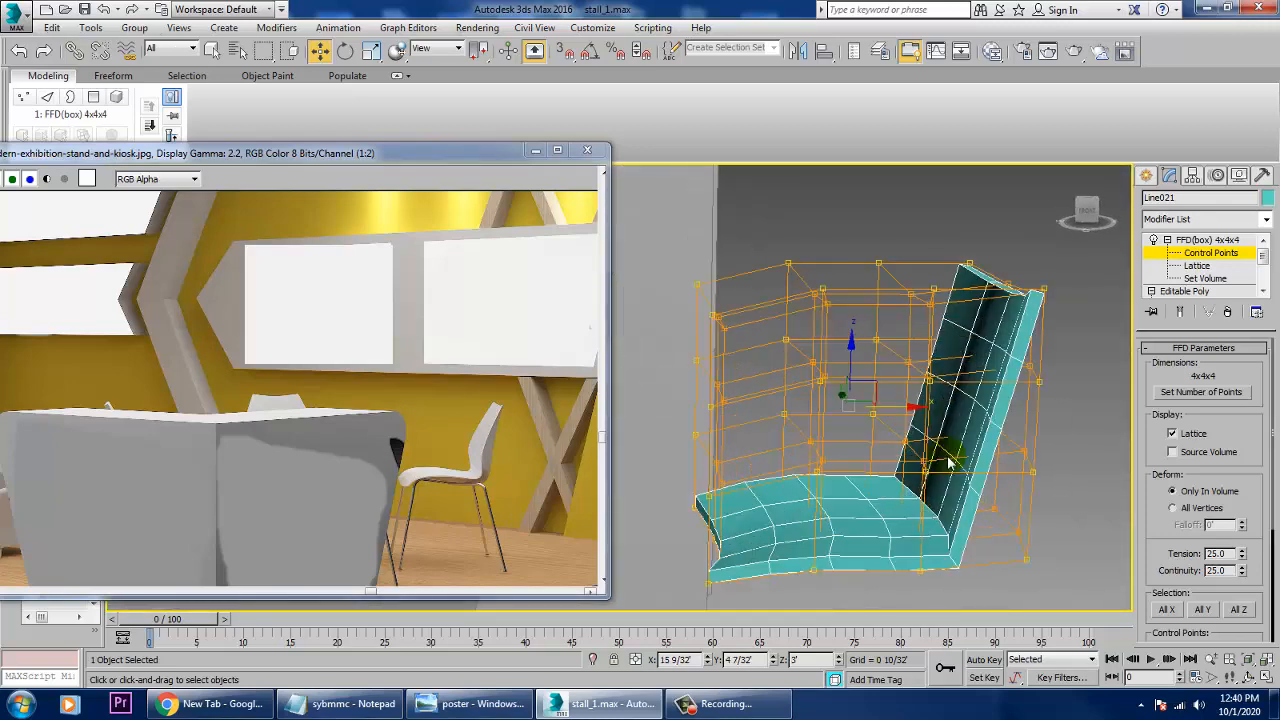
mouse_move(921, 455)
middle_mouse_down("alt")
mouse_move(910, 455)
mouse_move(915, 438)
middle_mouse_up("alt")
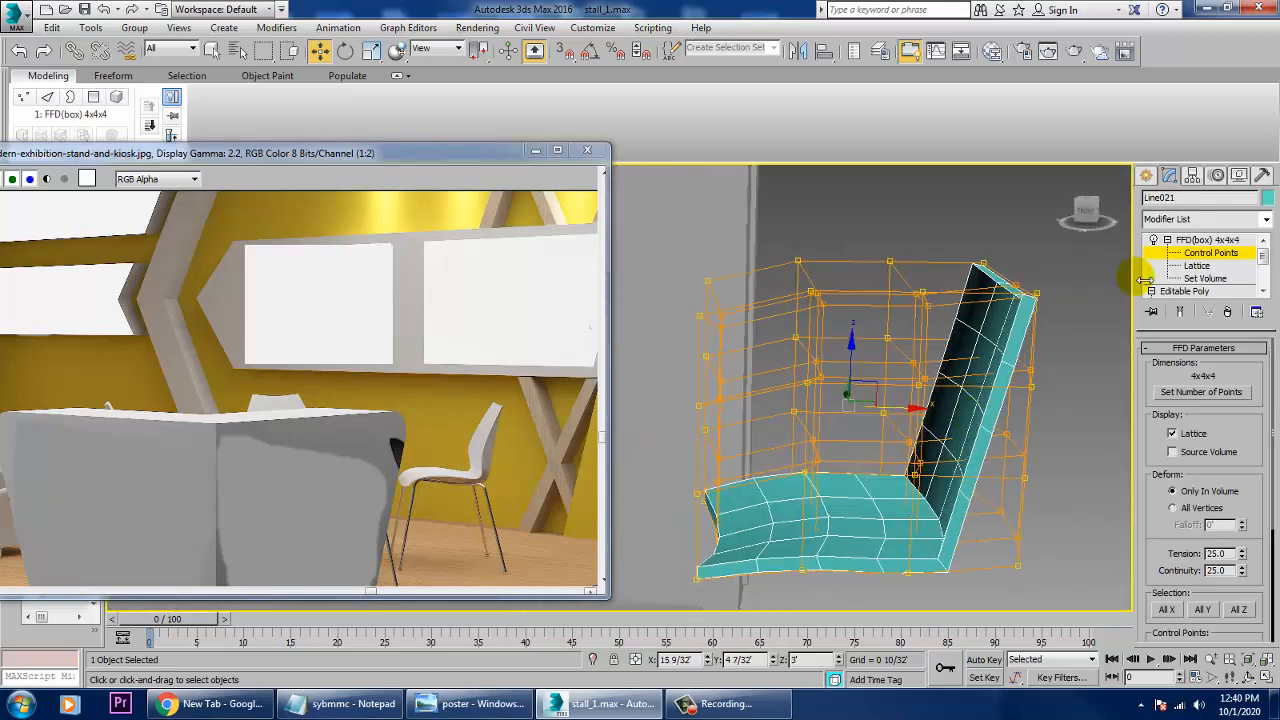
Step: Leave control point editing and convert the deformed chair to an Editable Poly
left_click(1186, 242)
right_click(1006, 358)
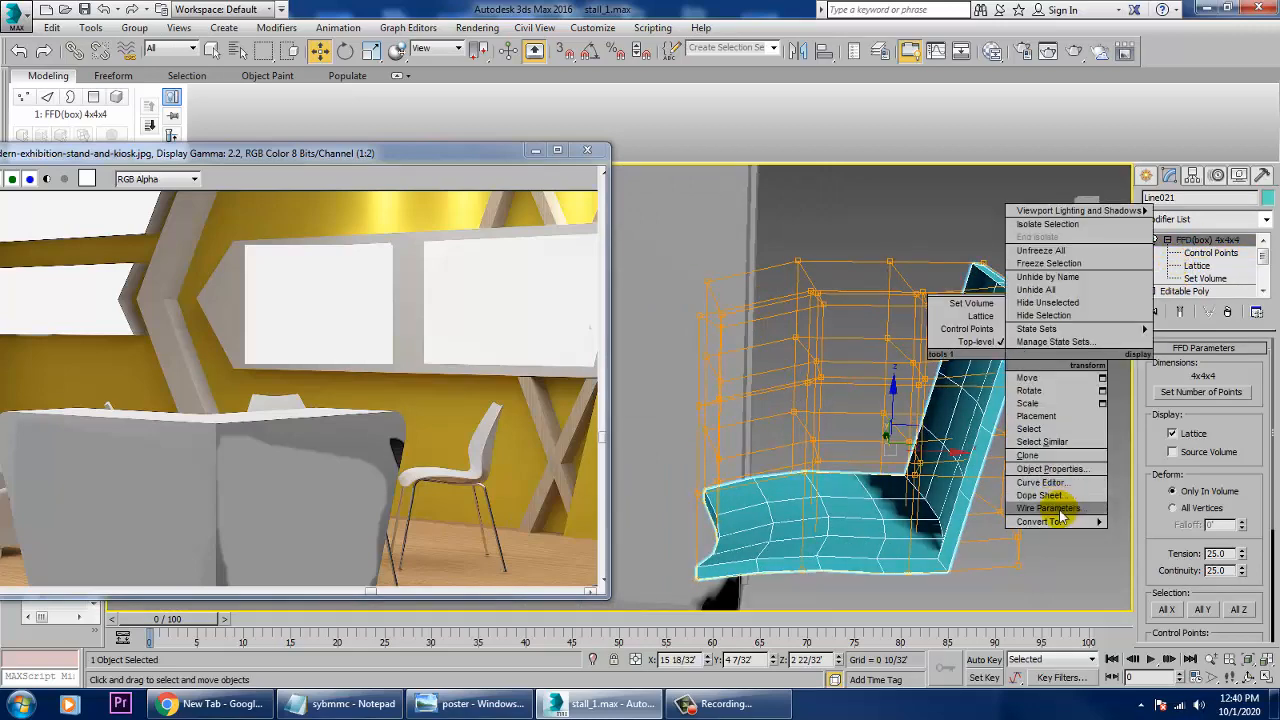
mouse_move(1070, 525)
left_click(1180, 535)
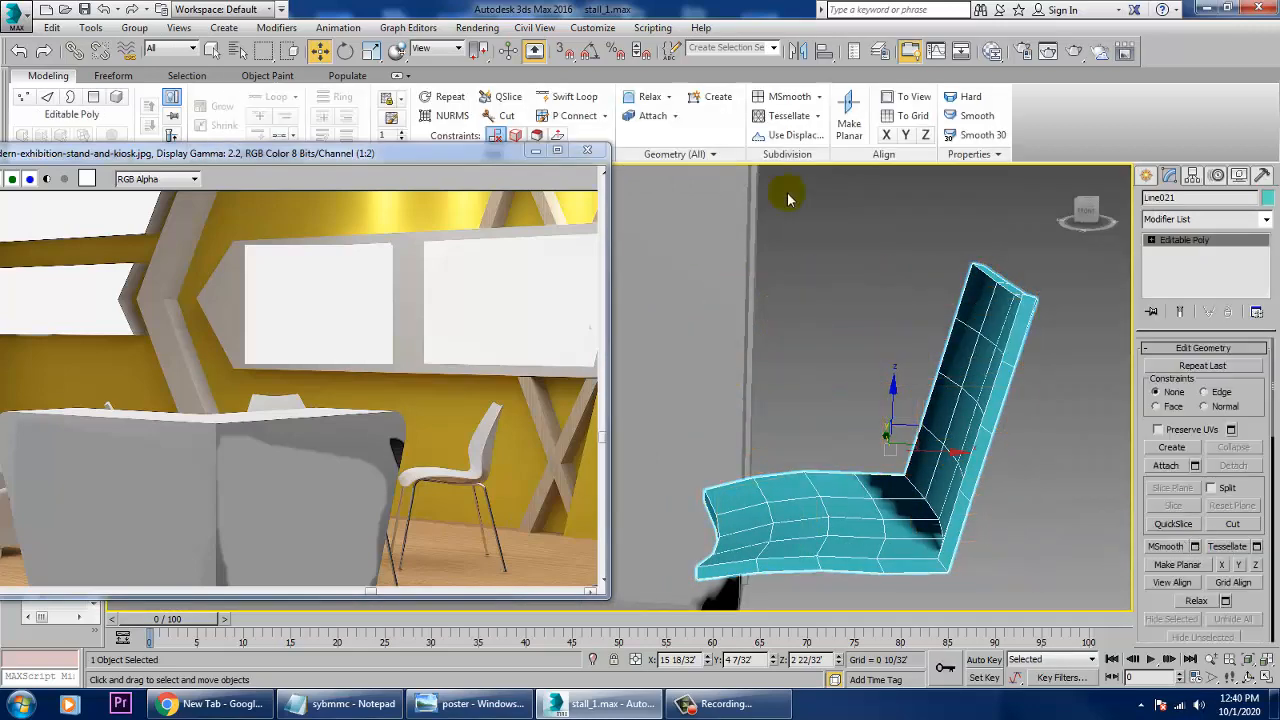
Step: Add edge loops along the chair's side edges with Swift Loop and apply a TurboSmooth modifier
left_click(568, 96)
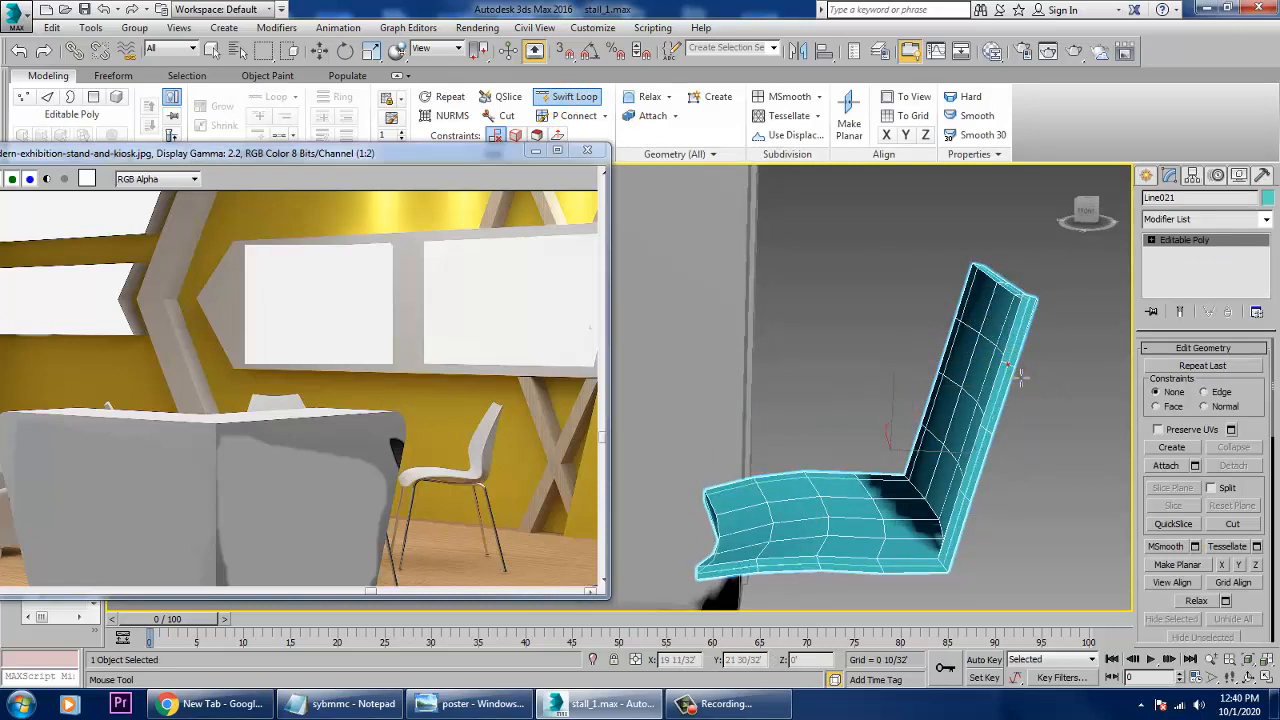
key("w")
left_click(1267, 222)
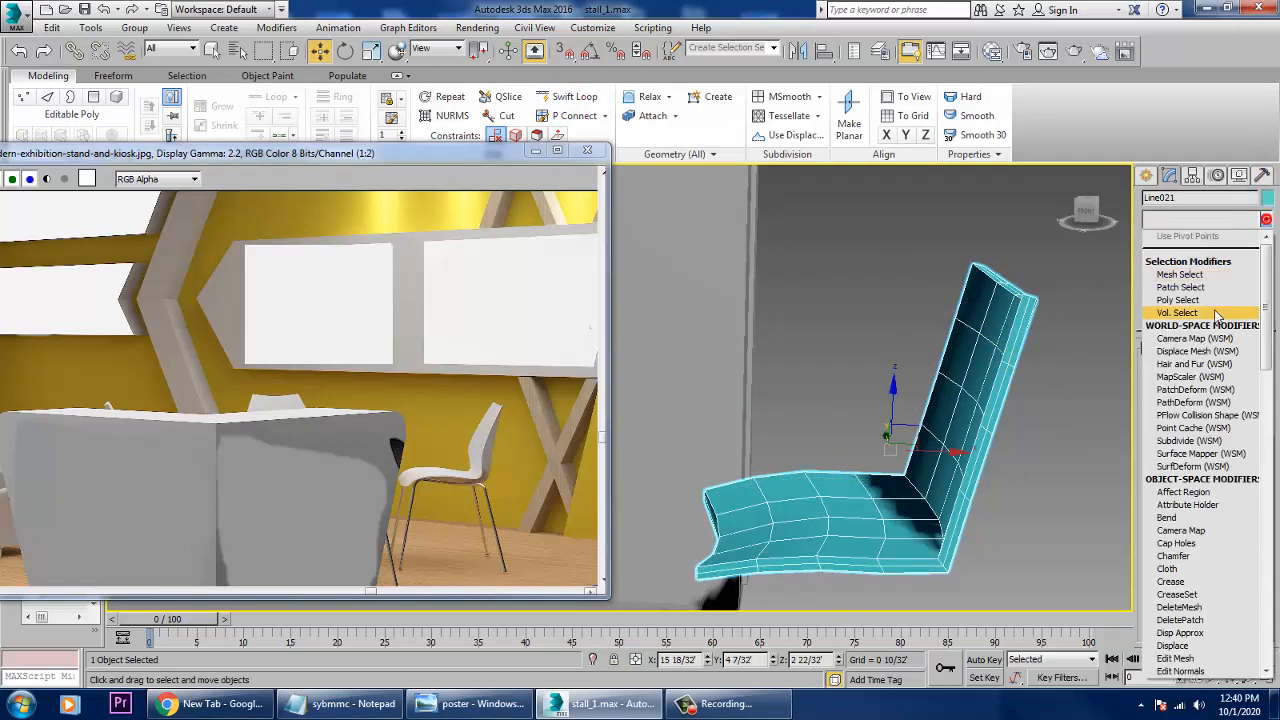
key("t")
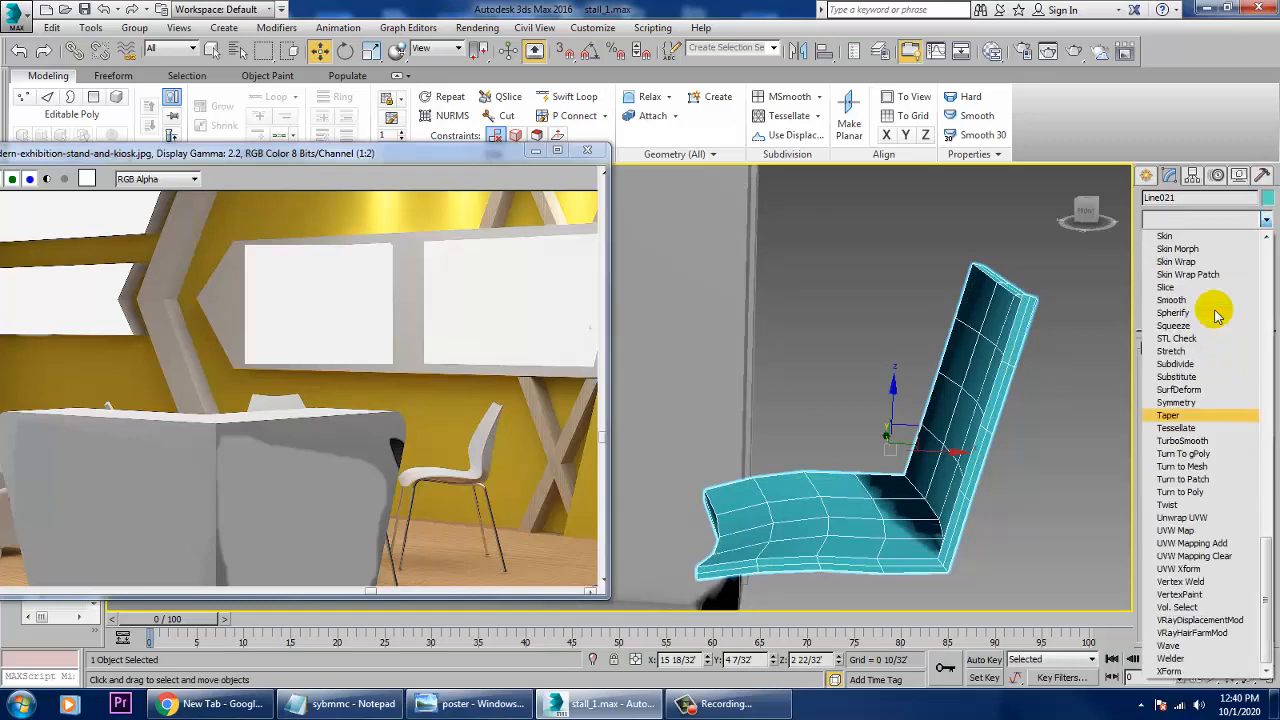
left_click(1185, 444)
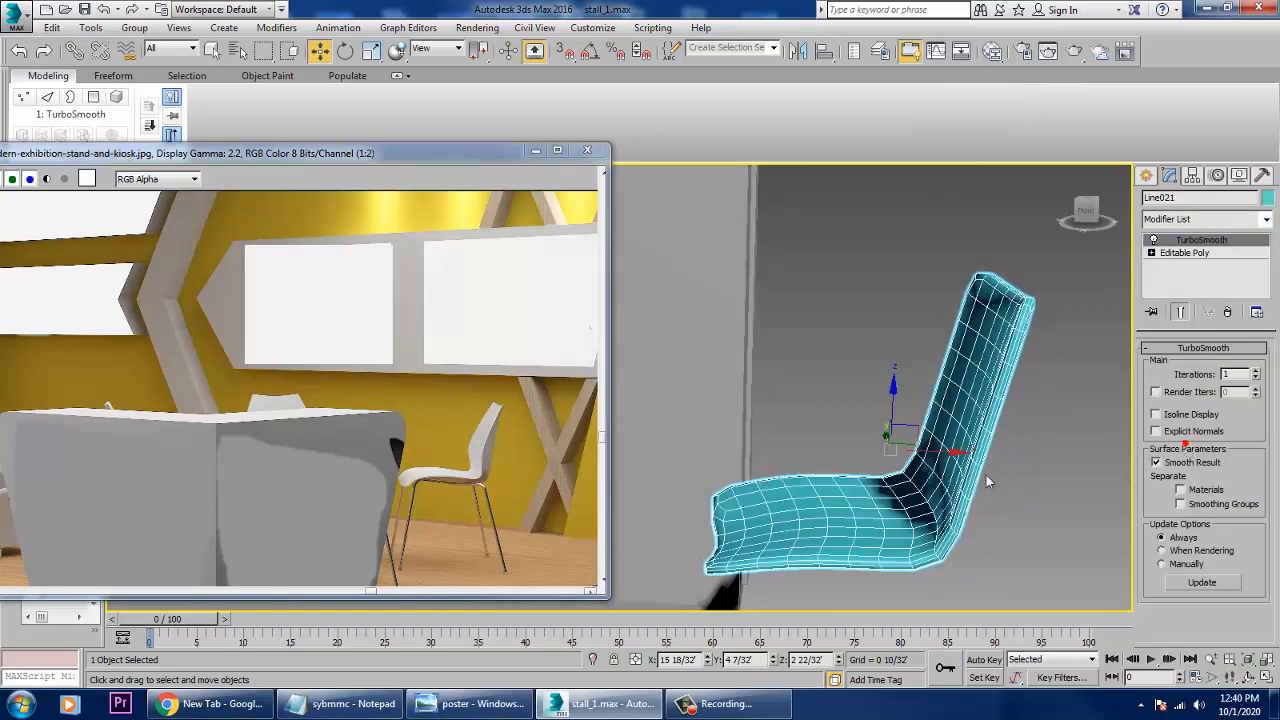
middle_click_drag(986, 480, 918, 479, "alt")
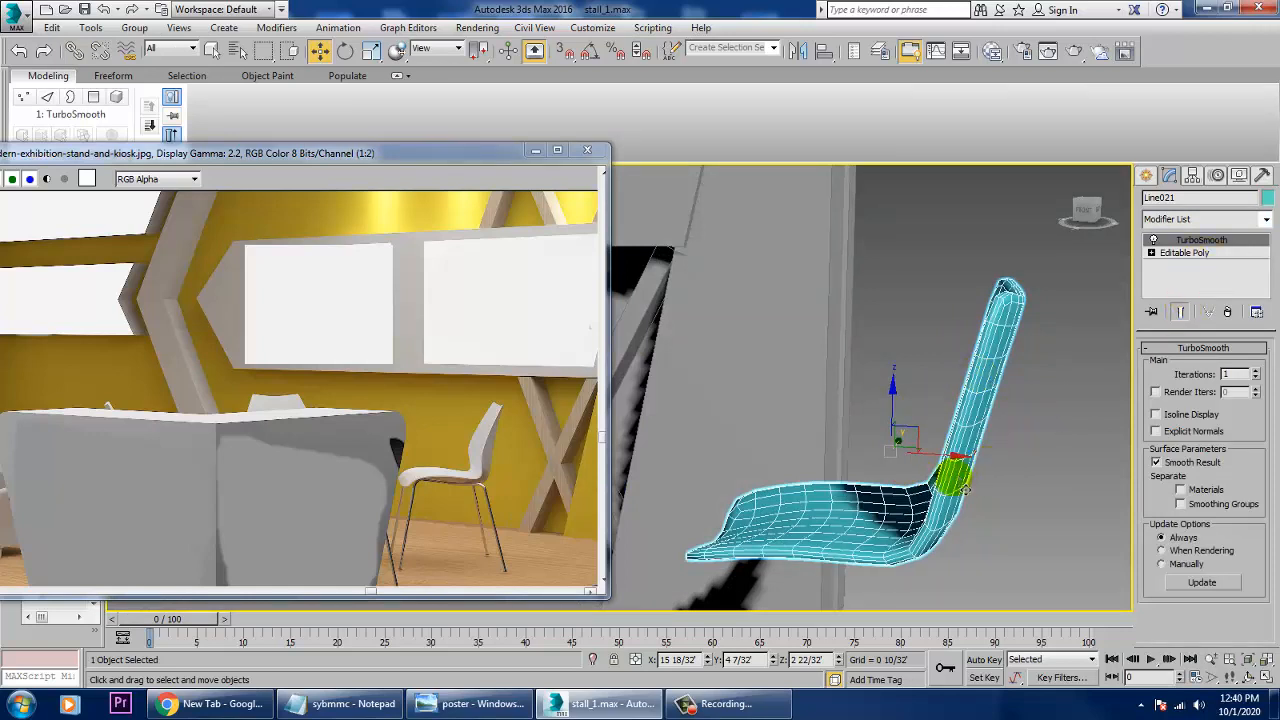
Step: Lower the chair in the front view to about Z 2 4/32'
key("alt+w")
right_click(963, 306)
key("alt+w")
middle_click_drag(865, 310, 904, 332)
middle_click_drag(802, 460, 925, 409, "alt")
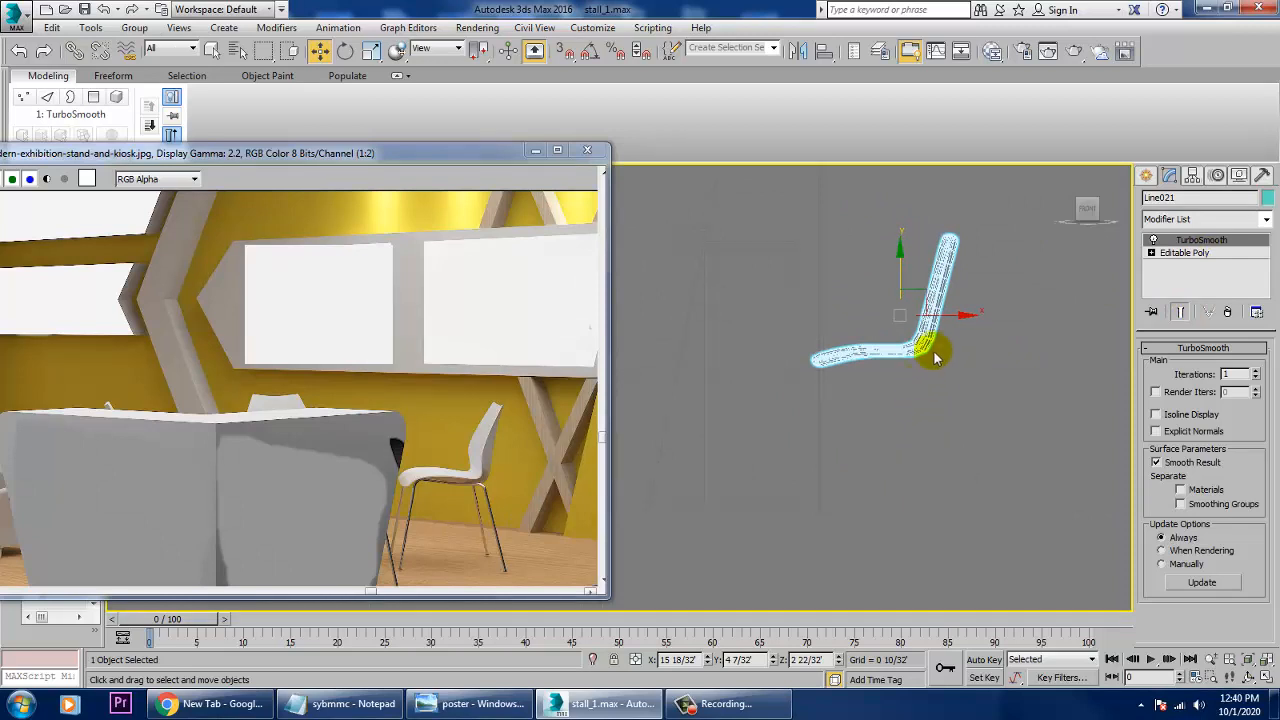
left_click_drag(900, 273, 911, 328)
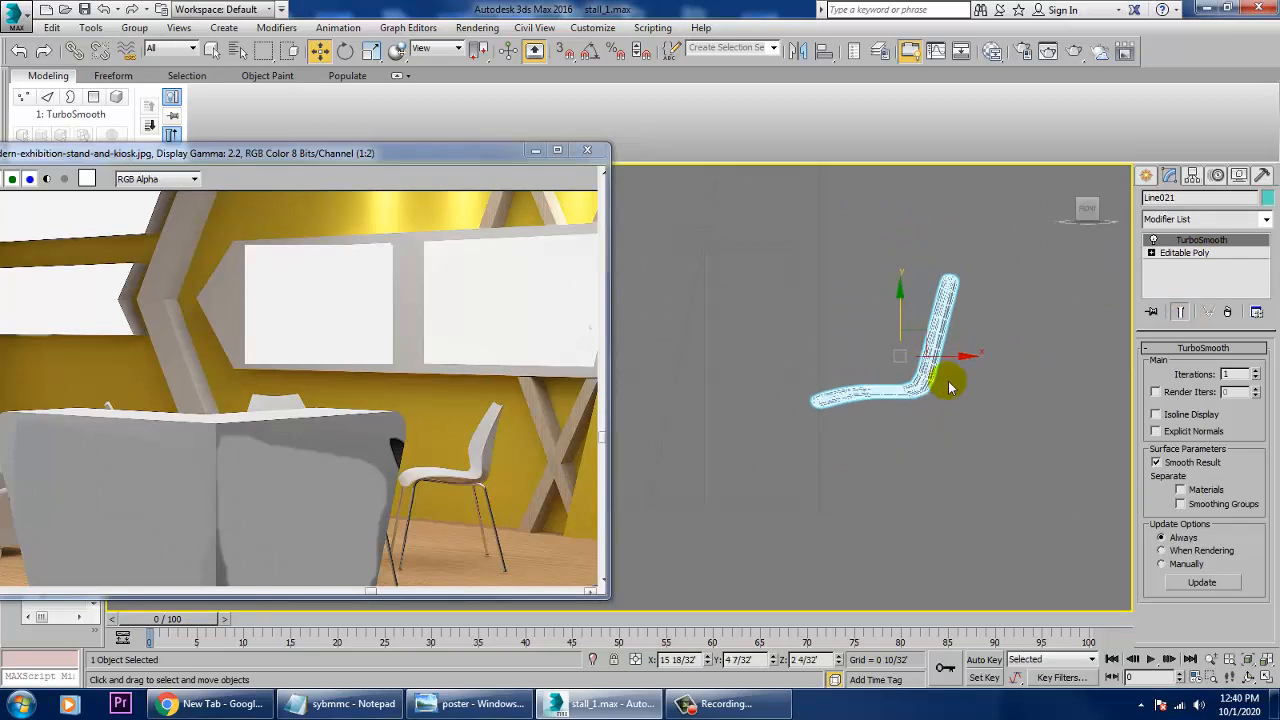
Step: Draw a three-segment line in the front view as splayed front and back legs joined by a span of about 1 4/32' under the seat
left_click(1146, 175)
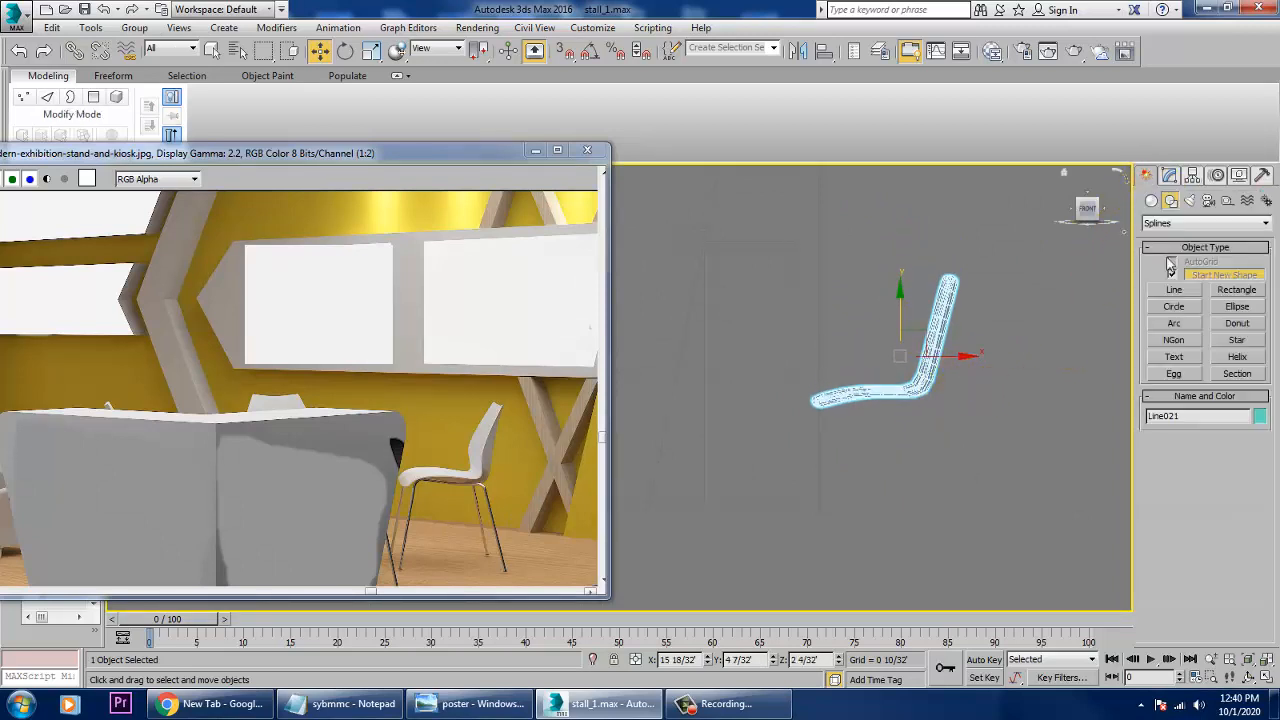
left_click(1165, 291)
left_click(803, 514)
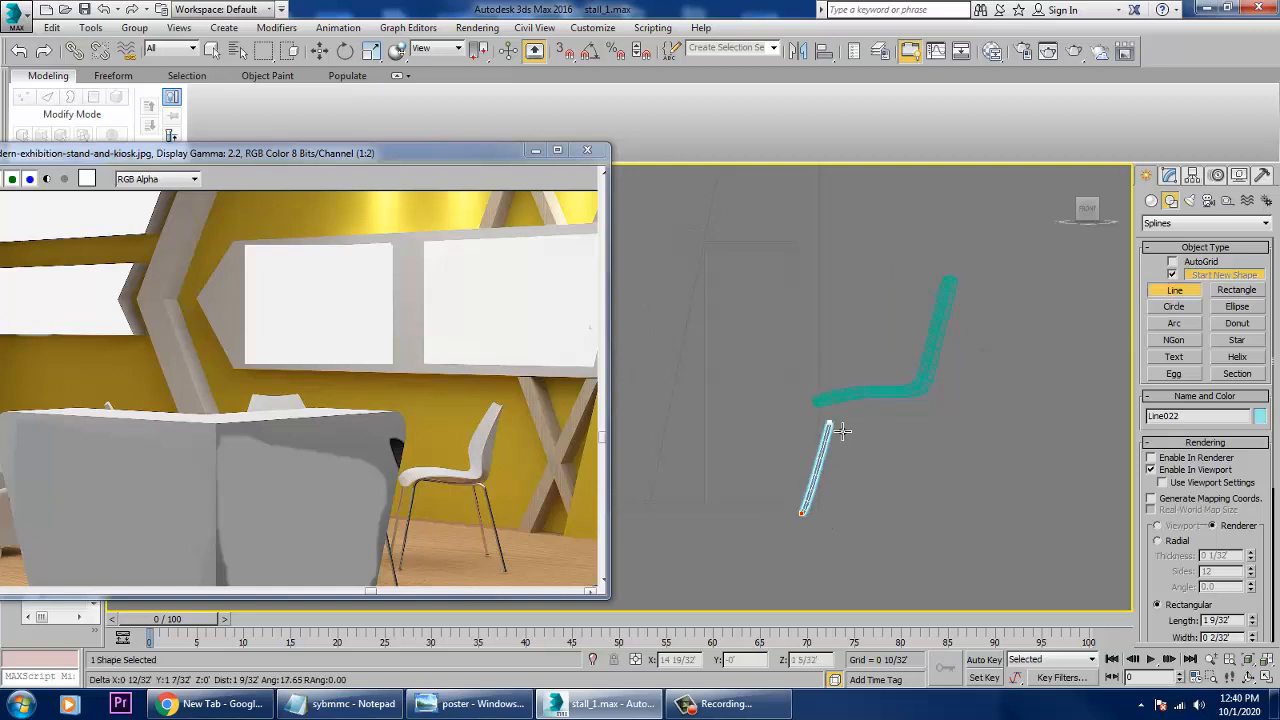
left_click(830, 398)
left_click(905, 393)
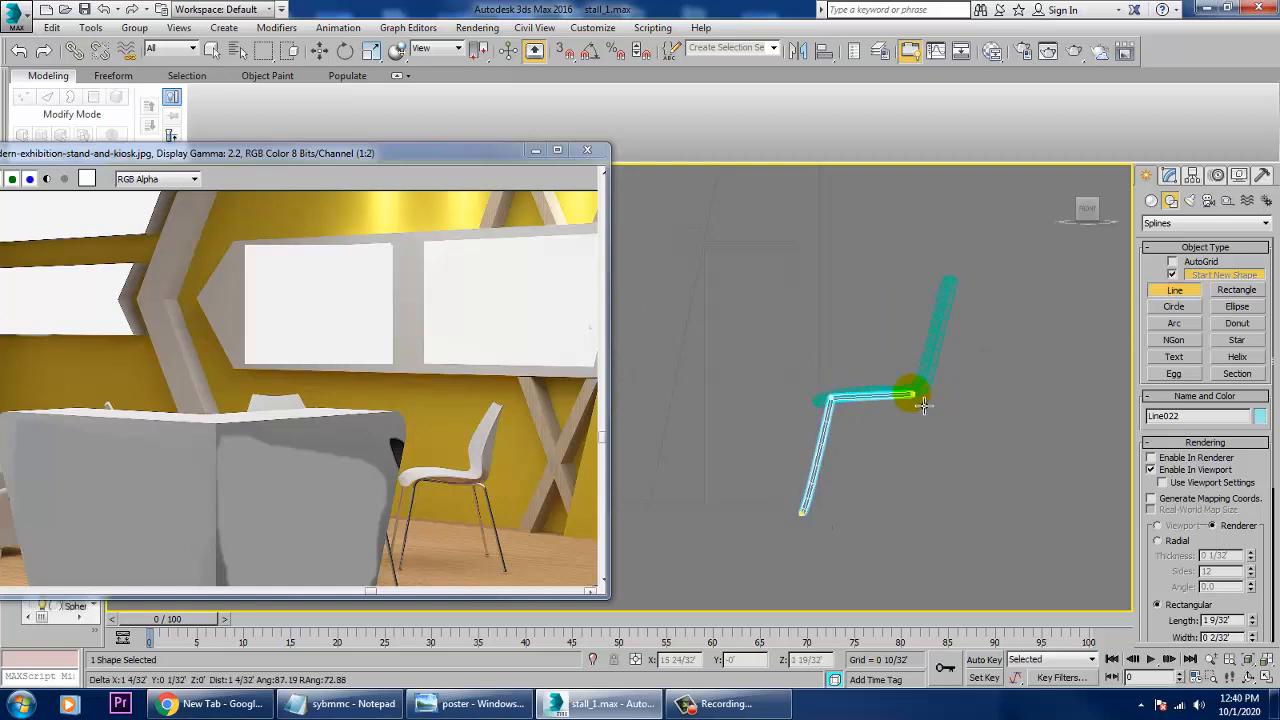
left_click(933, 500)
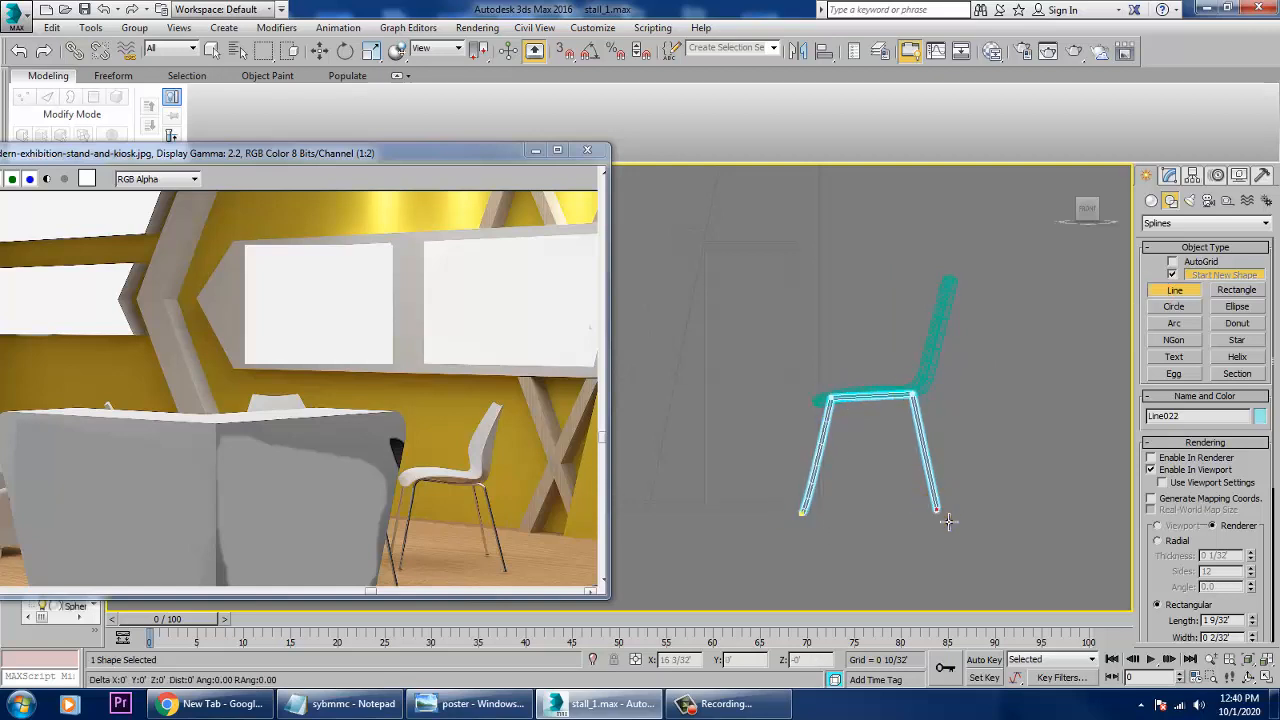
right_click(948, 521)
right_click(938, 509)
Step: Change the leg line's rendering cross-section from rectangular to Radial
key("alt+w")
left_click(1045, 477)
middle_click_drag(1045, 477, 966, 490, "alt")
scroll(938, 480, "down", 3)
key("z")
scroll(949, 486, "down", 5)
key("alt+w")
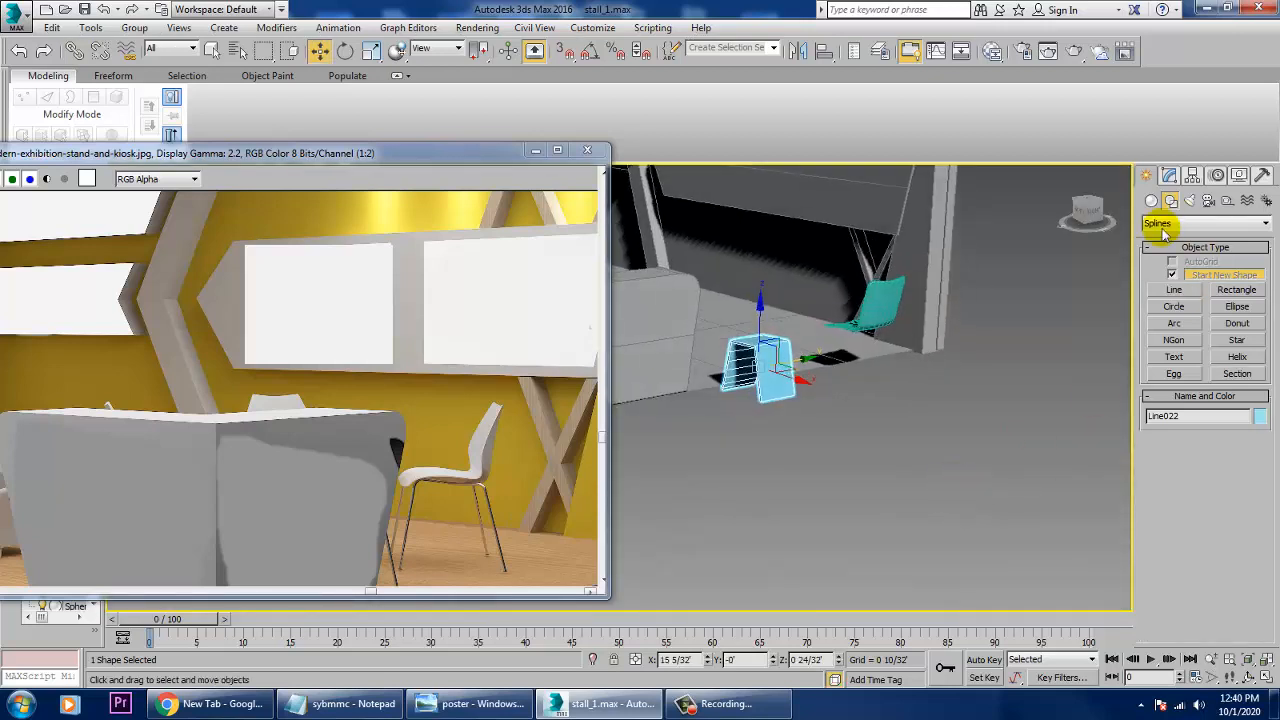
left_click(1170, 176)
left_click(1157, 446)
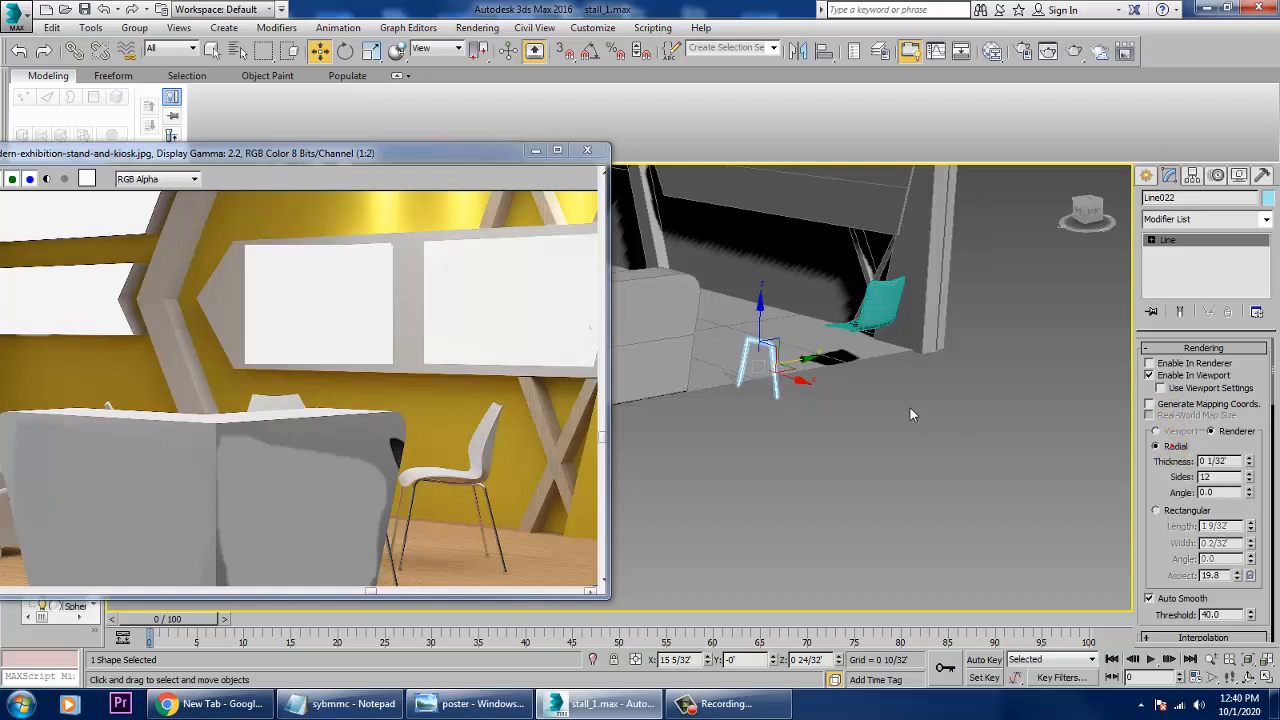
Step: Move the leg frame along Y to about 3 16/32' under one side of the seat and copy it to the other side at about 4 26/32'
scroll(909, 406, "up", 5)
left_click_drag(712, 372, 938, 371)
middle_click_drag(938, 371, 889, 367, "alt")
mouse_move(960, 360)
left_mouse_down("shift")
mouse_move(1051, 366)
mouse_move(1034, 366)
left_mouse_up("shift")
left_click(641, 416)
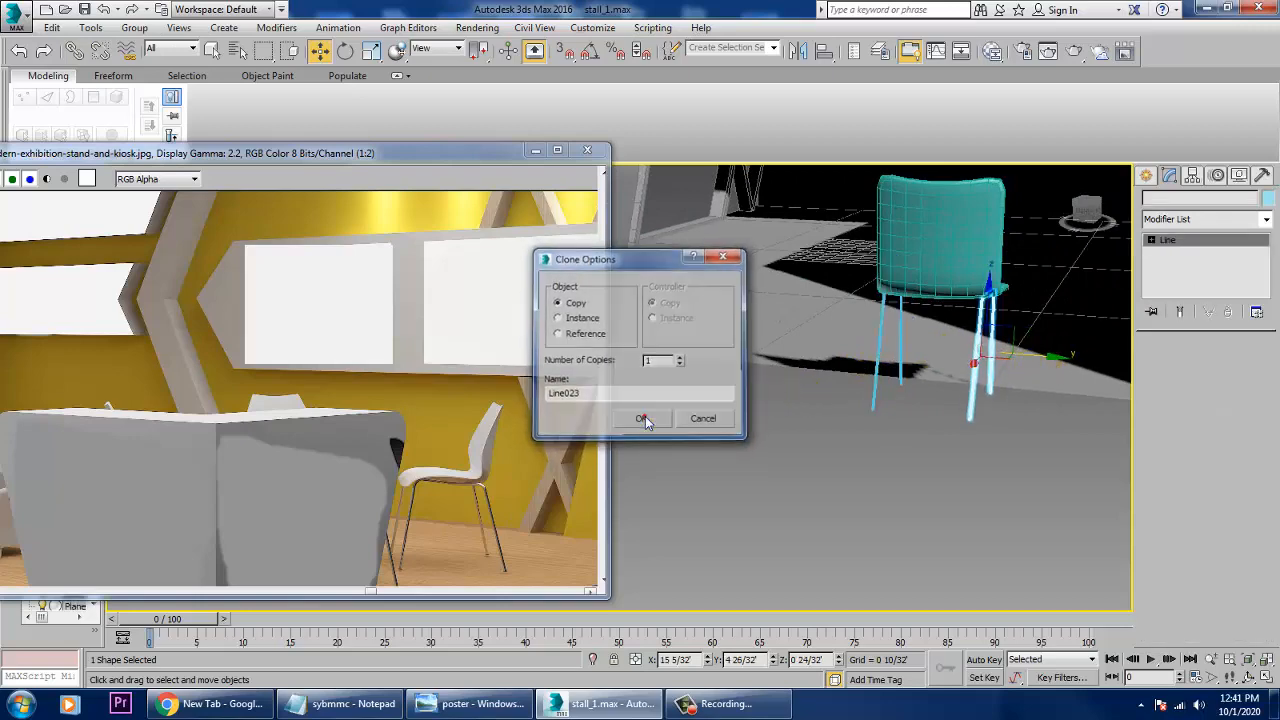
Step: Thicken the copied leg frame to 0 2/32' and adjust the original frame's radial thickness to match
mouse_move(646, 416)
middle_mouse_down("alt")
mouse_move(846, 400)
mouse_move(992, 414)
mouse_move(908, 460)
mouse_move(1006, 437)
middle_mouse_up("alt")
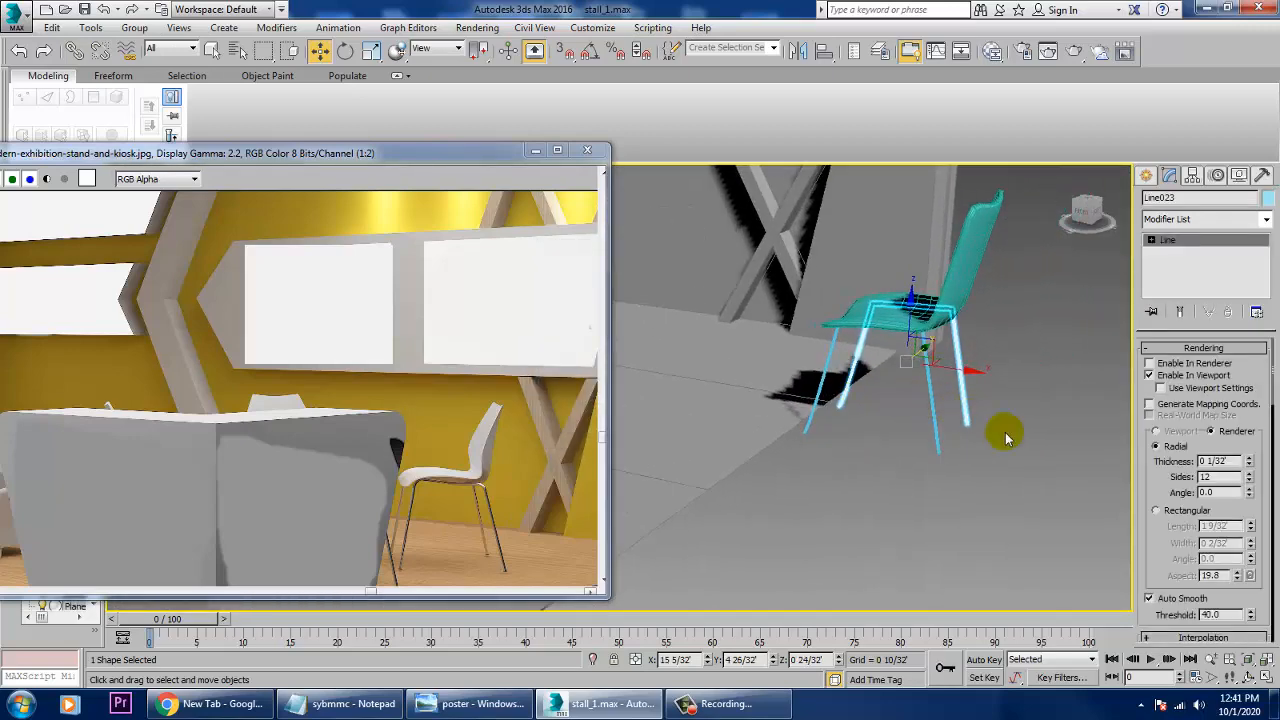
left_click_drag(1258, 403, 1252, 369)
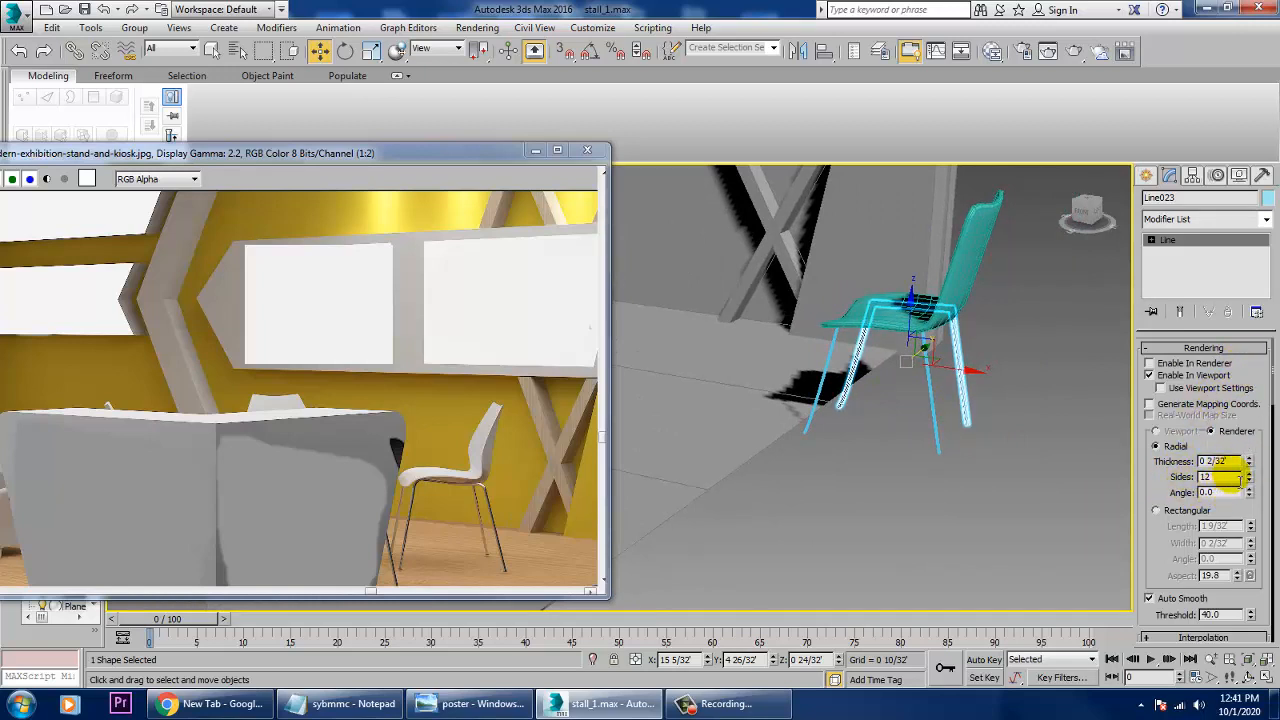
left_click(940, 442)
left_click(1225, 467)
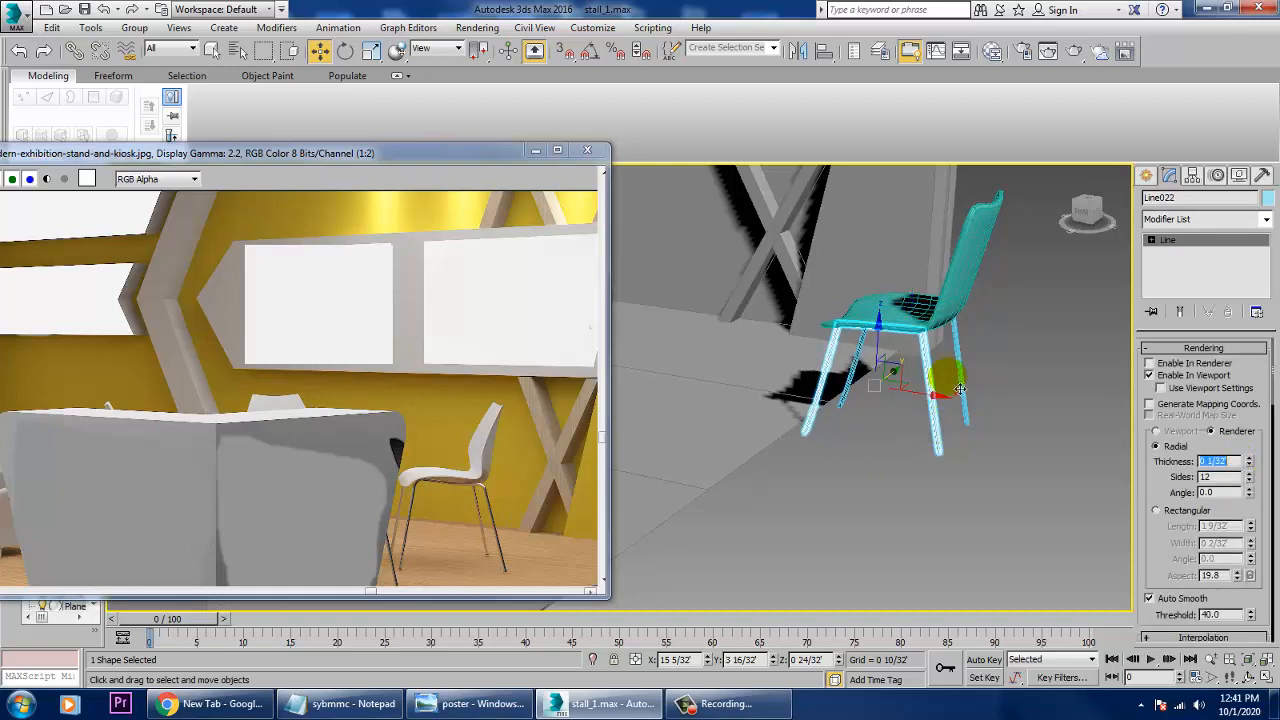
Step: Try to move the seat with one leg frame along X onto the stall floor, and undo the move
left_click(956, 318, "ctrl")
middle_click_drag(956, 318, 962, 348, "alt")
left_click_drag(947, 351, 797, 323)
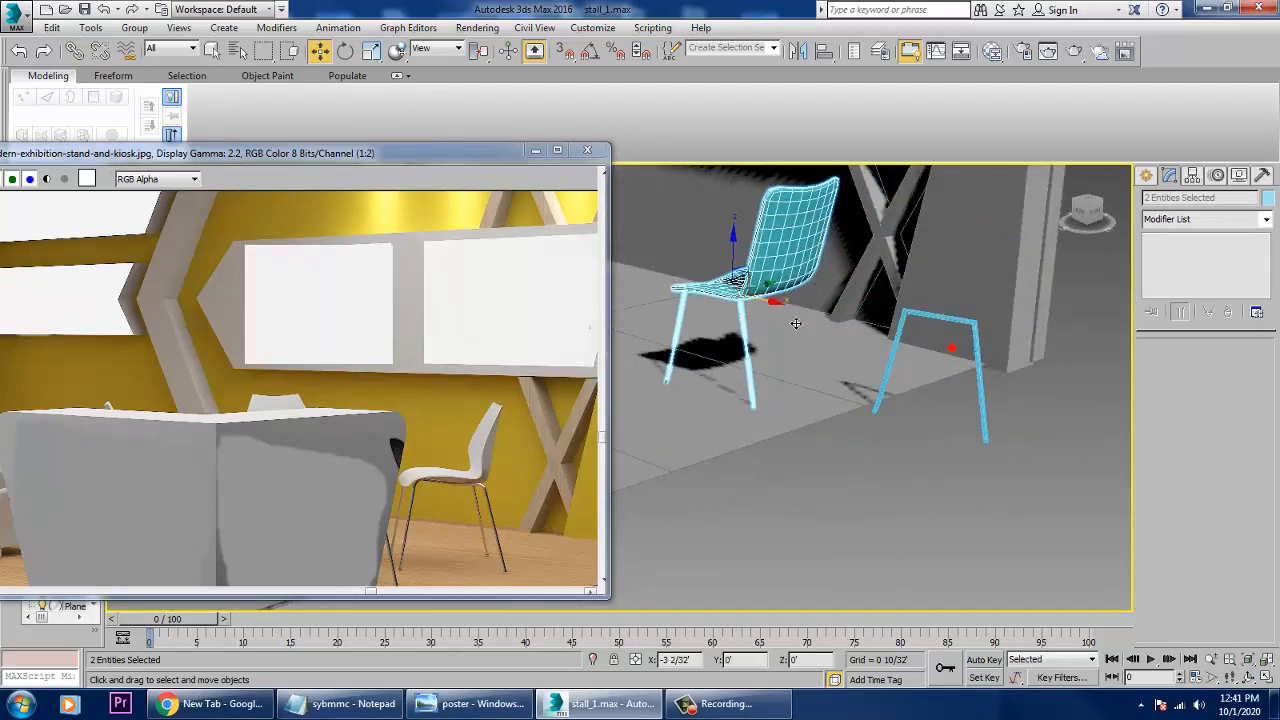
key("ctrl+z")
Step: Add the other leg frame to the selection and move the whole chair along X onto the stall floor, to about X 11 18/32'
left_click(993, 423, "ctrl")
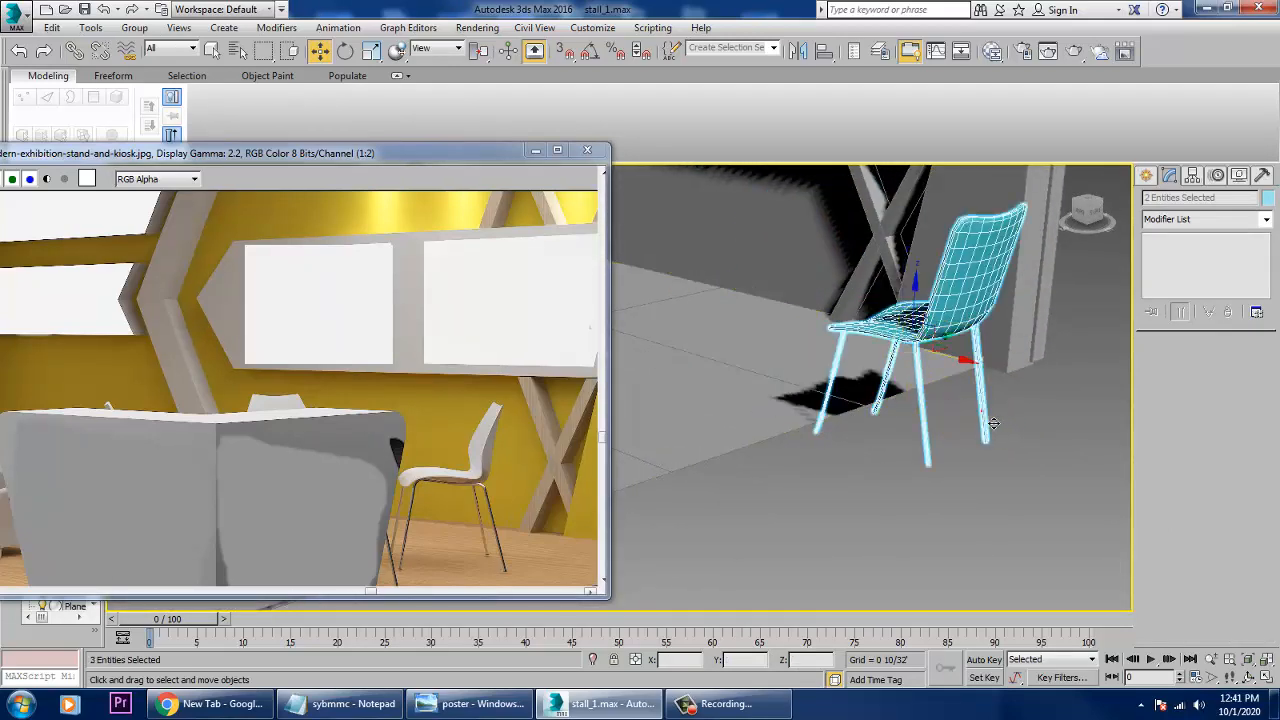
middle_click_drag(993, 423, 1018, 452, "alt")
left_click_drag(891, 420, 680, 372)
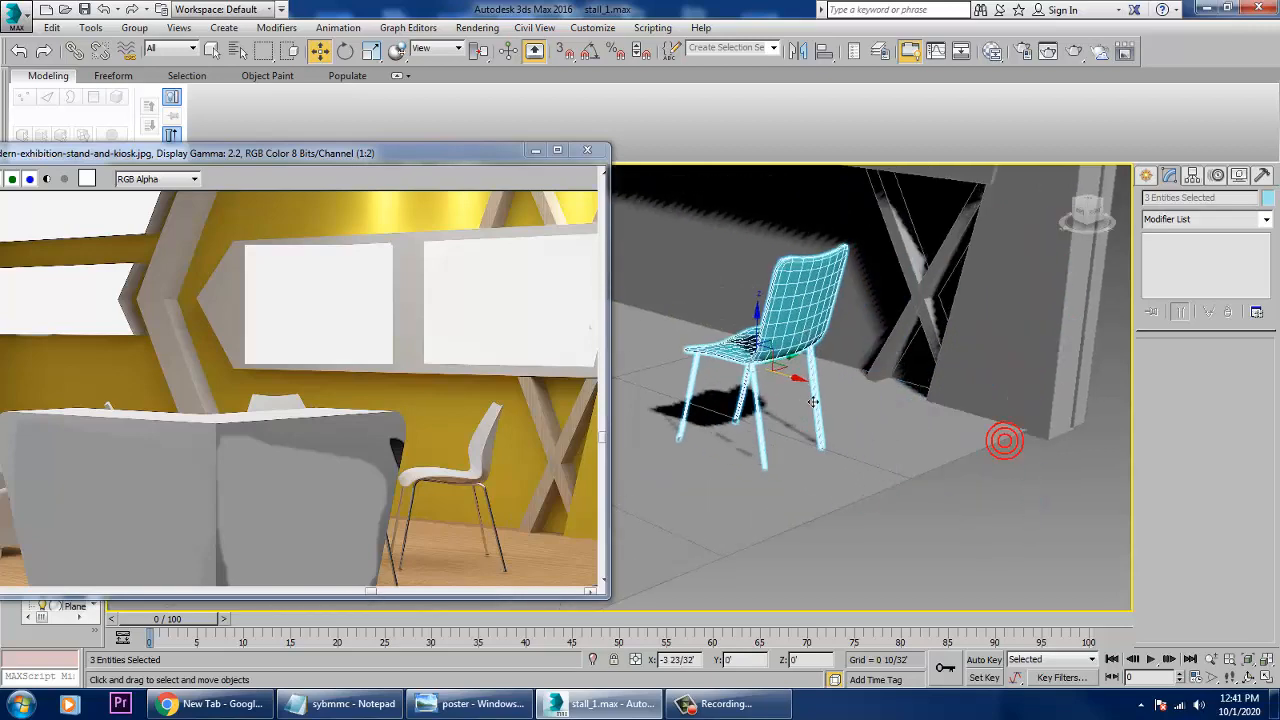
scroll(860, 430, "down", 4)
mouse_move(891, 452)
middle_mouse_down("alt")
mouse_move(851, 429)
mouse_move(878, 449)
middle_mouse_up("alt")
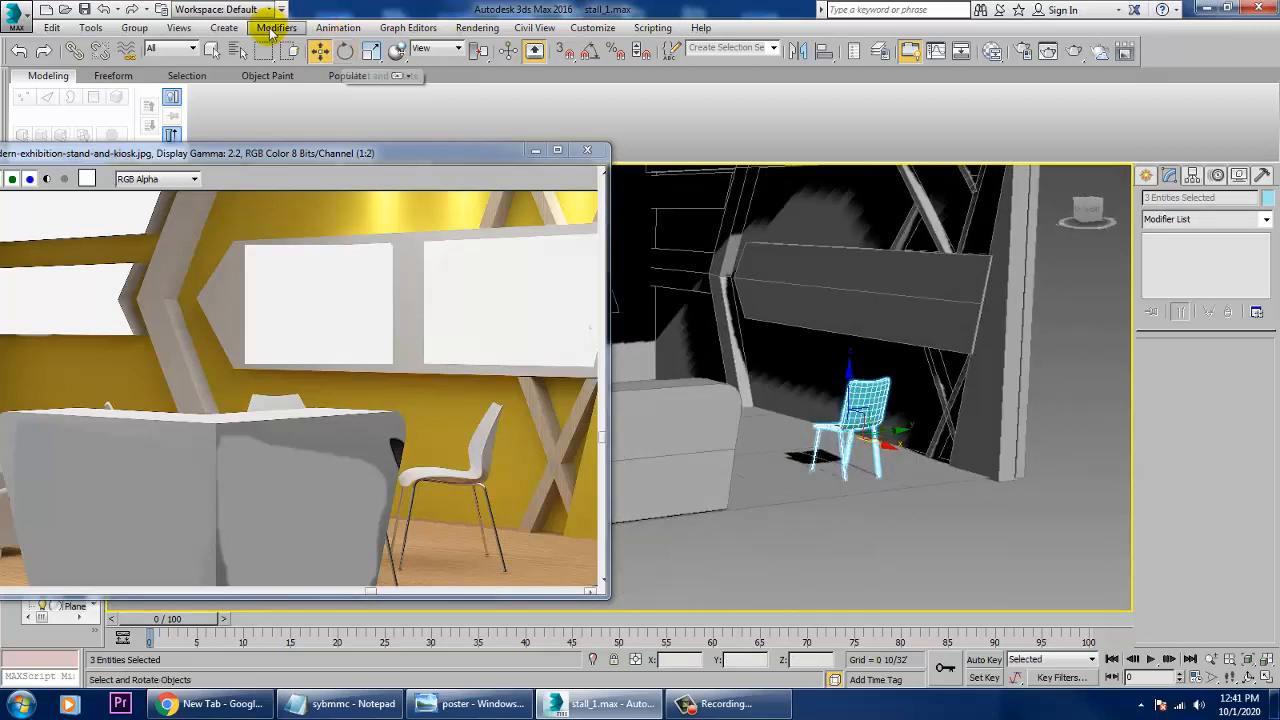
Step: Group the chair's seat and both leg frames under the default name
left_click(134, 27)
left_click(162, 46)
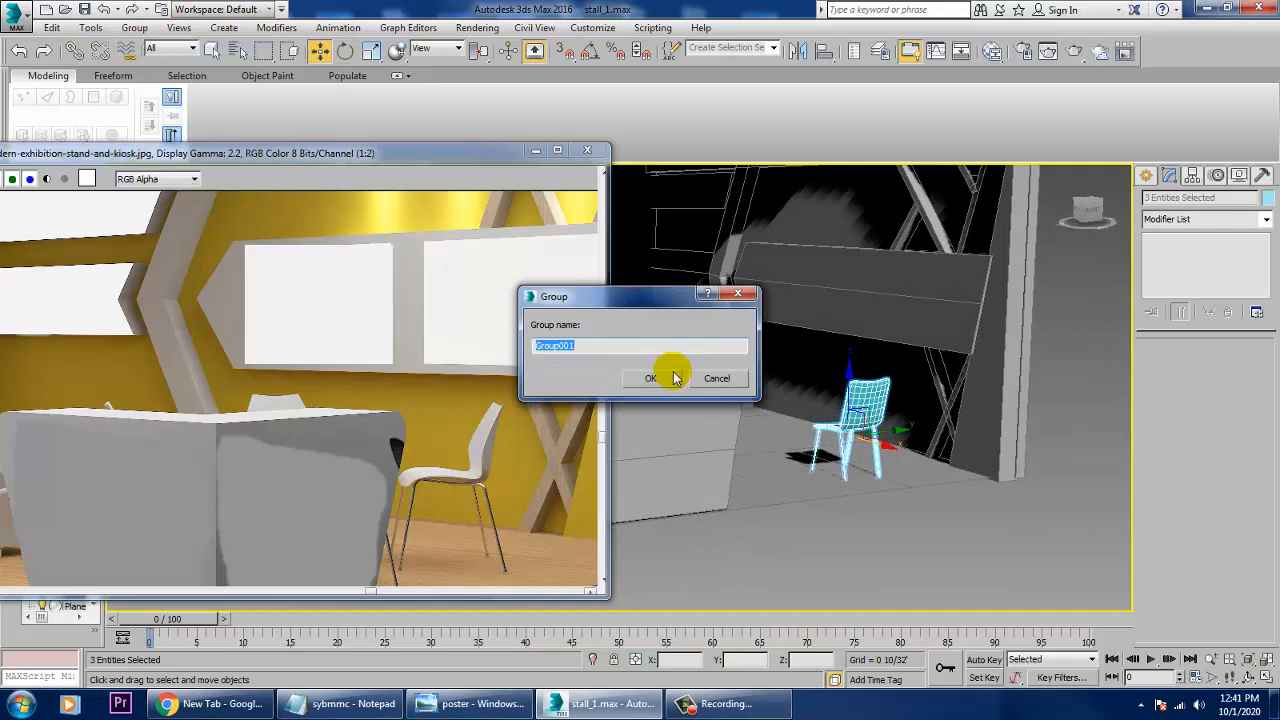
left_click(668, 374)
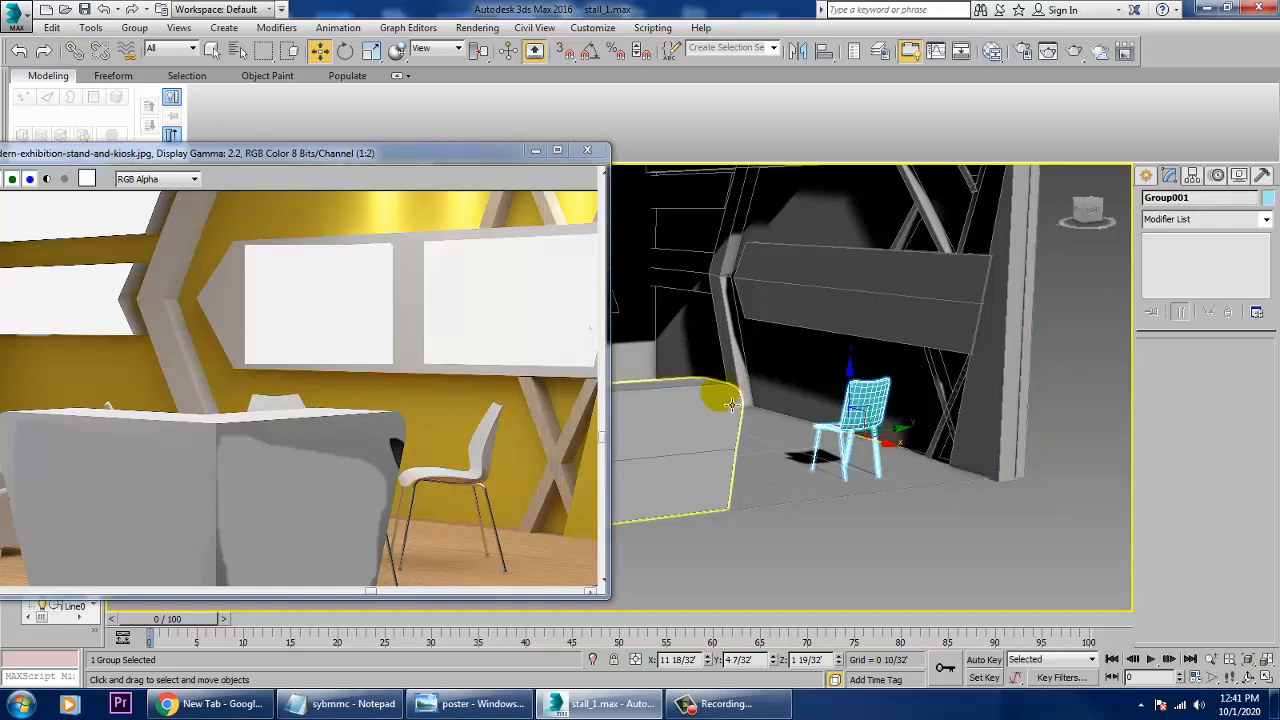
Step: Draw a cylinder in the top view near the chair, about 1 15/32' in radius and 0 8/32' high
scroll(931, 480, "down", 8)
middle_click_drag(913, 489, 932, 498)
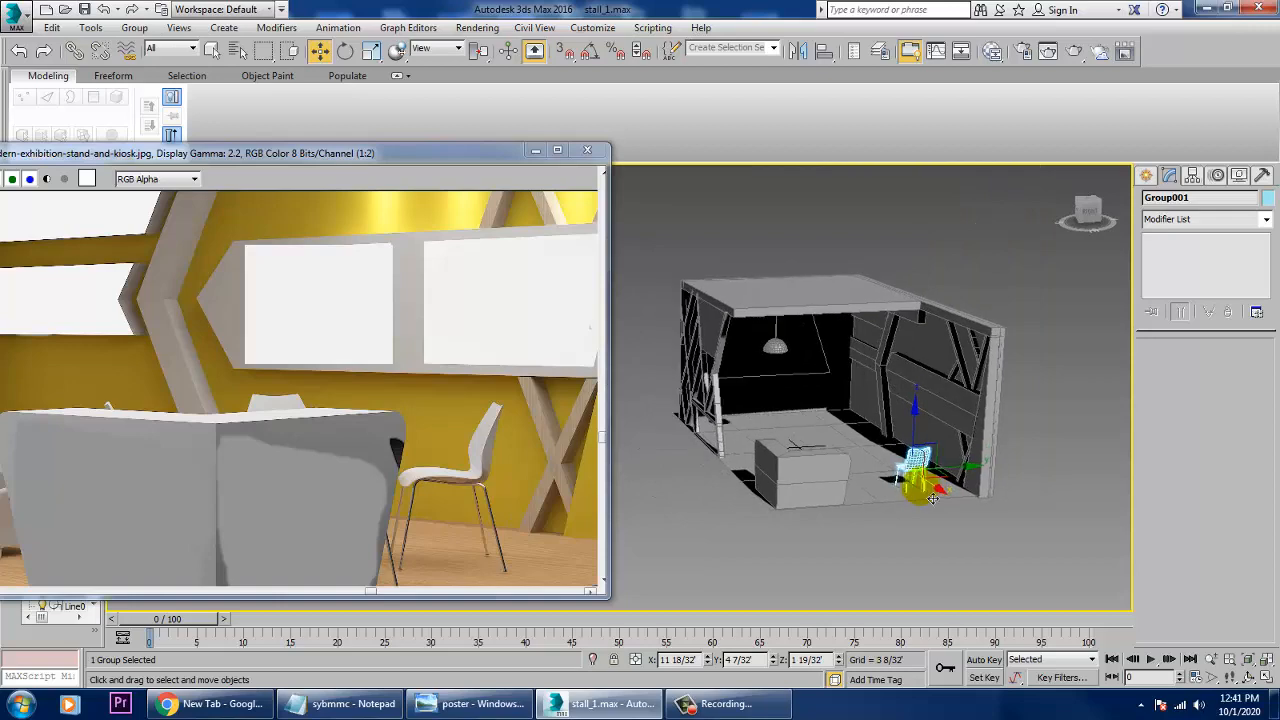
scroll(914, 482, "up", 8)
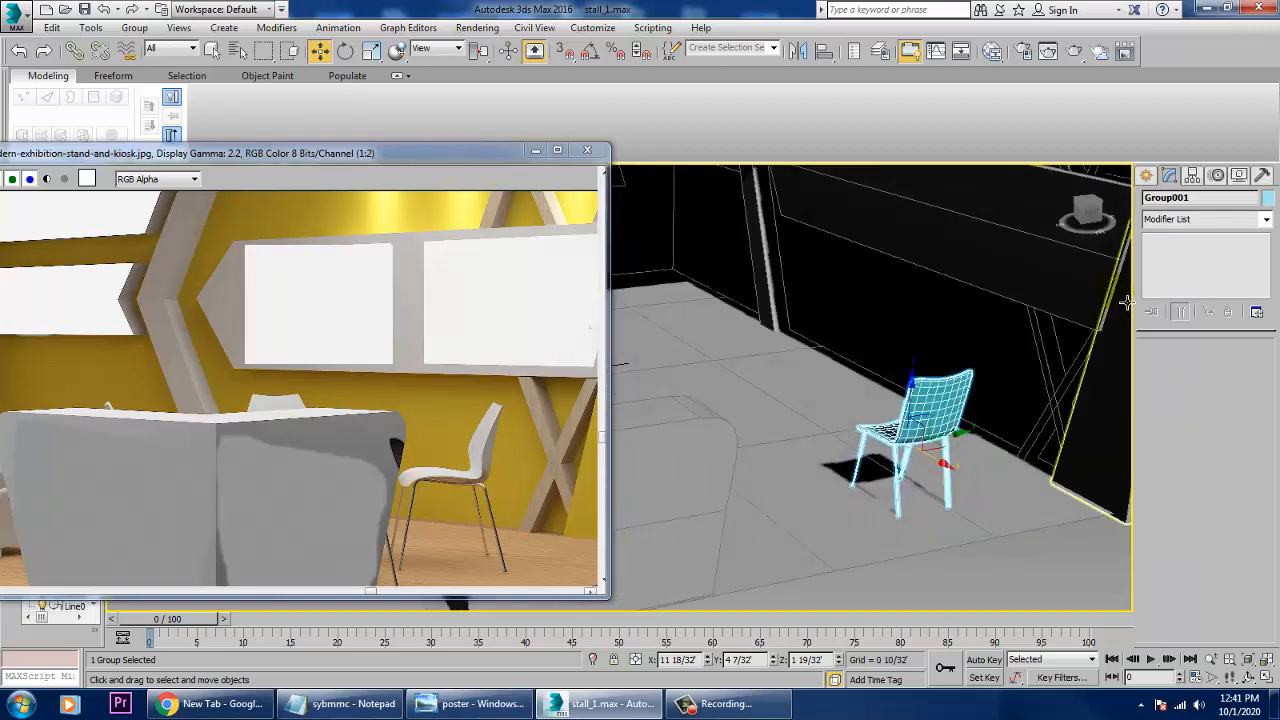
left_click(1146, 177)
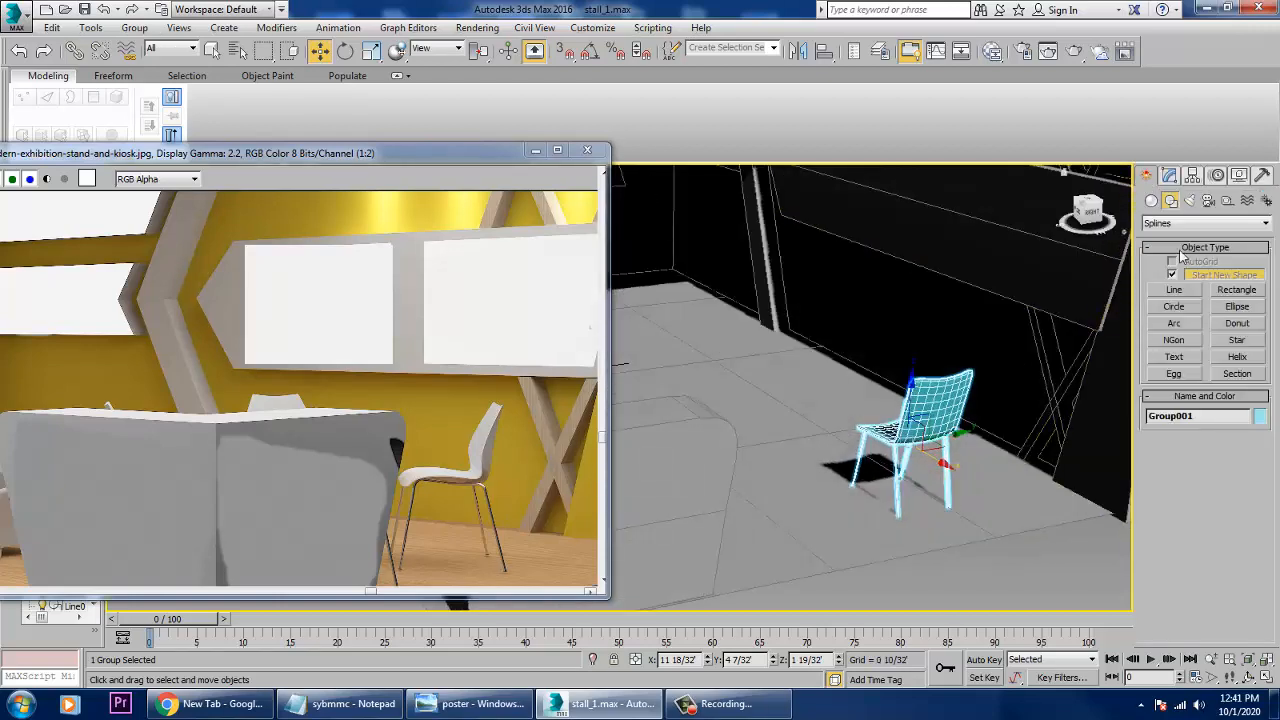
left_click(1151, 201)
left_click(1175, 311)
key("alt+w")
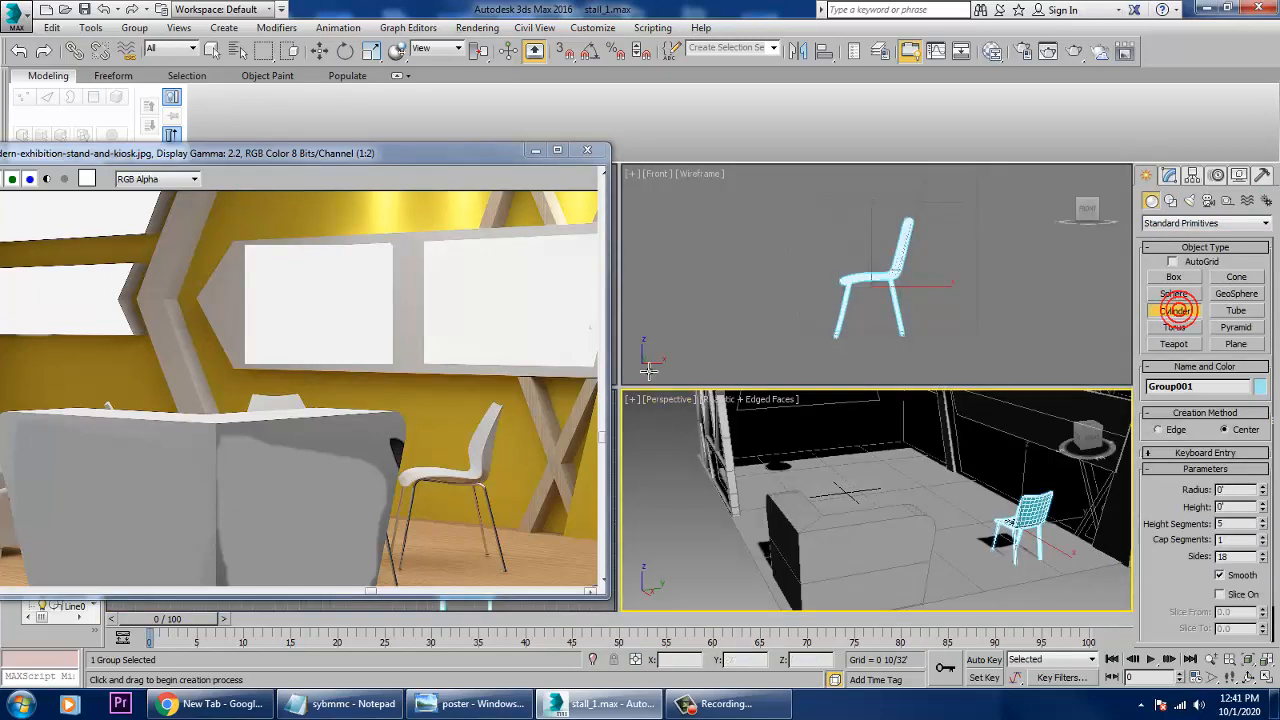
left_click_drag(408, 153, 268, 170)
middle_click(574, 336)
key("alt+w")
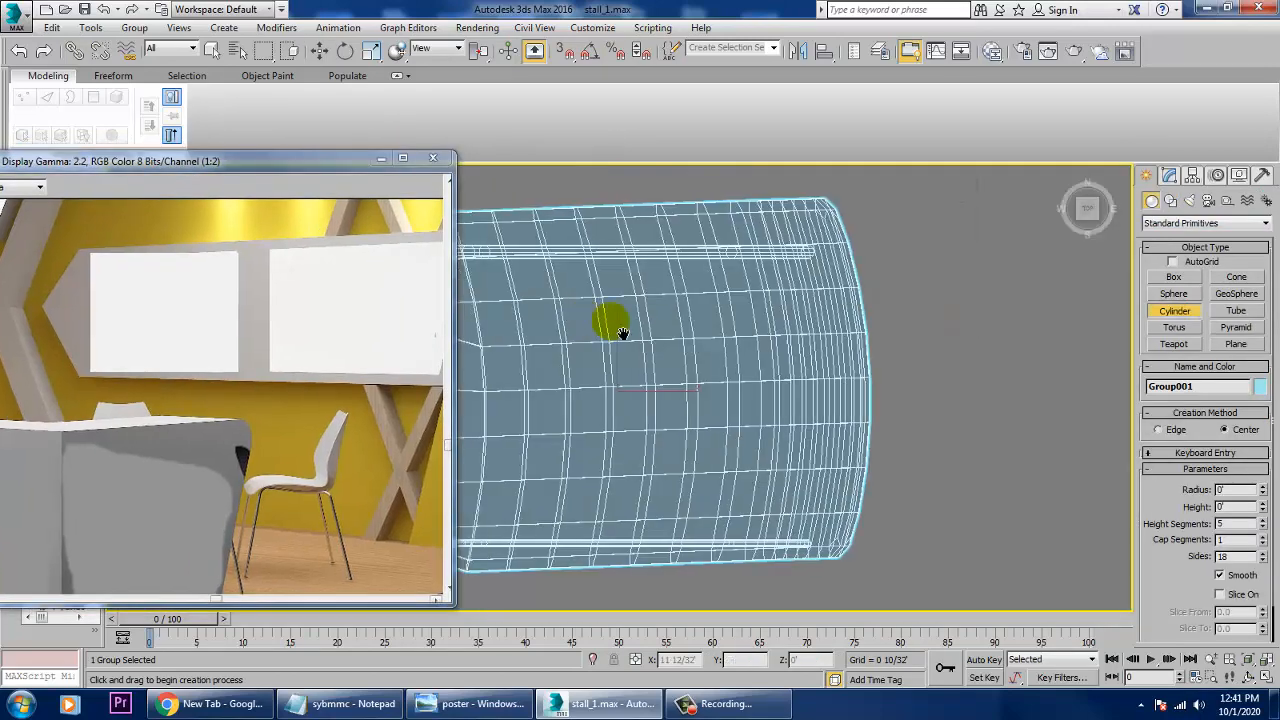
scroll(700, 345, "down", 8)
middle_click_drag(623, 334, 820, 383)
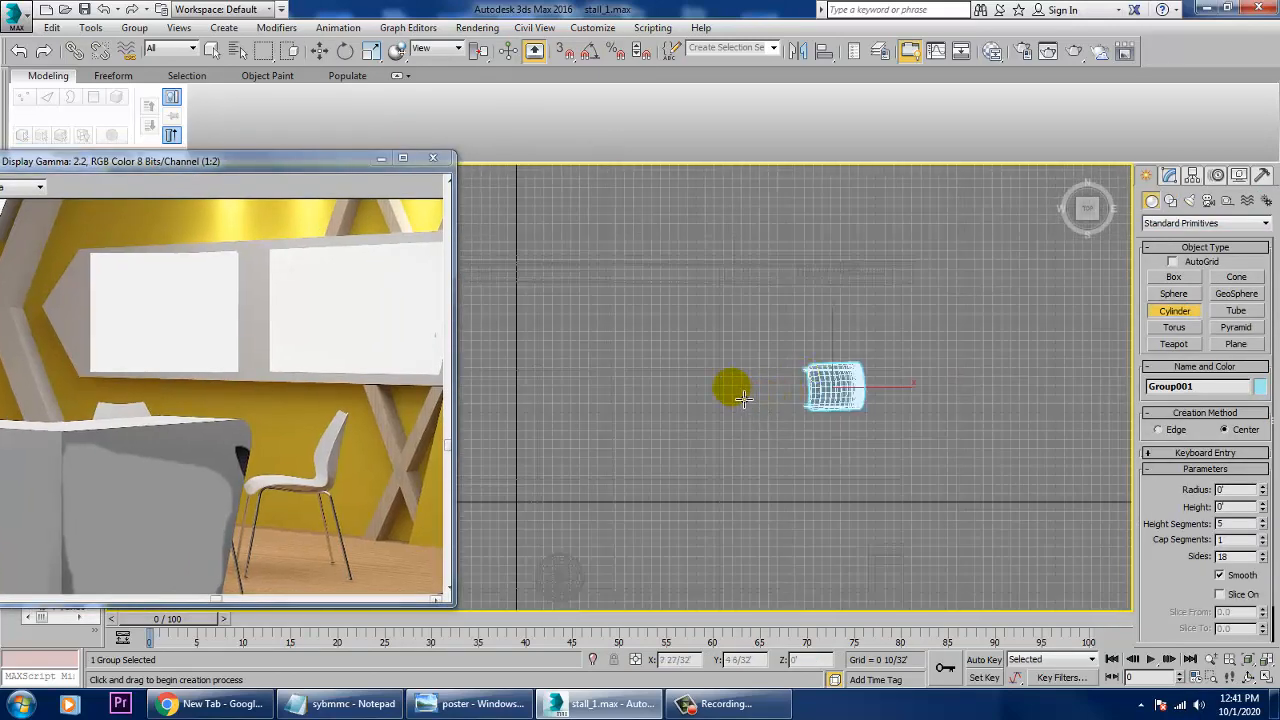
middle_click_drag(743, 399, 737, 427)
left_click_drag(754, 410, 798, 443)
right_click(786, 426)
Step: Move the cylinder along X onto the stall floor in front of the chair, to about X 8 5/32'
key("alt+w")
middle_click(994, 479)
key("z")
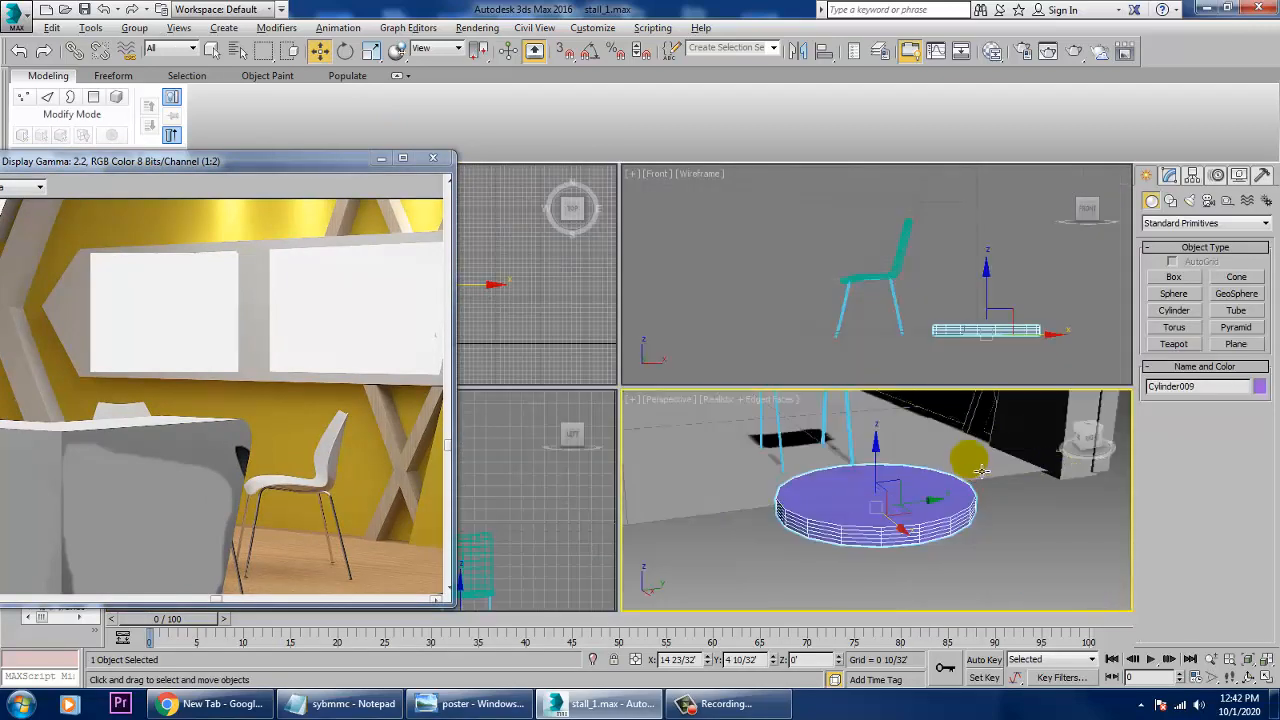
key("alt+w")
scroll(942, 450, "down", 5)
middle_click_drag(942, 450, 893, 477, "alt")
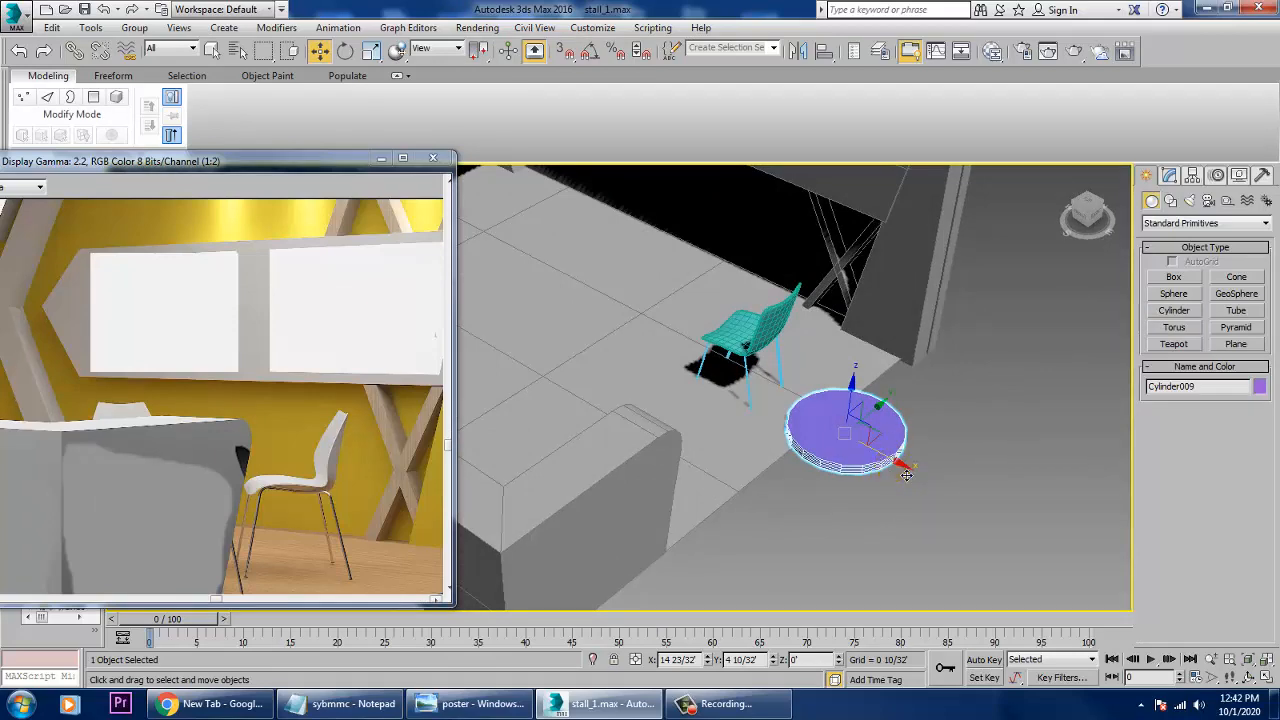
left_click_drag(907, 476, 711, 384)
Step: Increase the cylinder's sides to 24
key("z")
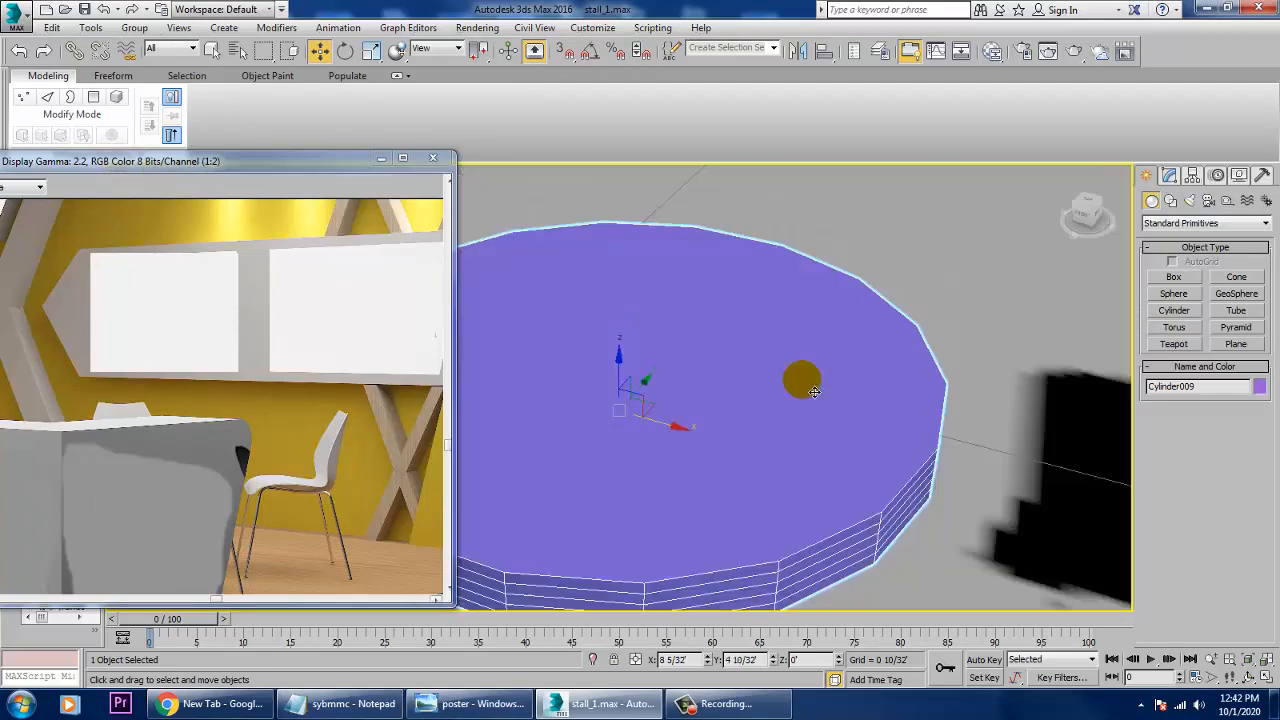
middle_click_drag(814, 392, 995, 325)
scroll(955, 402, "down", 5)
scroll(957, 400, "up", 2)
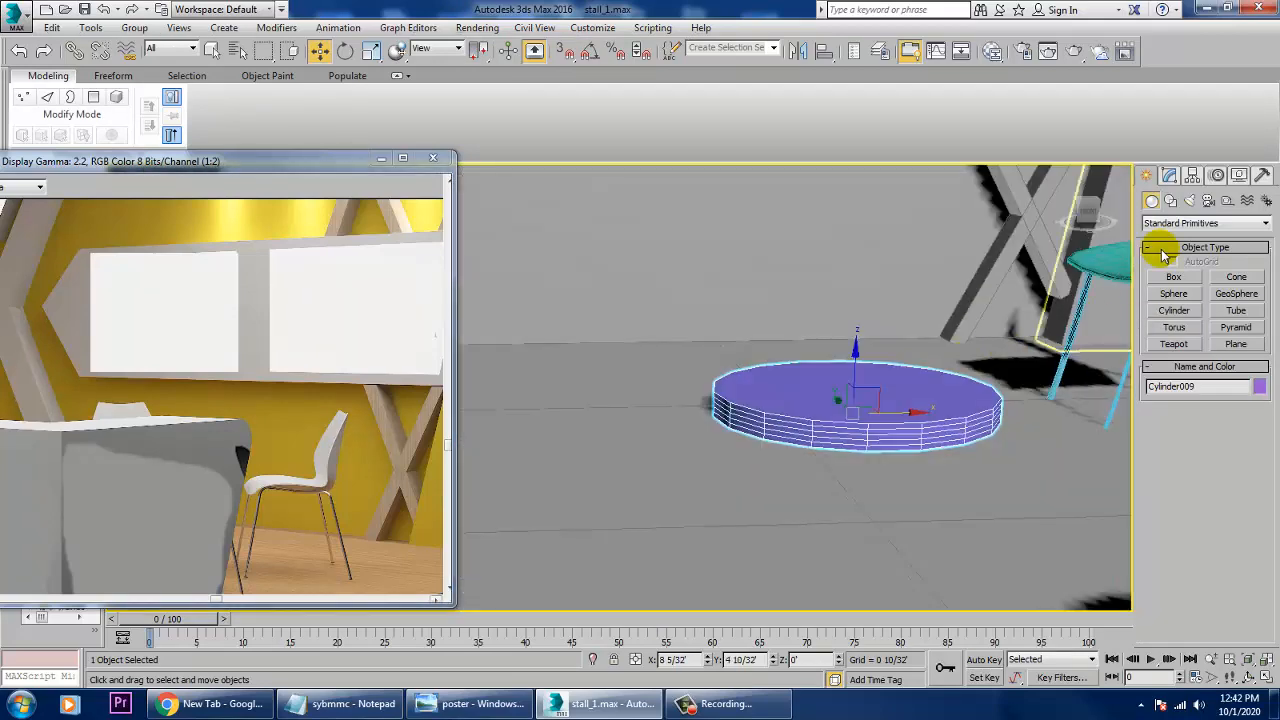
left_click(1169, 175)
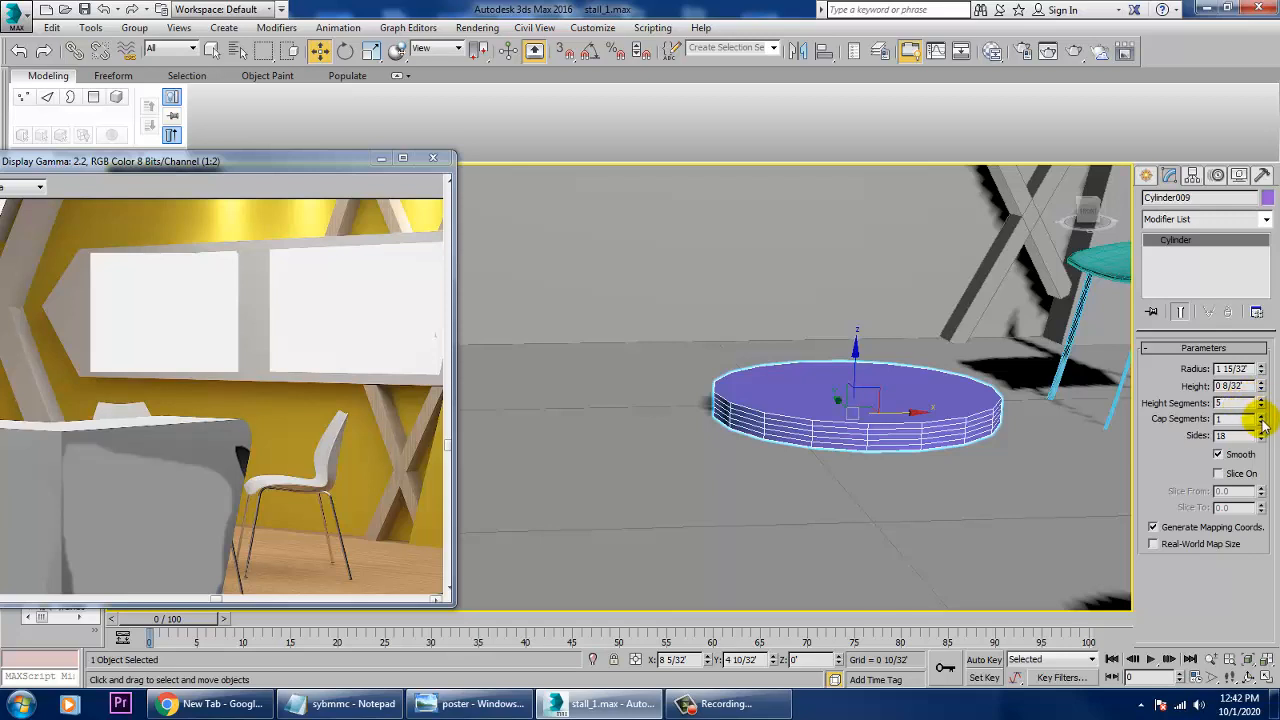
left_click(1261, 432)
left_click(1261, 432)
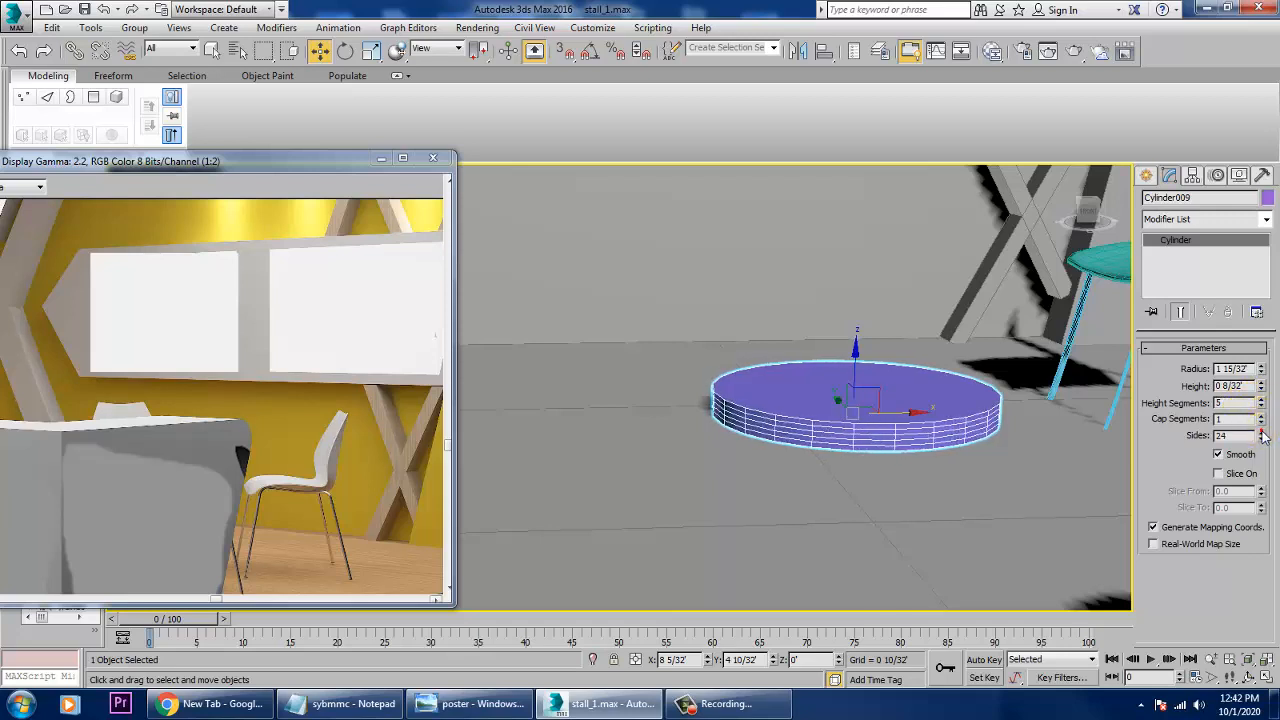
Step: Reduce the cylinder to 2 height segments and set its height to 0 1/32'
left_click(1261, 406)
left_click(1261, 406)
left_click(1261, 406)
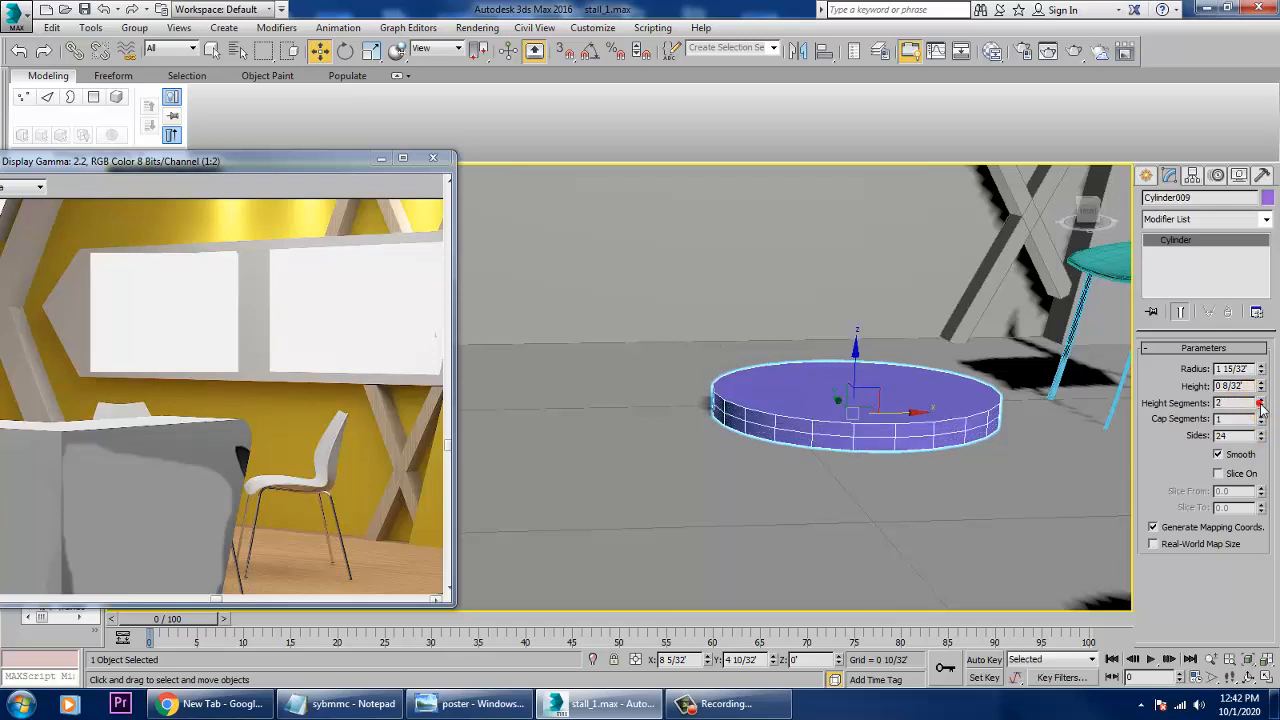
left_click_drag(1263, 398, 21, 466)
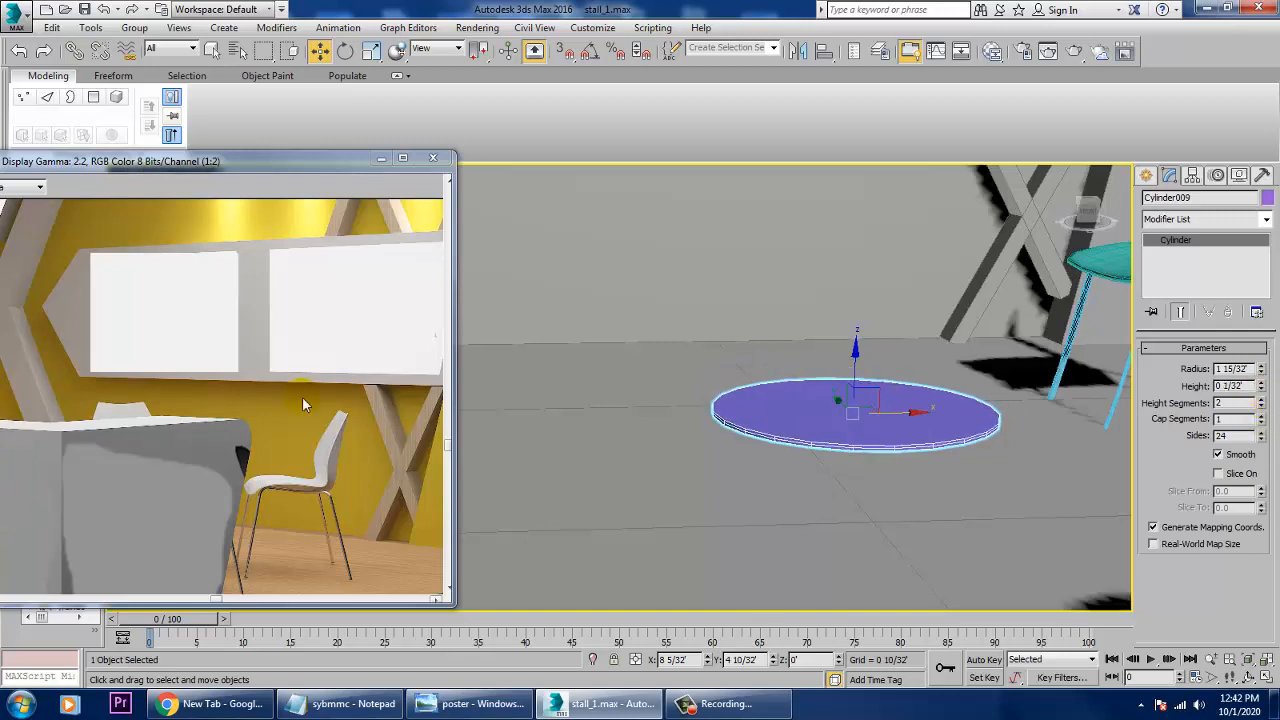
Step: Move the thin cylinder beside the chair at tabletop height, to about X 8 29/32' and Z 2 13/32'
left_click_drag(861, 386, 900, 174)
scroll(897, 280, "down", 5)
middle_click_drag(880, 320, 850, 390)
key("alt+w")
right_click(914, 257)
key("alt+w")
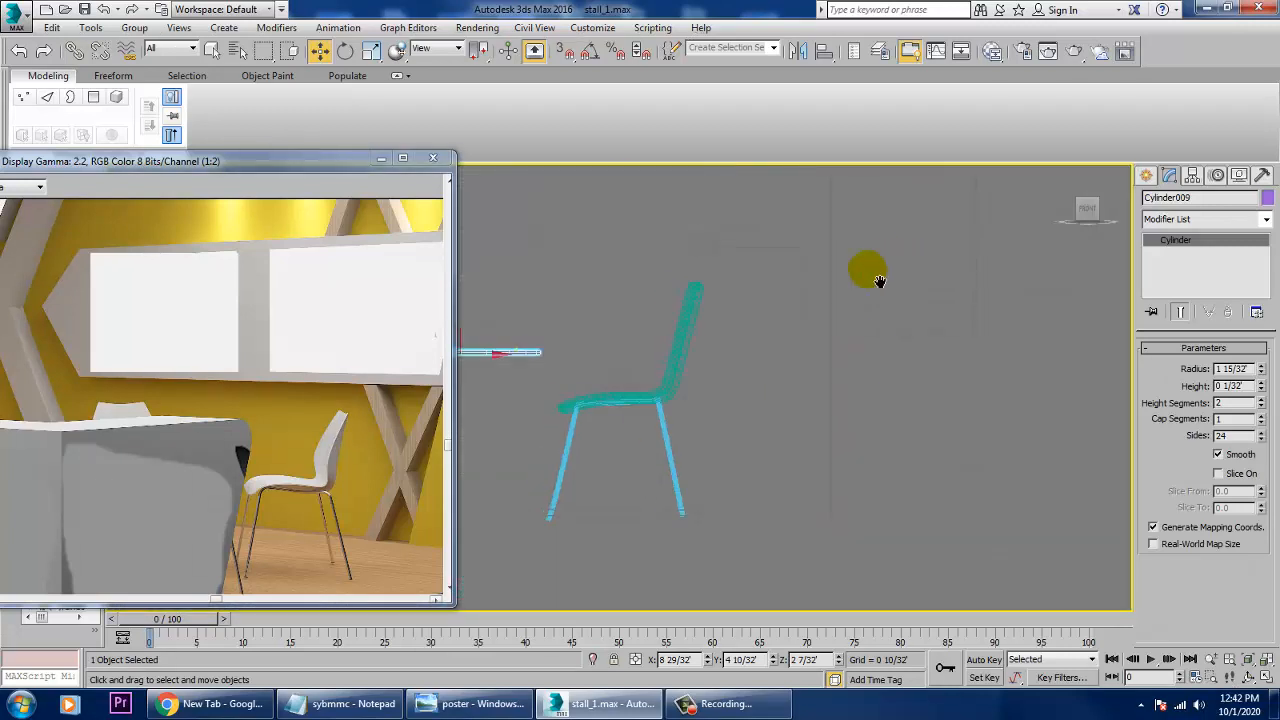
middle_click_drag(866, 271, 988, 283)
middle_click_drag(718, 349, 805, 352)
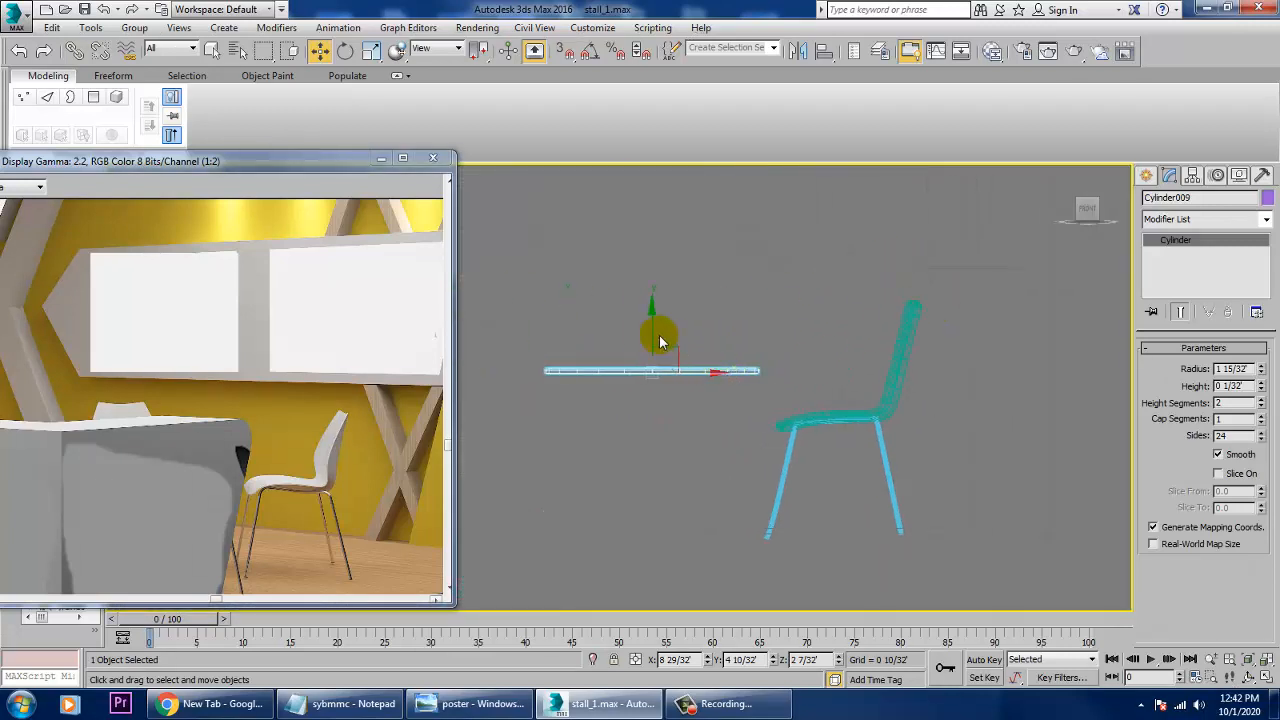
left_click_drag(664, 347, 652, 334)
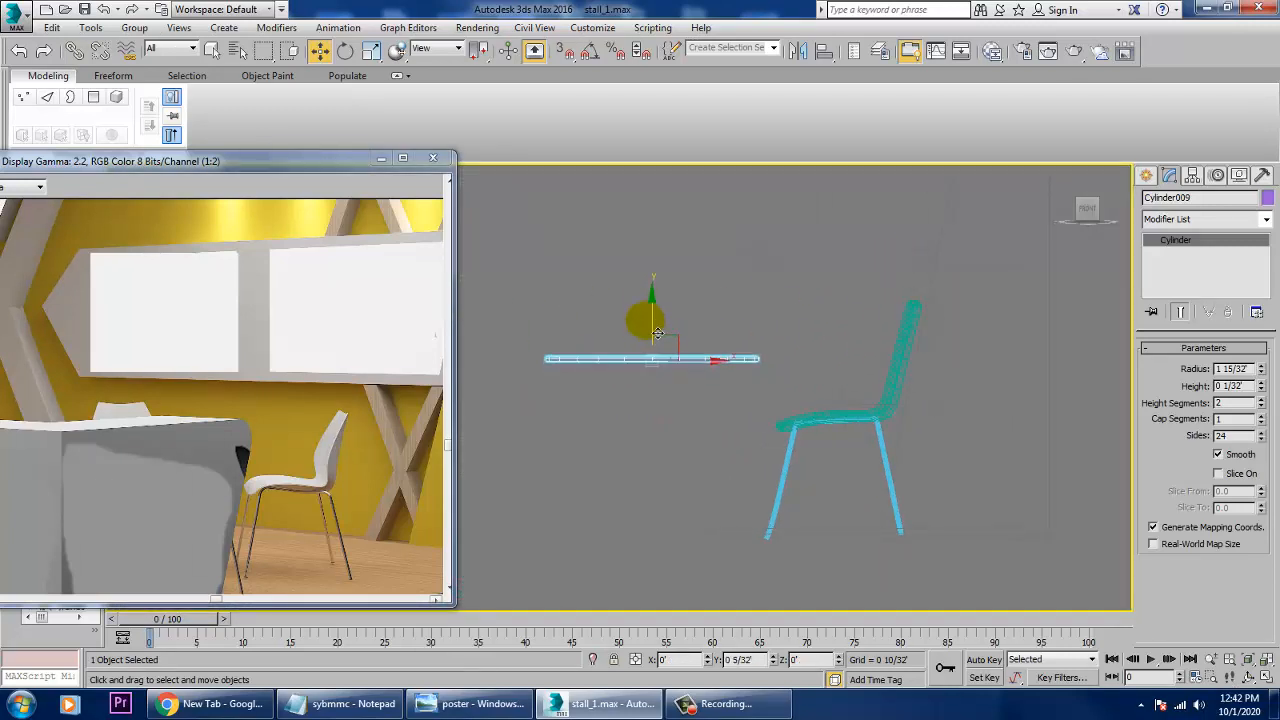
Step: Convert the round tabletop to an Editable Poly, with its underside in view
key("alt+w")
right_click(985, 425)
key("alt+w")
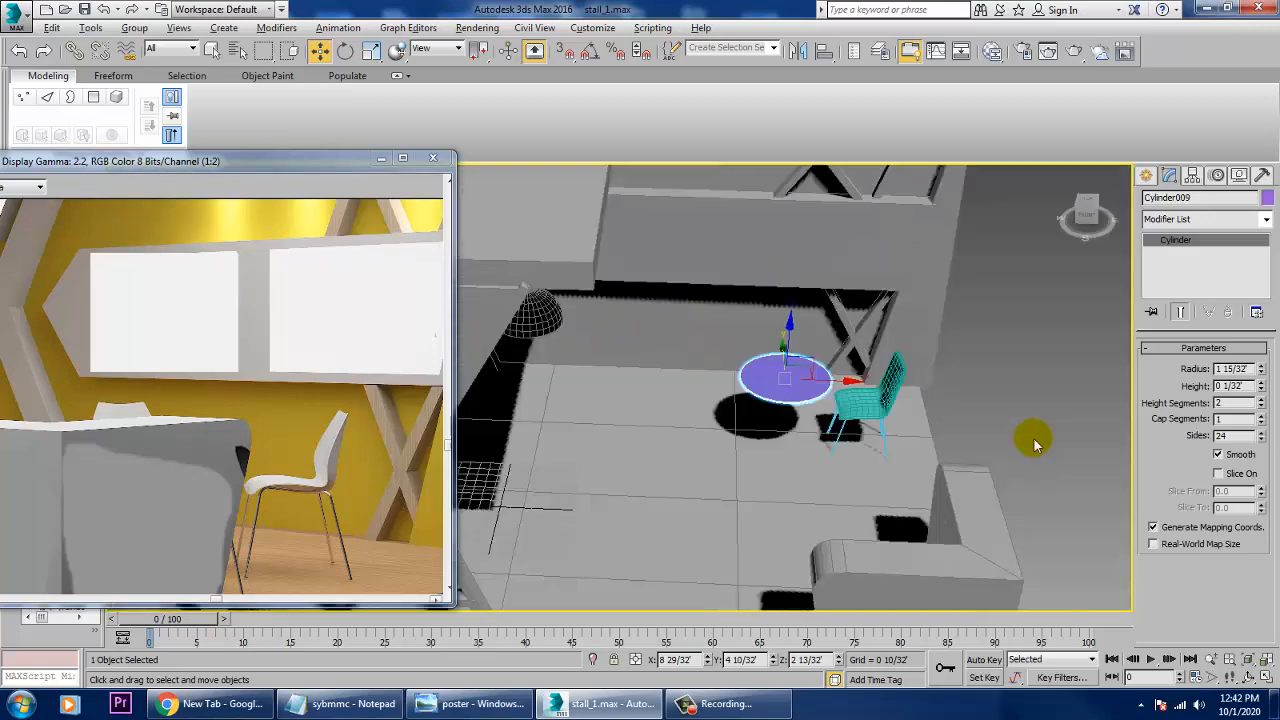
key("z")
middle_click_drag(814, 406, 850, 324, "alt")
right_click(850, 324)
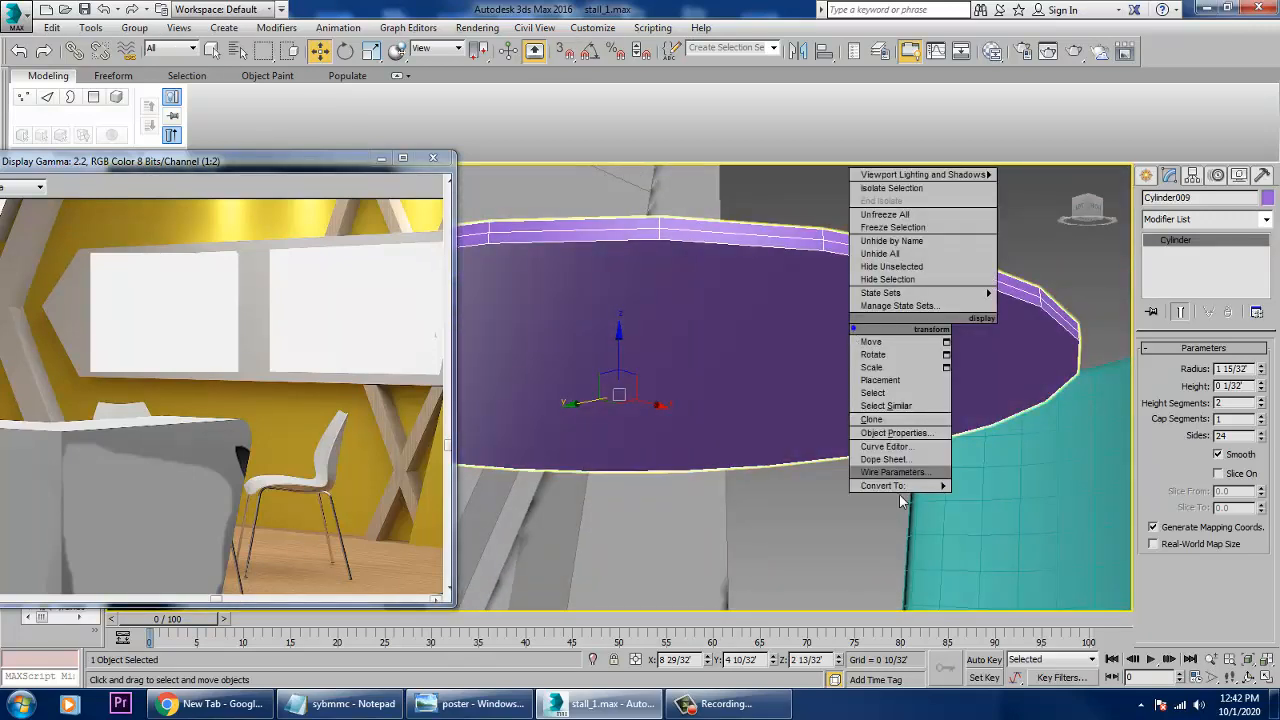
mouse_move(890, 486)
left_click(1008, 498)
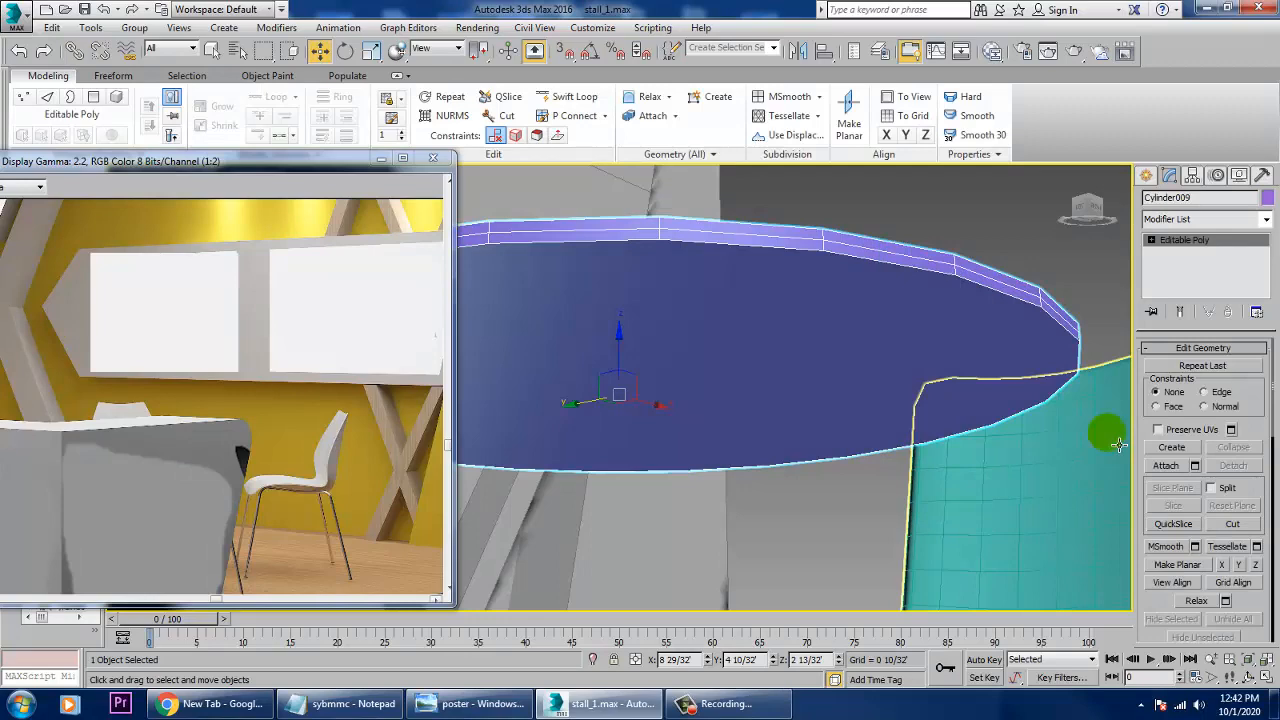
Step: Inset the tabletop's bottom polygon by 1 8/32' to leave a small circle at its centre
key("4")
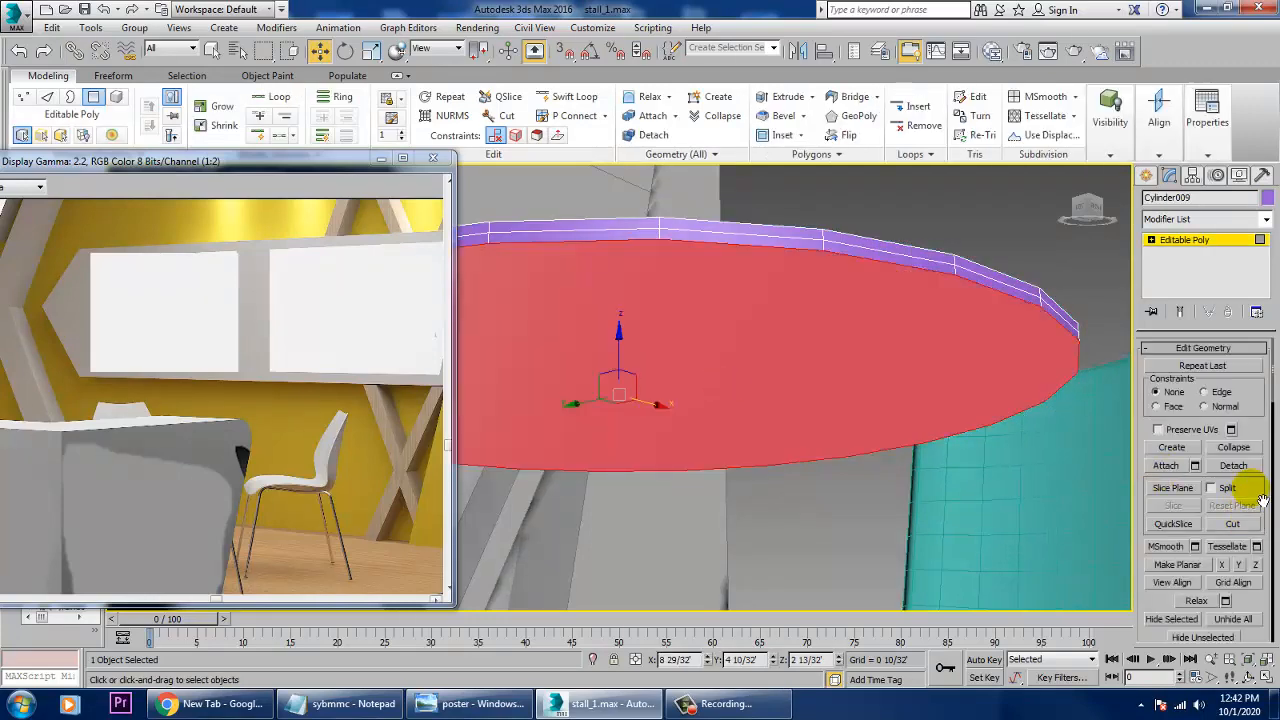
scroll(1263, 500, "down", 5)
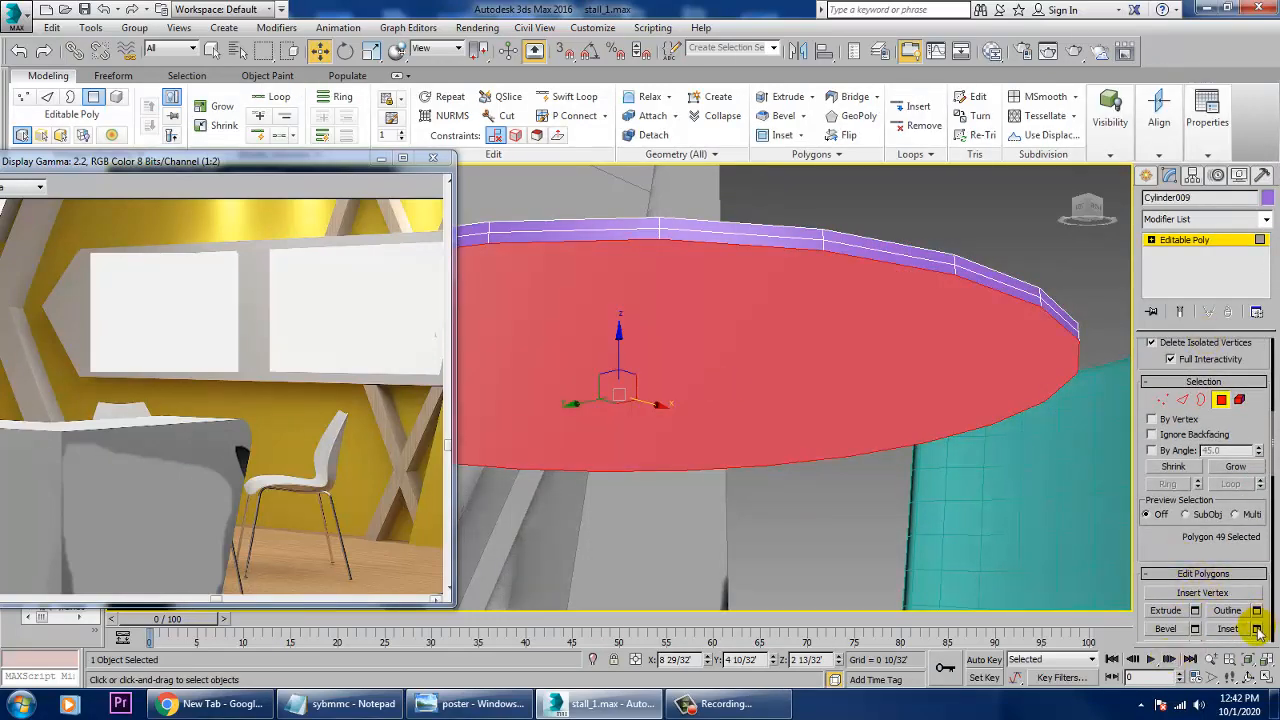
left_click(1257, 629)
left_click_drag(628, 438, 624, 360)
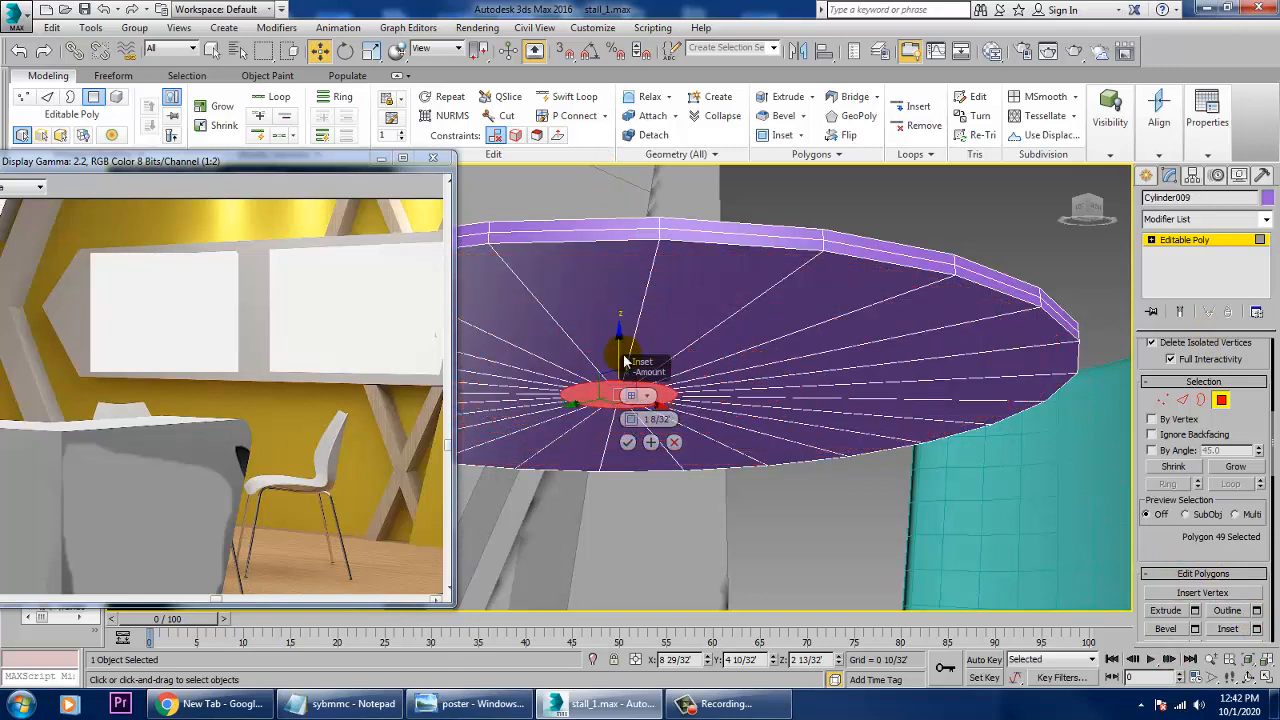
left_click(628, 443)
Step: Draw a slanted leg line about 2 23/32' long in the front view, from under the tabletop's centre down to floor level
key("alt+w")
right_click(941, 334)
key("alt+w")
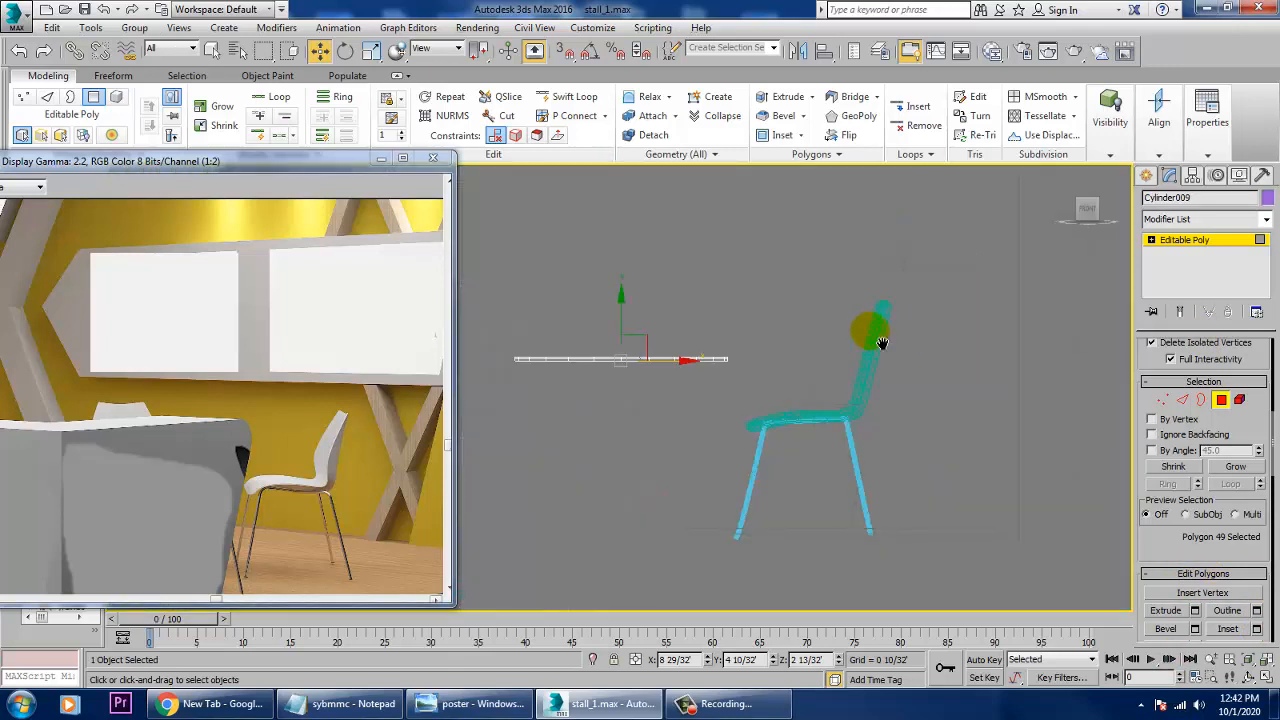
middle_click_drag(871, 329, 980, 298)
left_click(1143, 177)
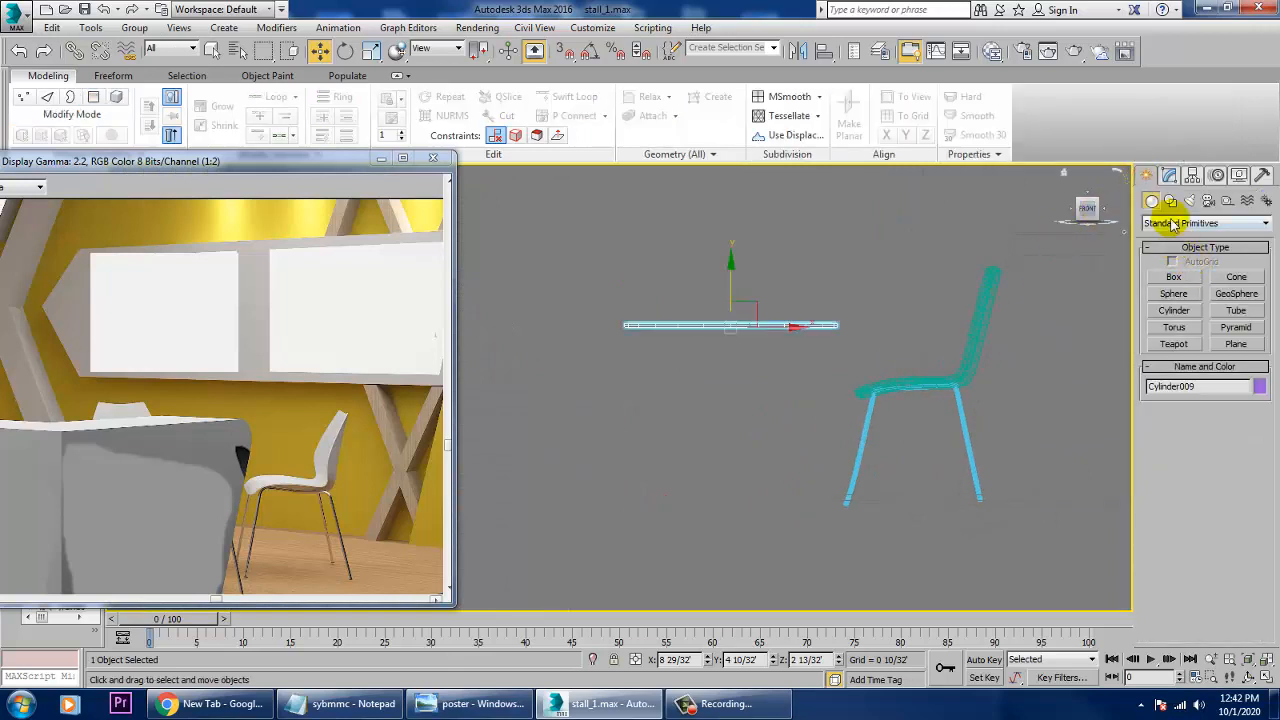
left_click(1170, 201)
left_click(1175, 290)
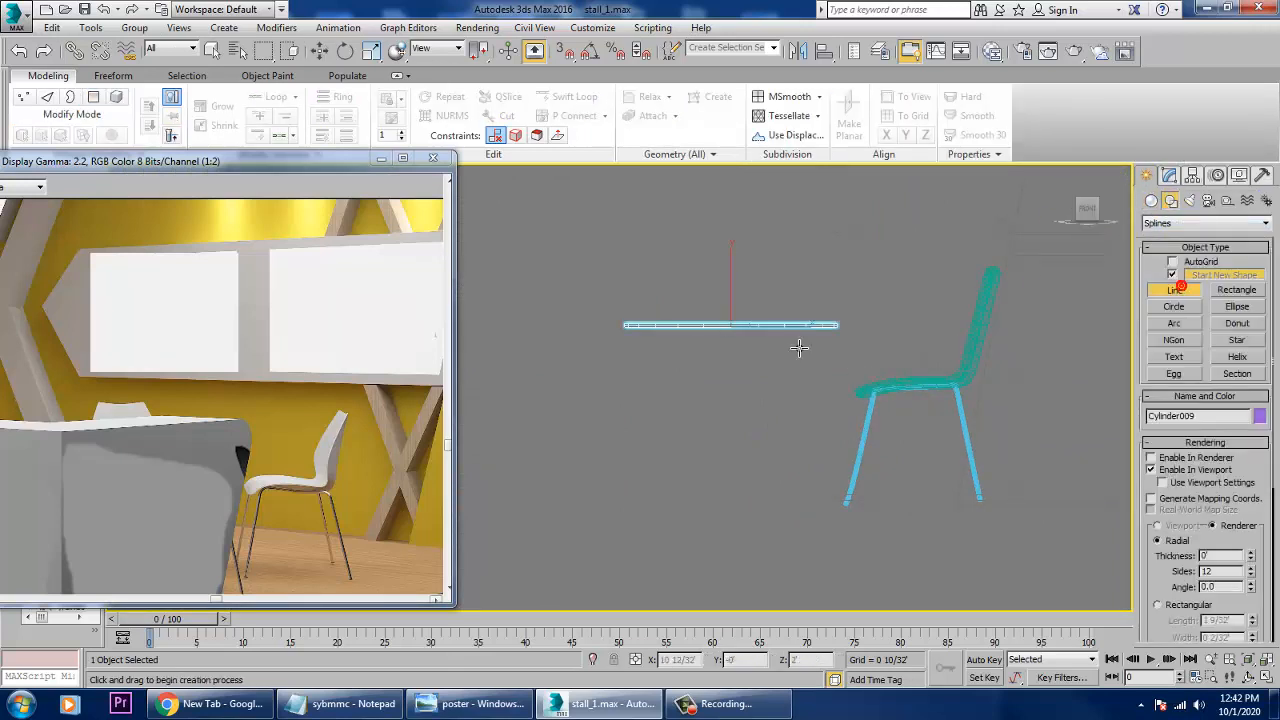
left_click(730, 331)
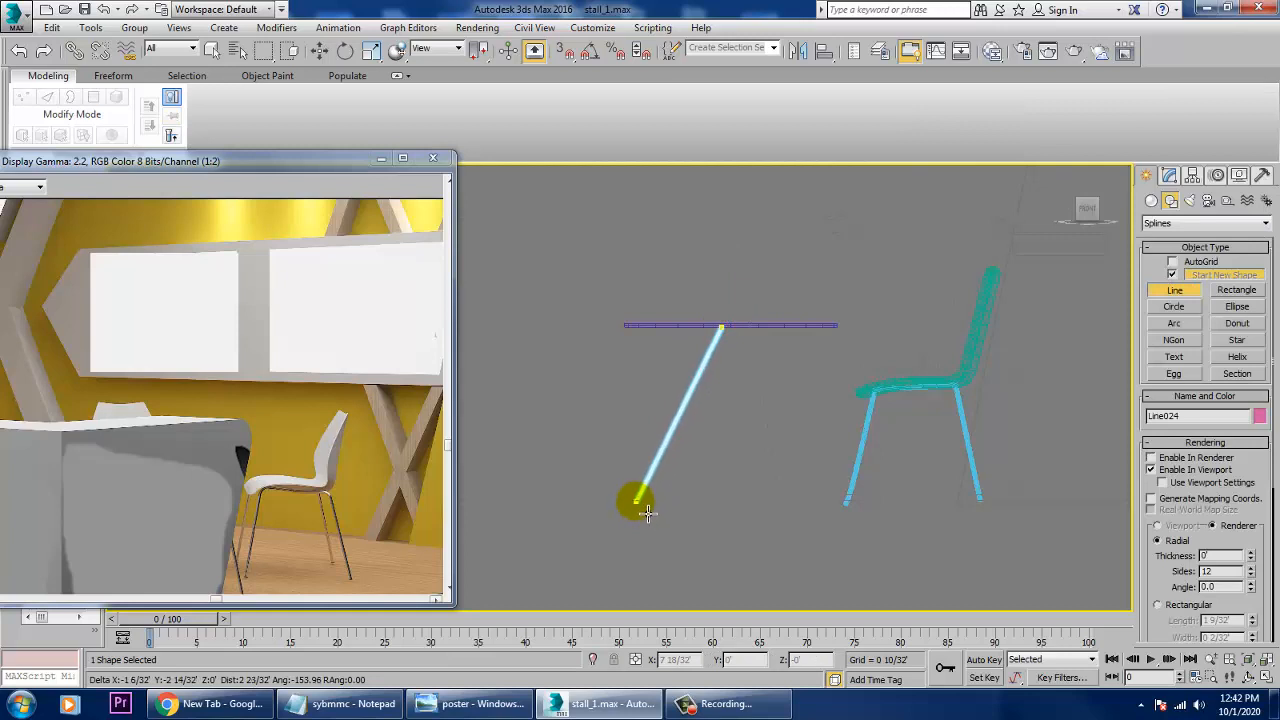
left_click(648, 513)
right_click(687, 508)
Step: Shift the leg line's upper vertex along X to about 9 8/32' and set the line's thickness to 0 3/32'
key("1")
left_click_drag(677, 269, 812, 338)
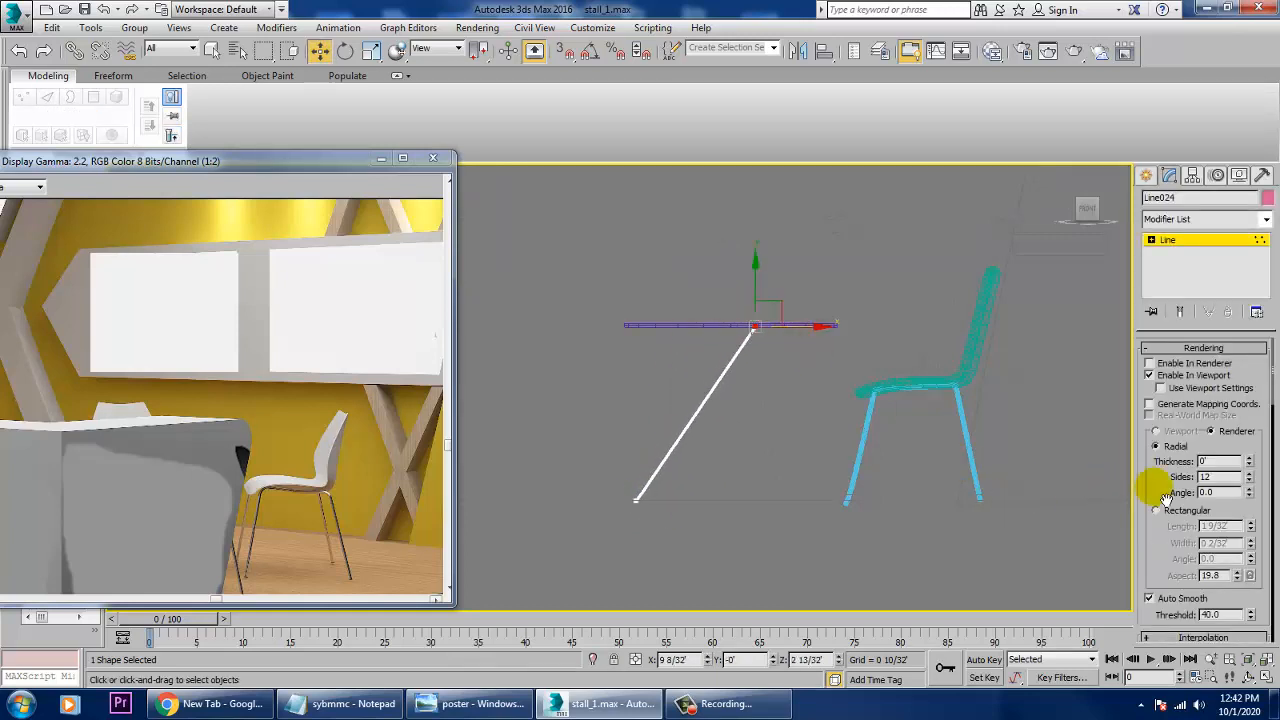
left_click_drag(1261, 467, 1257, 246)
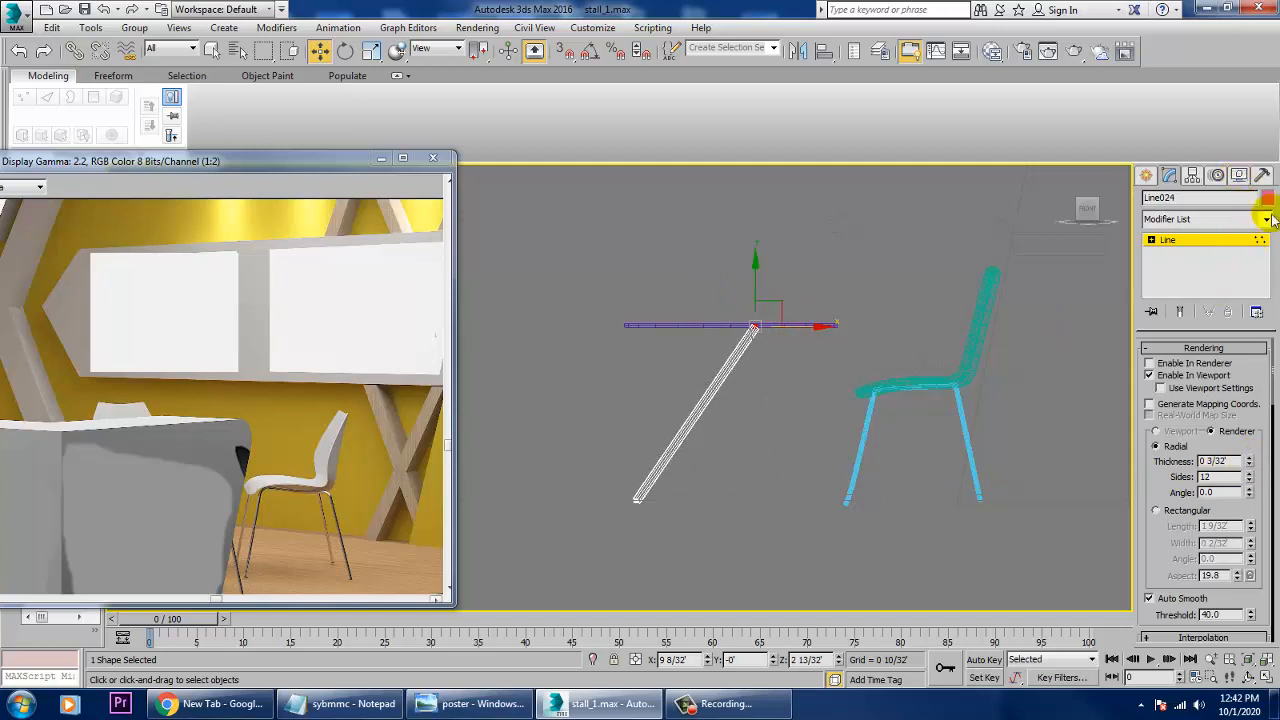
Step: Mirror the leg along X as a copy and move the copy about 1 6/32' along X to cross the first leg under the tabletop
left_click(563, 55)
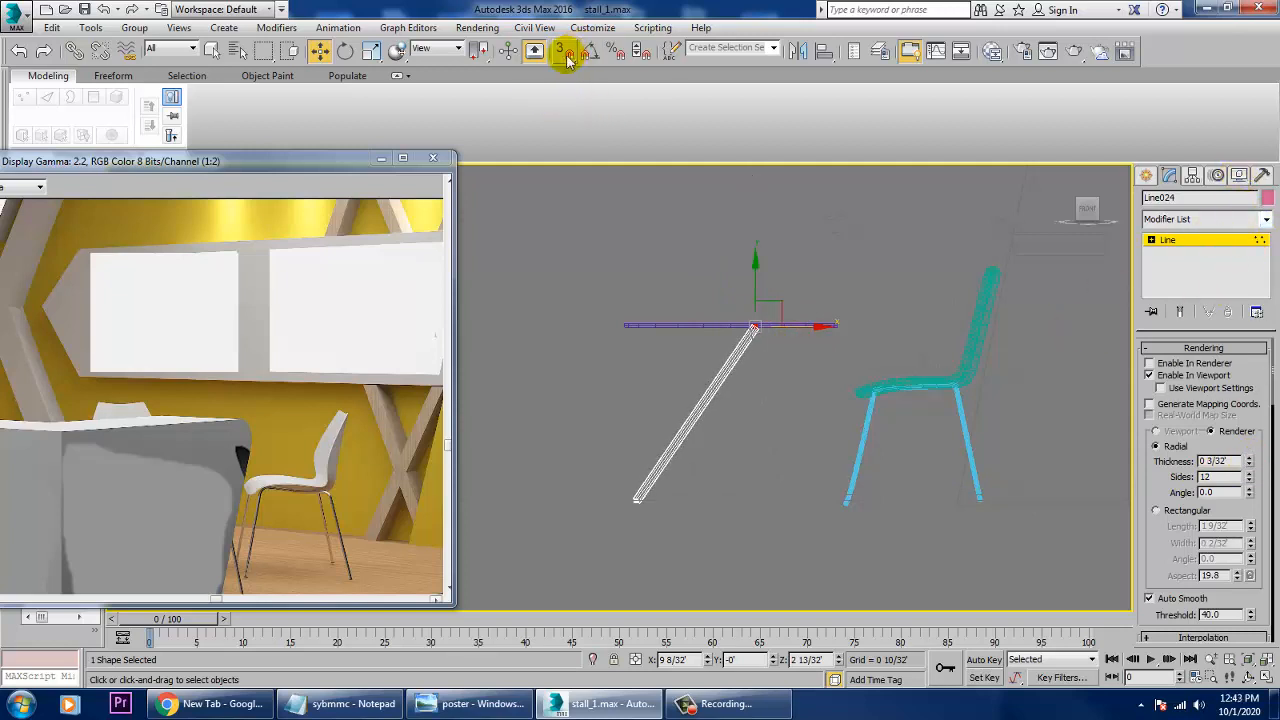
left_click(799, 50)
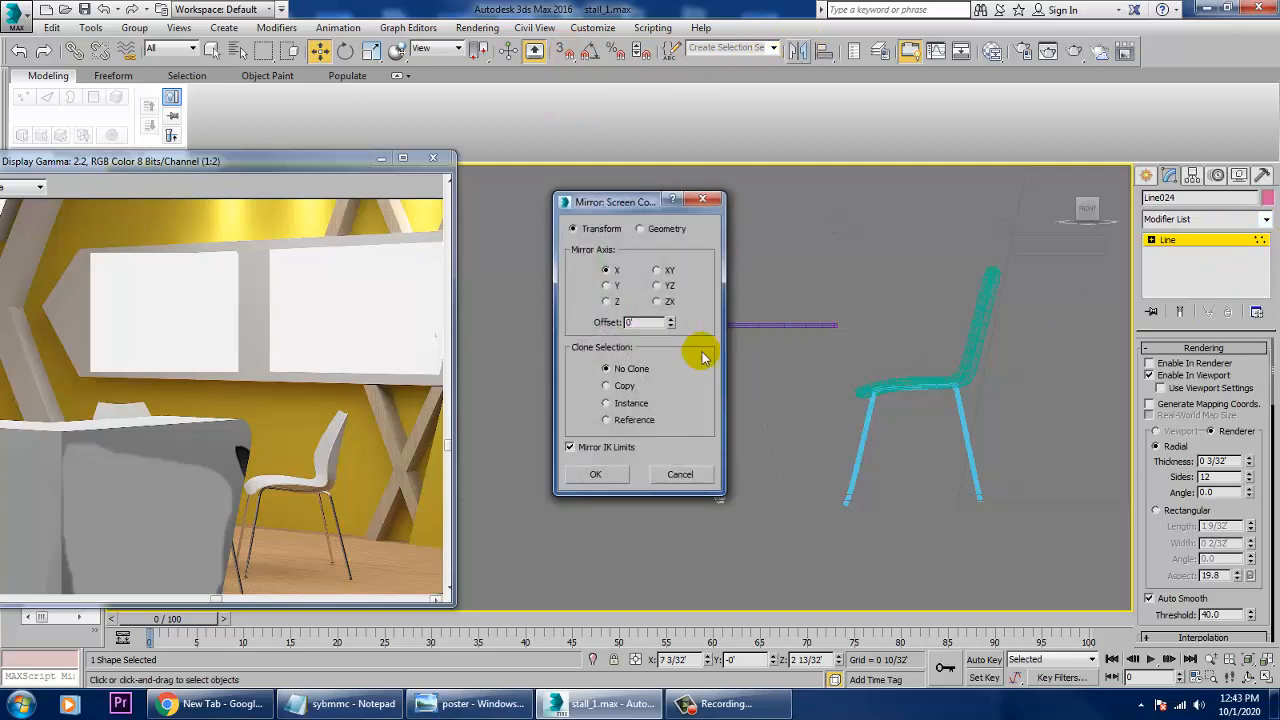
left_click(621, 387)
key("Return")
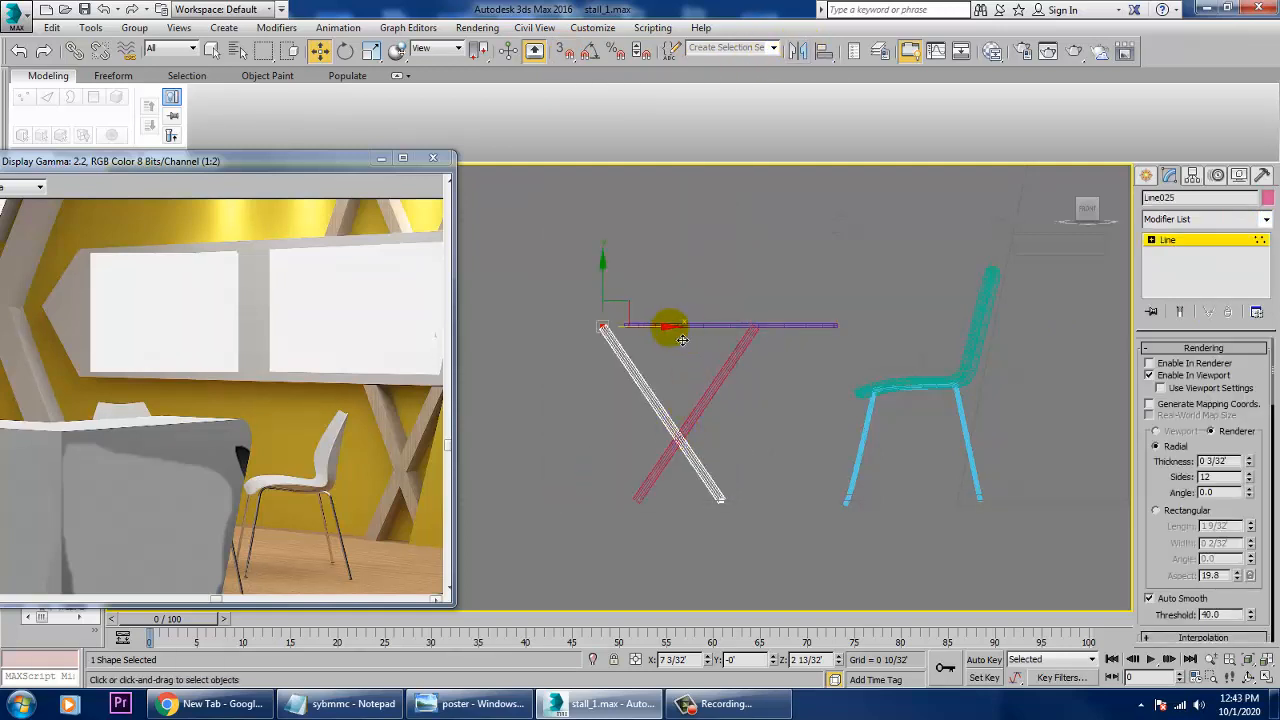
left_click(1168, 240)
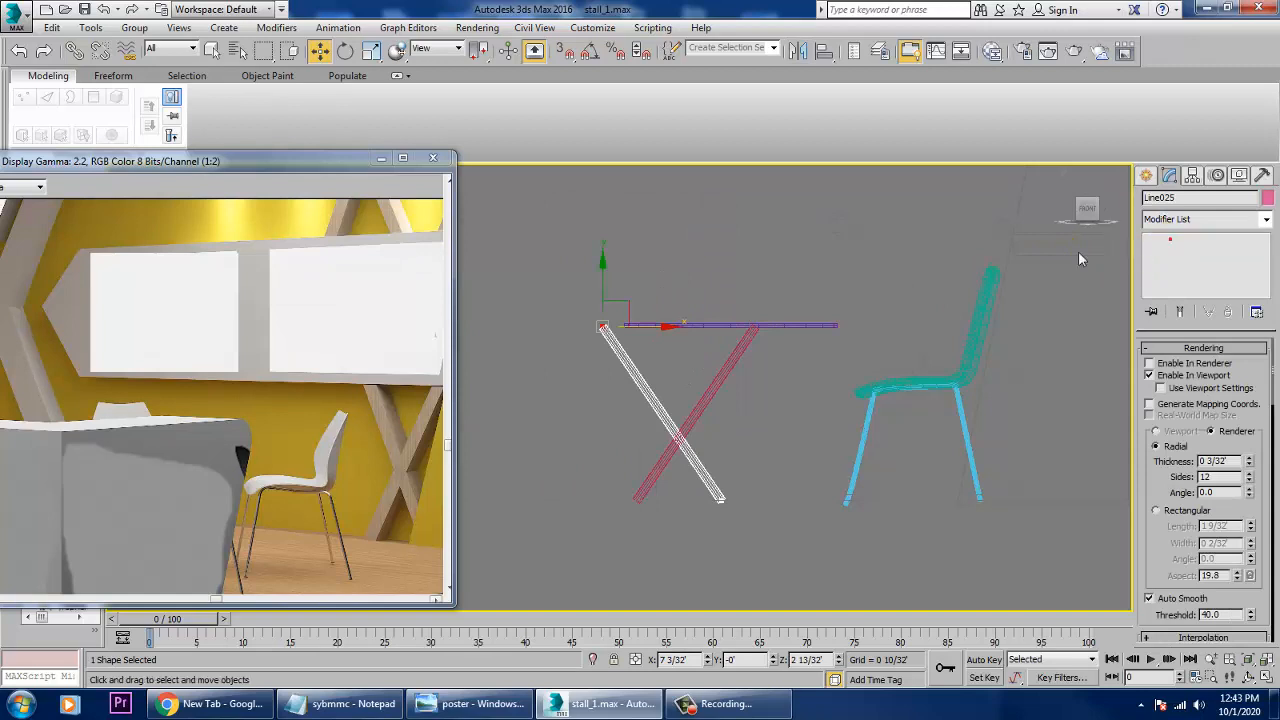
left_click_drag(732, 428, 819, 430)
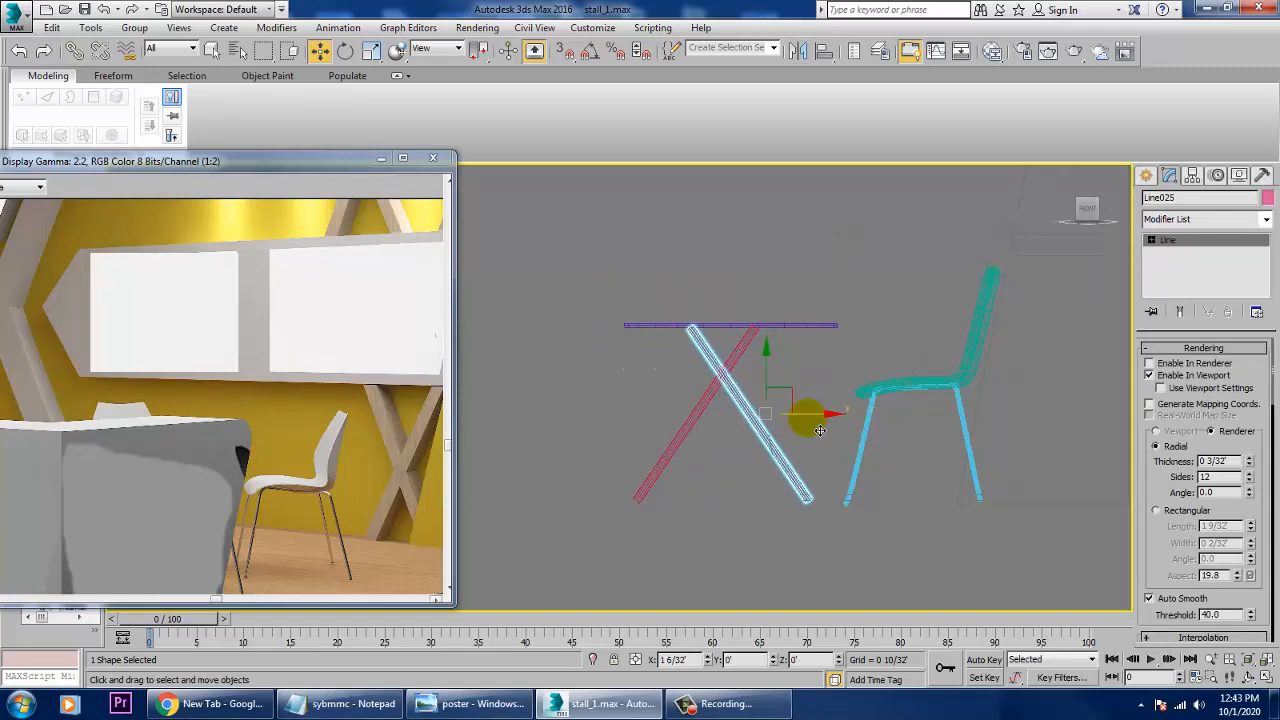
Step: Select both crossed legs and enable angle snapping with a 90-degree increment
key("alt+w")
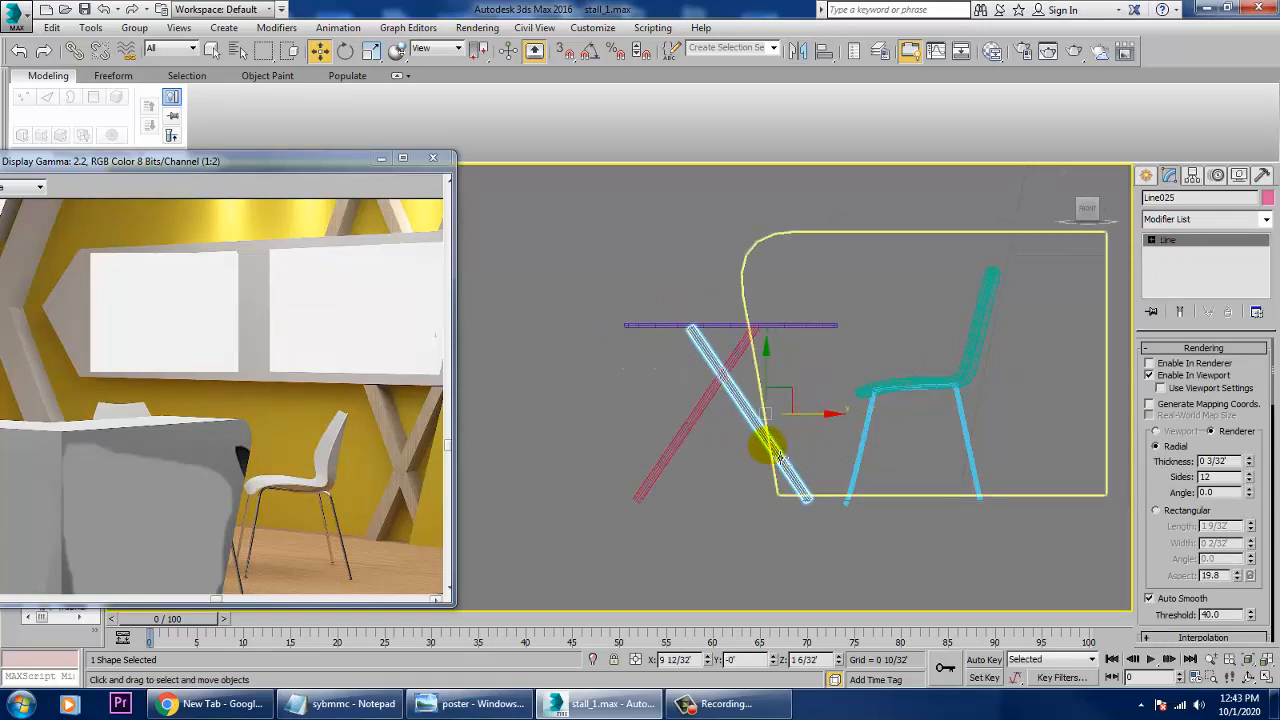
middle_click_drag(966, 468, 937, 443)
scroll(925, 466, "down", 4)
key("z")
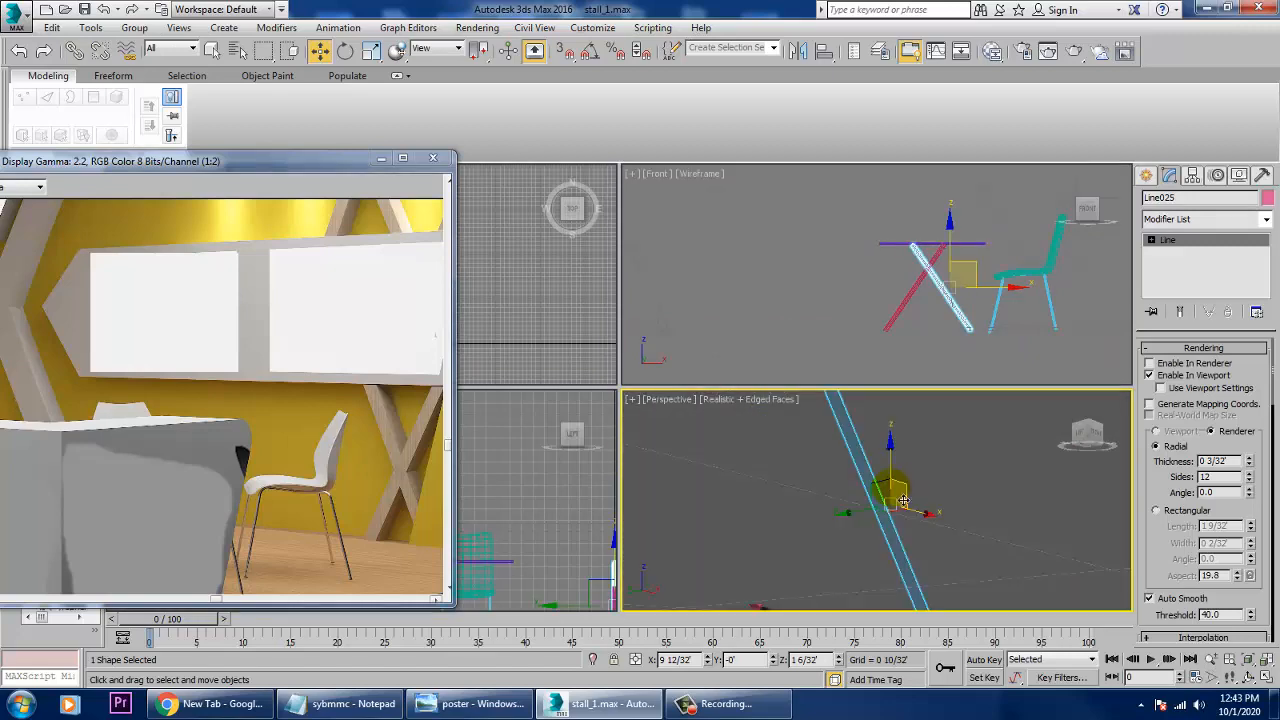
scroll(878, 501, "down", 2)
scroll(878, 501, "down", 5)
middle_click_drag(878, 501, 798, 543, "alt")
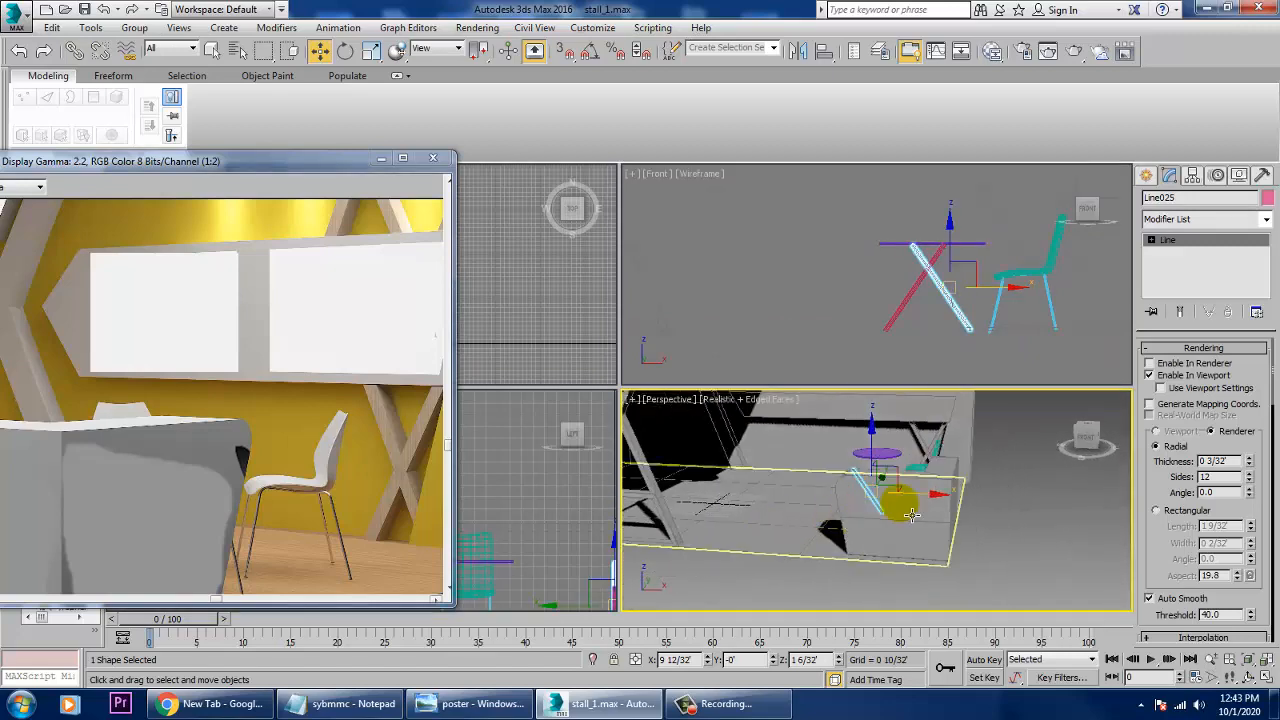
middle_click_drag(909, 515, 853, 567, "alt")
scroll(837, 543, "up", 3)
left_click(820, 547, "ctrl")
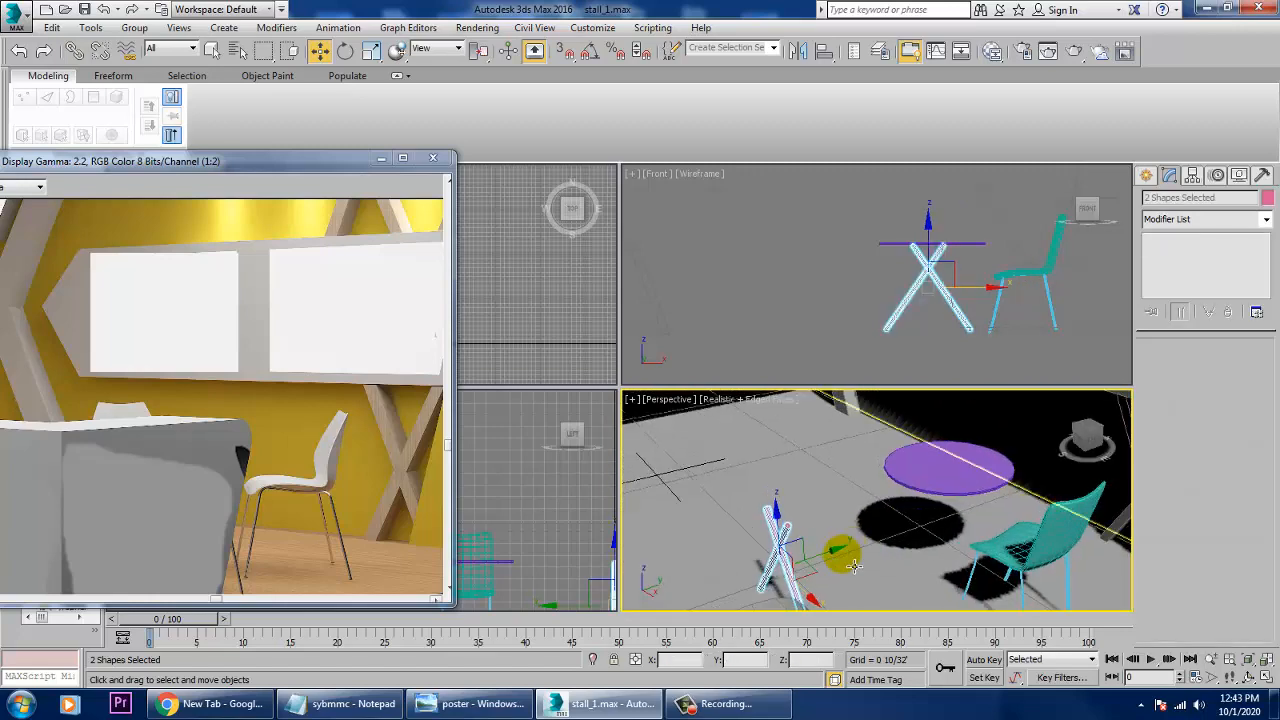
key("e")
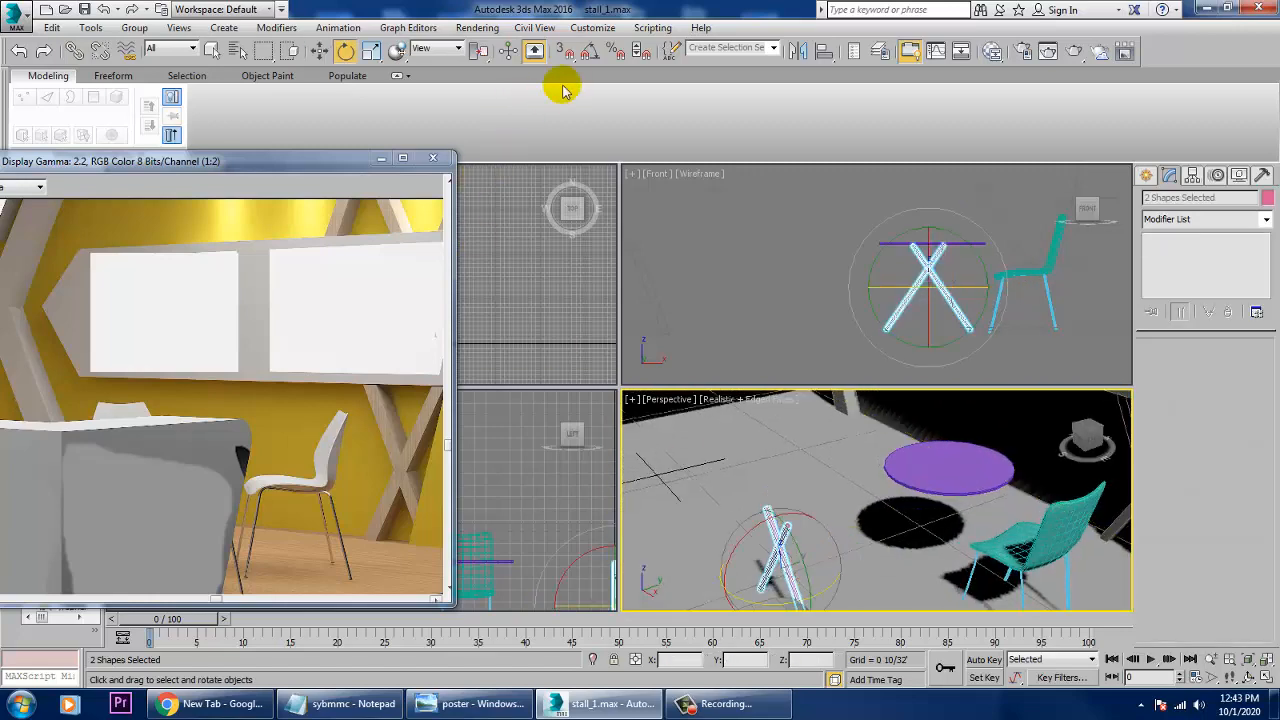
right_click(589, 52)
left_click(645, 359)
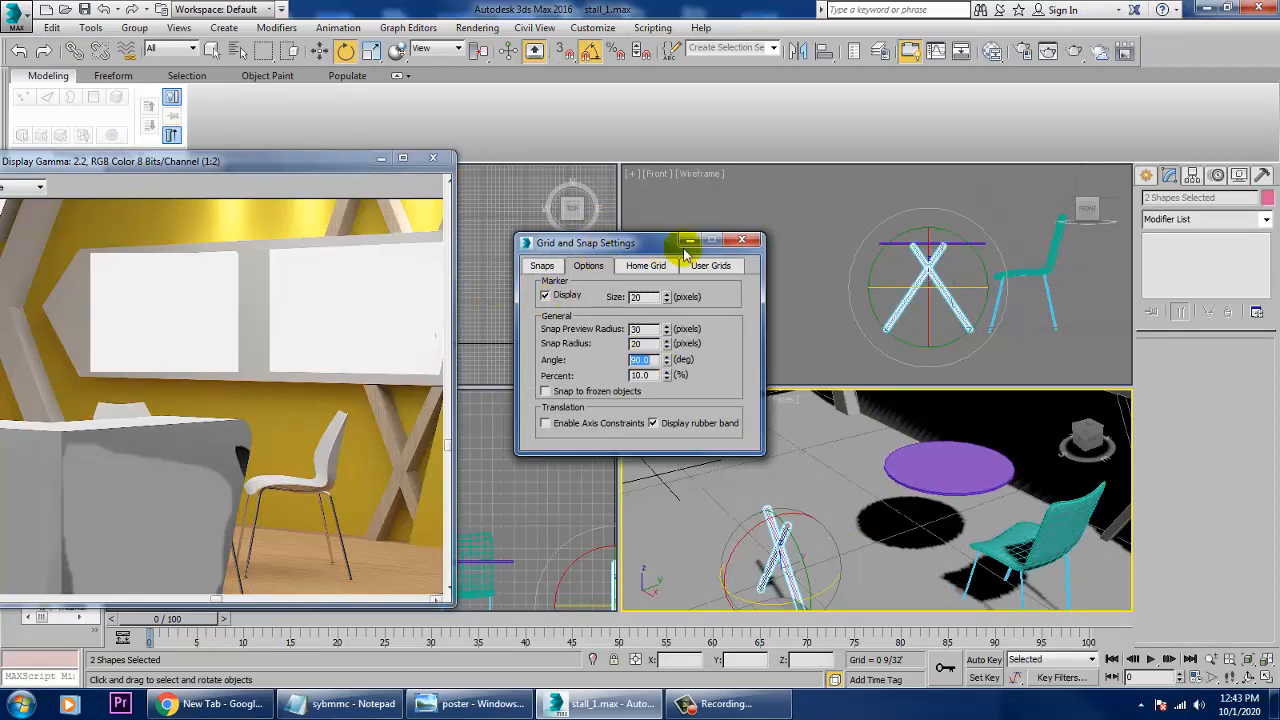
left_click(737, 242)
Step: Copy the crossed pair of legs by rotating it 90 degrees about the vertical axis
key("w")
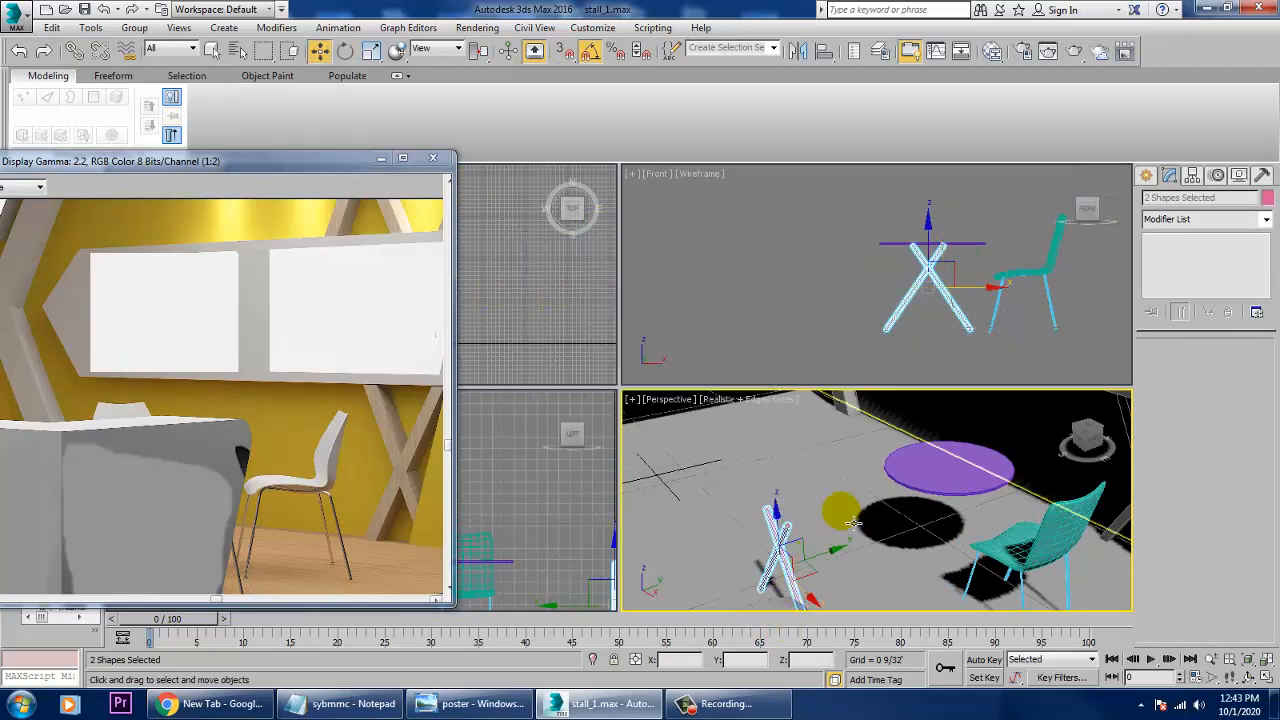
middle_click_drag(853, 522, 863, 494)
key("e")
left_click_drag(800, 585, 768, 545, "shift")
left_click(642, 419)
Step: Select all four table legs and move them about 4 15/32' along Y to sit under the round tabletop
middle_click_drag(848, 516, 808, 495, "alt")
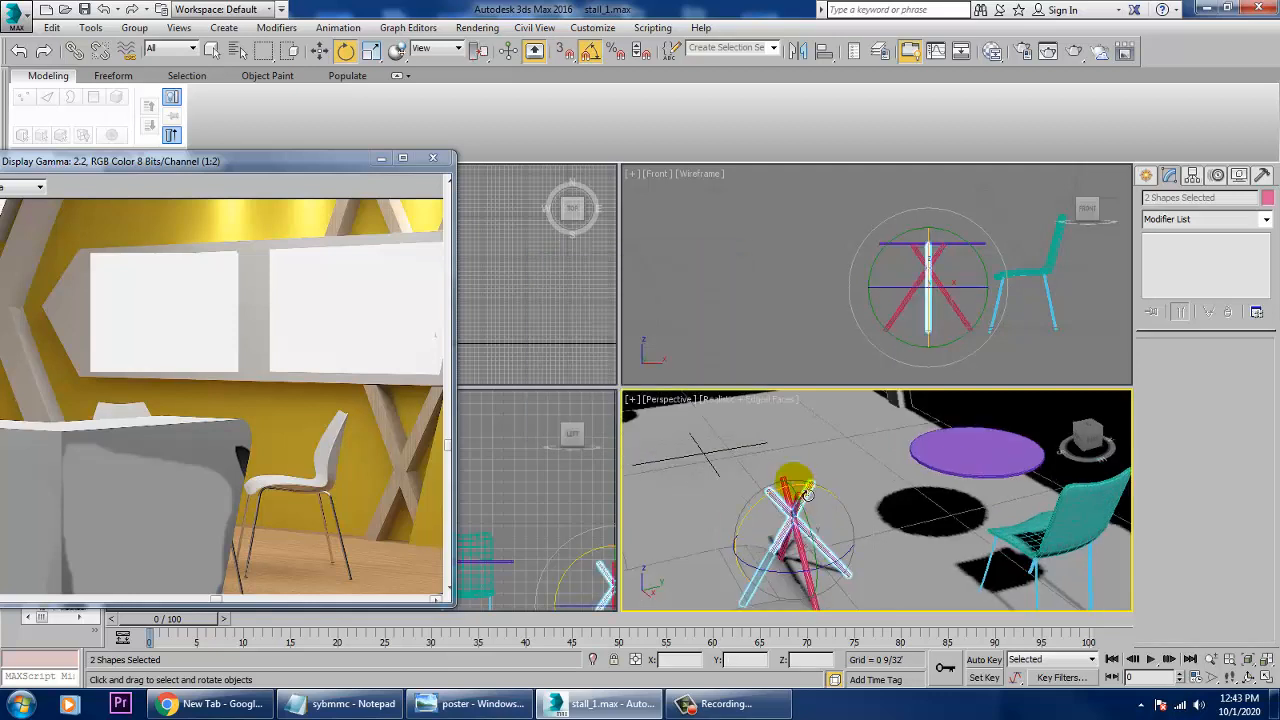
left_click(797, 500, "ctrl")
key("w")
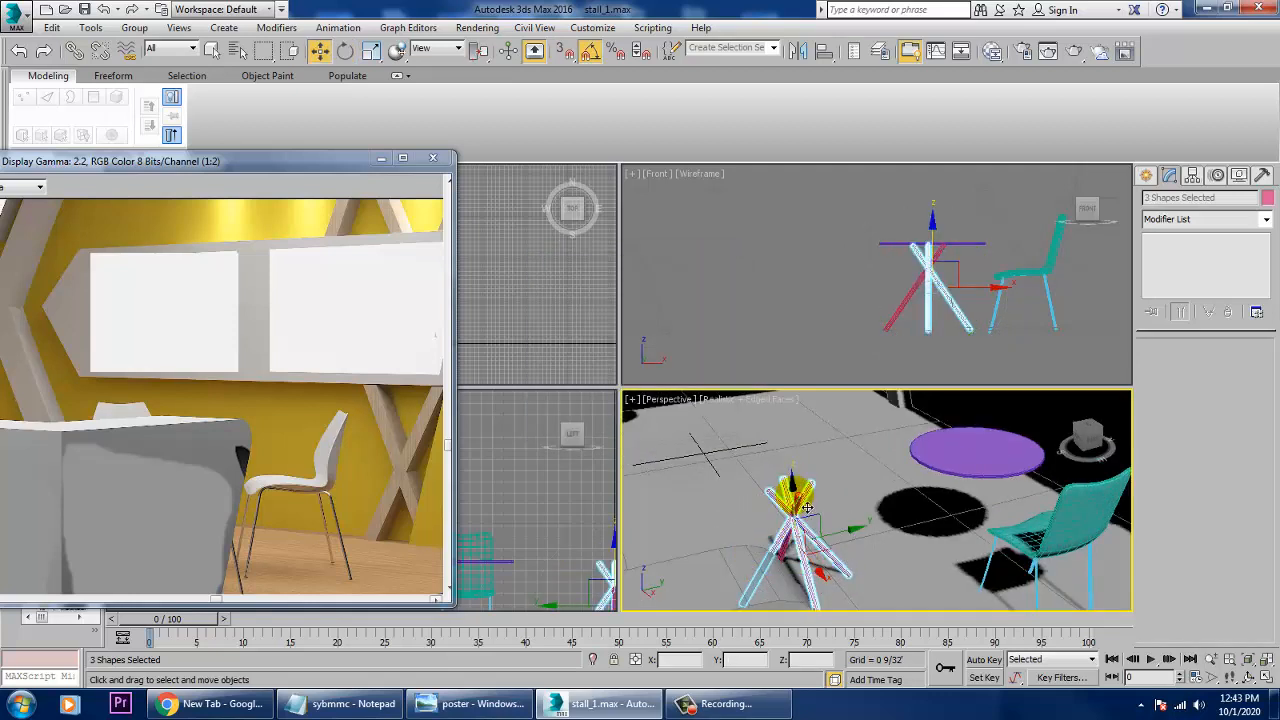
left_click(833, 538, "ctrl")
left_click_drag(848, 546, 1028, 516)
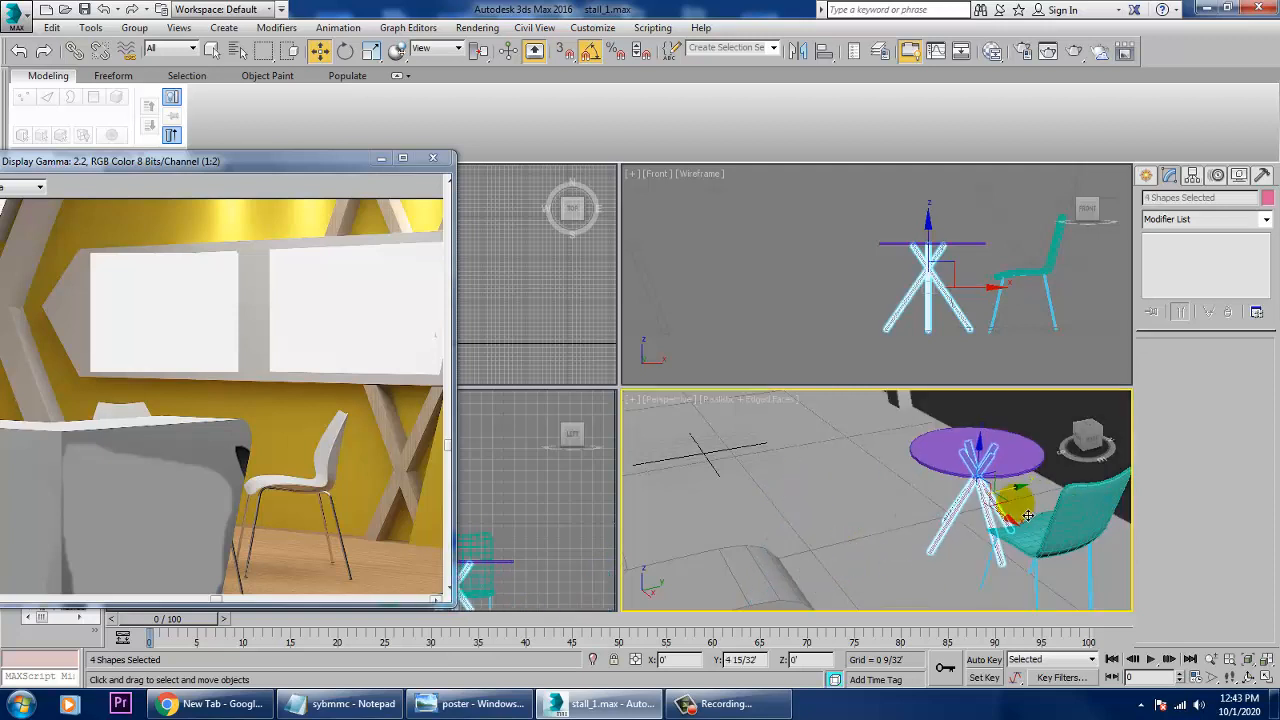
middle_click_drag(1028, 516, 1016, 563, "alt")
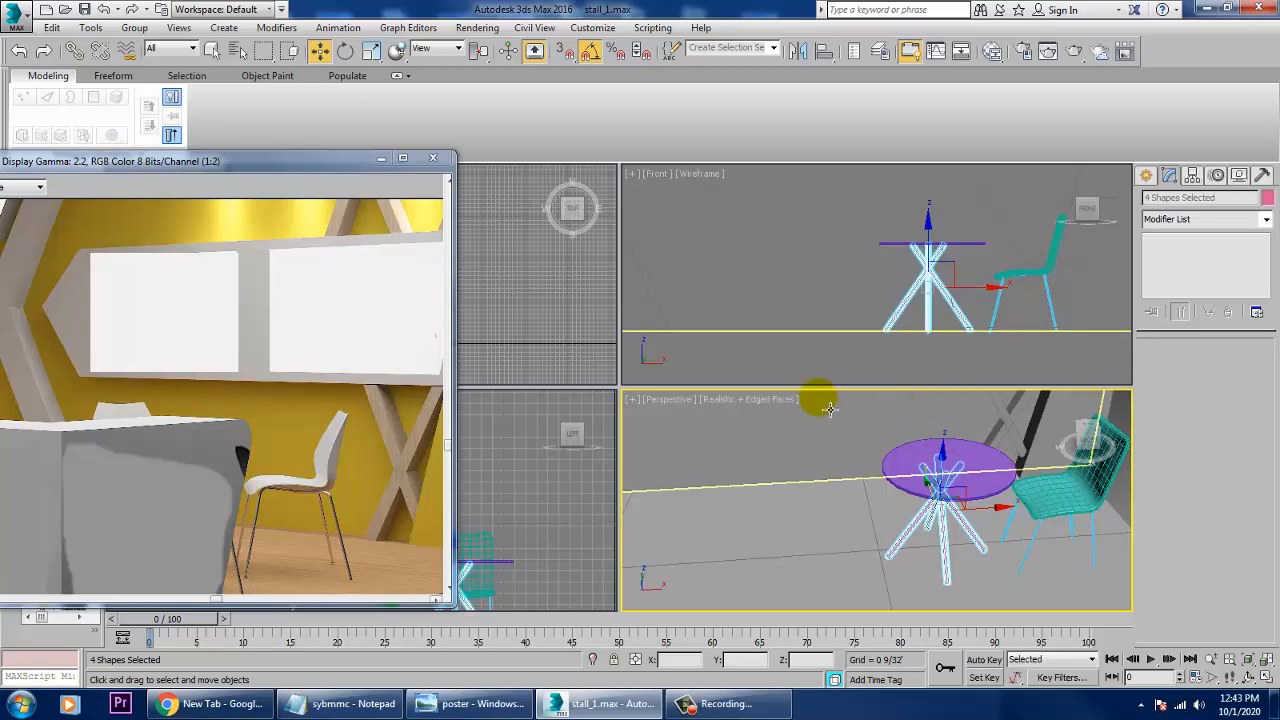
Step: Align the four legs in the top view with the inset circle at the tabletop's centre
right_click(563, 339)
key("z")
key("alt+w")
key("z")
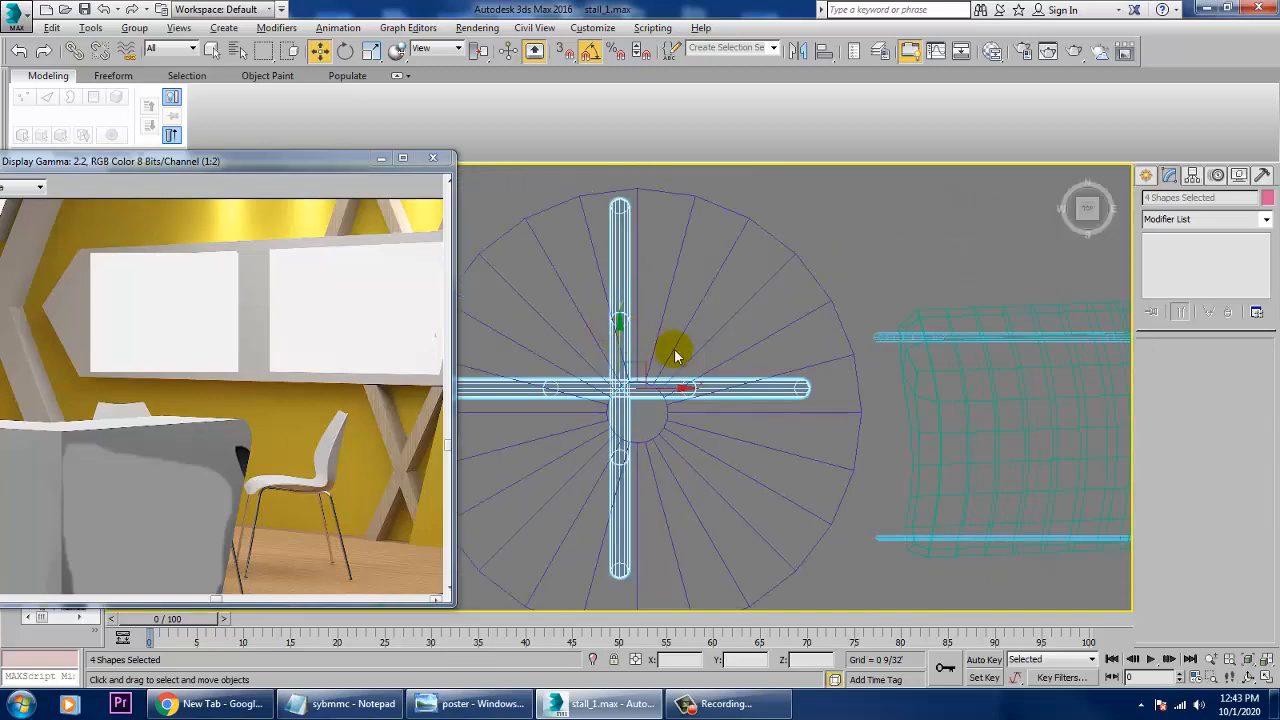
left_click_drag(635, 371, 651, 394)
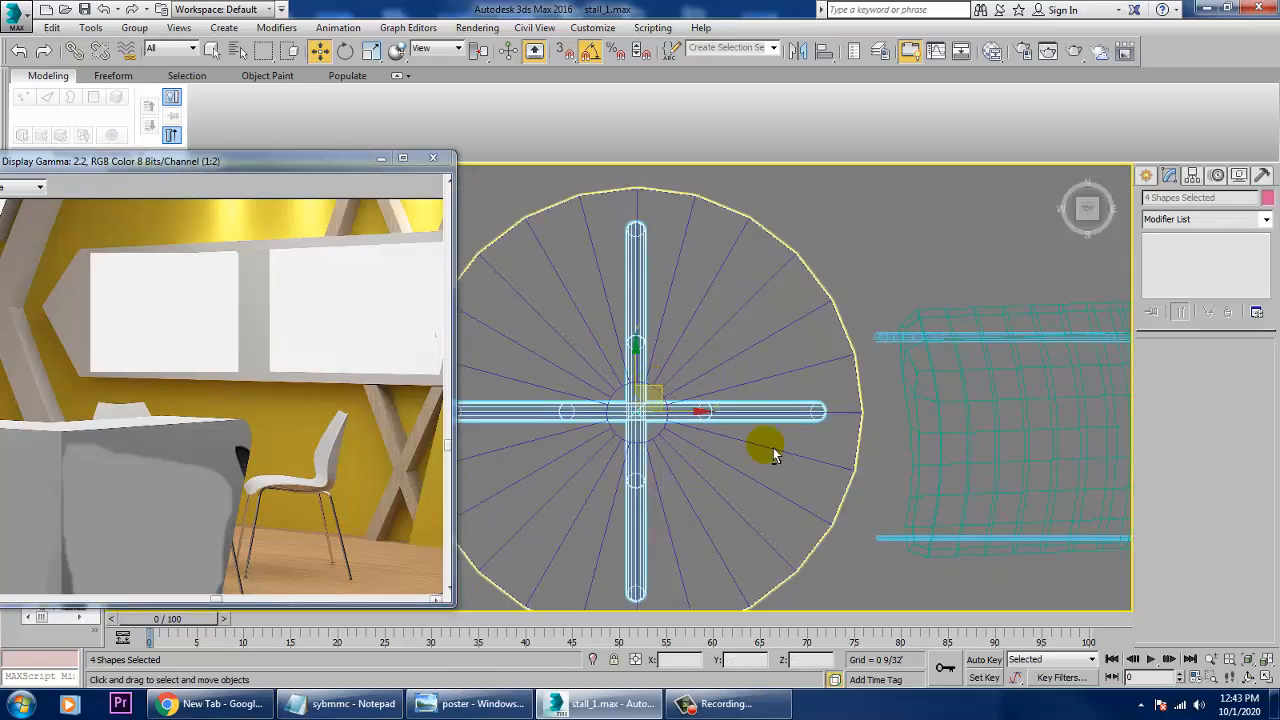
Step: Move the chair along X to about 11 7/32' so it sits closer to the round table
key("alt+w")
right_click(880, 508)
key("alt+w")
left_click(962, 440)
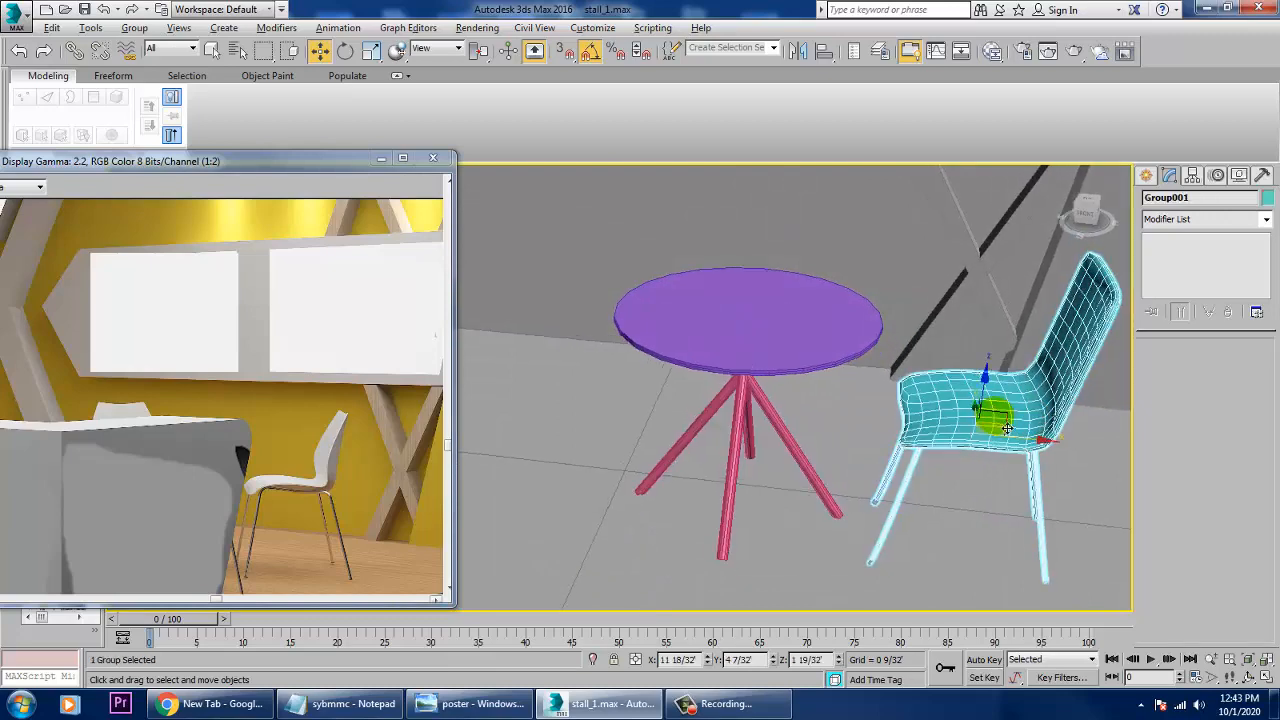
left_click_drag(1014, 443, 975, 439)
scroll(975, 439, "down", 4)
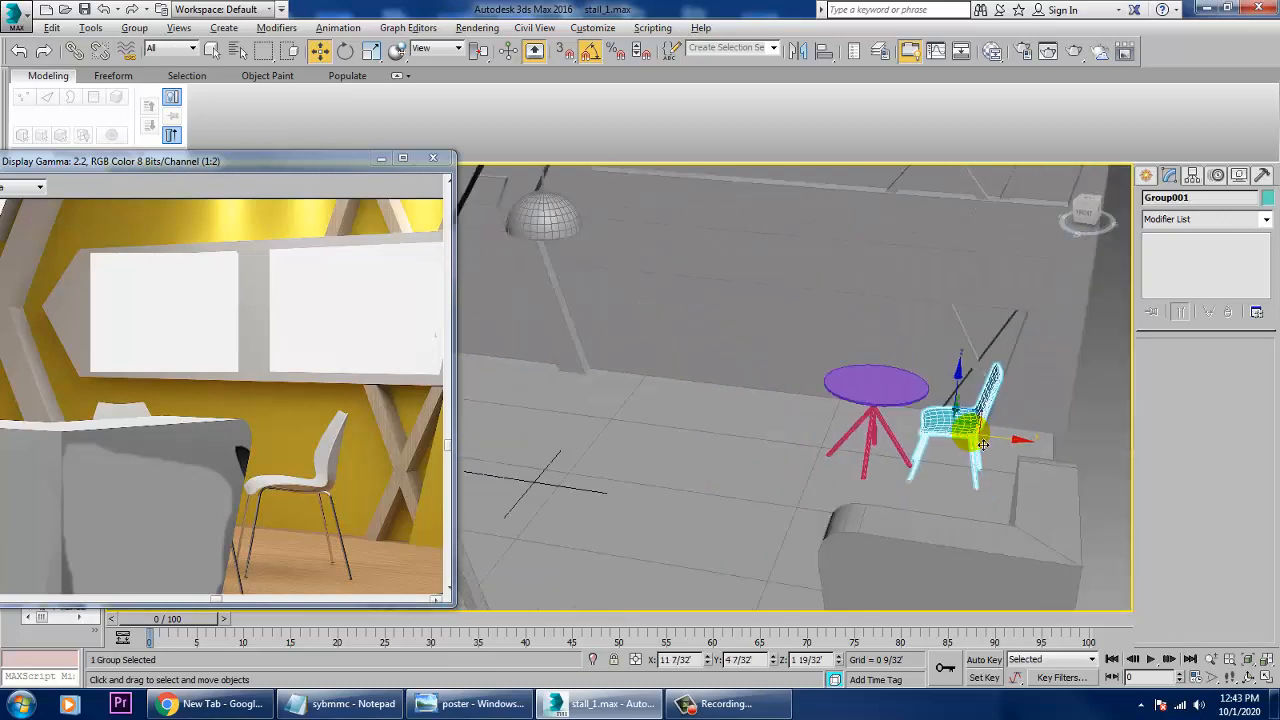
middle_click_drag(984, 444, 967, 472, "alt")
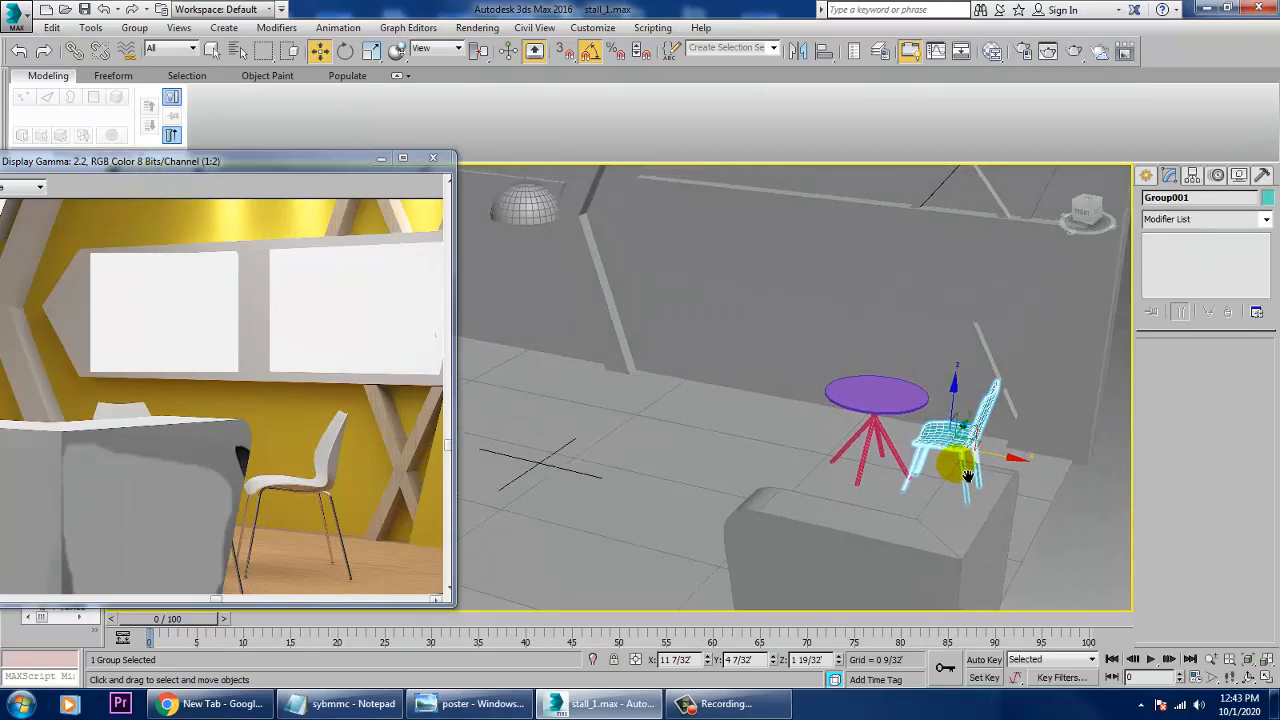
Step: Mirror the chair across X as a copy and move the copy to the table's opposite side, at about X 6 15/32'
key("alt+w")
scroll(500, 360, "down", 1)
key("alt+w")
middle_click_drag(566, 353, 662, 370)
scroll(662, 370, "down", 6)
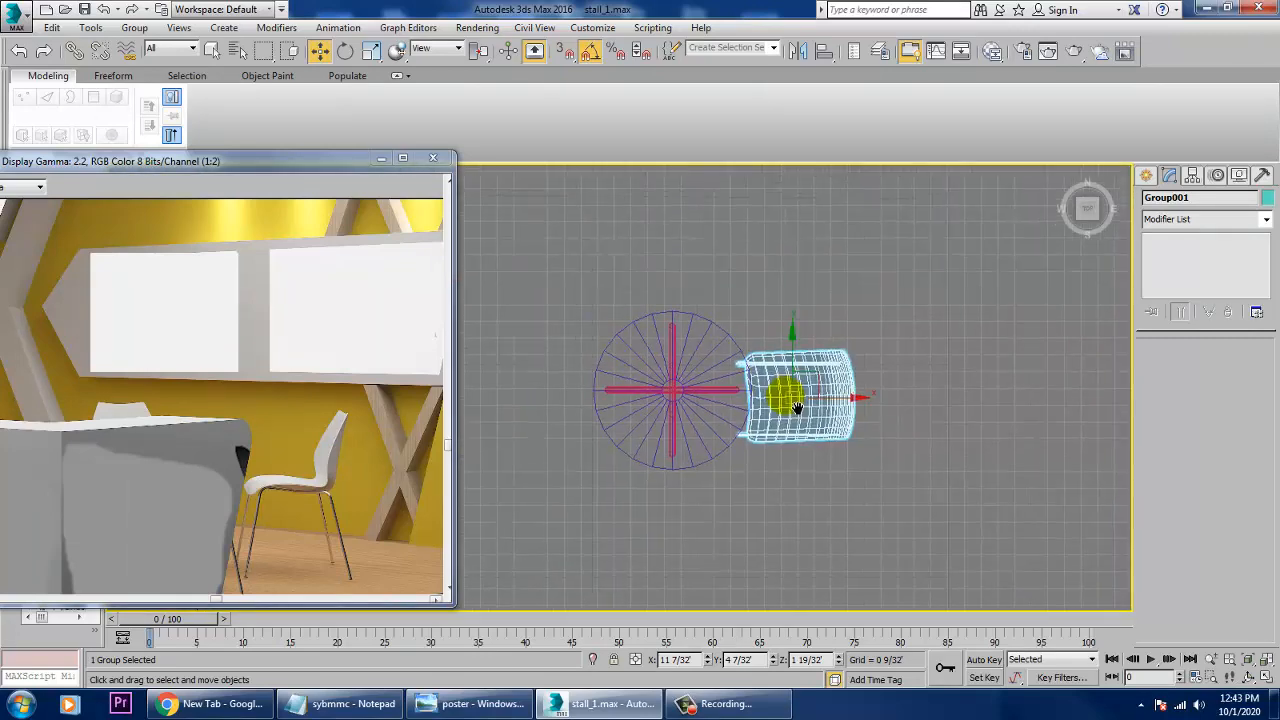
left_click(798, 52)
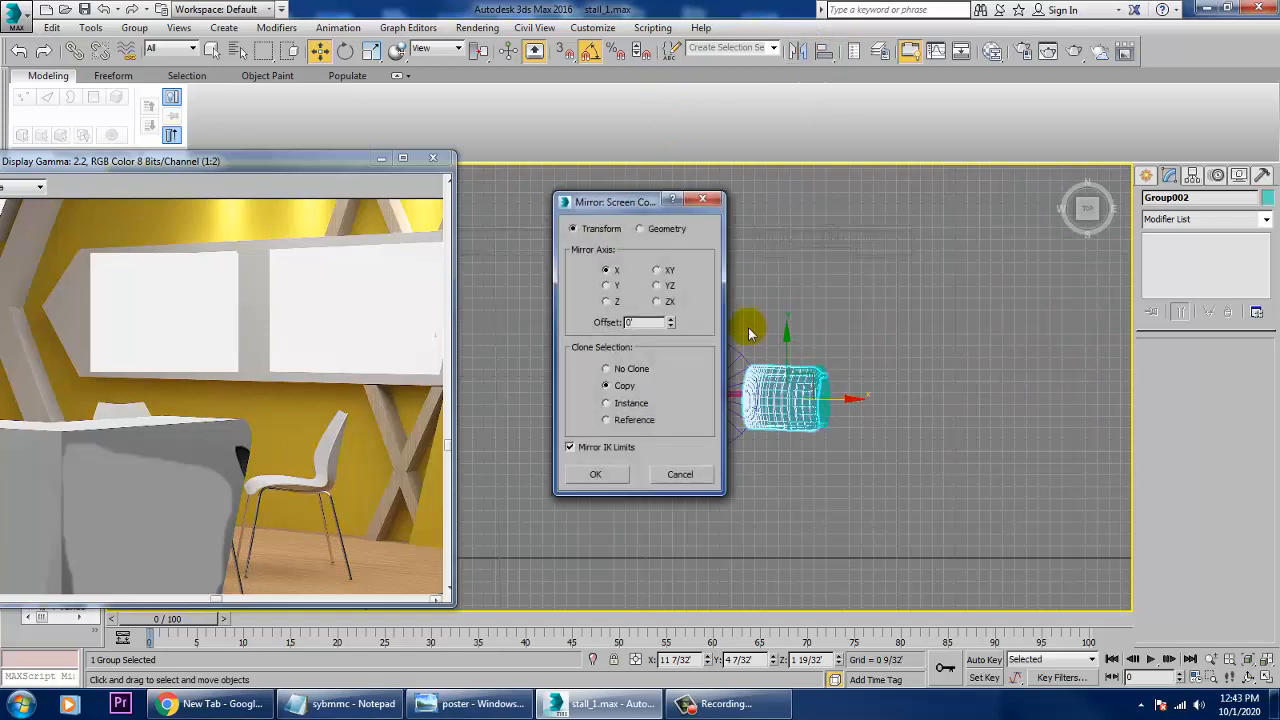
left_click(600, 475)
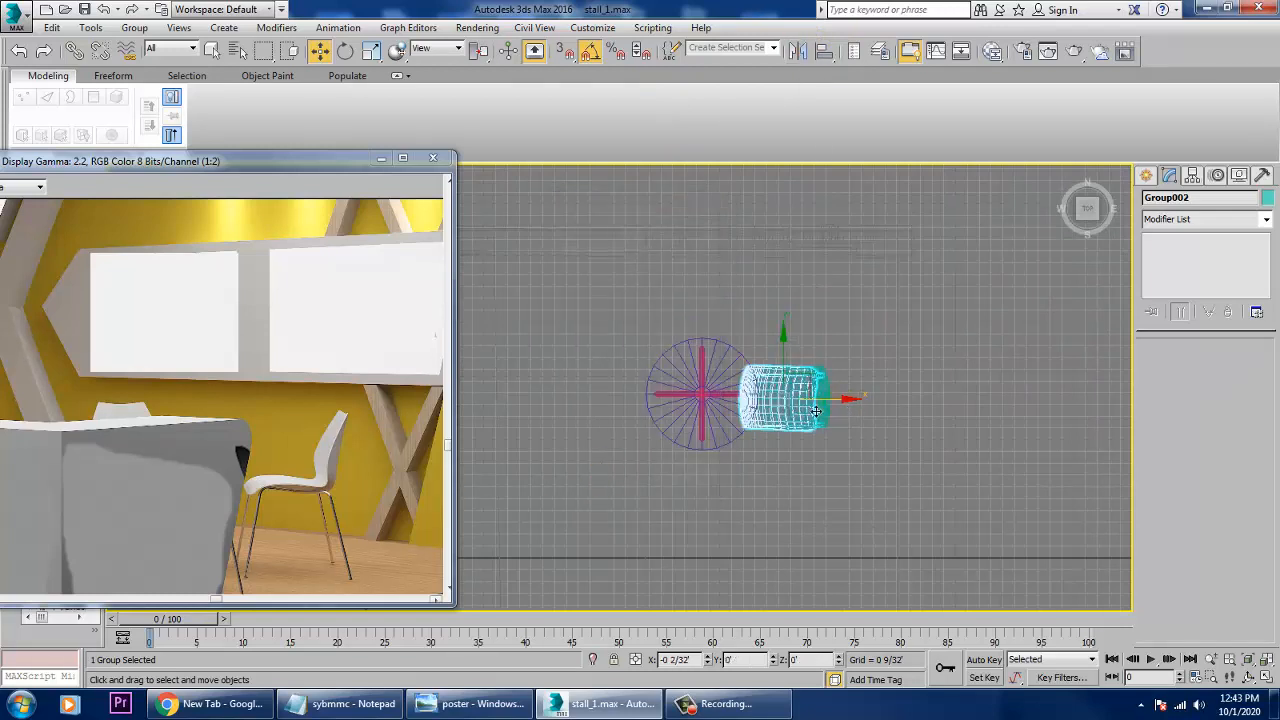
left_click_drag(852, 400, 681, 403)
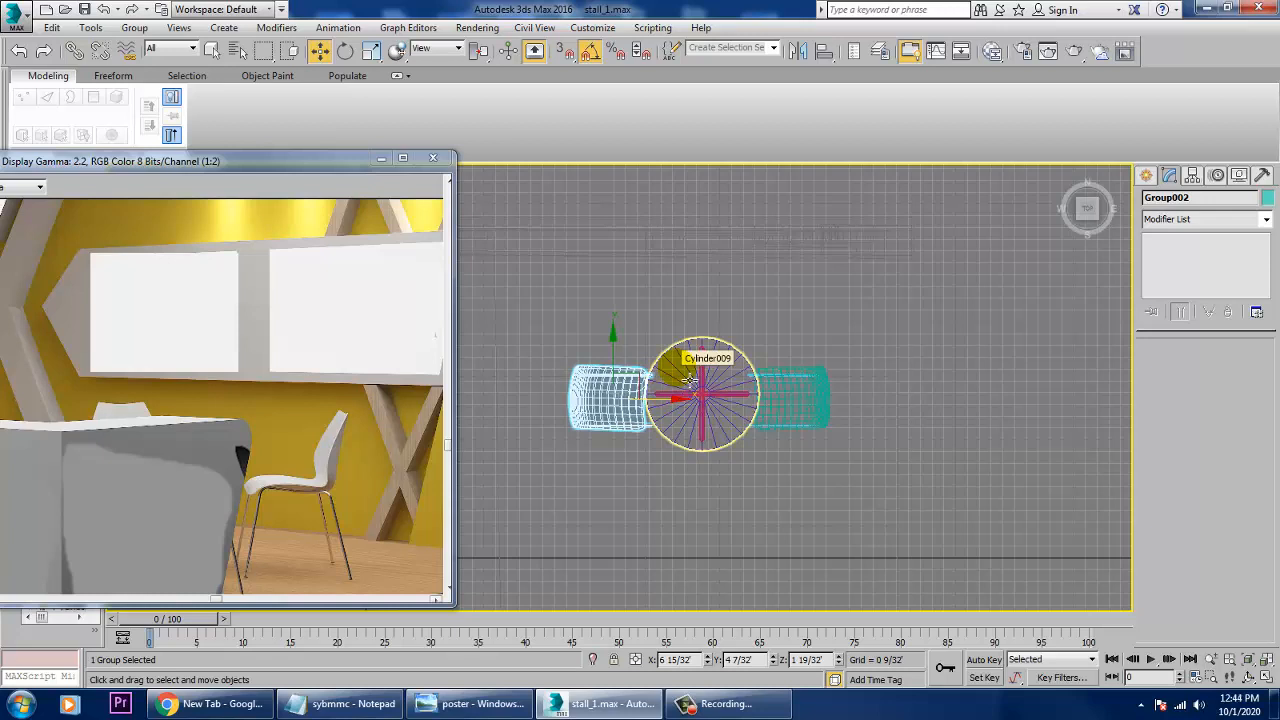
Step: Copy the original chair by rotating it 90 degrees about the vertical axis
key("alt+w")
middle_click(955, 489)
middle_click_drag(955, 489, 889, 516, "alt")
key("alt+w")
scroll(873, 486, "up", 3)
left_click(873, 484)
key("e")
left_click_drag(862, 528, 828, 505)
left_click(643, 416)
key("w")
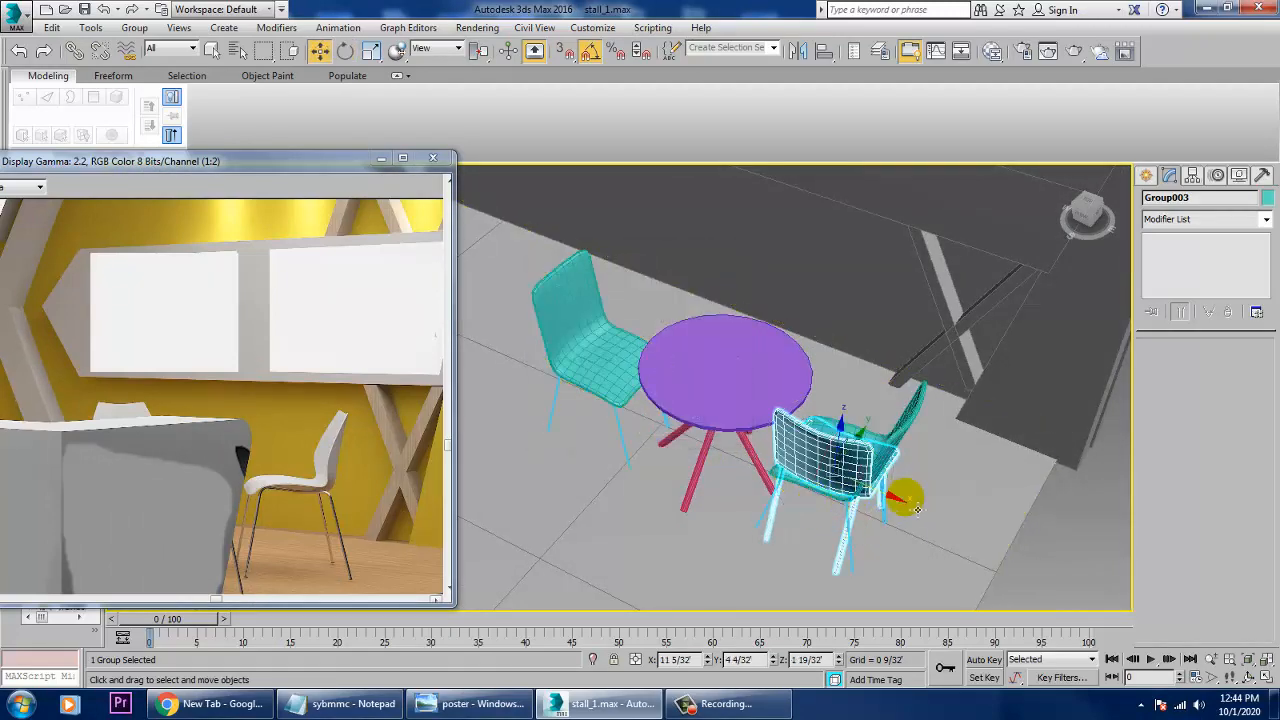
Step: Move the rotated chair to the table's open front side, at about X 8 25/32' and Y 1 29/32'
left_click(916, 509)
left_click(842, 478)
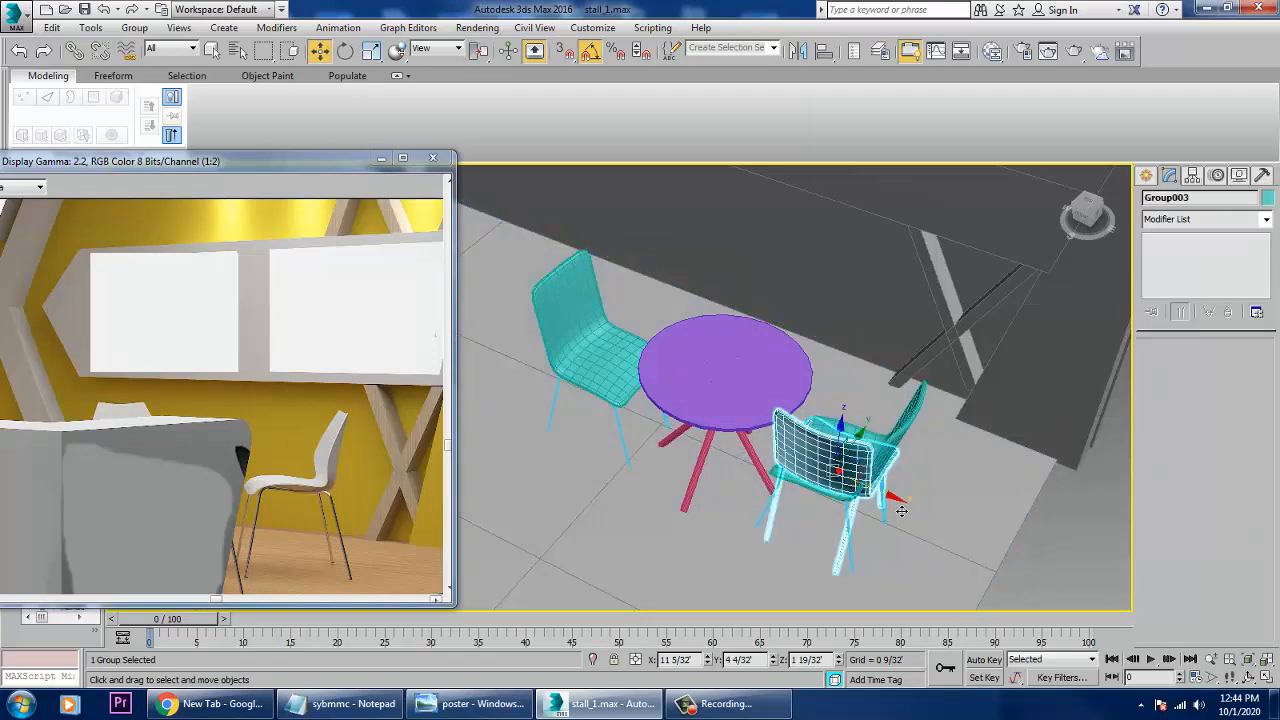
left_click_drag(901, 511, 670, 460)
middle_click_drag(670, 460, 749, 509, "alt")
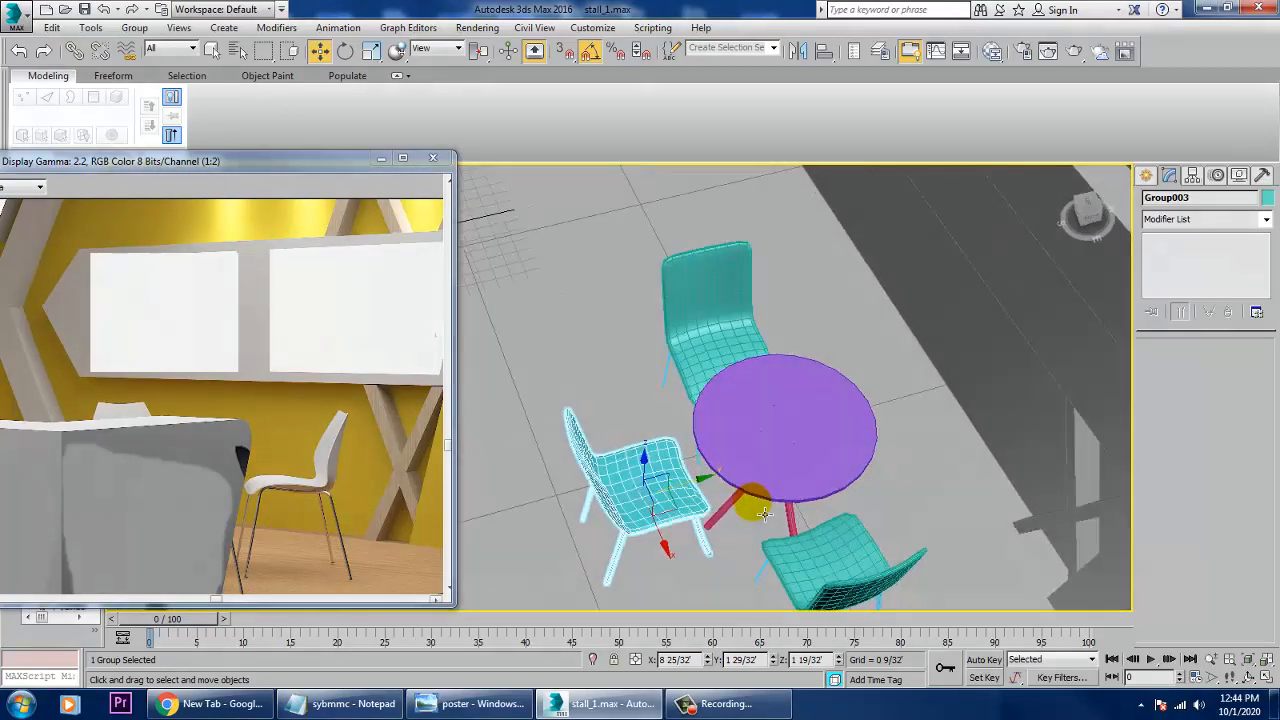
Step: Mirror the front chair across Y as a copy and place the copy on the opposite side, drawn in close to the table
left_click(797, 51)
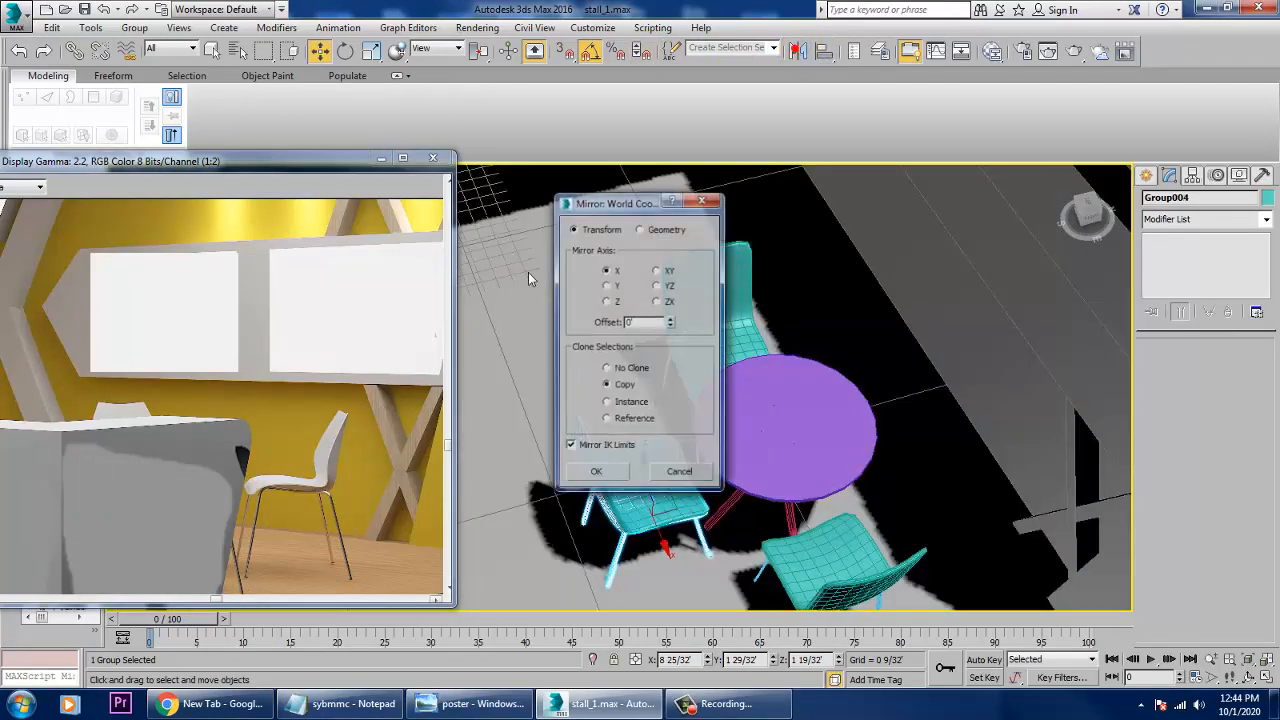
left_click(607, 286)
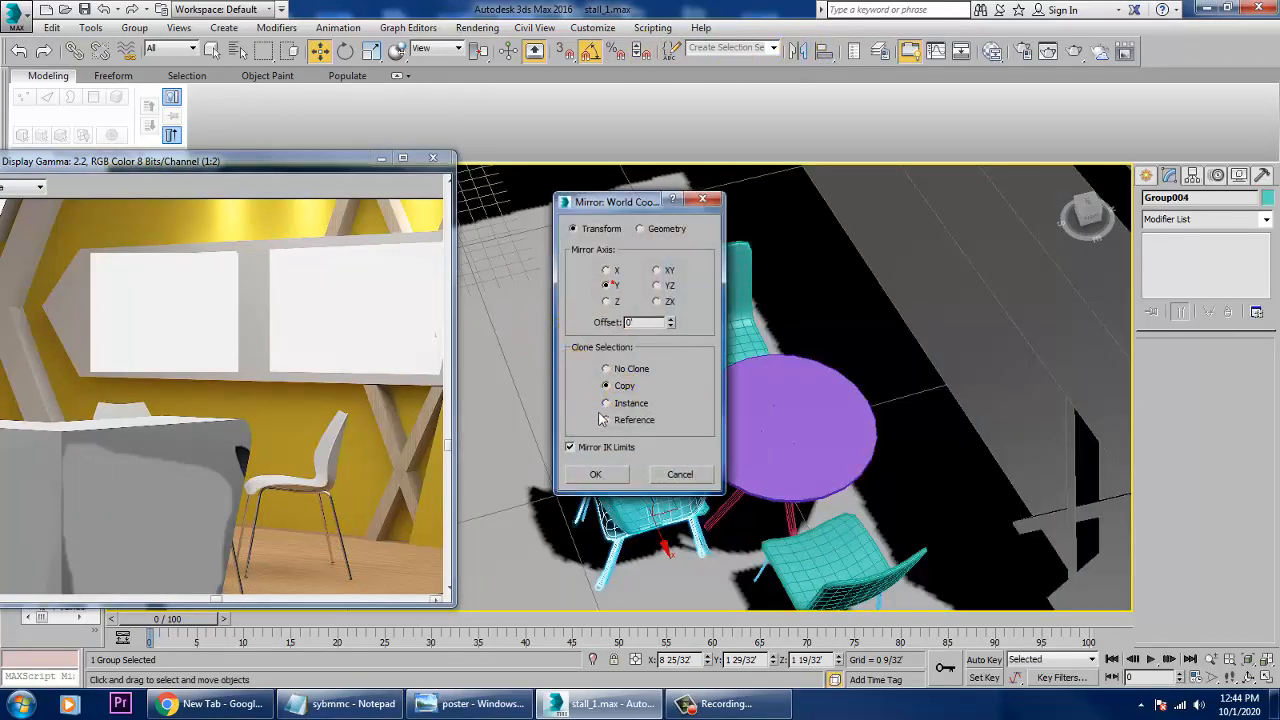
left_click(592, 476)
left_click_drag(688, 492, 975, 430)
mouse_move(975, 430)
middle_mouse_down("alt")
mouse_move(980, 376)
mouse_move(967, 350)
mouse_move(929, 337)
mouse_move(975, 414)
middle_mouse_up("alt")
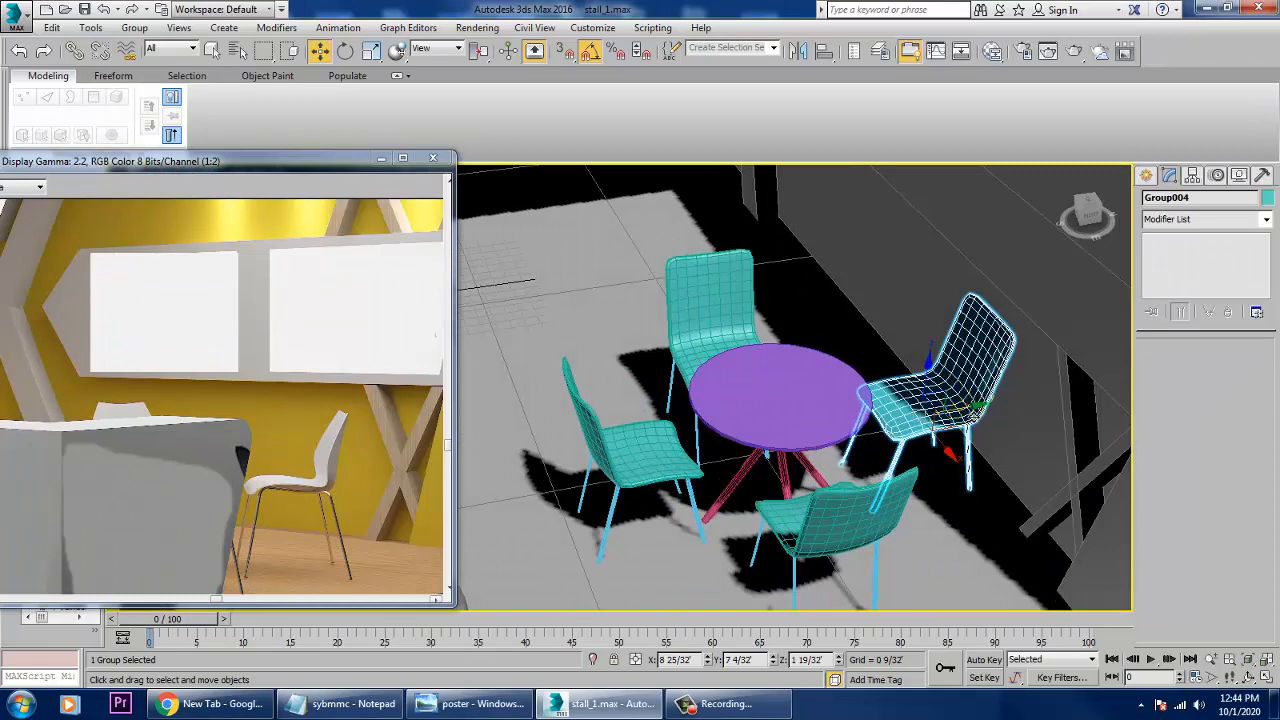
left_click_drag(975, 410, 962, 416)
Step: Select the tabletop, its four legs and all four chairs, and place one copy of the set further inside the stall, clear of the original
left_click(790, 403, "ctrl")
left_click(710, 300, "ctrl")
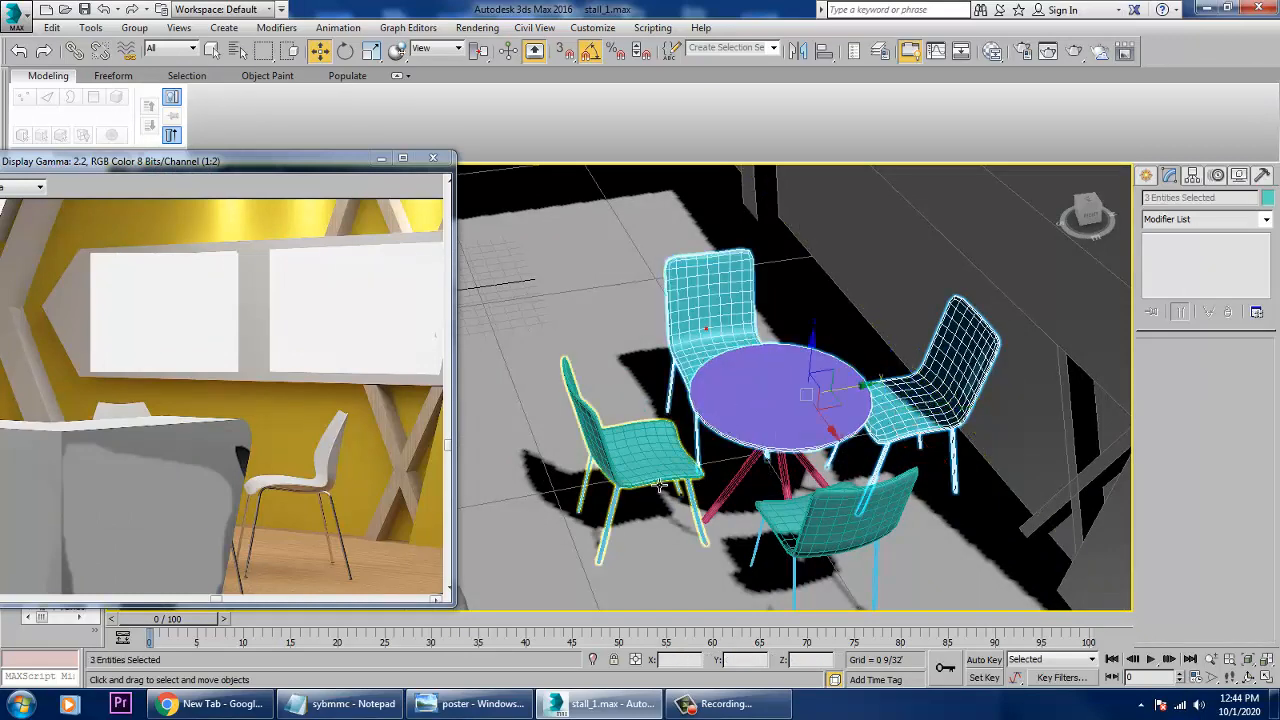
left_click(632, 450, "ctrl")
left_click(797, 505, "ctrl")
left_click(797, 496, "ctrl")
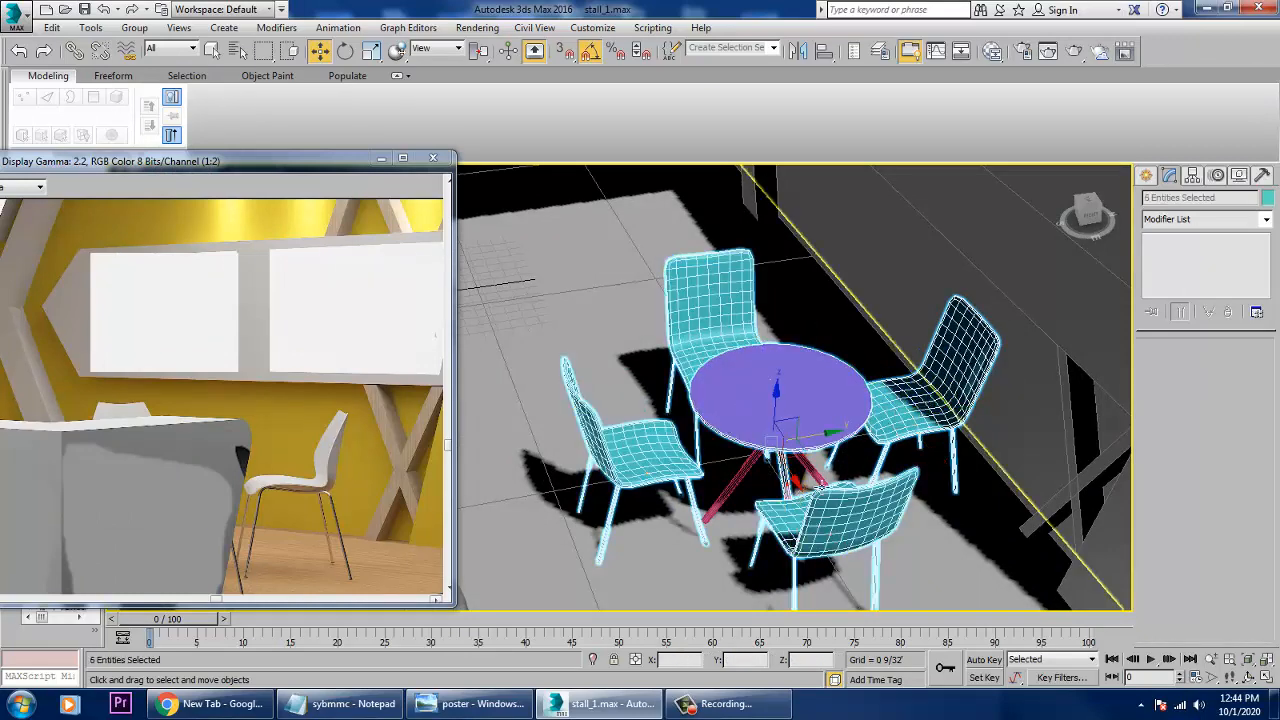
left_click(820, 489, "ctrl")
left_click(748, 494, "ctrl")
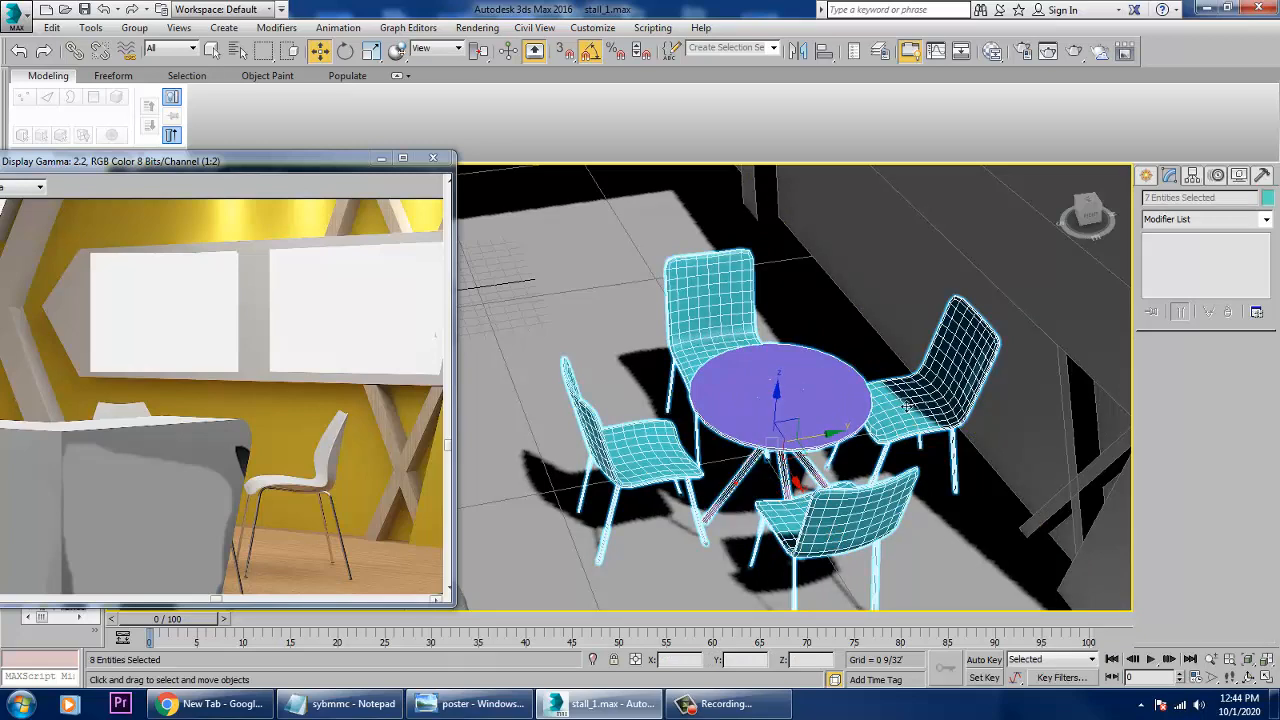
middle_click_drag(748, 494, 920, 370, "alt")
middle_click_drag(908, 428, 963, 391, "alt")
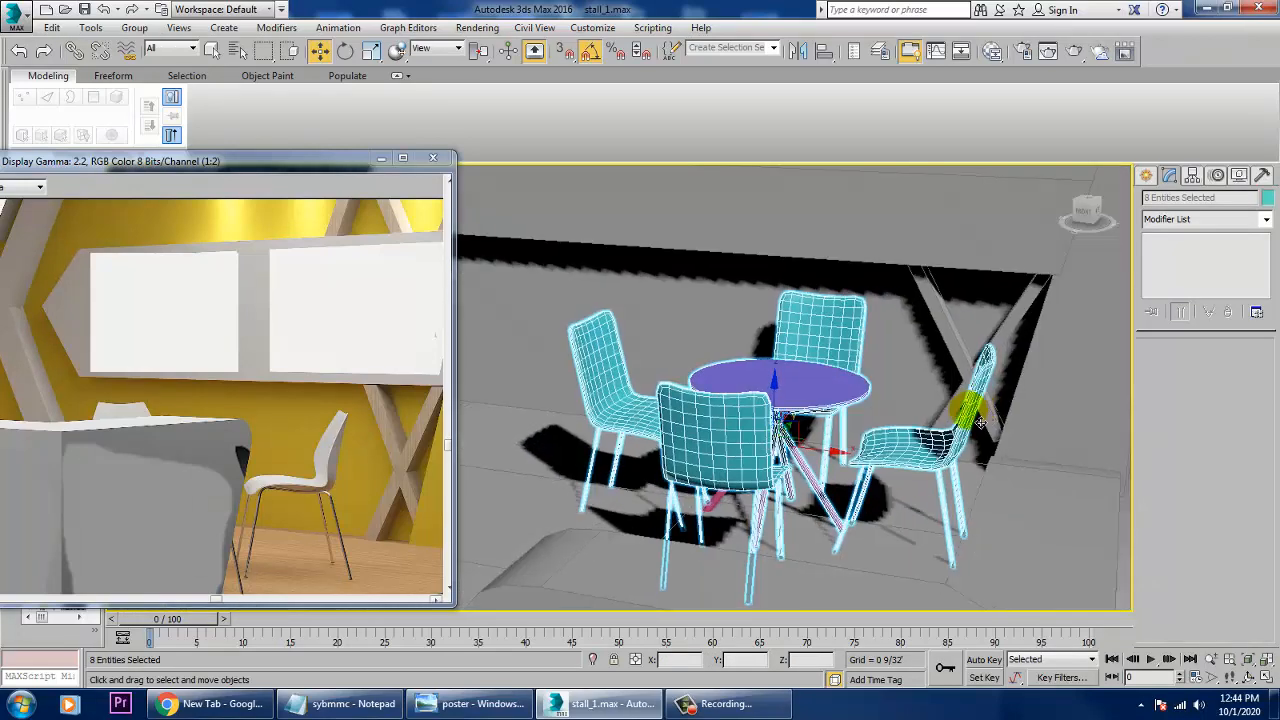
scroll(817, 397, "up", 4)
left_click(784, 438, "ctrl")
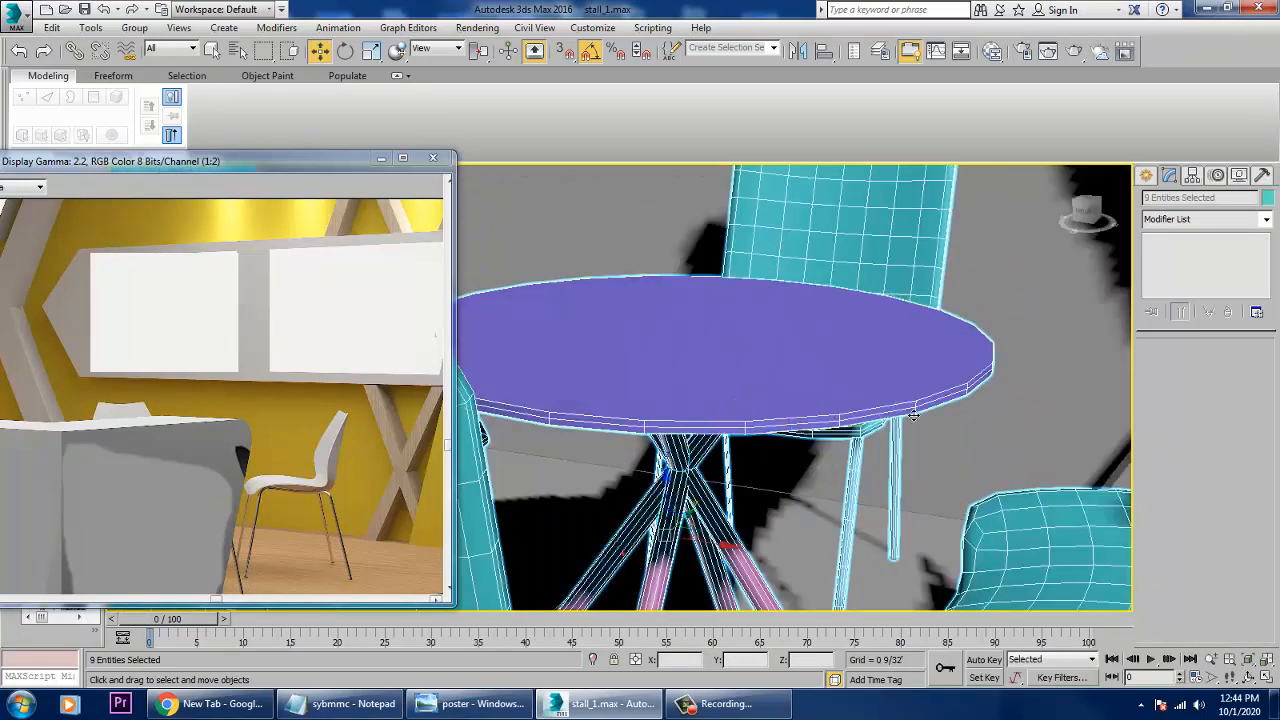
scroll(634, 563, "down", 6)
middle_click_drag(936, 433, 943, 440, "alt")
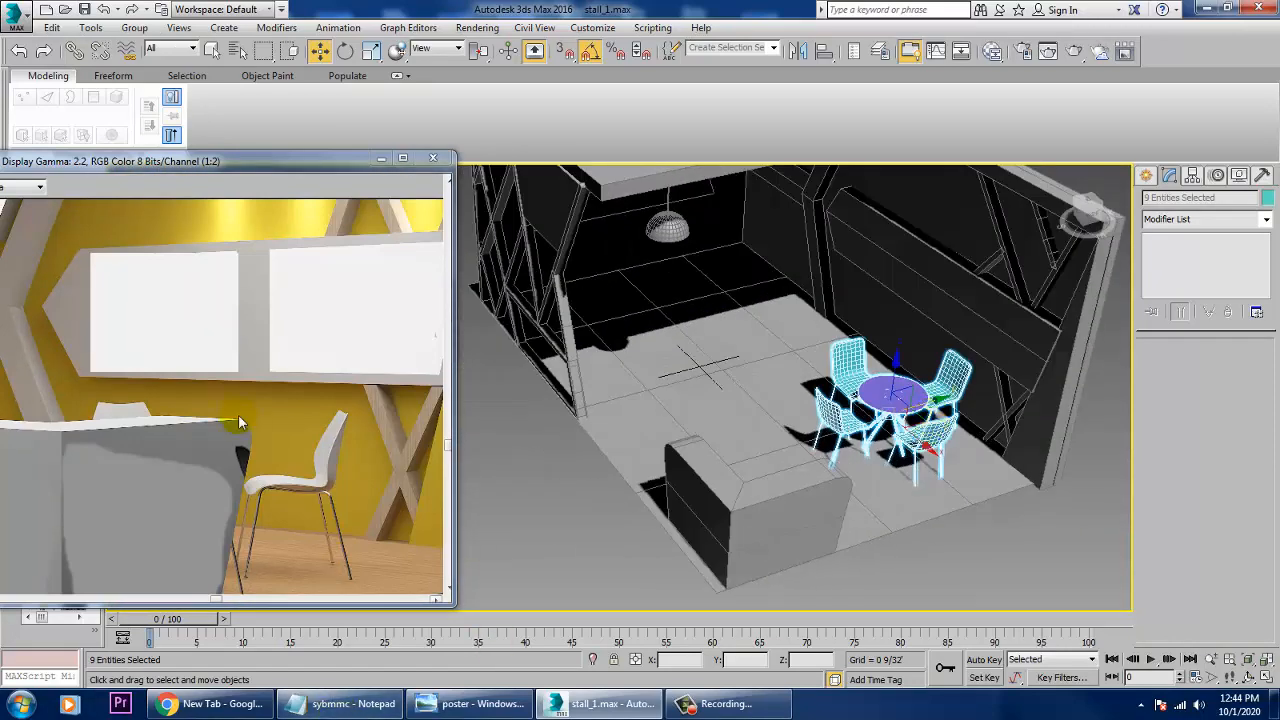
scroll(238, 414, "down", 2)
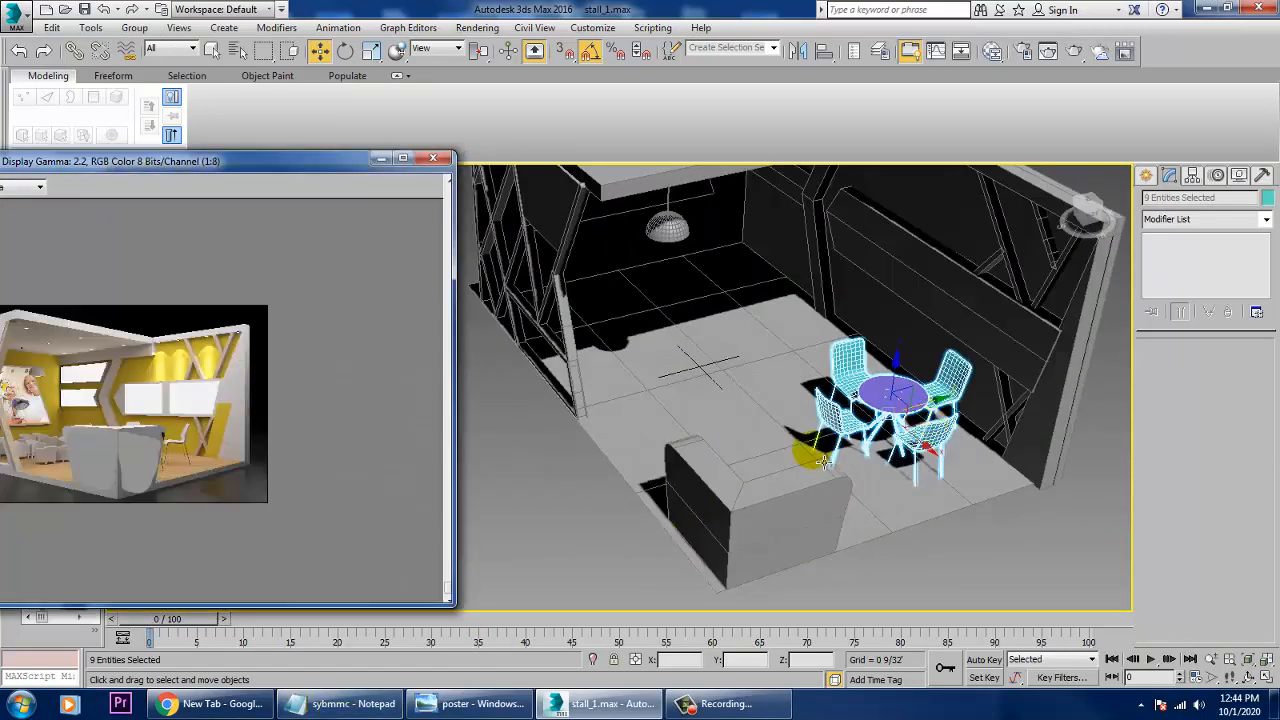
scroll(932, 432, "up", 3)
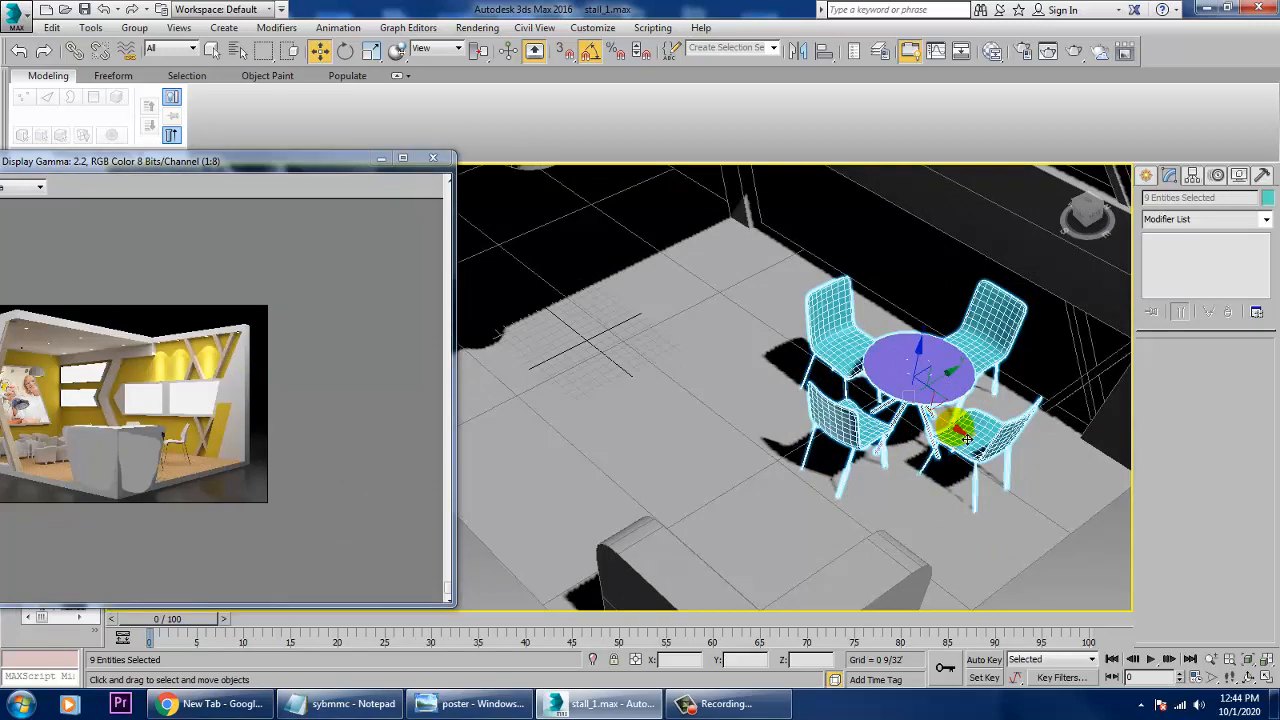
mouse_move(966, 438)
left_mouse_down("shift")
mouse_move(770, 365)
mouse_move(700, 364)
left_mouse_up("shift")
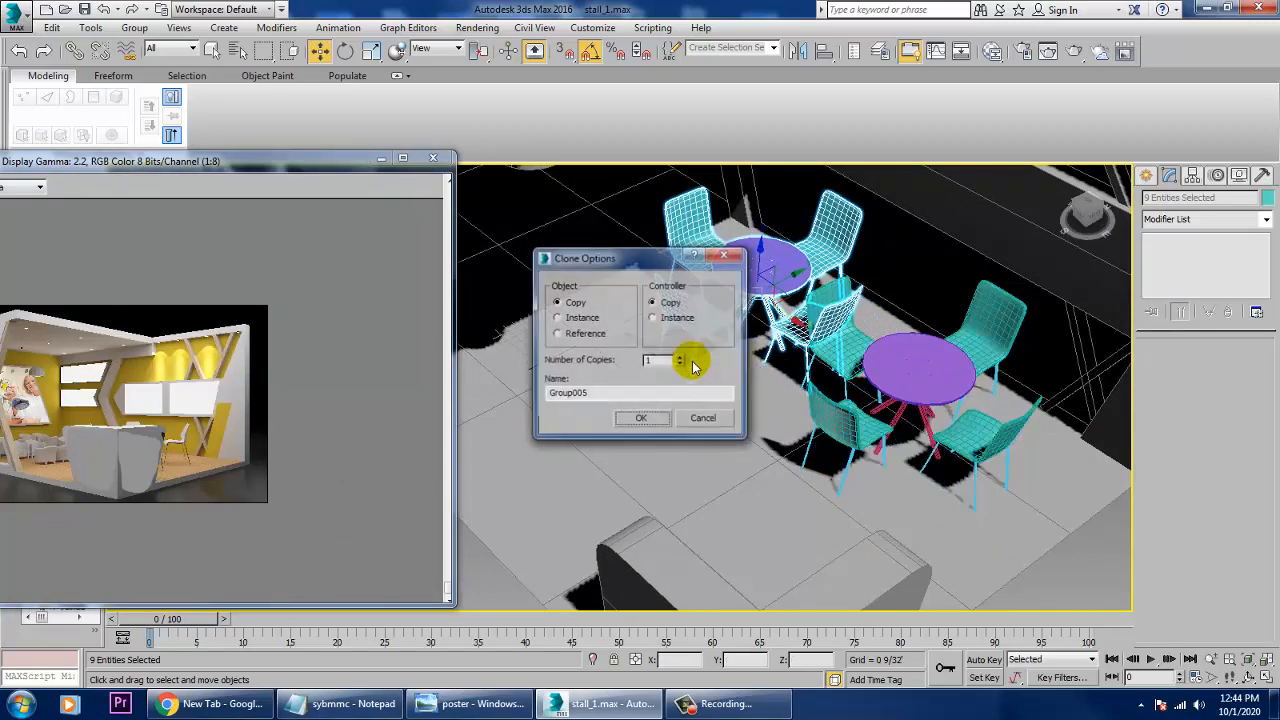
left_click(652, 421)
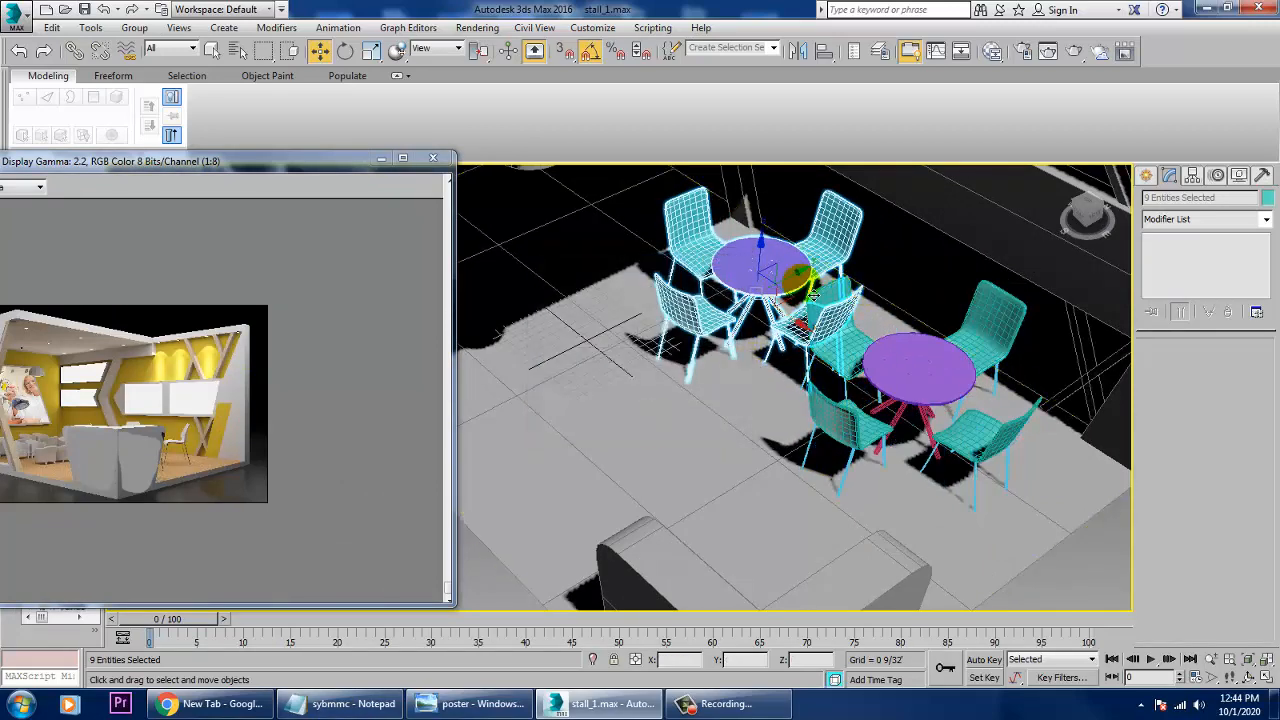
left_click_drag(805, 285, 728, 316)
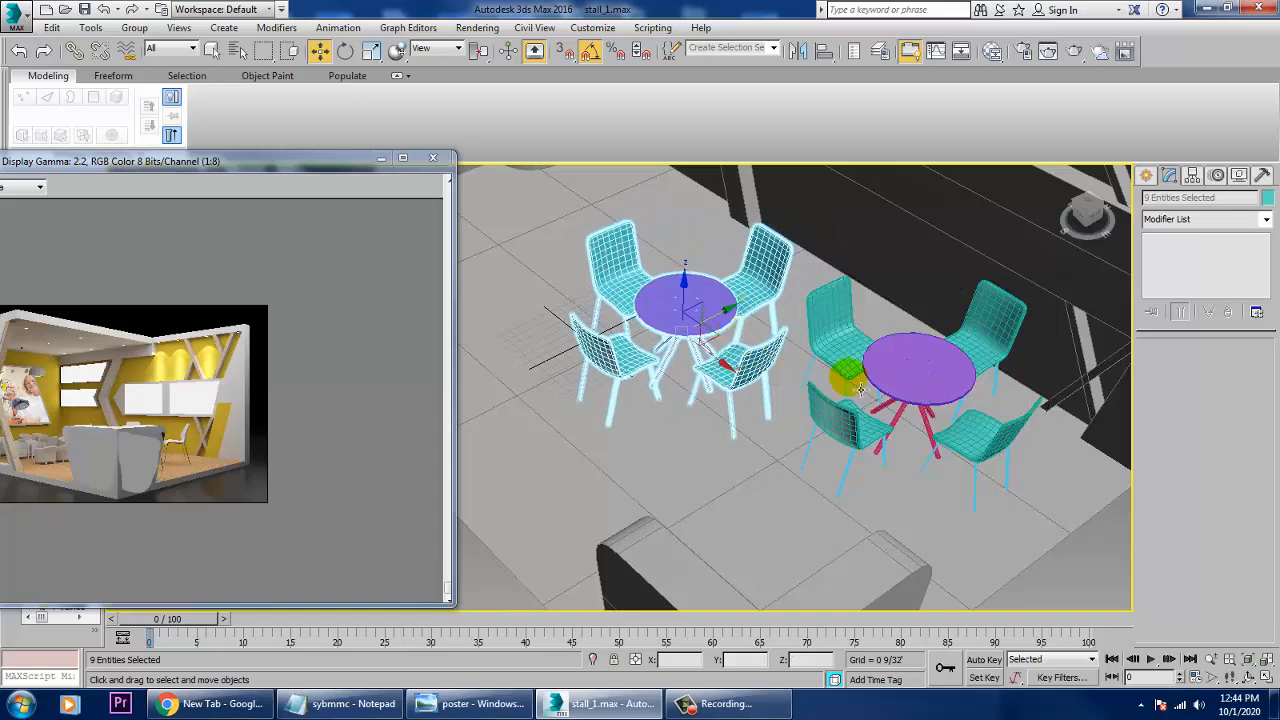
Step: Compare the furniture layout around the counter with the reference image, checking the chairs behind and beside the counter
middle_click_drag(861, 350, 857, 320, "alt")
scroll(860, 378, "down", 3)
middle_click_drag(874, 380, 926, 391, "alt")
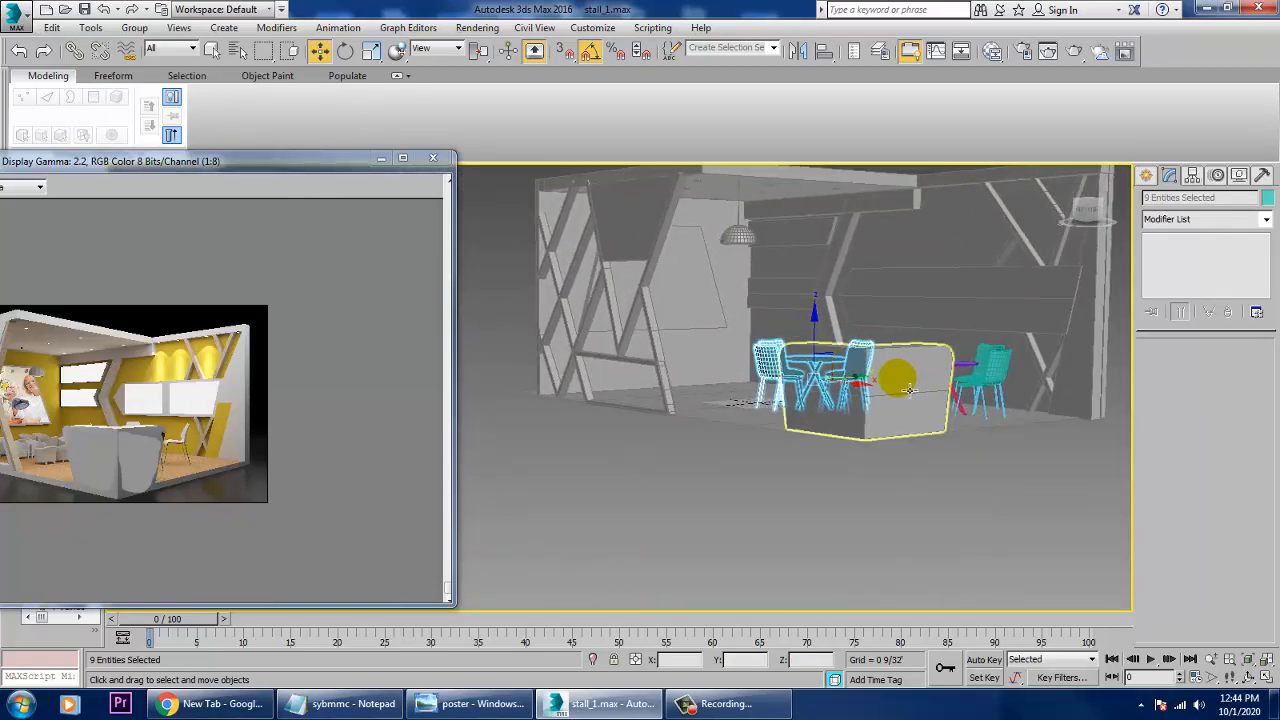
left_click(99, 460)
scroll(133, 458, "up", 2)
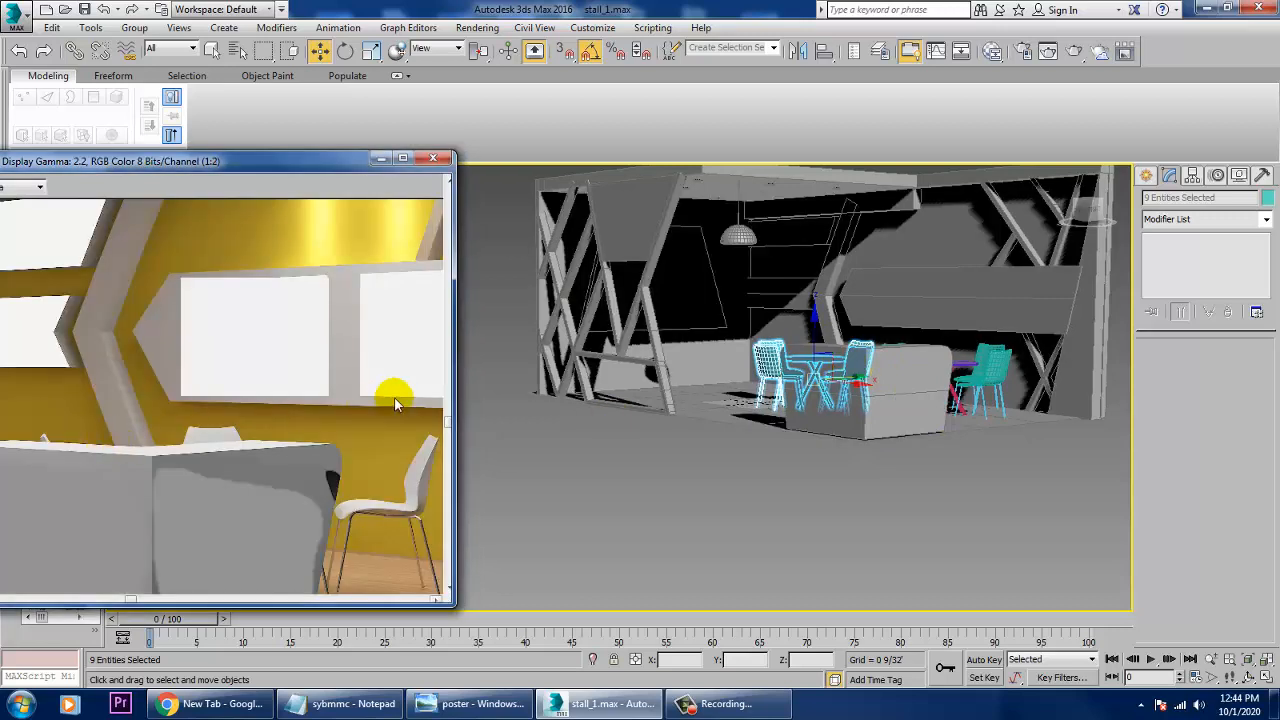
middle_click_drag(262, 406, 457, 337)
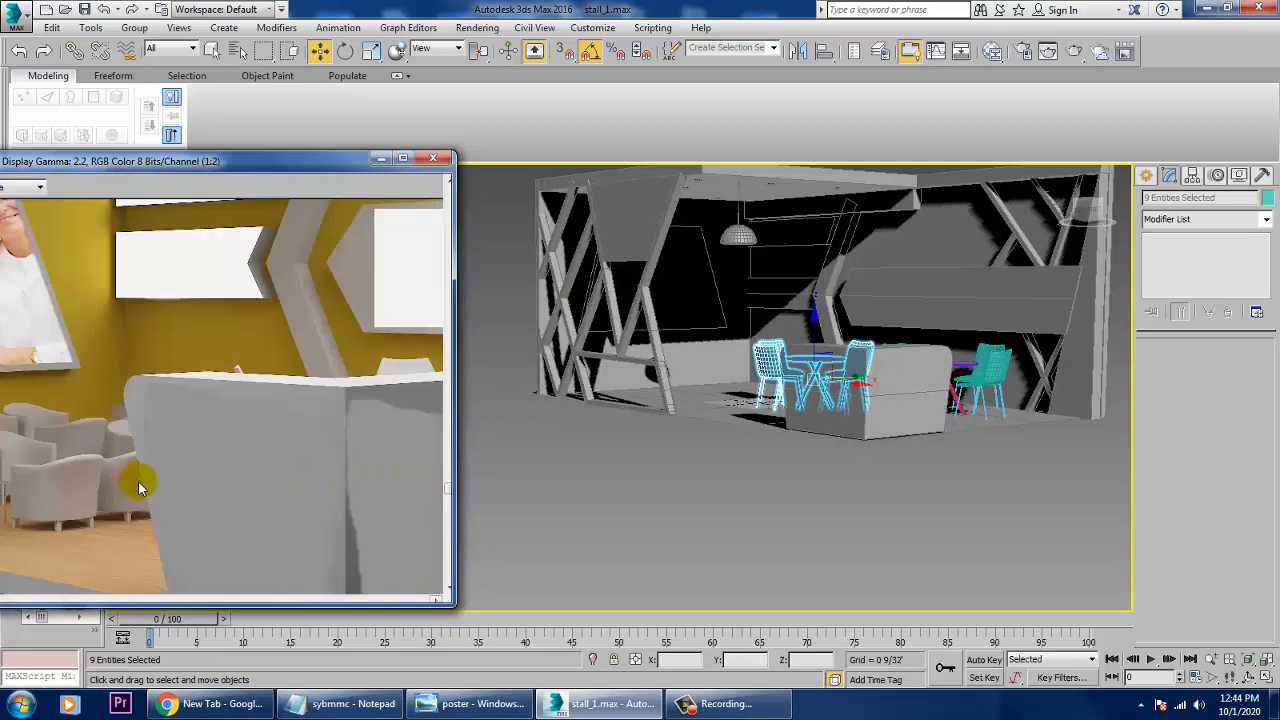
middle_click_drag(435, 502, 373, 486)
scroll(855, 420, "down", 2)
middle_click_drag(842, 398, 860, 428, "alt")
scroll(860, 428, "up", 4)
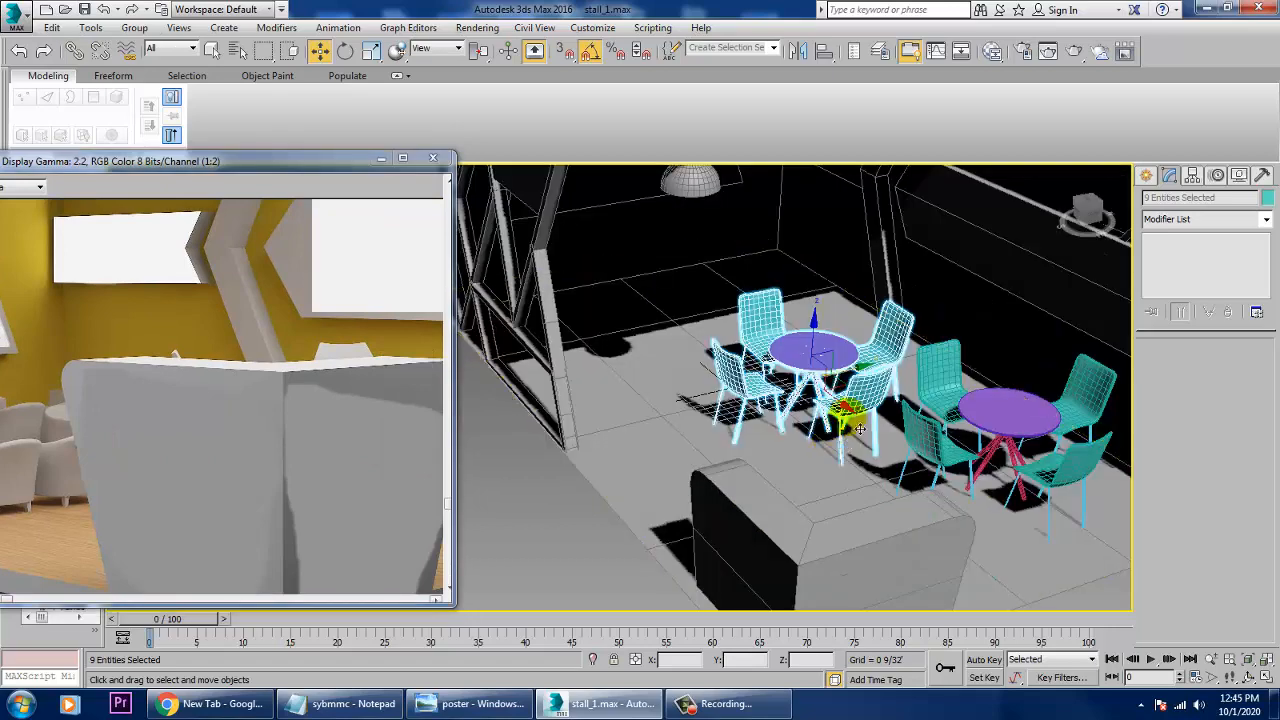
middle_click_drag(1064, 452, 1051, 451, "alt")
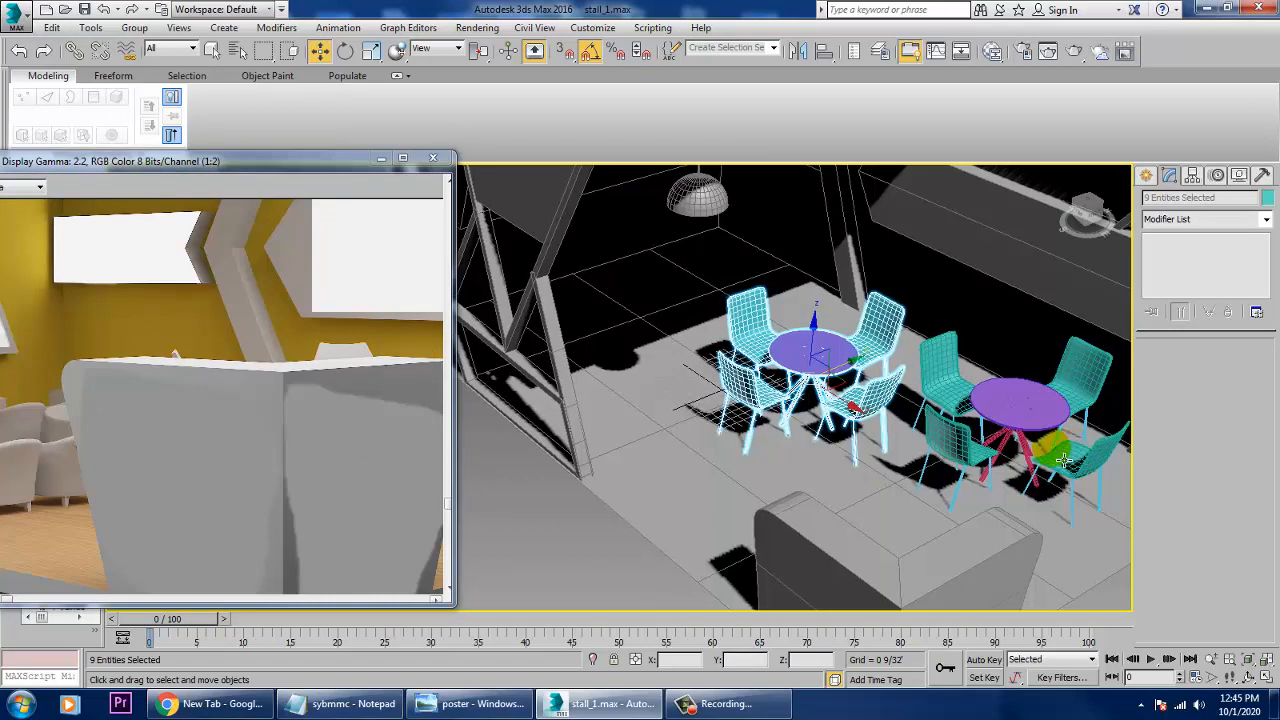
scroll(329, 447, "down", 3)
left_click(234, 447)
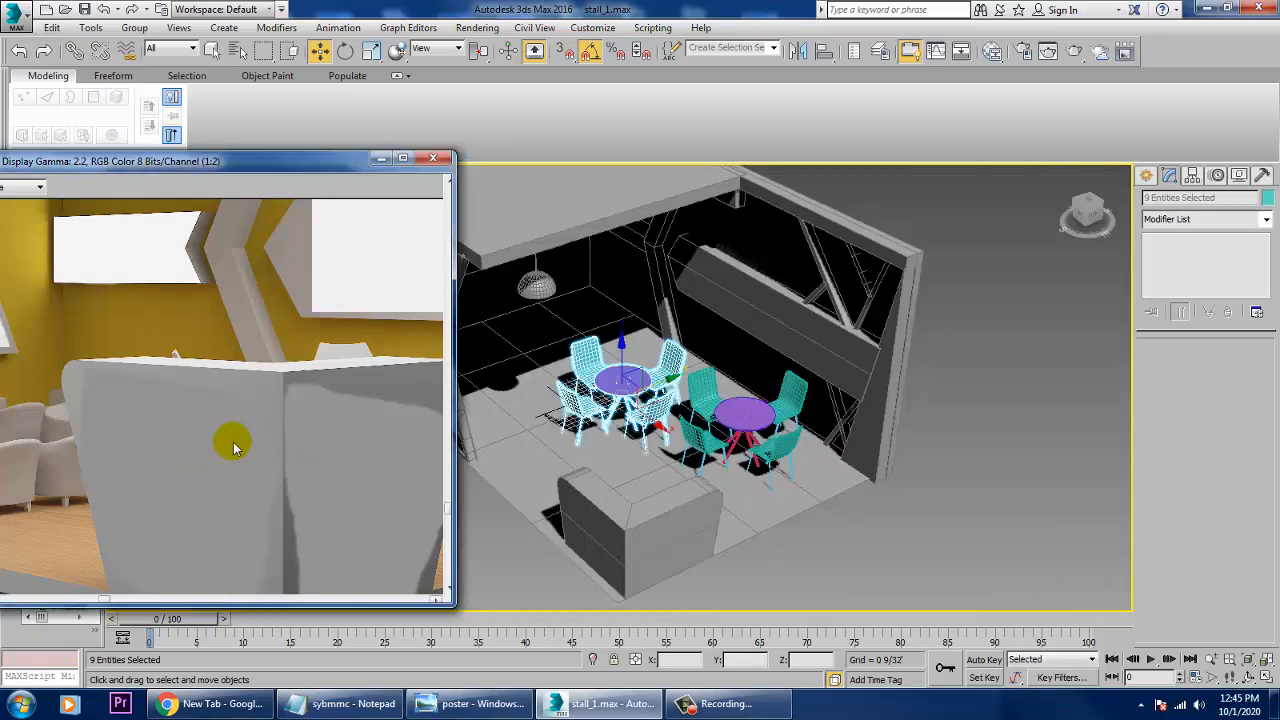
scroll(234, 447, "down", 2)
scroll(905, 455, "up", 3)
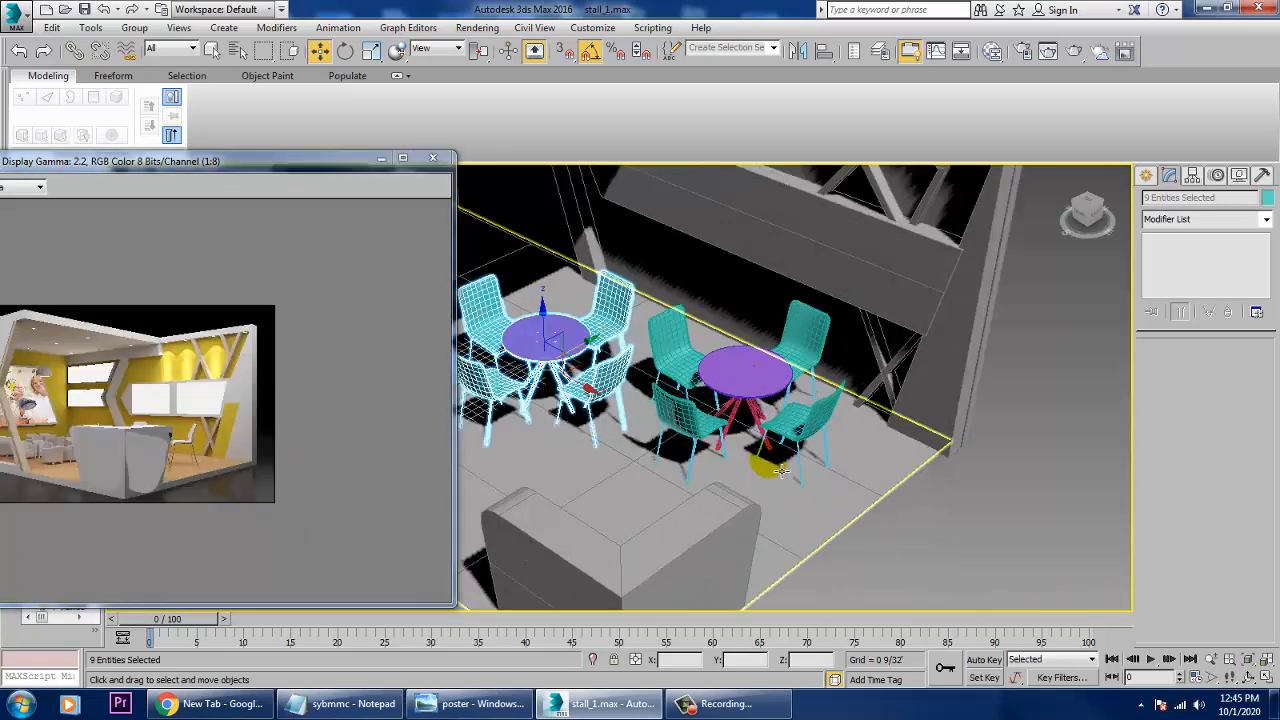
Step: Select the original table with its legs and four chairs, and shift the set slightly along X away from the copied set
left_click(795, 415)
left_click(776, 388, "ctrl")
left_click(800, 338, "ctrl")
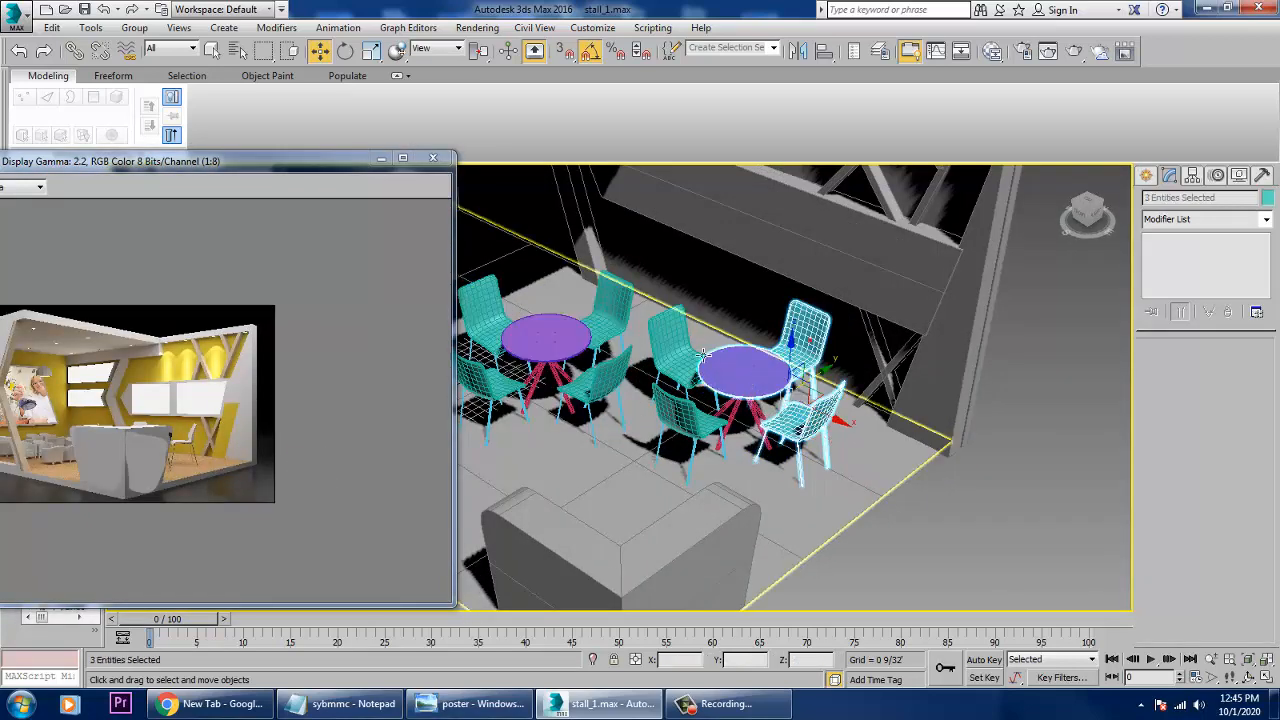
left_click(670, 352, "ctrl")
left_click(695, 432, "ctrl")
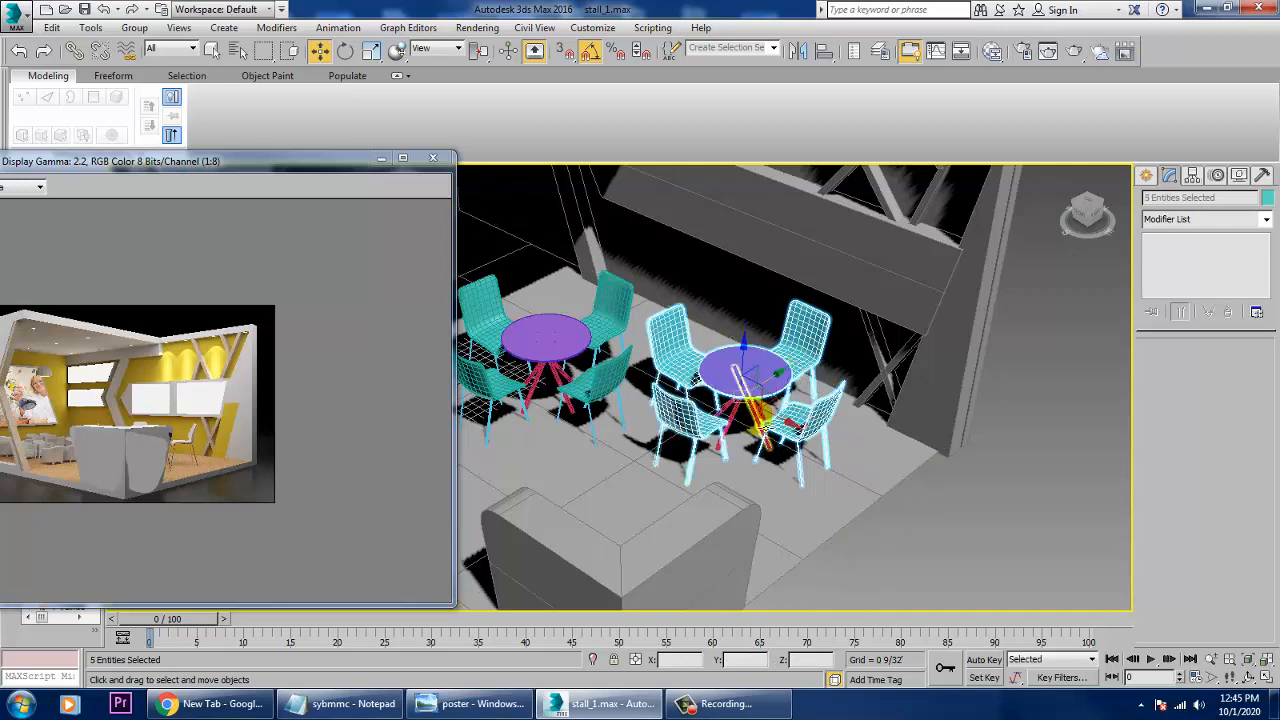
left_click(742, 428, "ctrl")
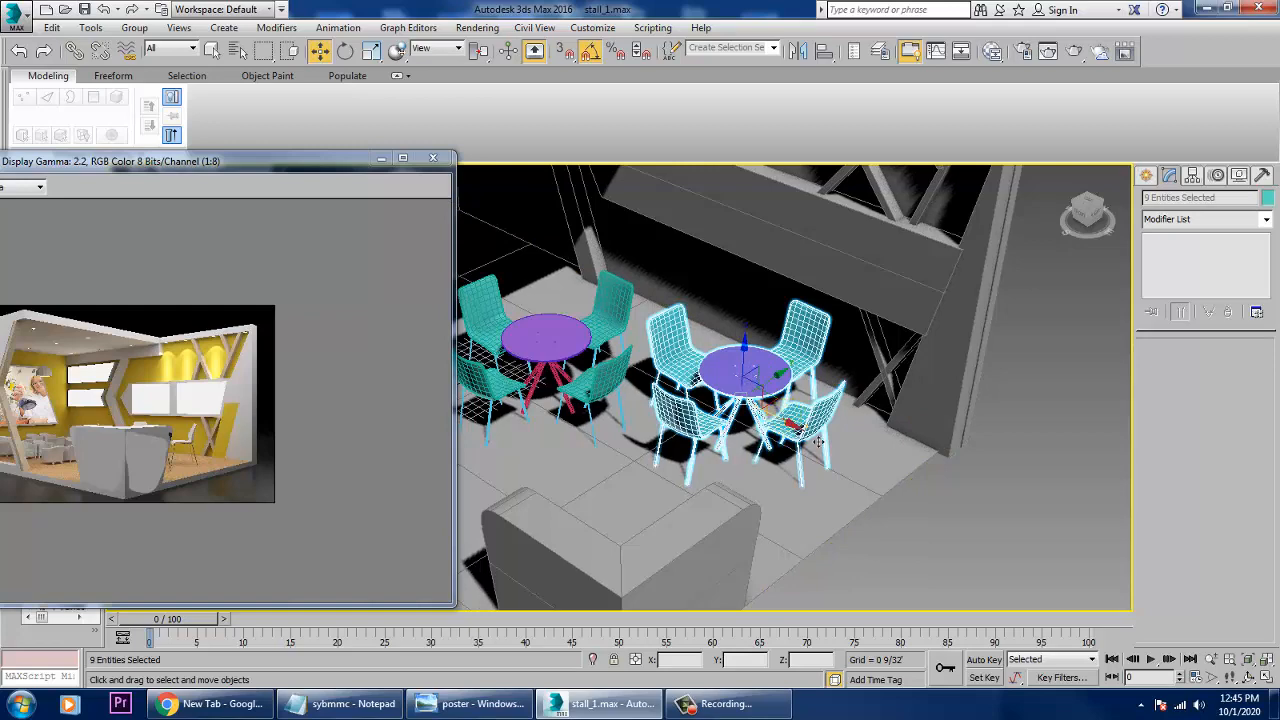
mouse_move(817, 441)
left_mouse_down()
mouse_move(865, 438)
mouse_move(826, 441)
left_mouse_up()
middle_click_drag(795, 418, 706, 377, "alt")
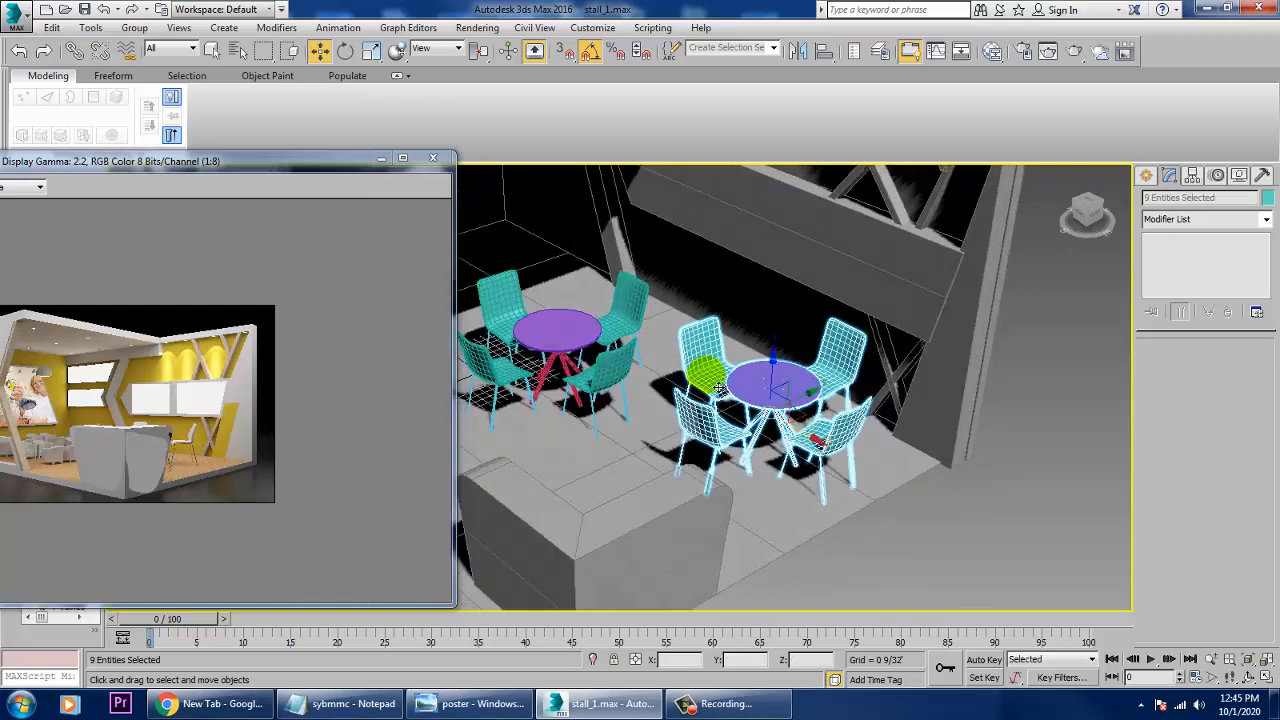
Step: Select the inner copied table with its legs and four chairs, and shift the set about 1 18/32' along X and -21/32' along Y
middle_click_drag(746, 439, 804, 478)
left_click(618, 361)
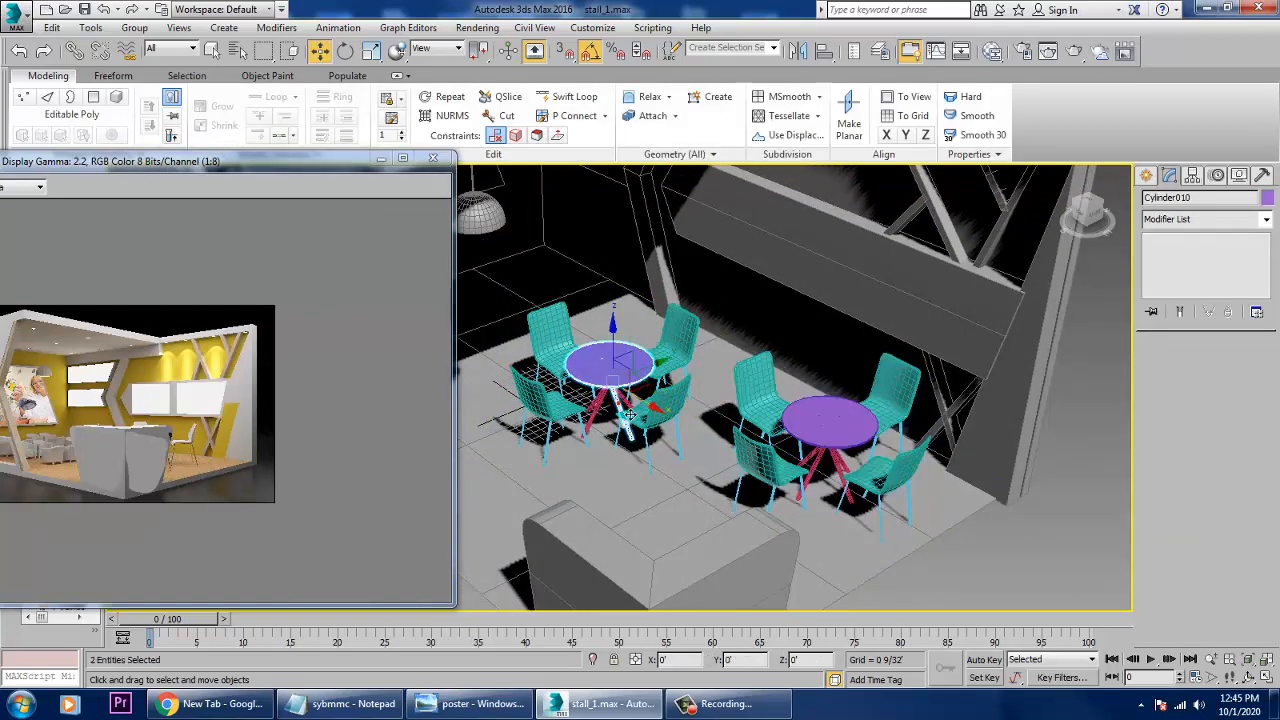
left_click(612, 416)
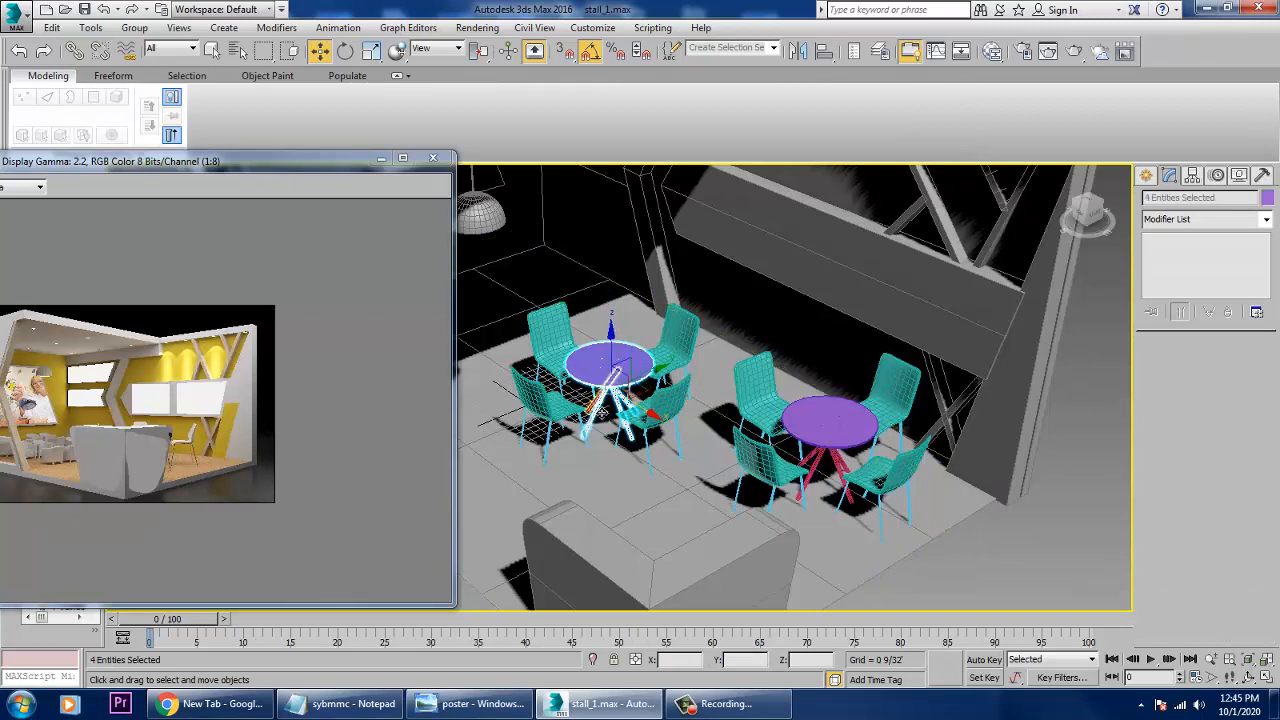
left_click(558, 348, "ctrl")
left_click(672, 350, "ctrl")
left_click(655, 418, "ctrl")
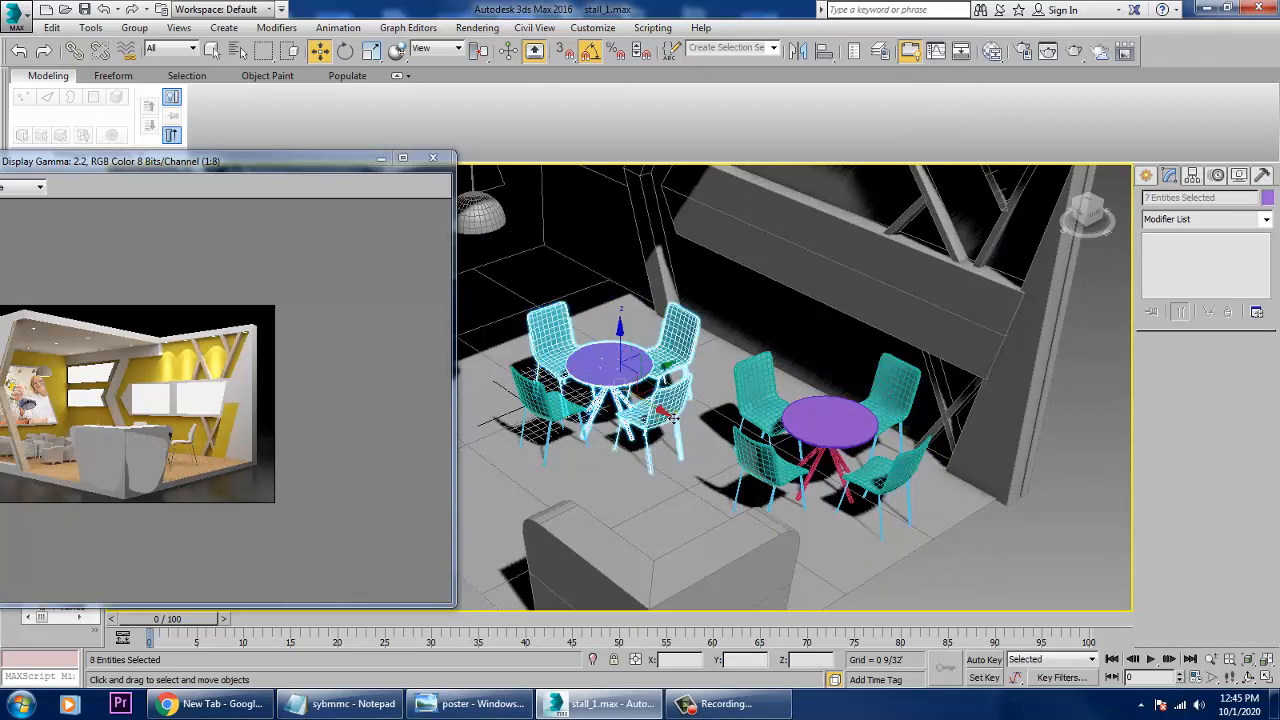
left_click(575, 425, "ctrl")
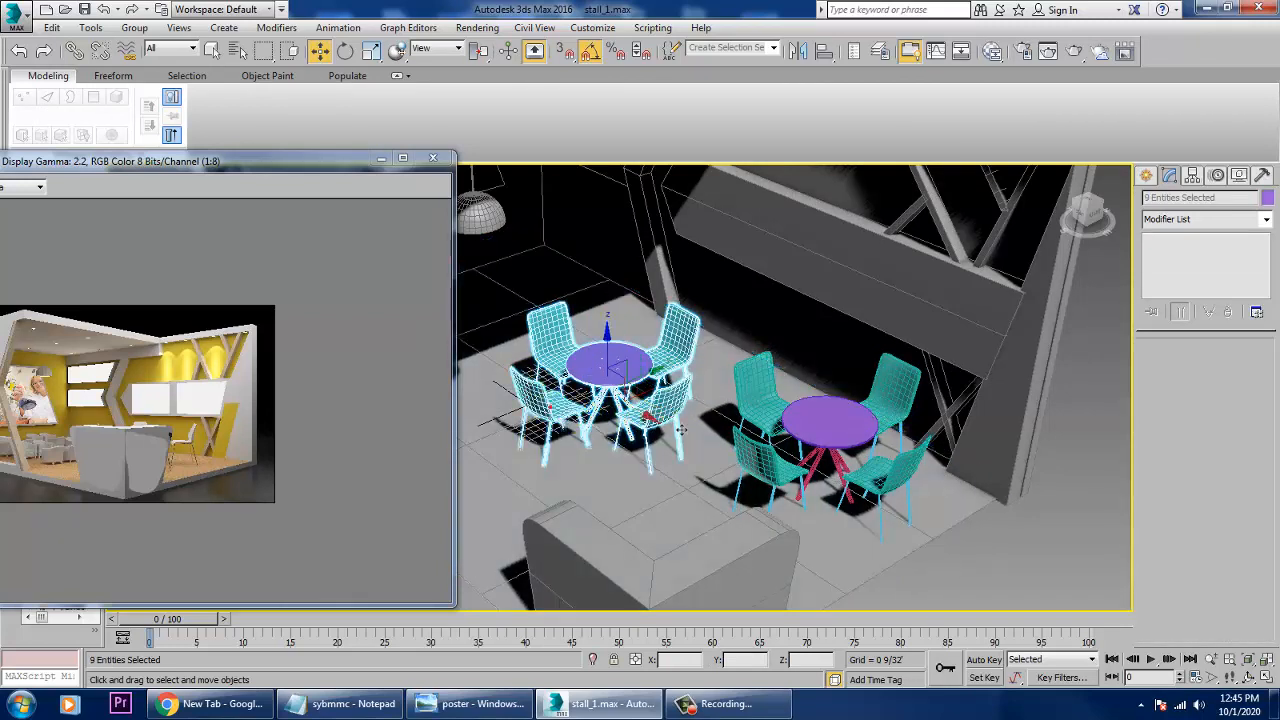
left_click_drag(655, 425, 686, 446)
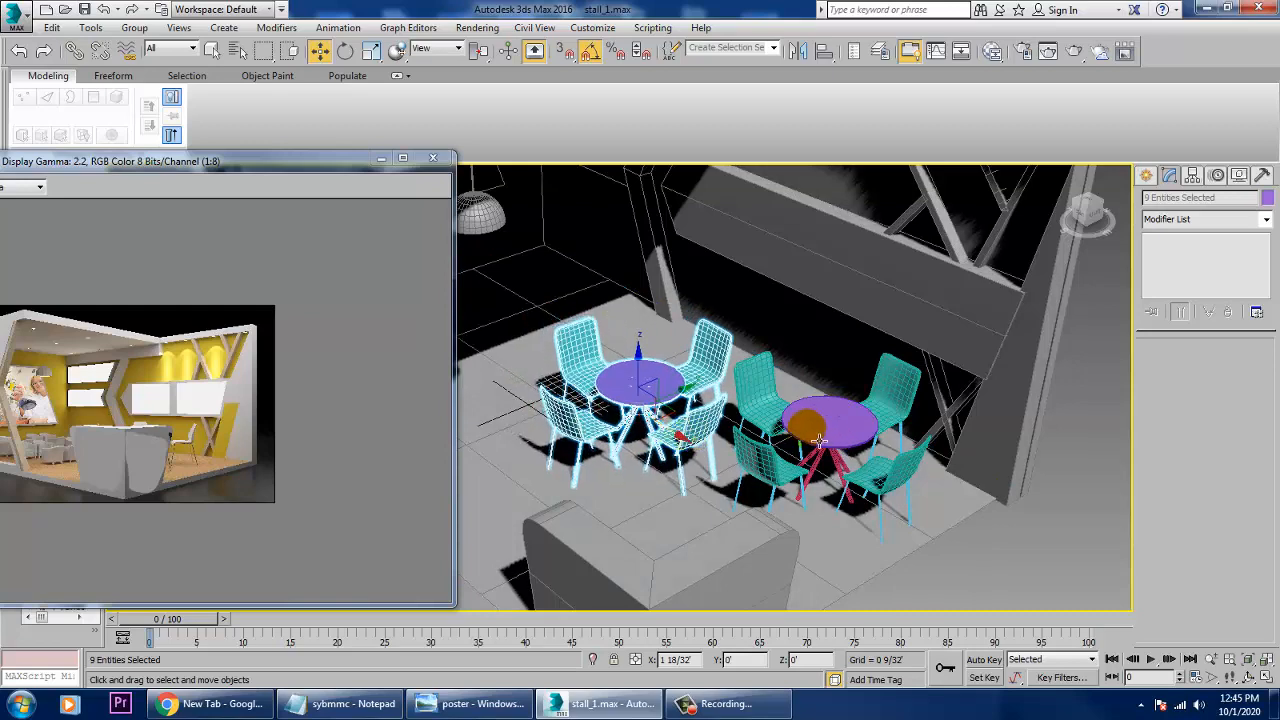
middle_click_drag(818, 440, 771, 441, "alt")
left_click_drag(694, 404, 676, 410)
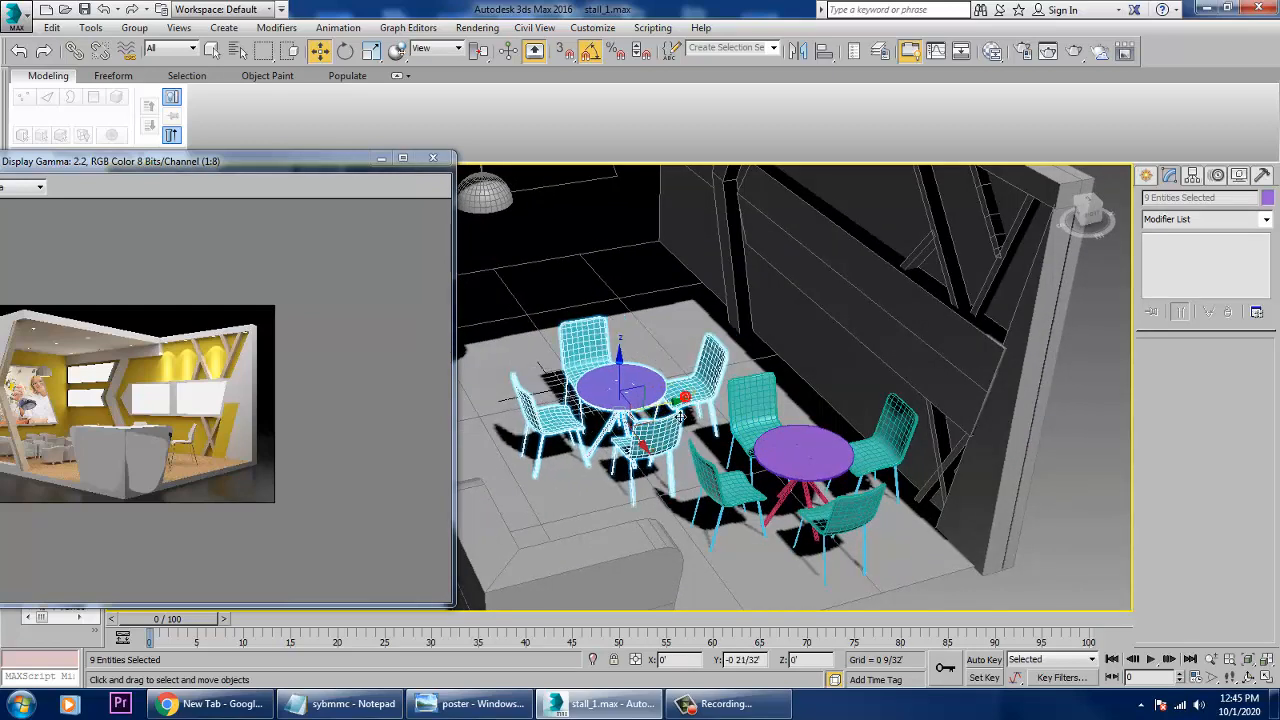
Step: Compare the furniture layout with the reference image, select every object of the stall and give them all one grey object colour
middle_click_drag(682, 414, 812, 439, "alt")
scroll(720, 394, "down", 3)
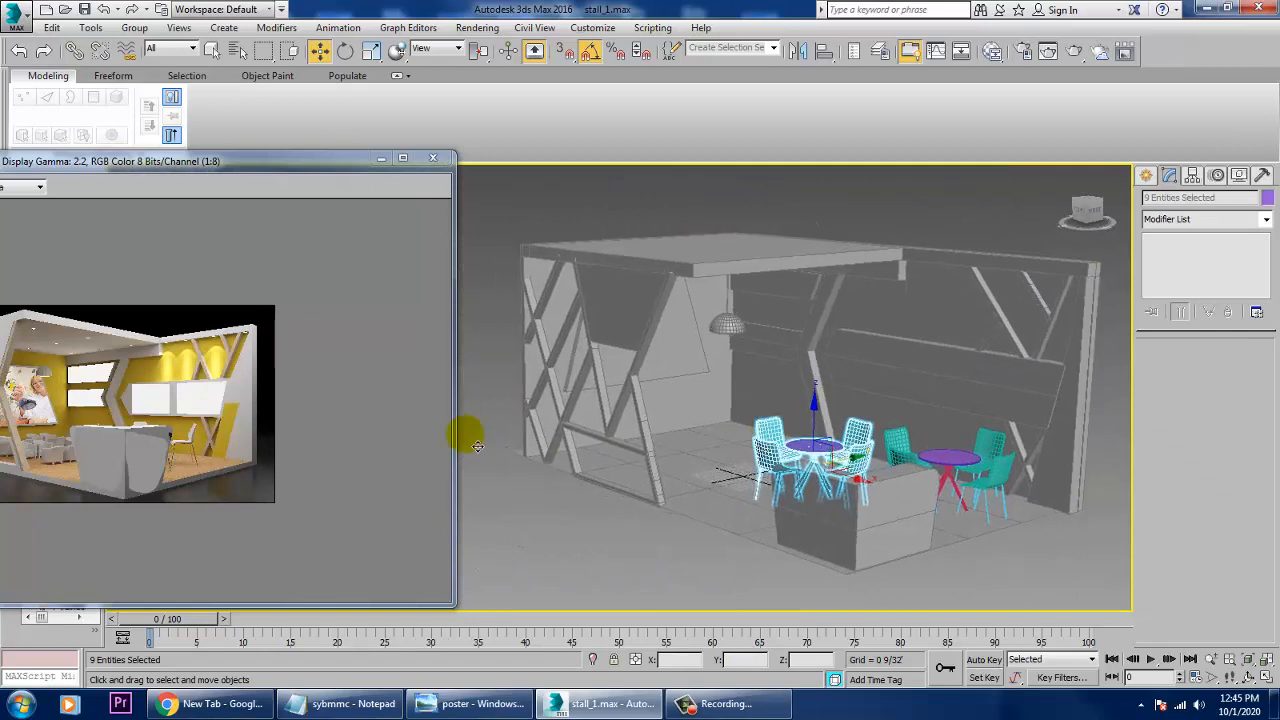
scroll(80, 436, "up", 2)
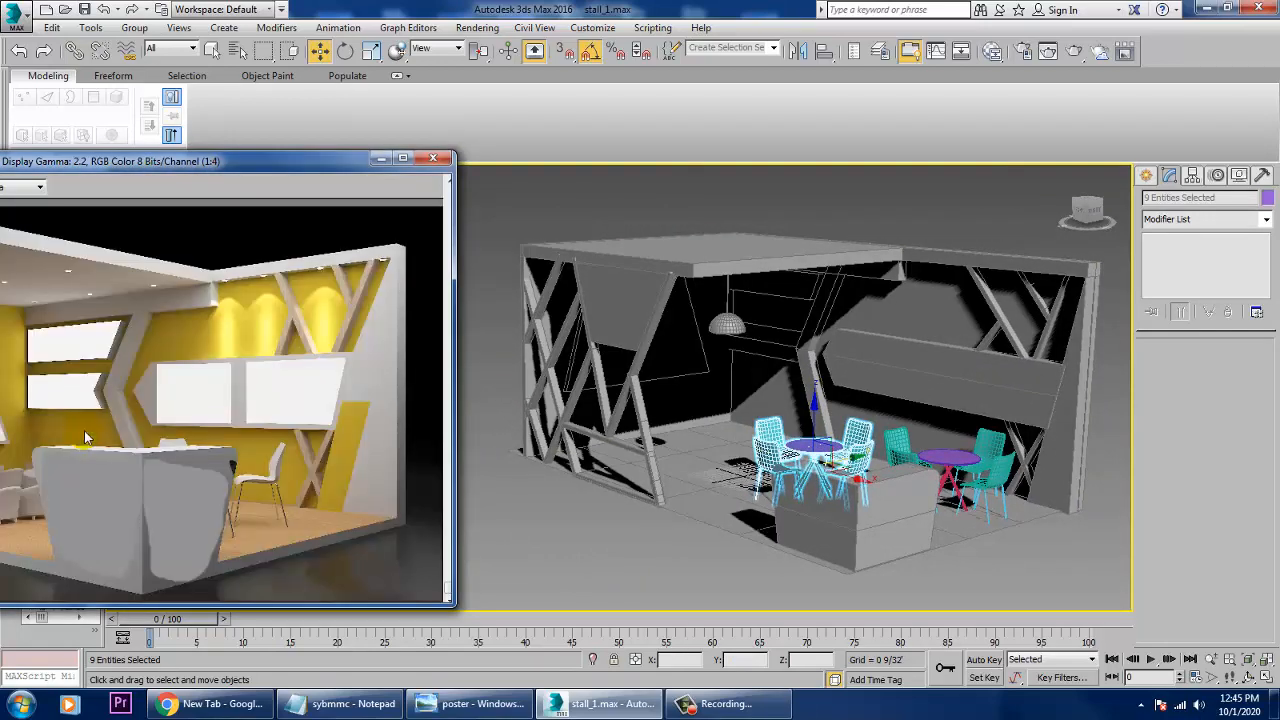
mouse_move(886, 363)
middle_mouse_down()
mouse_move(904, 496)
mouse_move(820, 369)
middle_mouse_up()
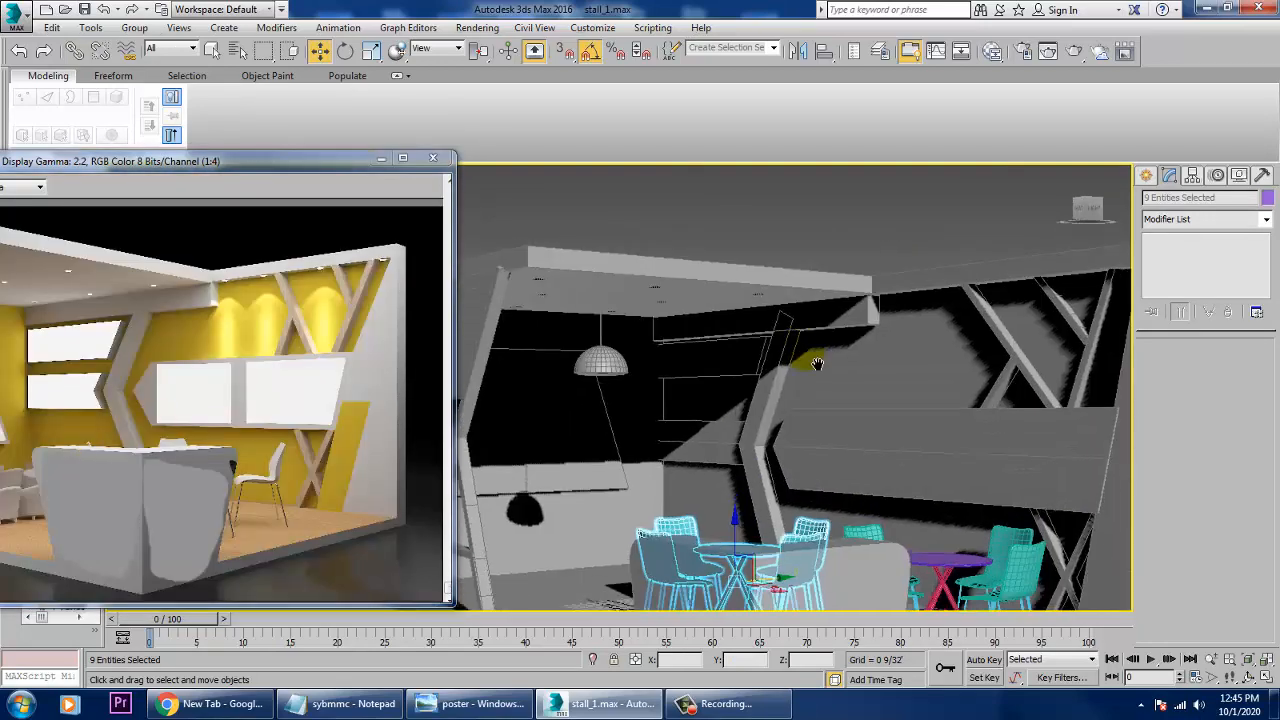
scroll(922, 403, "down", 5)
left_click_drag(564, 551, 526, 586)
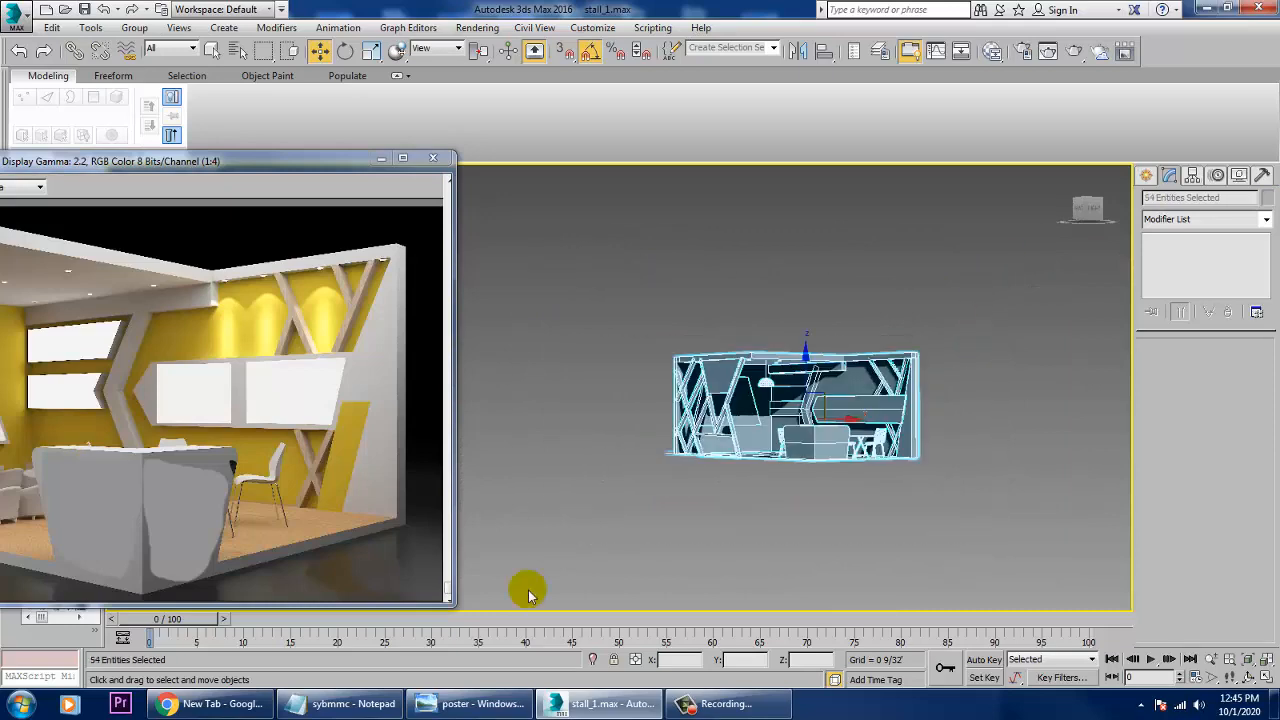
left_click(912, 532)
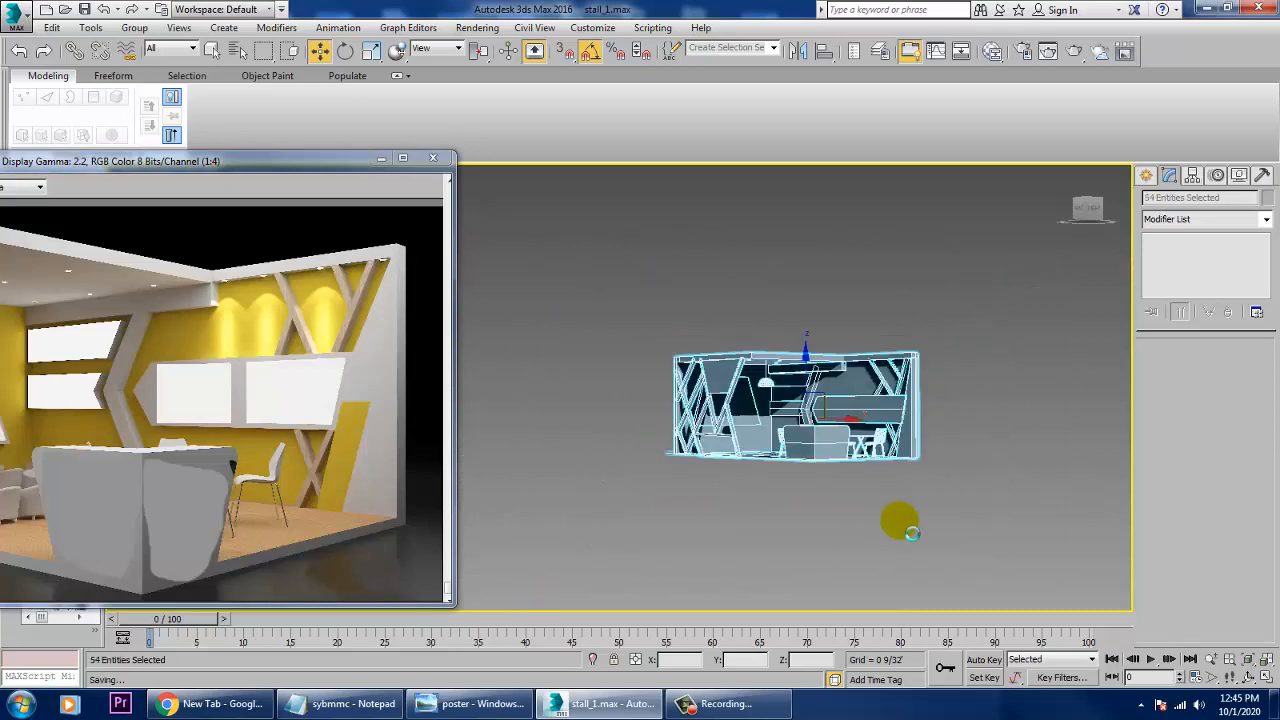
left_click(1263, 199)
left_click(720, 438)
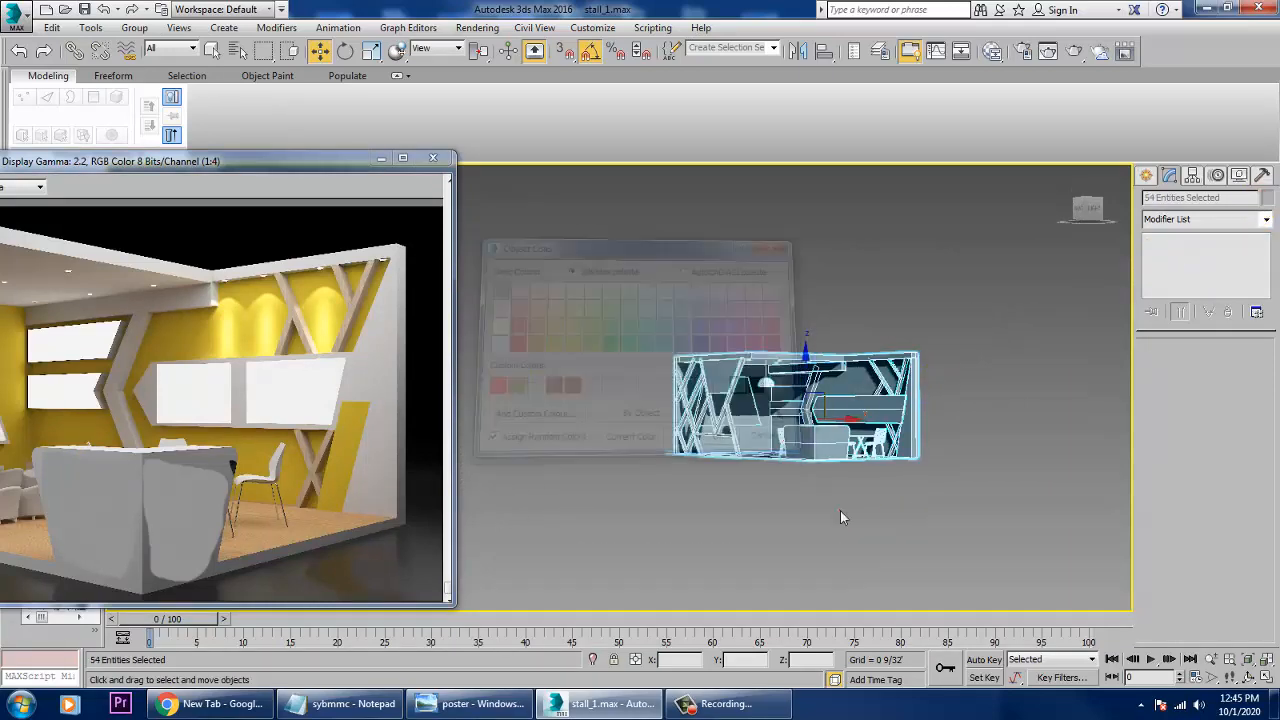
left_click(843, 506)
Step: Move the reference image beside the stall's ceiling and place one copy of a ceiling downlight along Y at the ceiling's edge
scroll(825, 489, "up", 4)
middle_click_drag(825, 489, 843, 502, "alt")
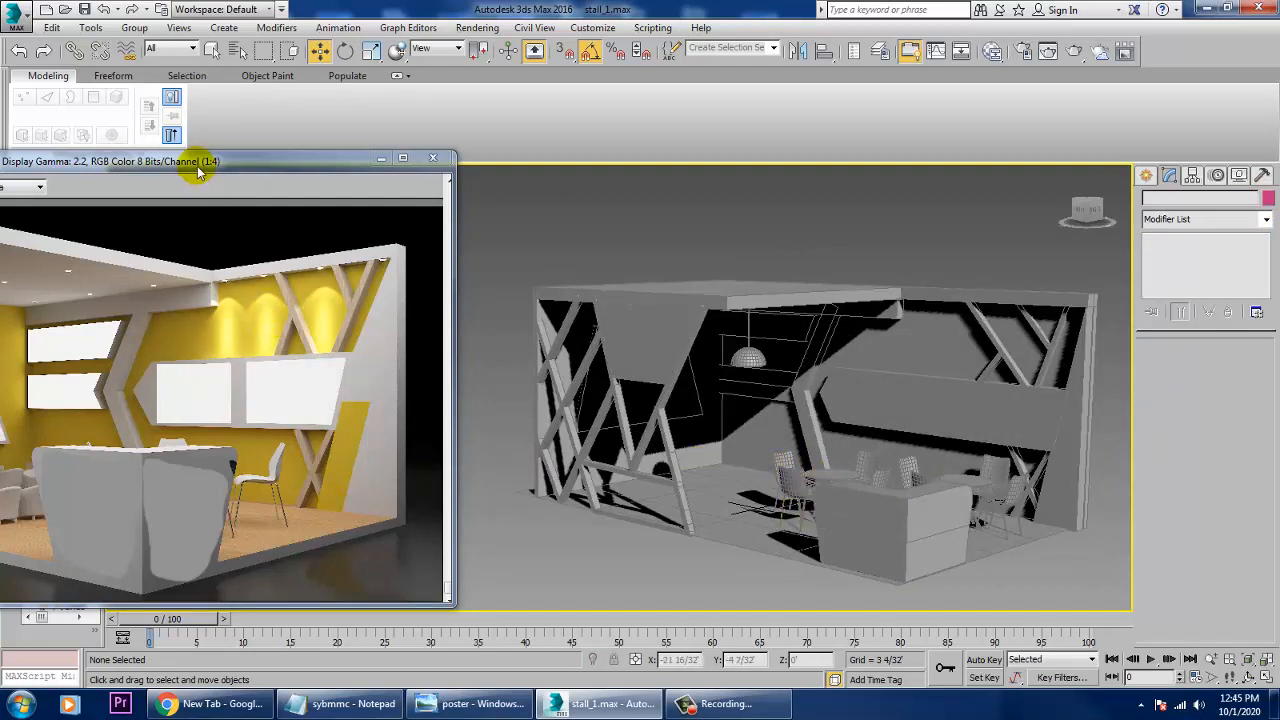
left_click_drag(197, 170, 335, 172)
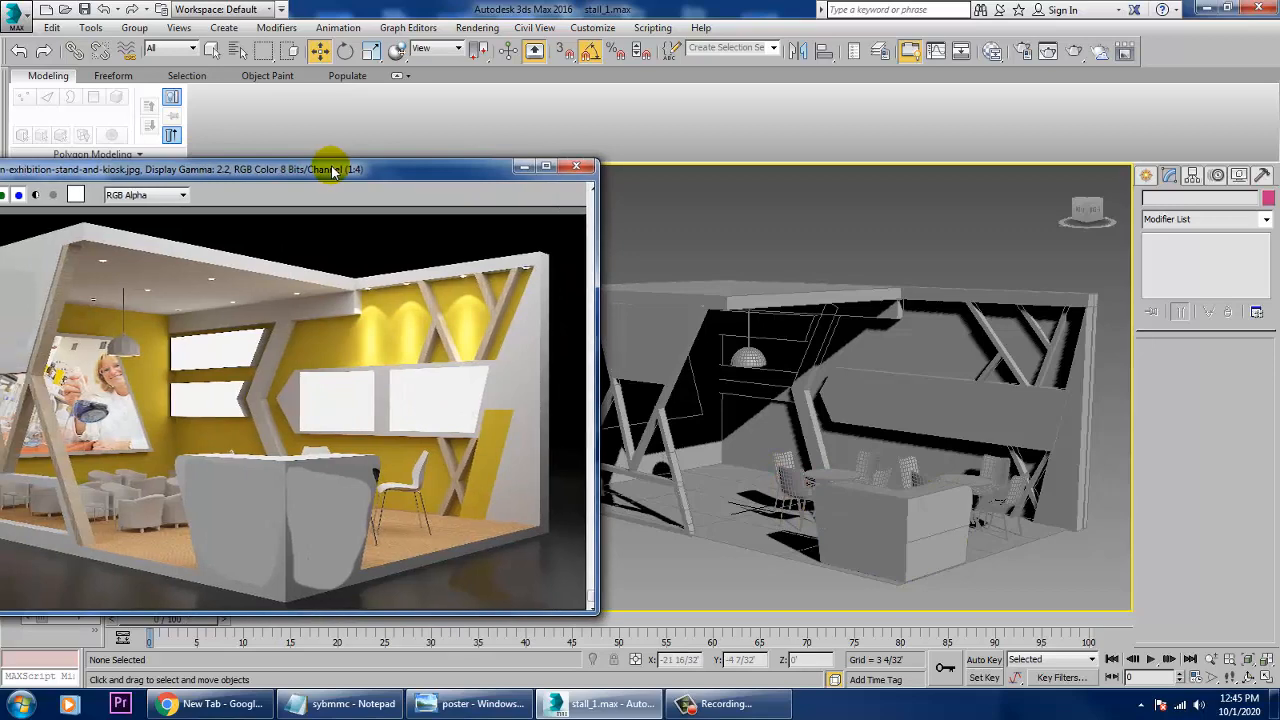
scroll(808, 357, "up", 6)
middle_click_drag(877, 389, 905, 447, "alt")
left_click(724, 297)
middle_click_drag(763, 319, 772, 306, "alt")
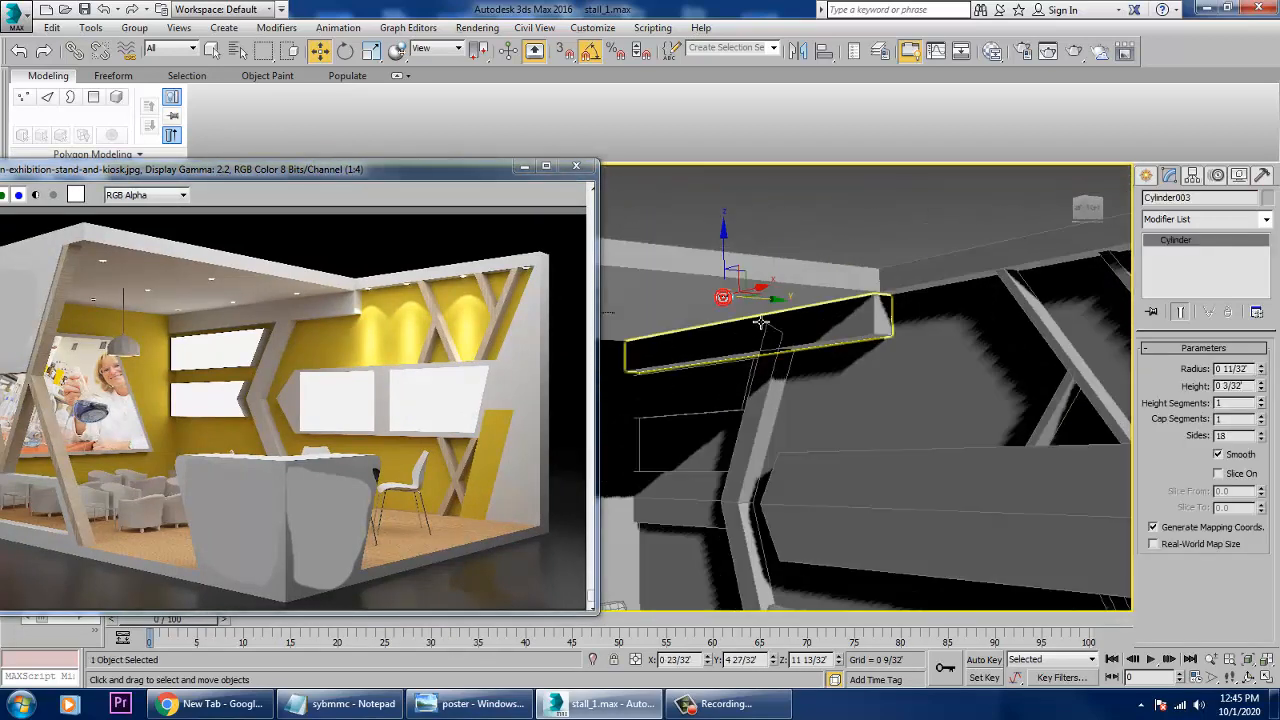
mouse_move(771, 306)
left_mouse_down("shift")
mouse_move(937, 314)
mouse_move(922, 316)
left_mouse_up("shift")
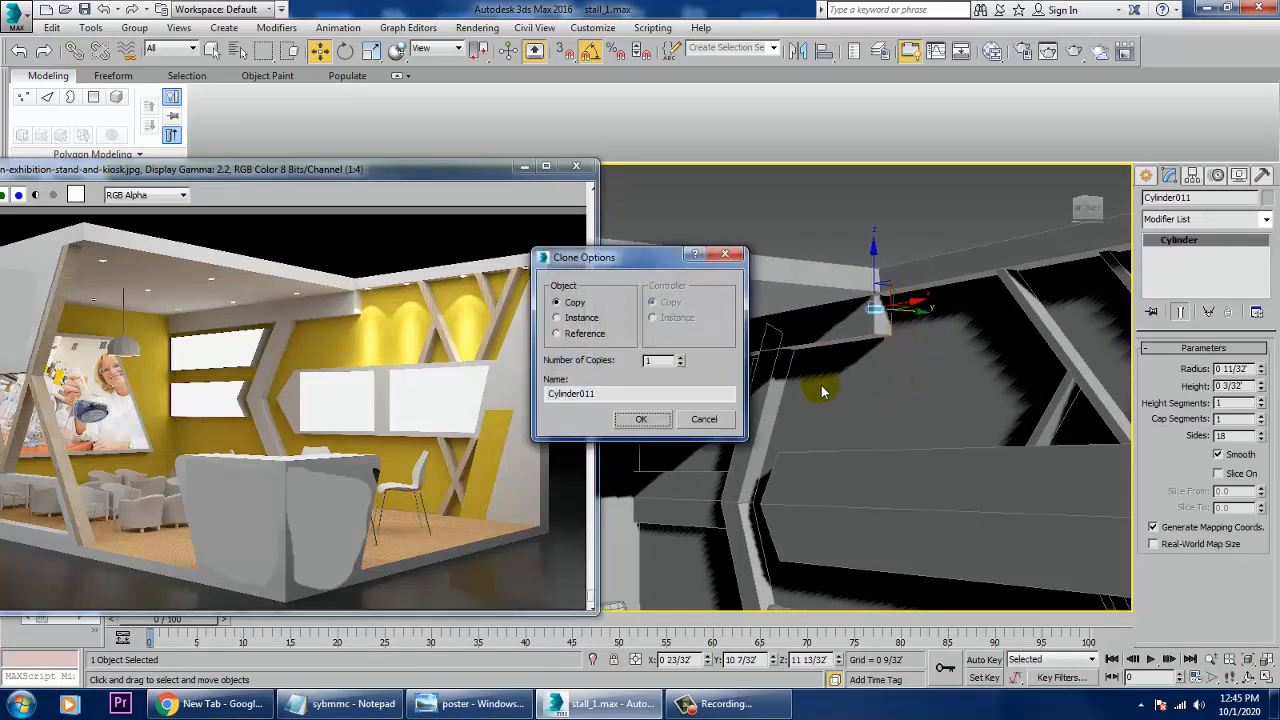
left_click(610, 419)
Step: Move the copied downlight under the back wall's top ledge beside the ceiling corner, to about X 3 24/32', Y 8 13/32'
middle_click_drag(640, 410, 935, 327, "alt")
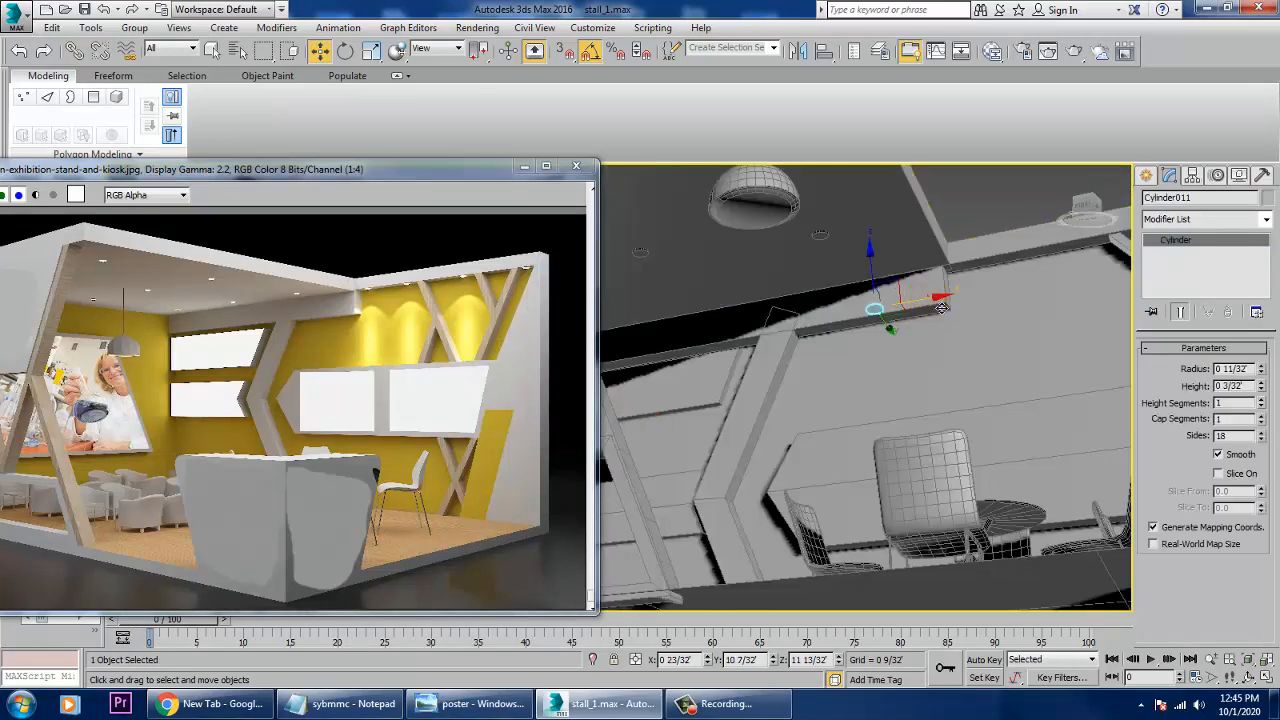
mouse_move(1043, 291)
middle_mouse_down("alt")
mouse_move(930, 366)
mouse_move(1043, 312)
middle_mouse_up("alt")
left_click_drag(1069, 308, 1022, 305)
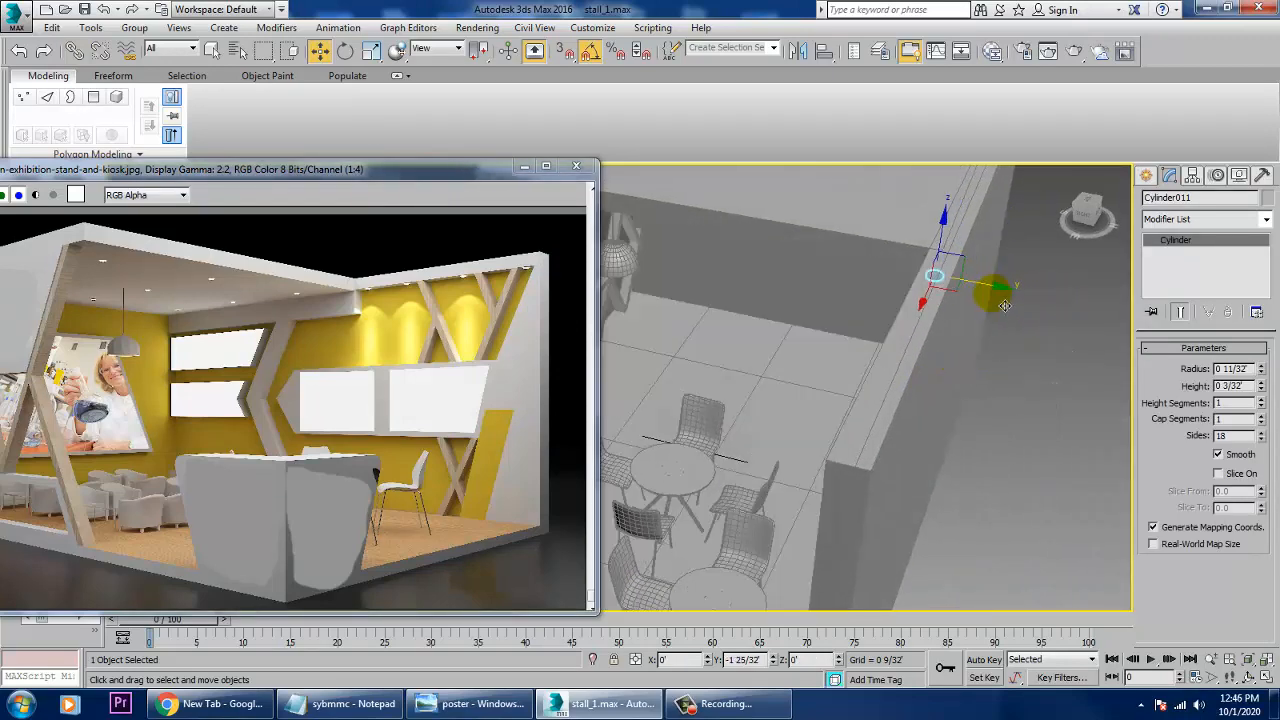
middle_click_drag(834, 316, 950, 292, "alt")
scroll(946, 292, "up", 2)
scroll(942, 322, "up", 2)
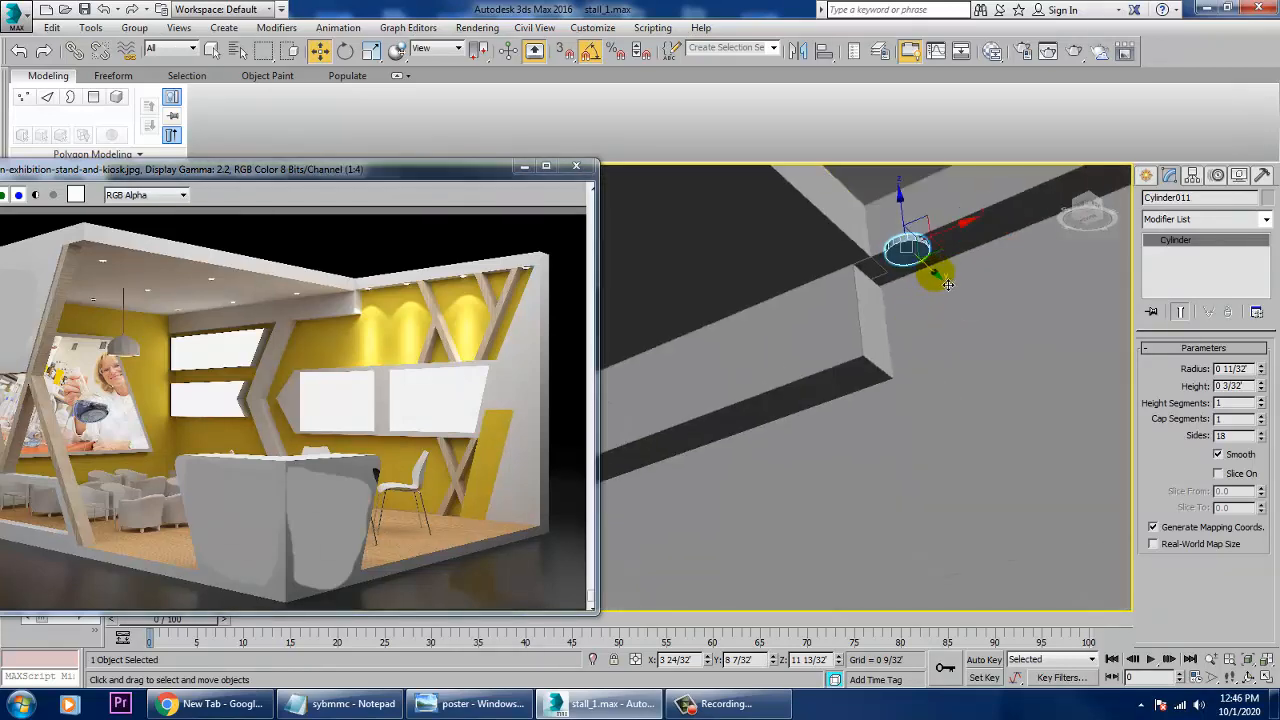
left_click_drag(947, 285, 956, 299)
middle_click_drag(956, 299, 800, 345, "alt")
scroll(760, 380, "down", 2)
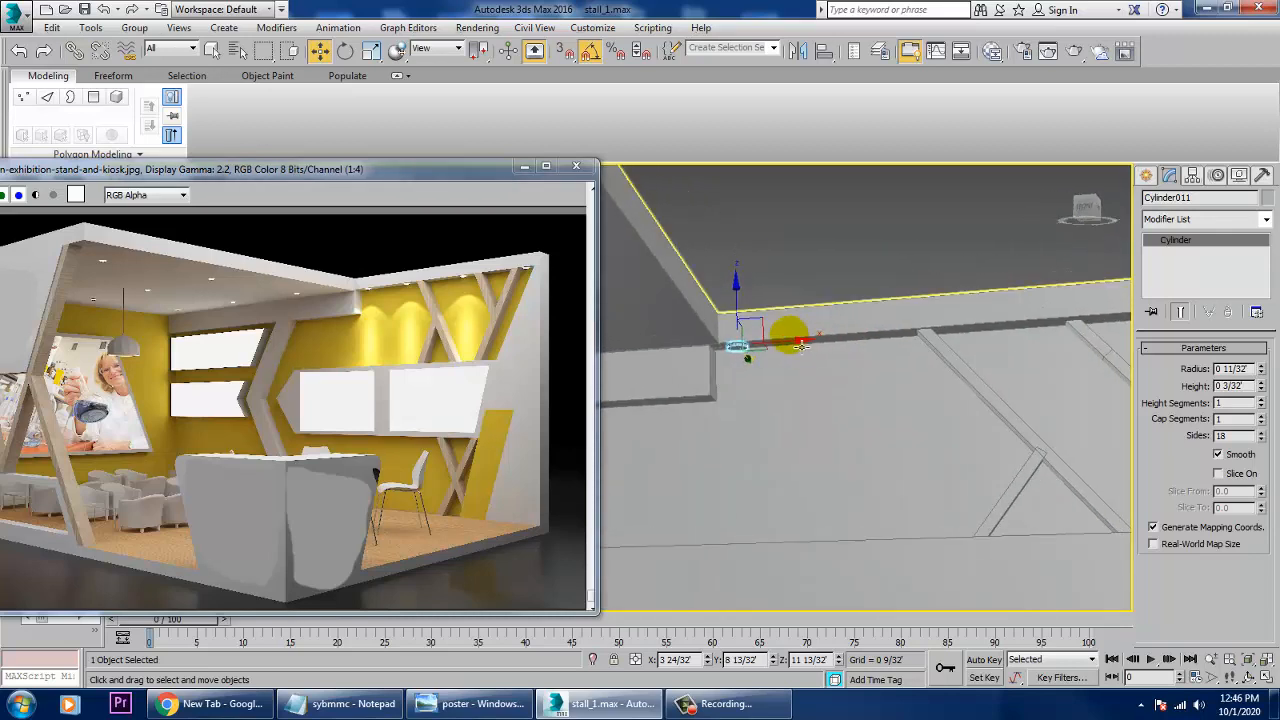
Step: Copy the downlight four times along X under the back wall's top ledge, ending near the wall's outer end at about X 13 30/32'
mouse_move(800, 350)
left_mouse_down("shift")
mouse_move(942, 364)
mouse_move(930, 358)
left_mouse_up("shift")
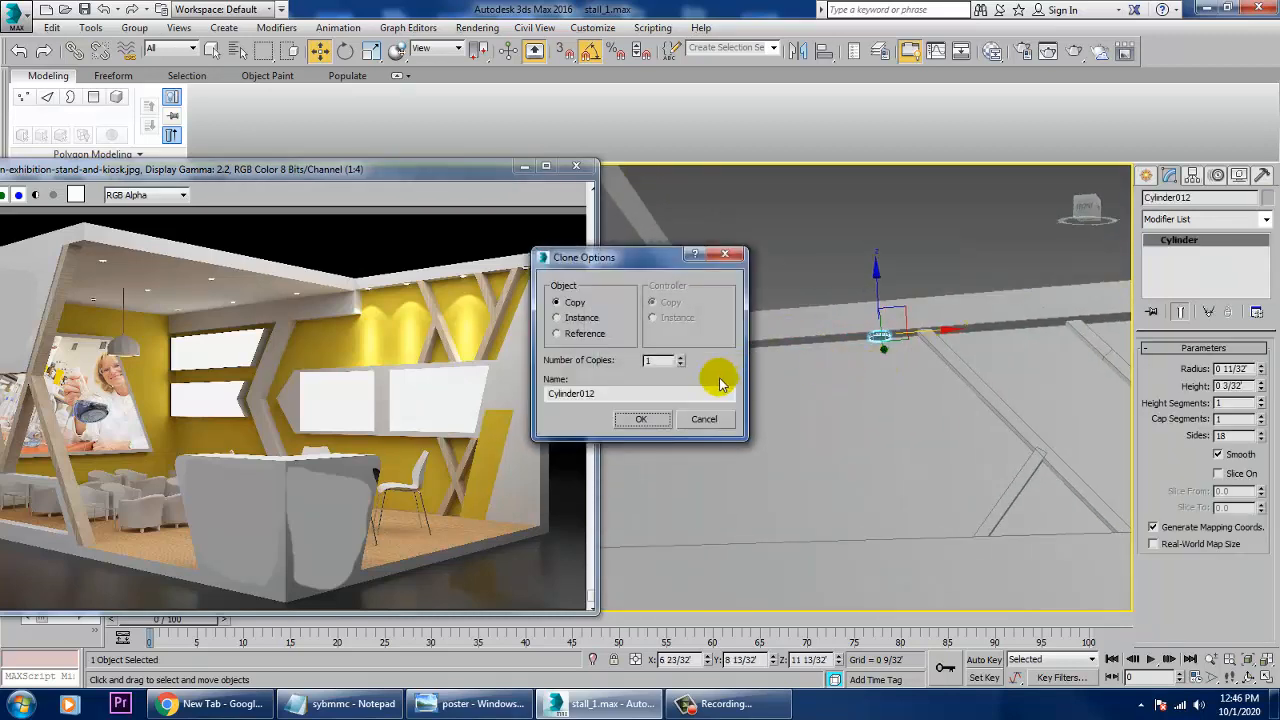
left_click(643, 422)
middle_click_drag(912, 431, 764, 444)
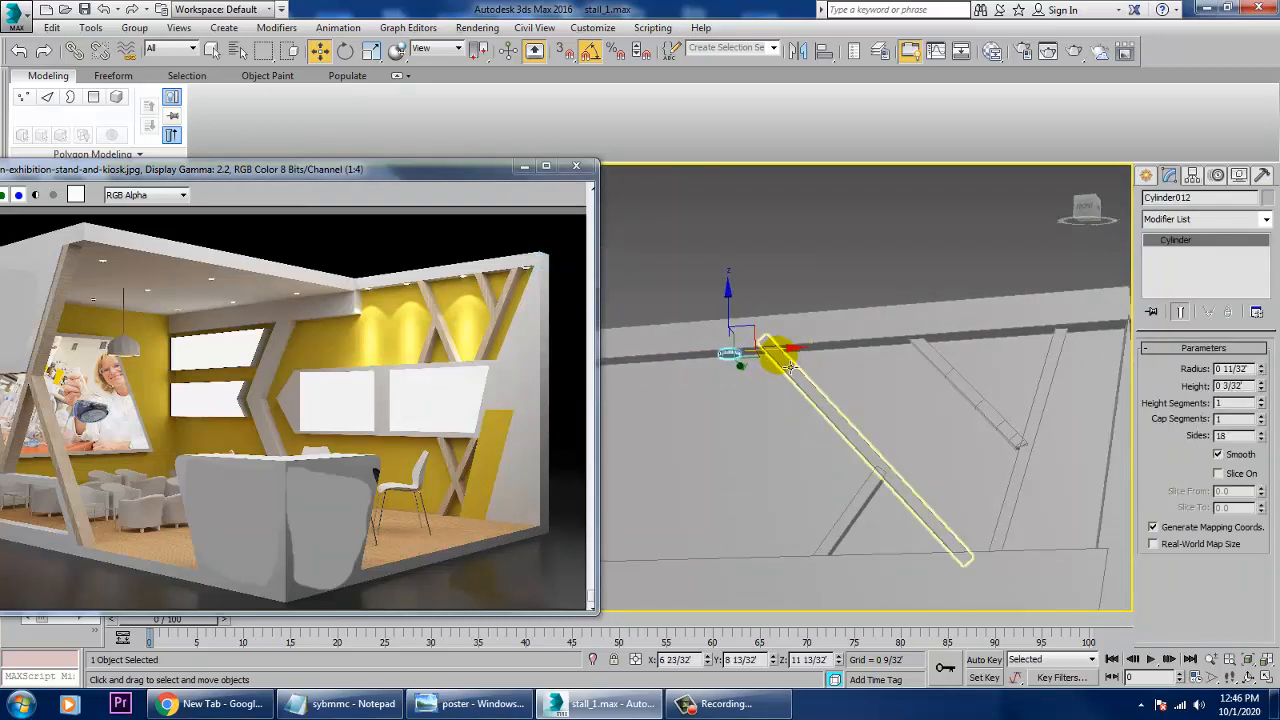
left_click_drag(788, 358, 929, 378)
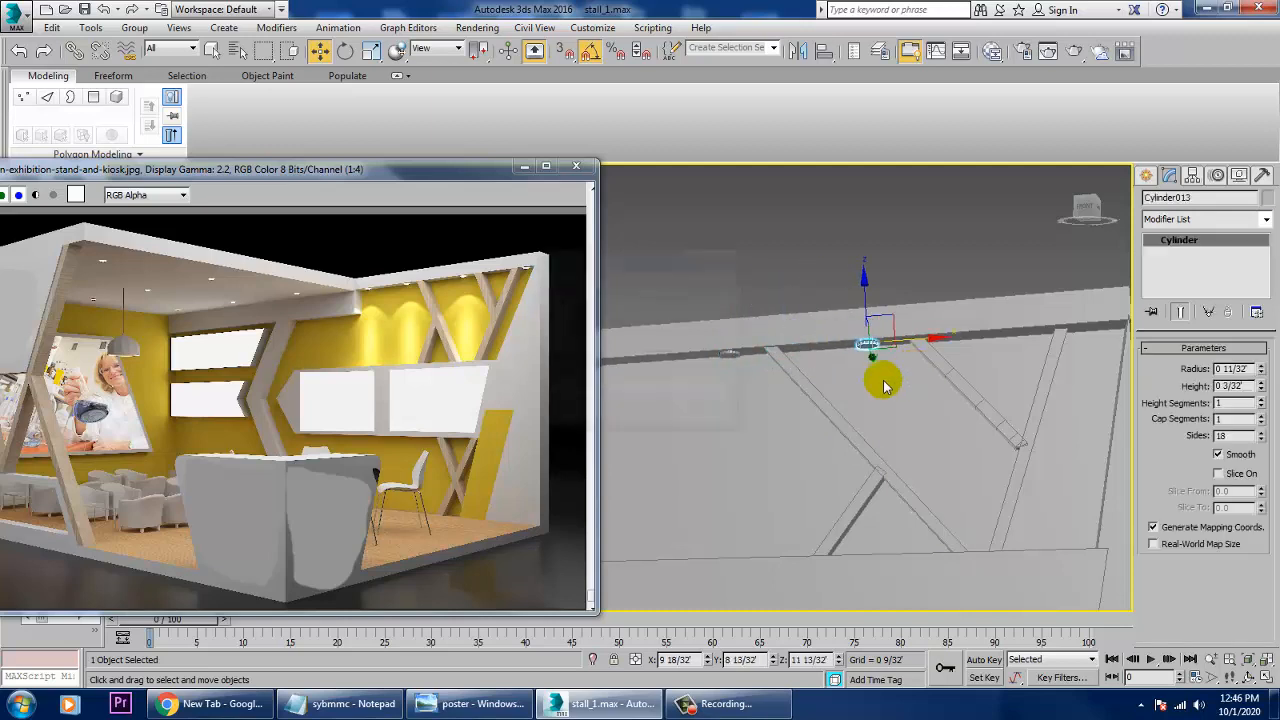
left_click(645, 420)
middle_click_drag(943, 414, 877, 424)
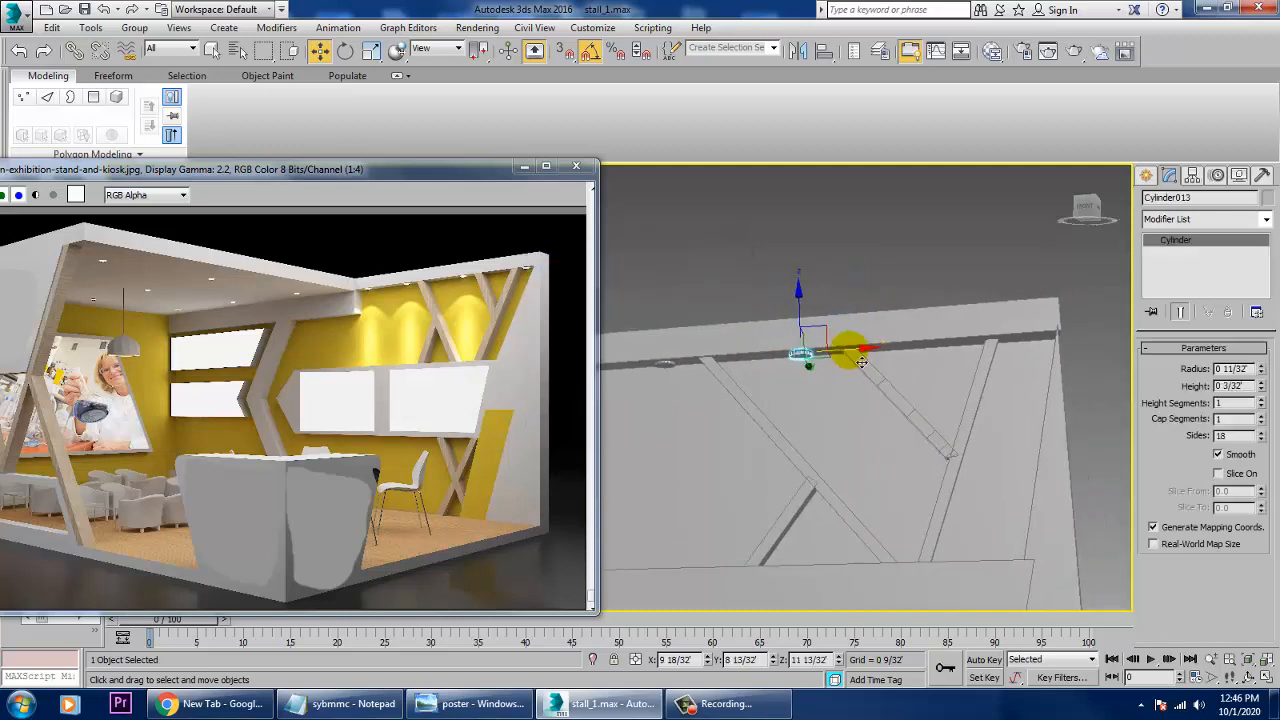
mouse_move(861, 362)
left_mouse_down("shift")
mouse_move(998, 370)
mouse_move(997, 337)
mouse_move(1086, 355)
left_mouse_up("shift")
left_click(648, 417)
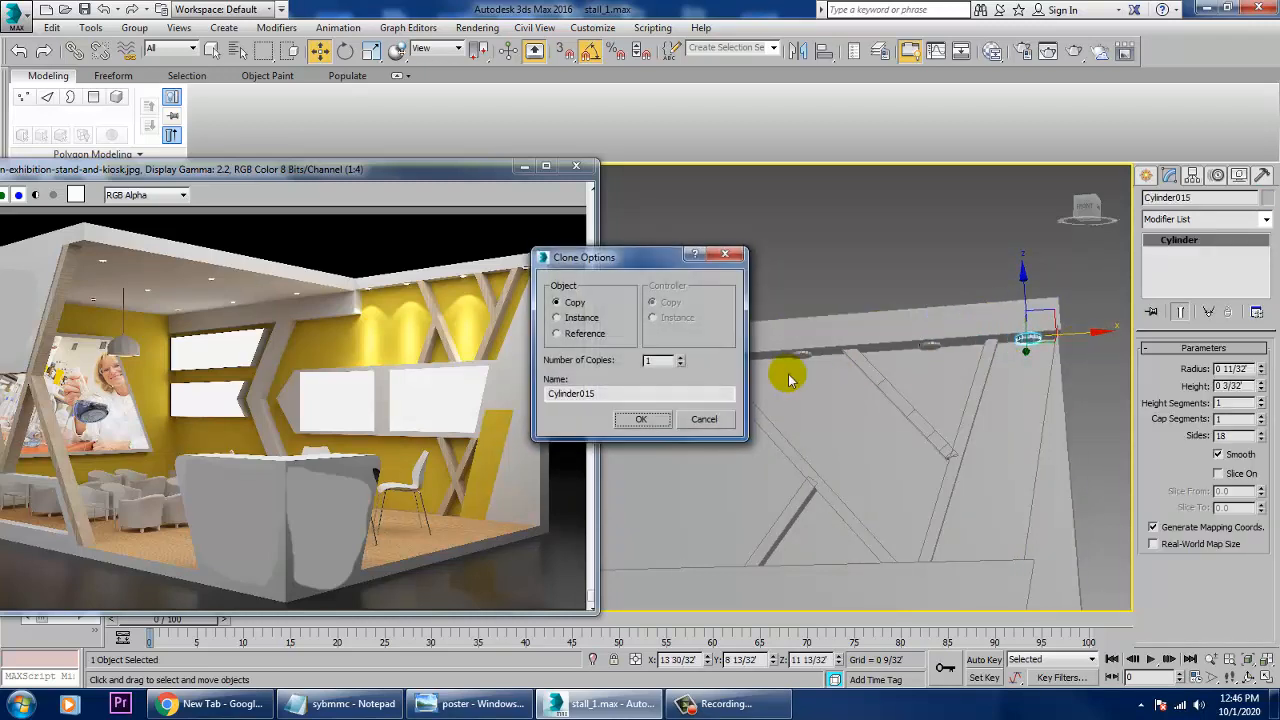
left_click(641, 419)
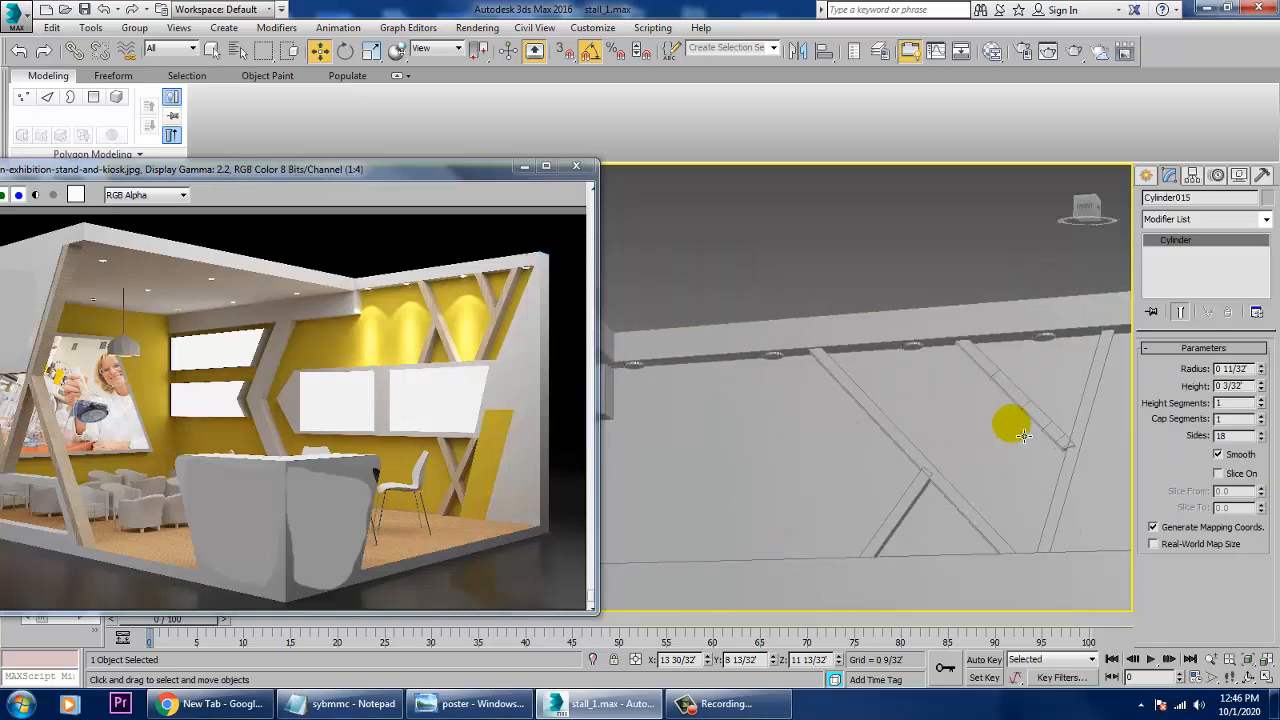
Step: Compare the lounge area with the reference armchairs and draw a small three-sided square outline with the Line tool in the Top view
scroll(1003, 445, "down", 3)
mouse_move(1002, 445)
middle_mouse_down("alt")
mouse_move(932, 473)
mouse_move(1023, 370)
mouse_move(879, 462)
mouse_move(873, 515)
mouse_move(873, 438)
middle_mouse_up("alt")
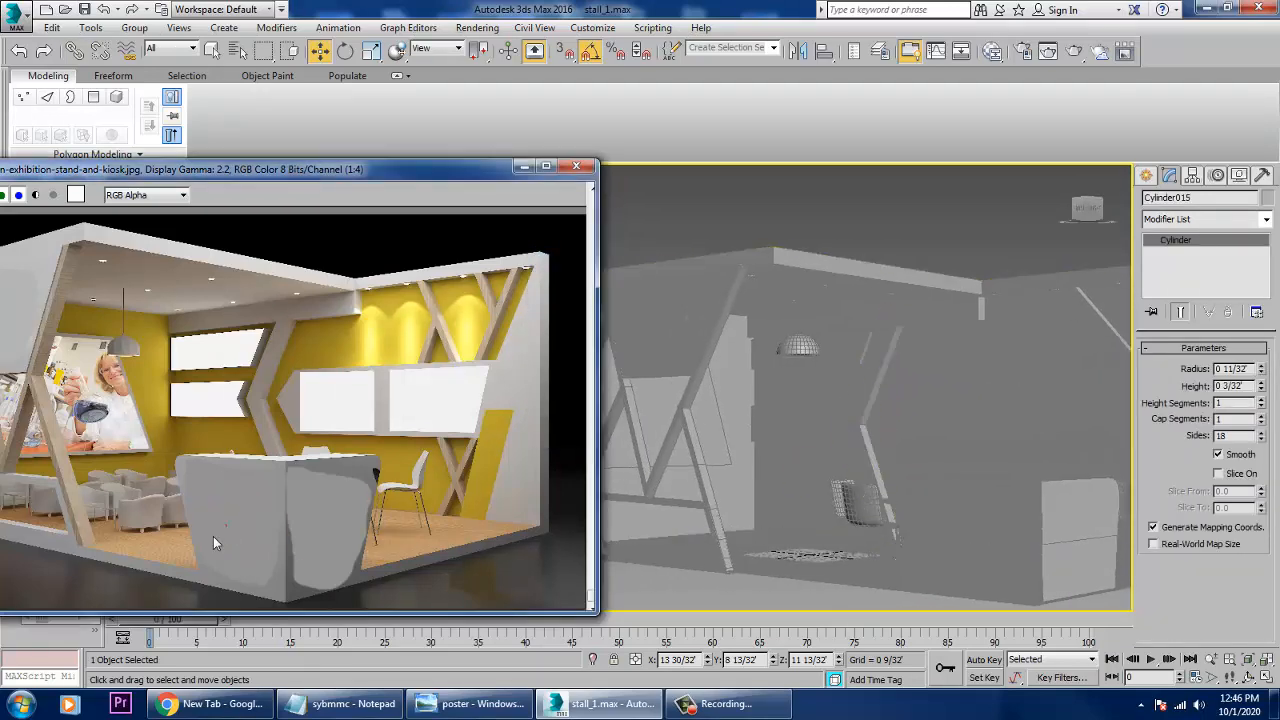
scroll(115, 524, "up", 1)
middle_click_drag(133, 523, 216, 449)
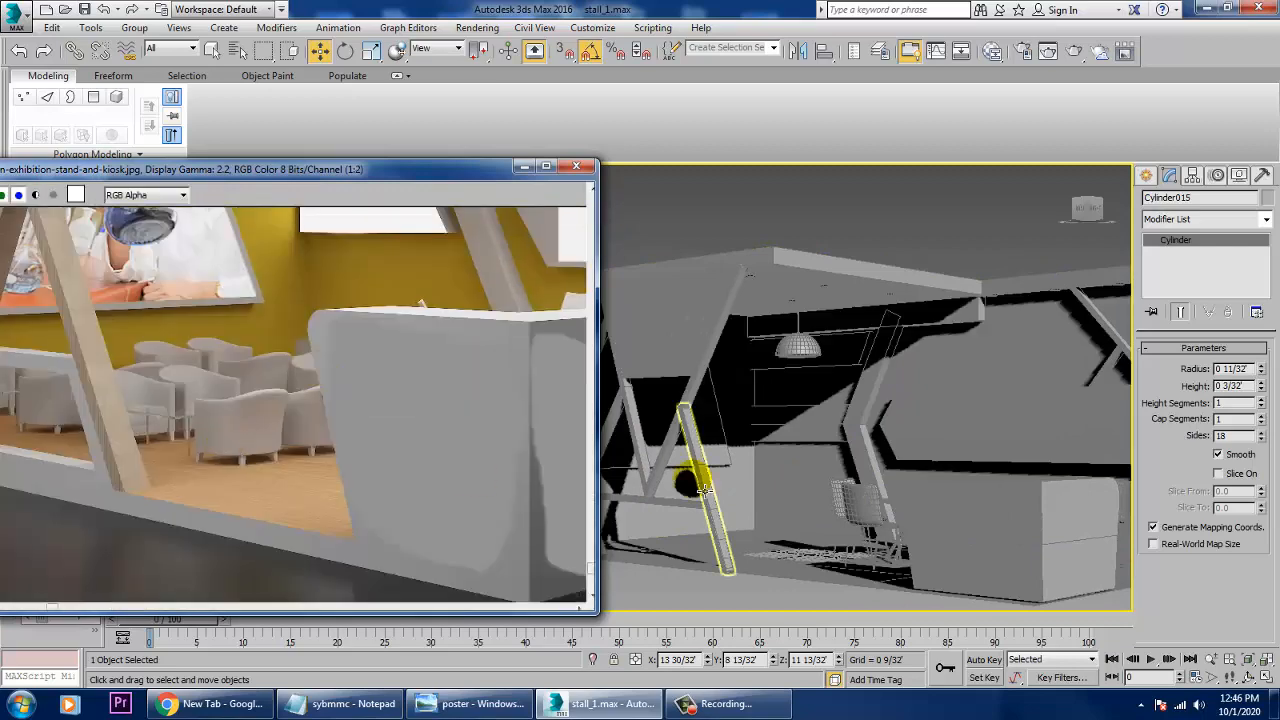
middle_click_drag(898, 474, 822, 456, "alt")
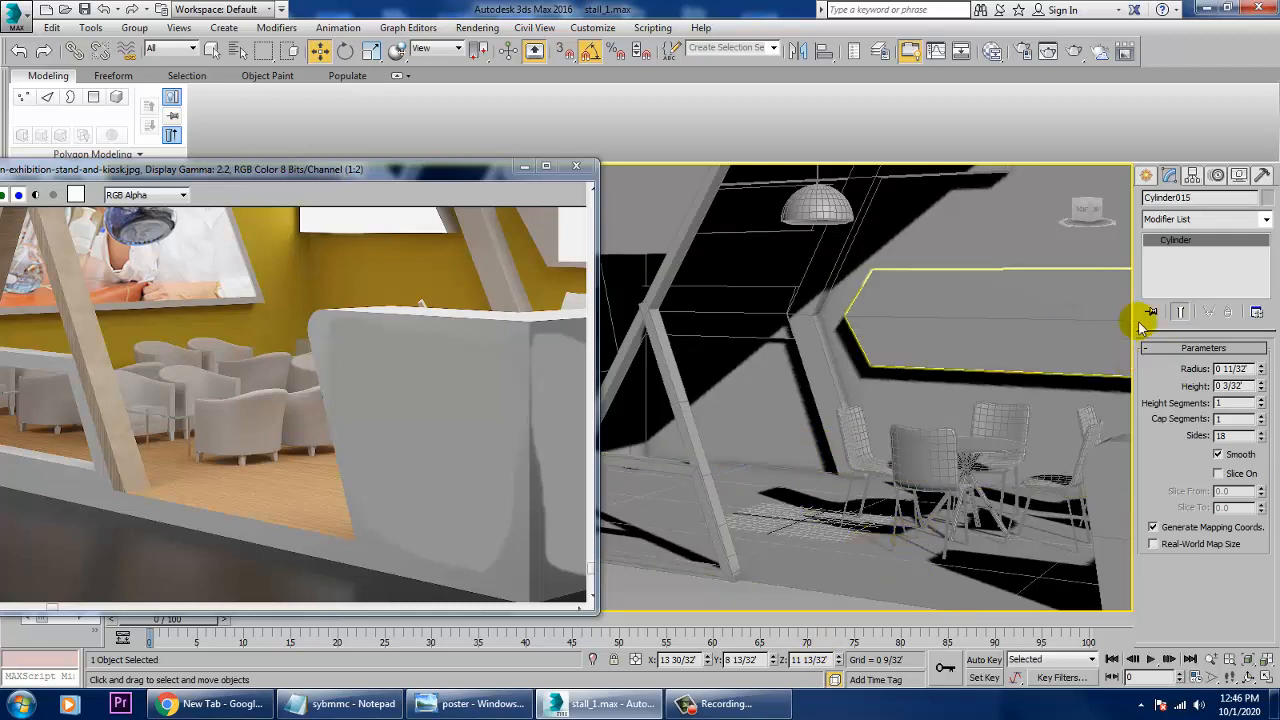
left_click(1147, 176)
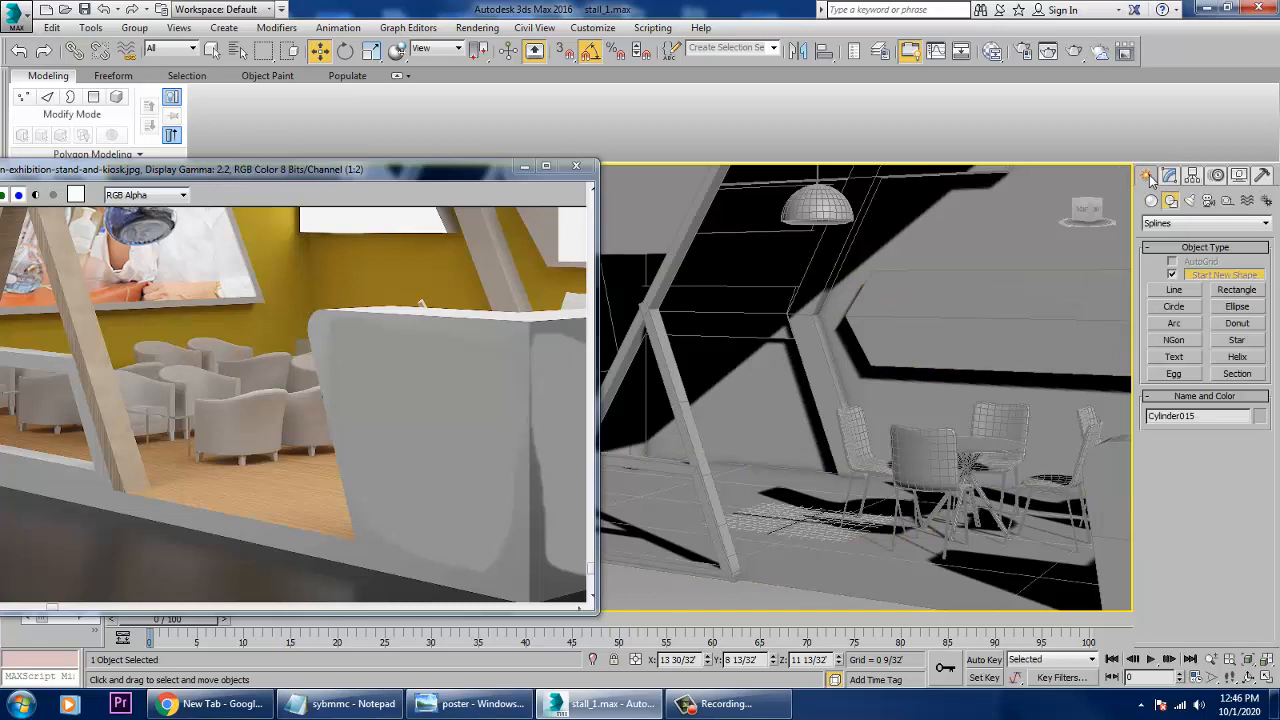
left_click(1175, 292)
key("alt+w")
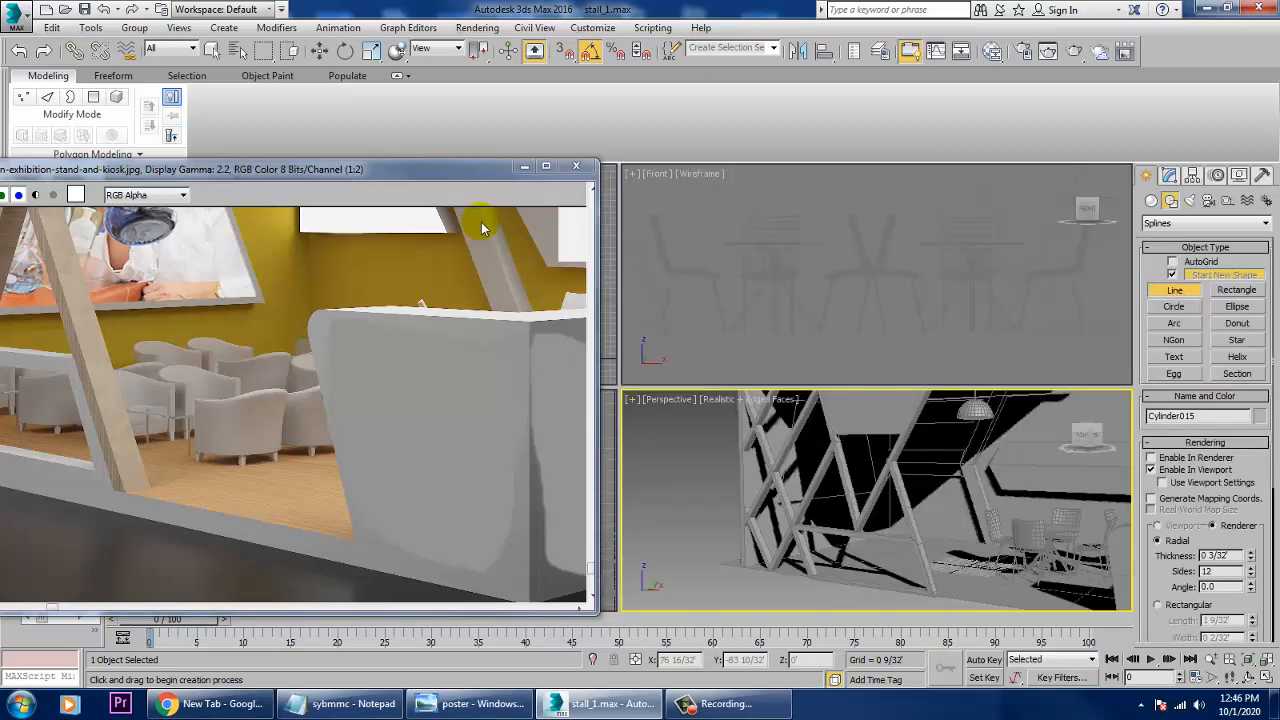
left_click_drag(463, 180, 167, 192)
right_click(557, 343)
key("alt+w")
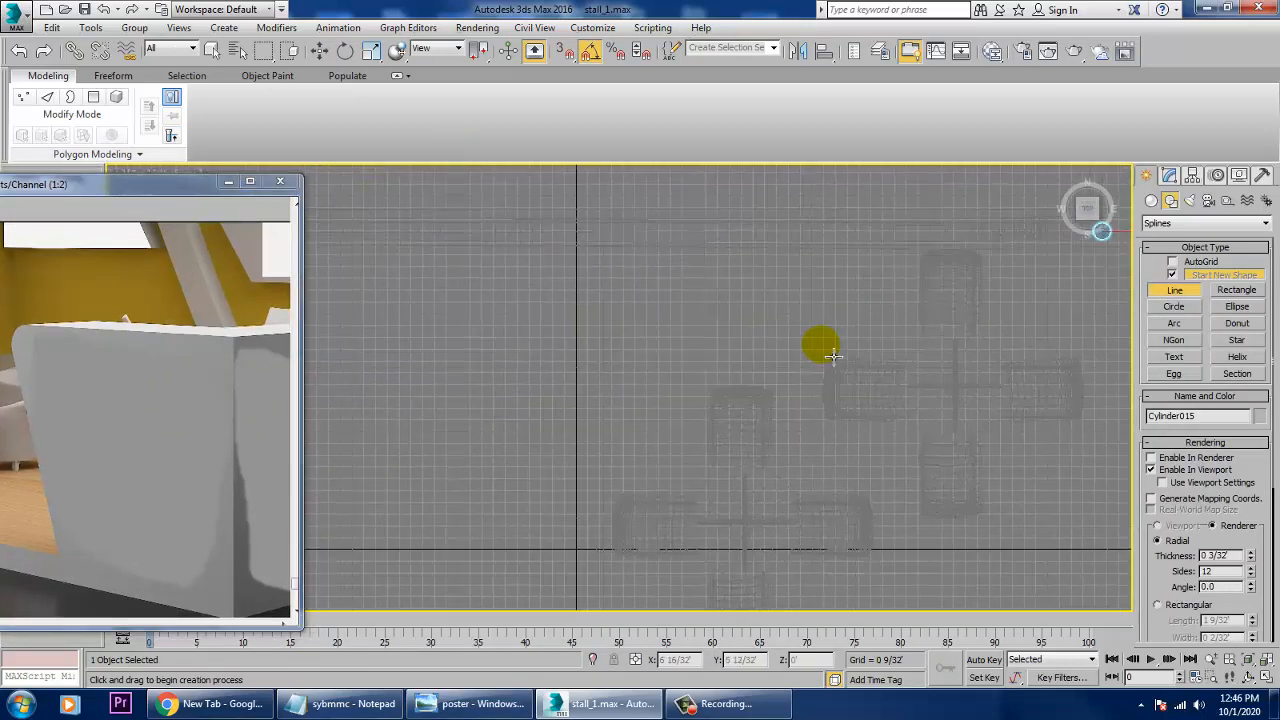
left_click(641, 401)
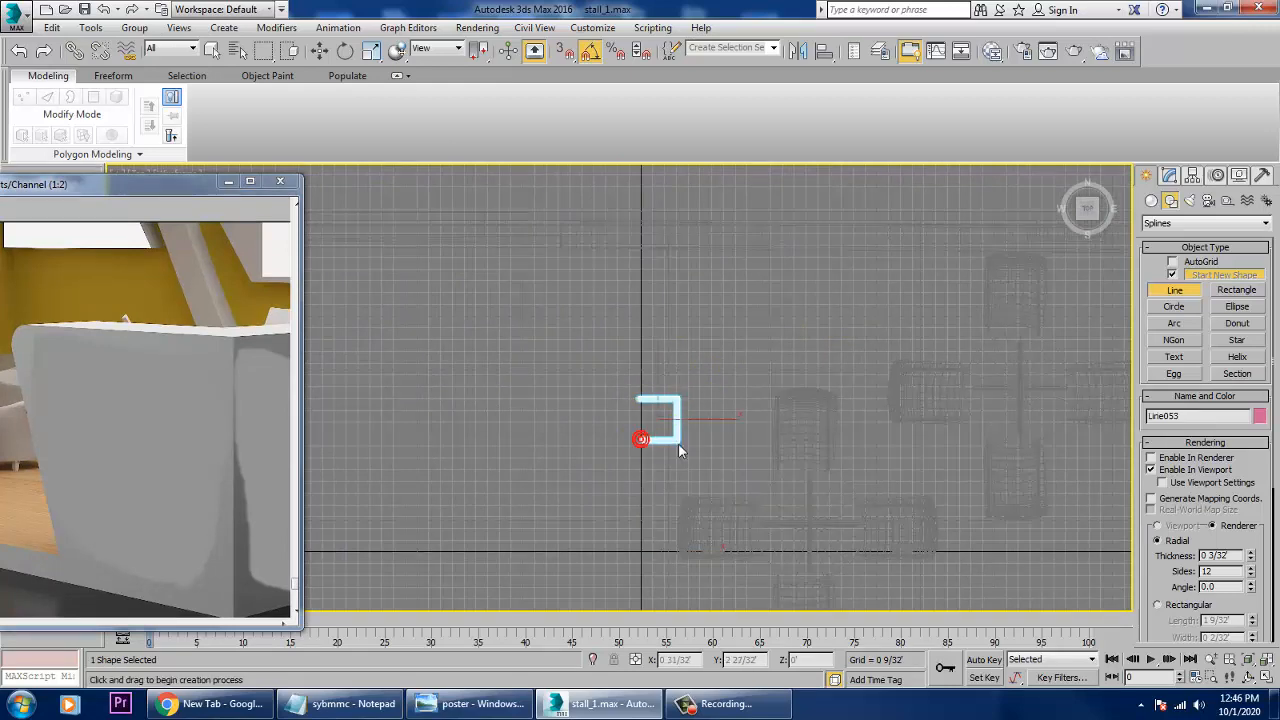
right_click(679, 445)
Step: Activate vertex editing for the three-sided outline and switch its rendered cross-section from radial to rectangular
middle_click_drag(737, 442, 767, 440)
scroll(757, 447, "up", 3)
key("1")
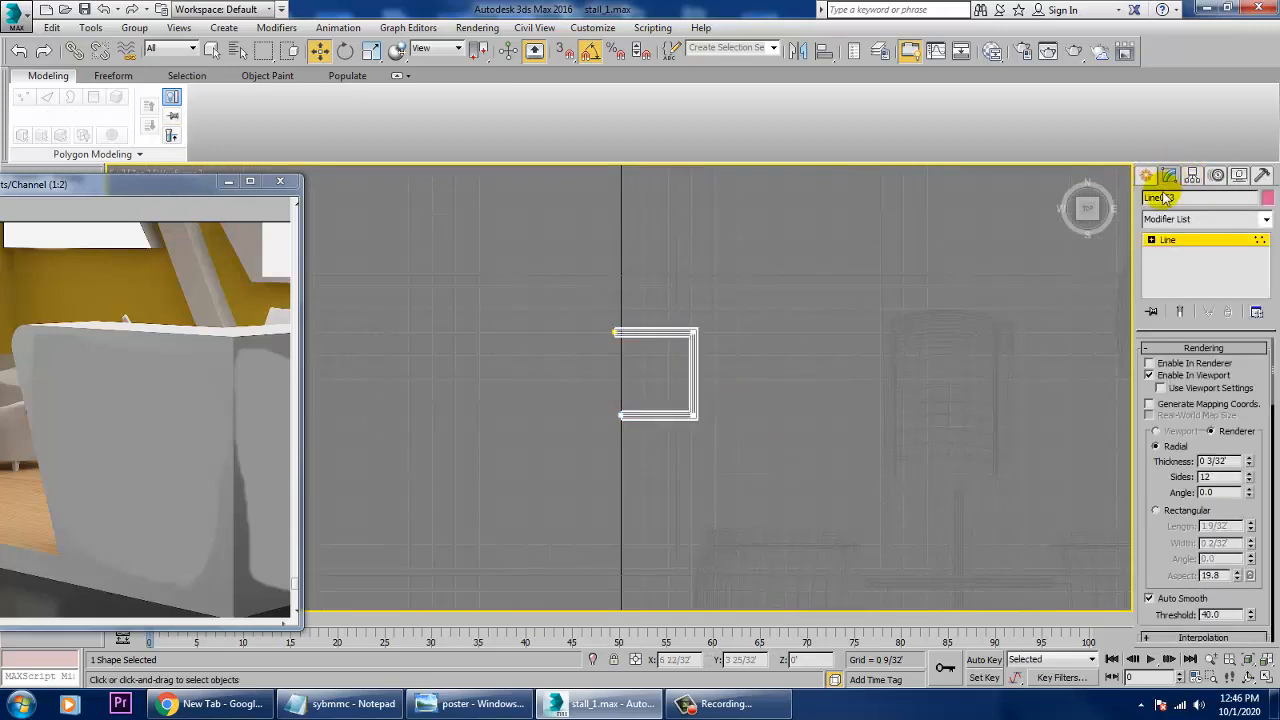
left_click(1157, 511)
key("alt+w")
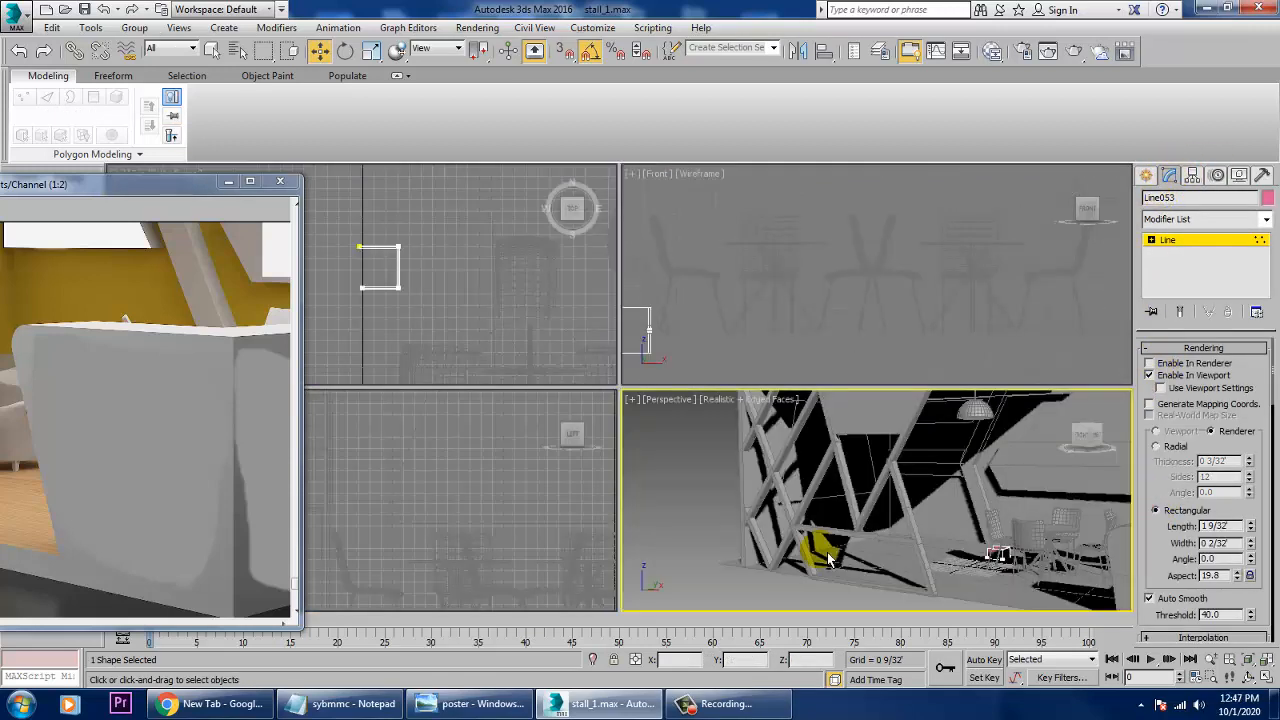
Step: Raise the three-sided outline to Z 0 20/32' and move it along Y to about -2 3/32', in front of the table set
key("alt+w")
middle_click_drag(924, 465, 884, 504, "alt")
scroll(880, 453, "down", 3)
scroll(890, 498, "up", 3)
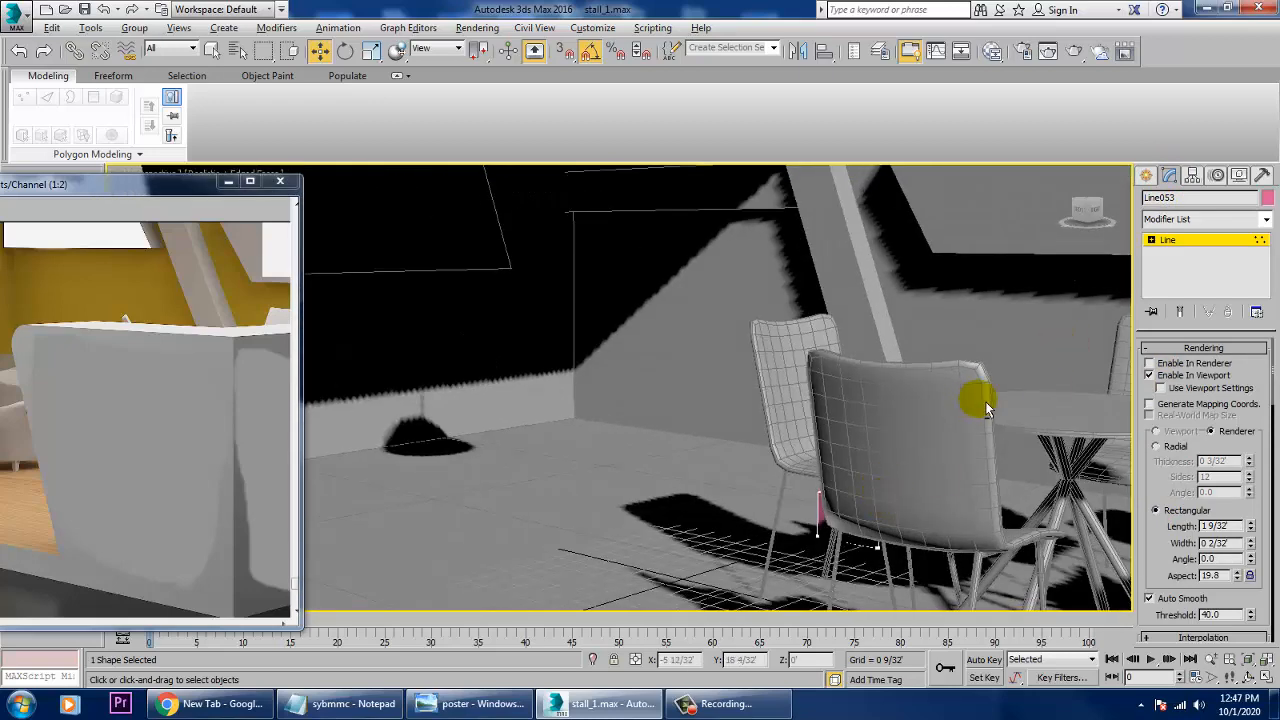
middle_click_drag(986, 404, 1032, 390, "alt")
left_click(1185, 241)
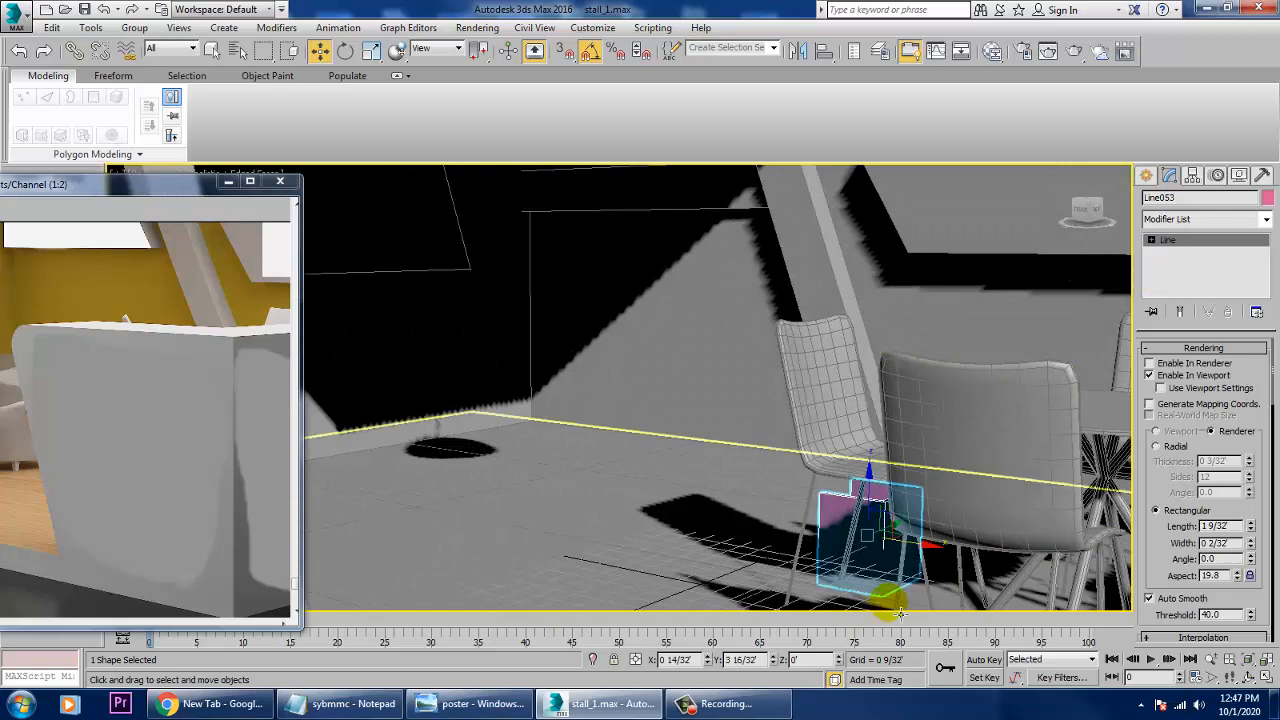
middle_click_drag(898, 530, 892, 484, "alt")
left_click_drag(870, 492, 872, 446)
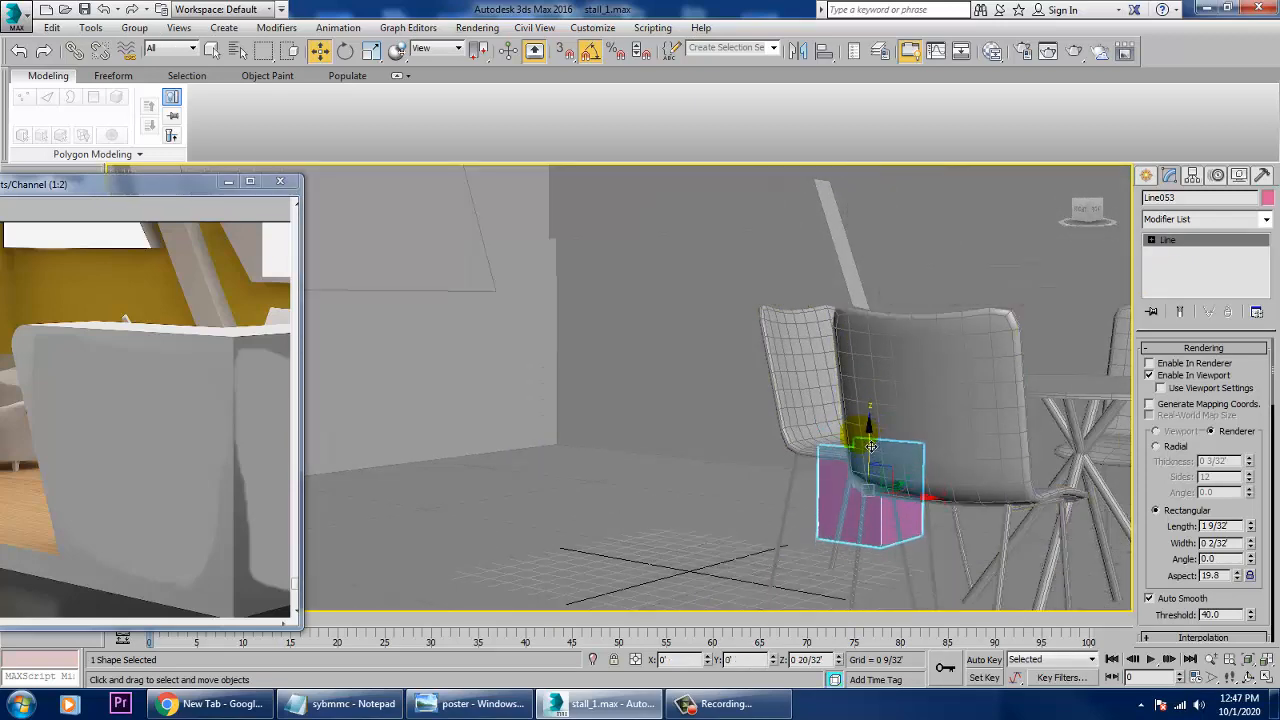
middle_click_drag(872, 446, 920, 503, "alt")
left_click_drag(918, 480, 528, 586)
scroll(711, 508, "down", 3)
middle_click_drag(711, 508, 797, 455, "alt")
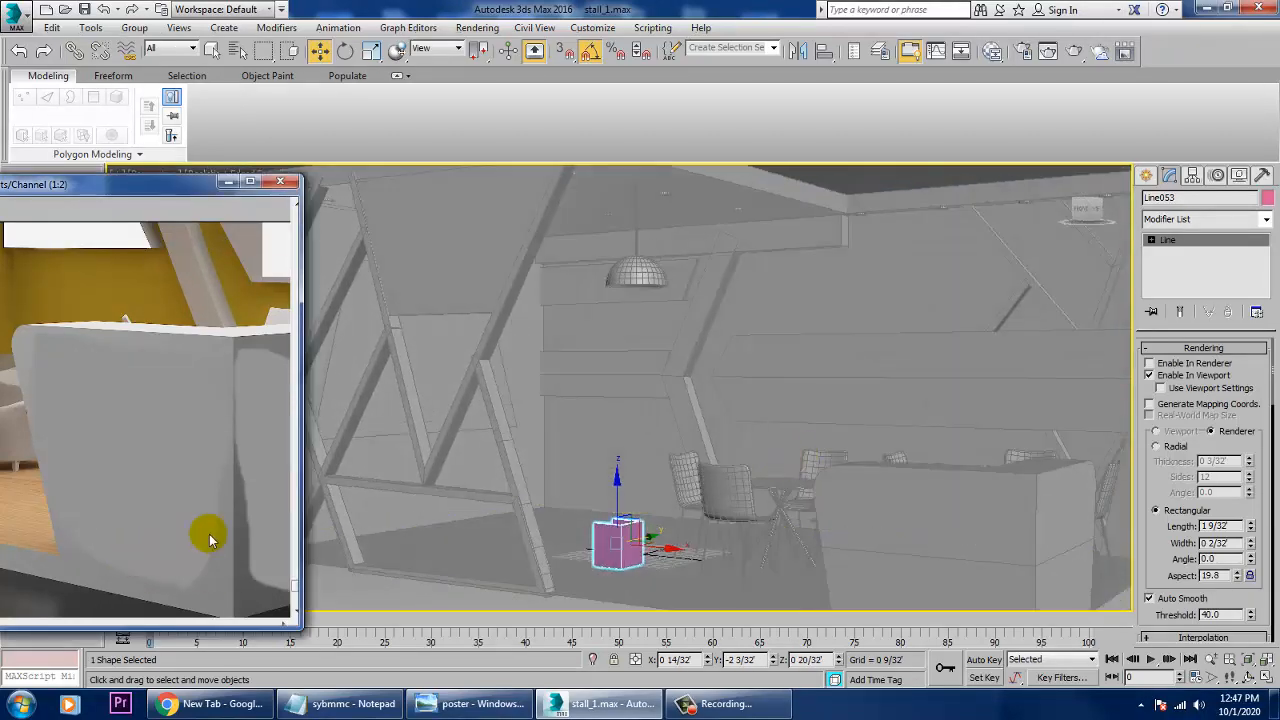
Step: Zoom out and reposition the reference image for comparison, and scale the three-sided outline uniformly to about 117%
scroll(83, 469, "down", 3)
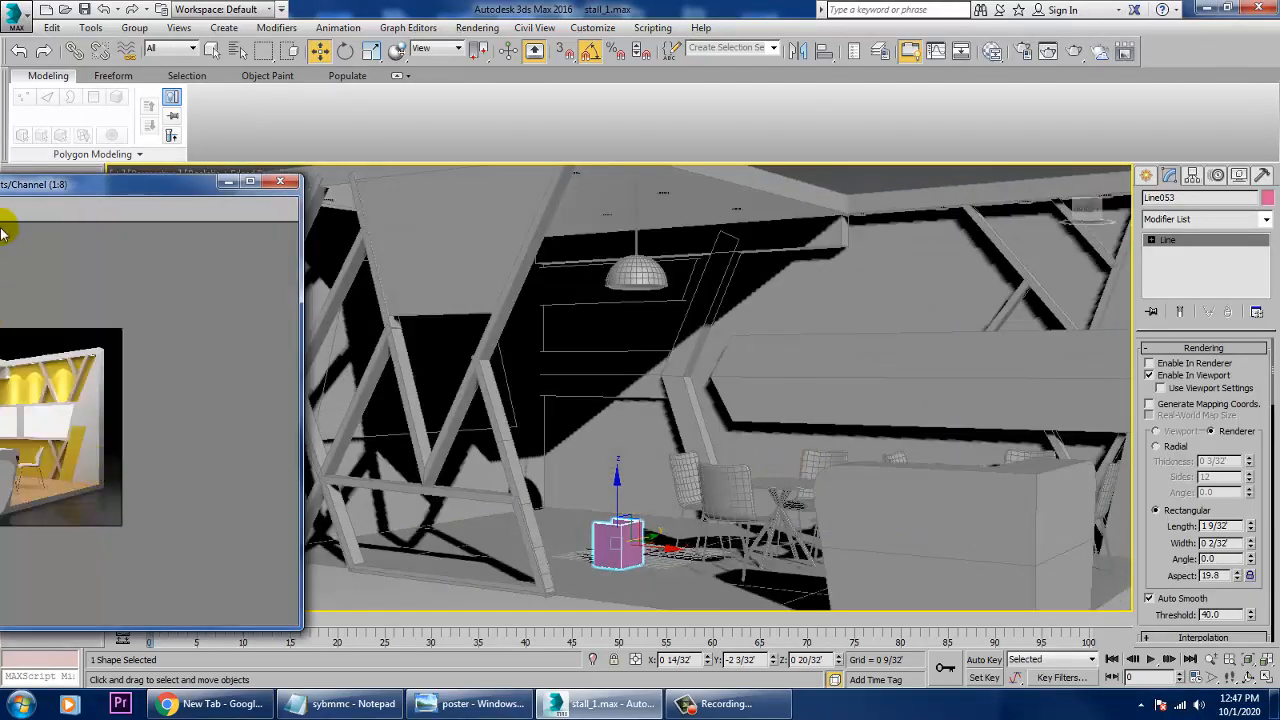
left_click_drag(61, 186, 197, 126)
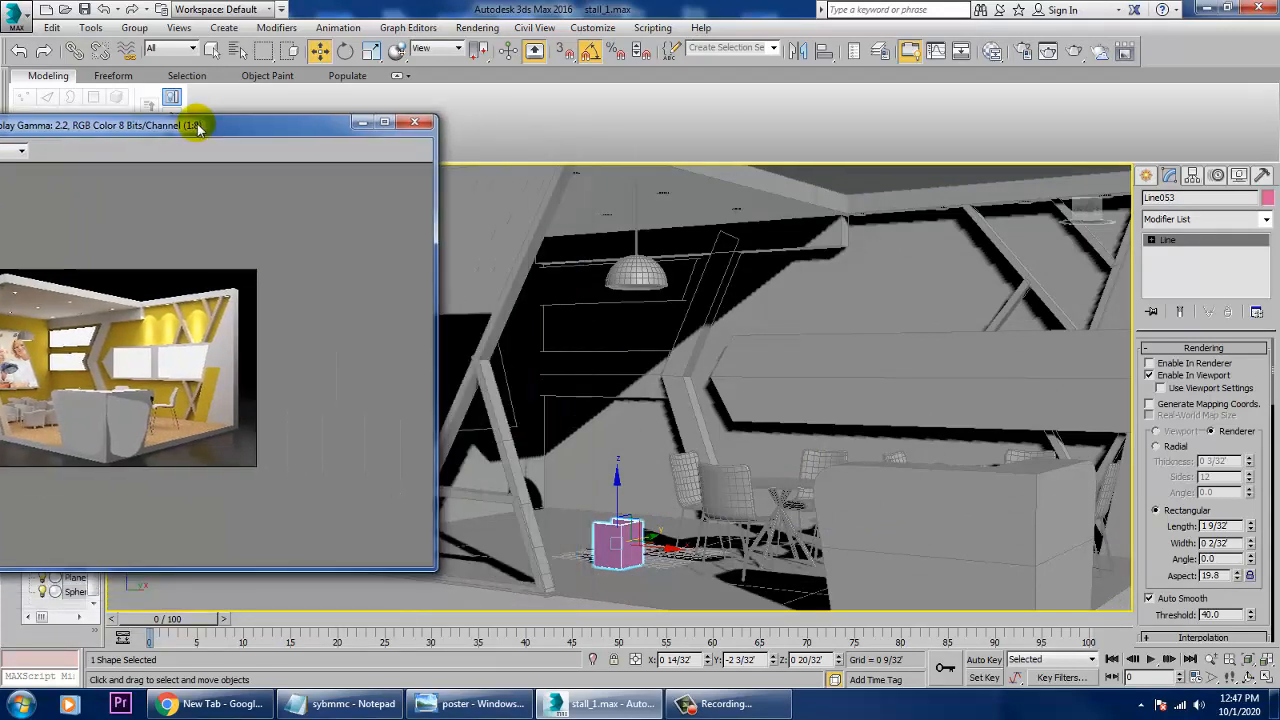
scroll(700, 530, "up", 3)
key("r")
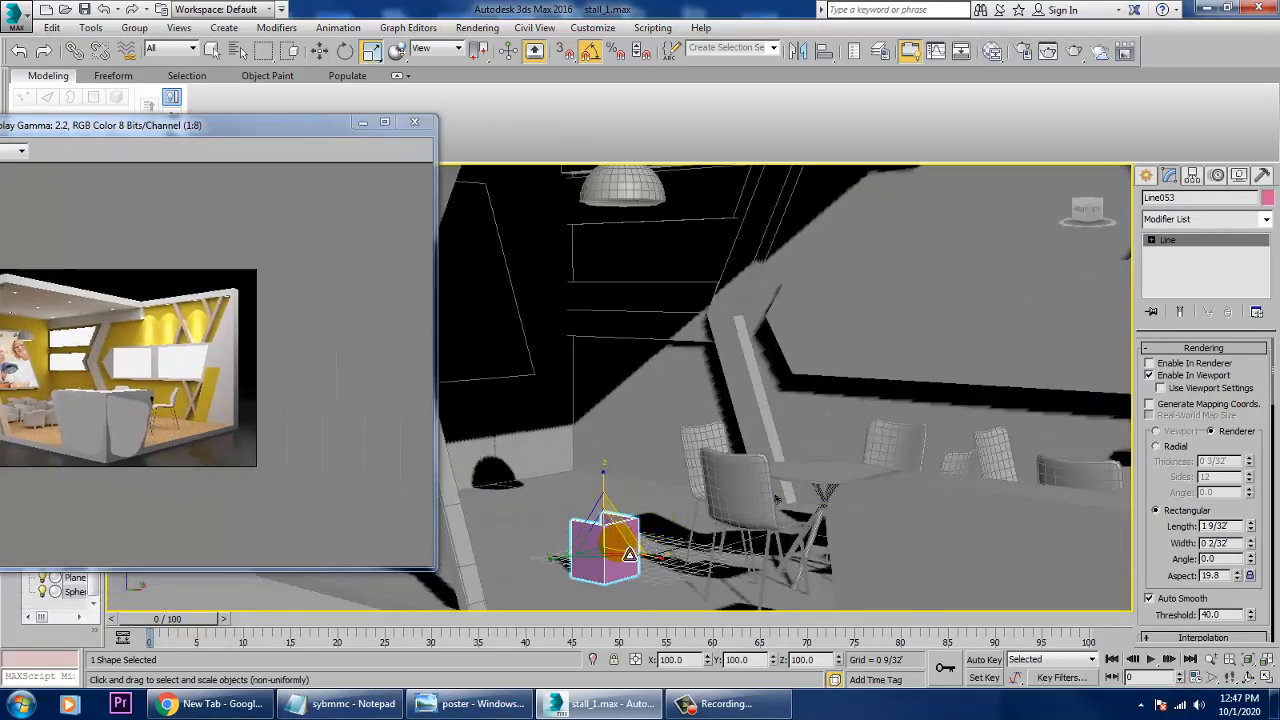
left_click_drag(599, 545, 603, 538)
middle_click_drag(694, 503, 855, 398, "alt")
scroll(737, 504, "up", 4)
middle_click_drag(771, 426, 720, 451, "alt")
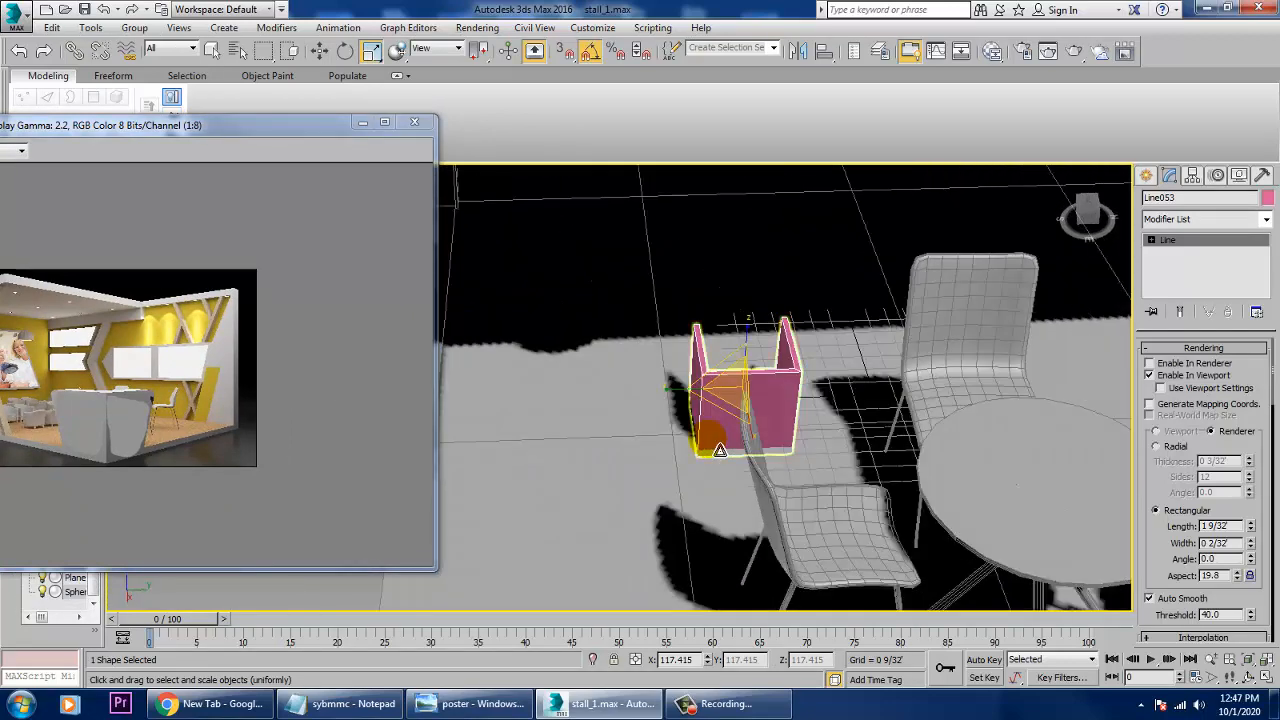
Step: Widen the three-sided outline by moving one side's vertices about -0 8/32' along Y
key("1")
key("w")
left_click_drag(736, 458, 736, 428)
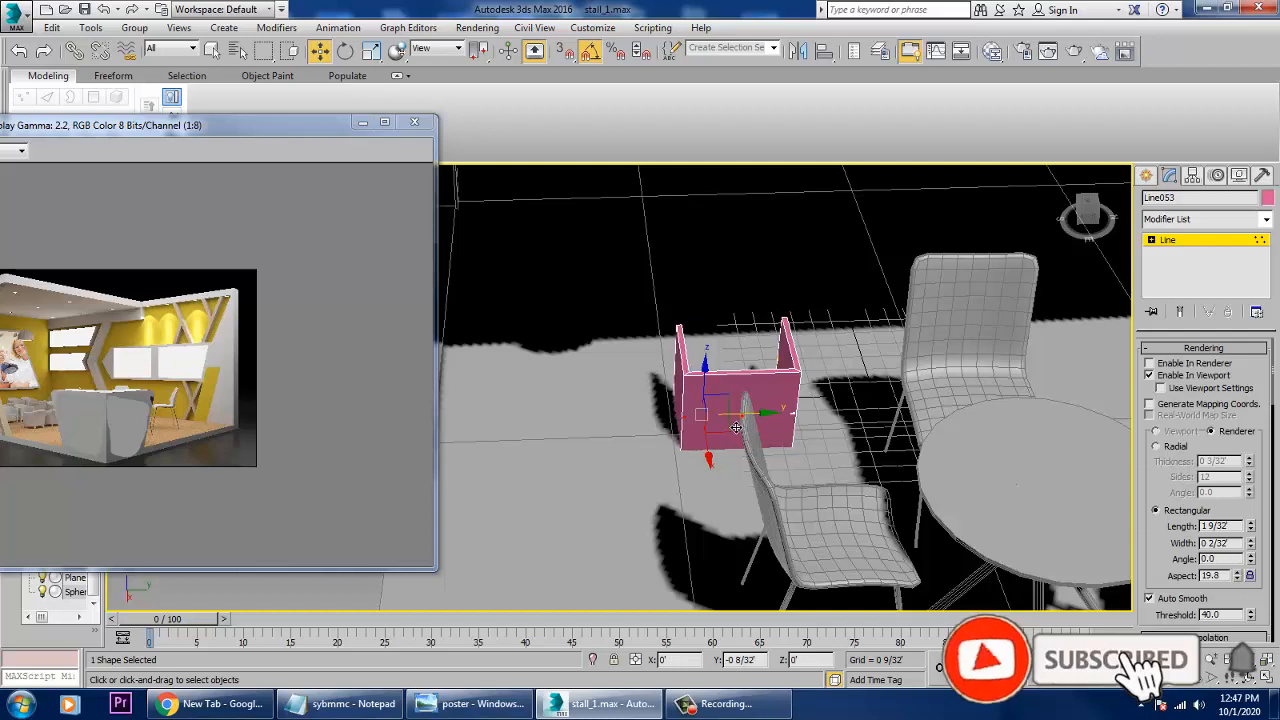
Step: Thicken the outline's rectangular cross-section to a width of 0 5/32', undoing the trial increase of its length
left_click(1192, 240)
left_click_drag(1250, 525, 1254, 488)
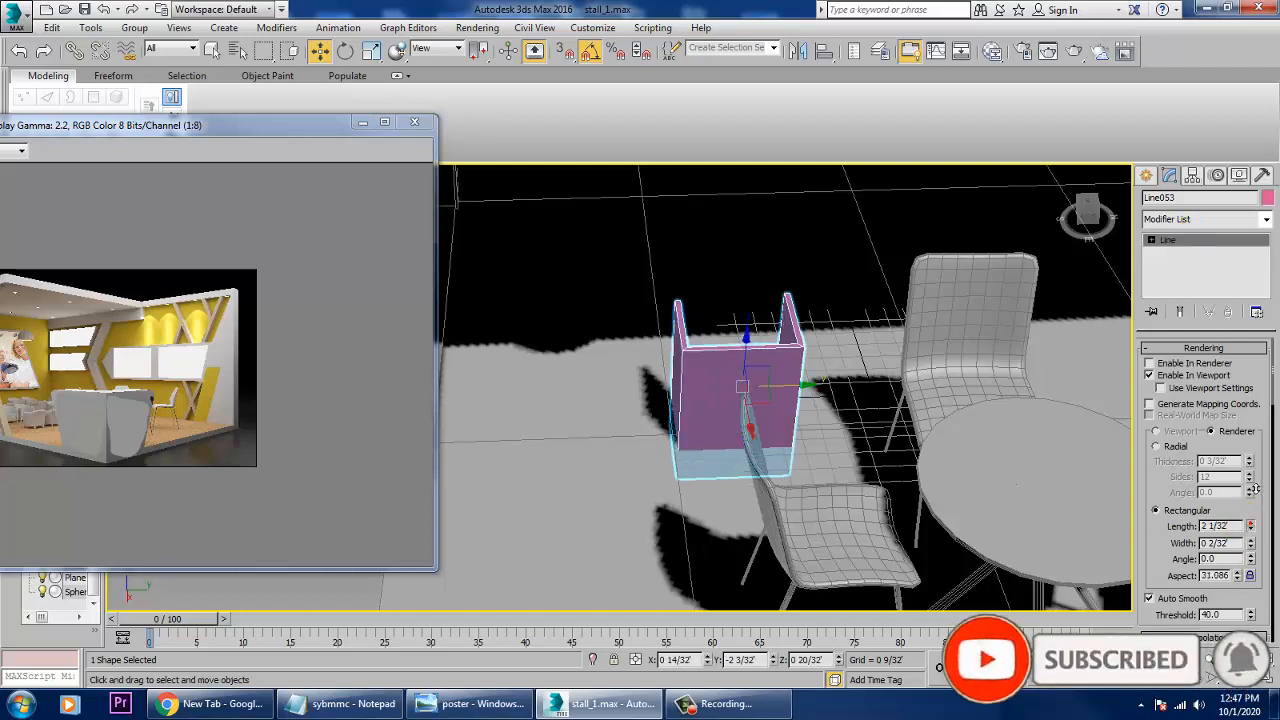
key("ctrl+z")
left_click_drag(1251, 541, 1249, 505)
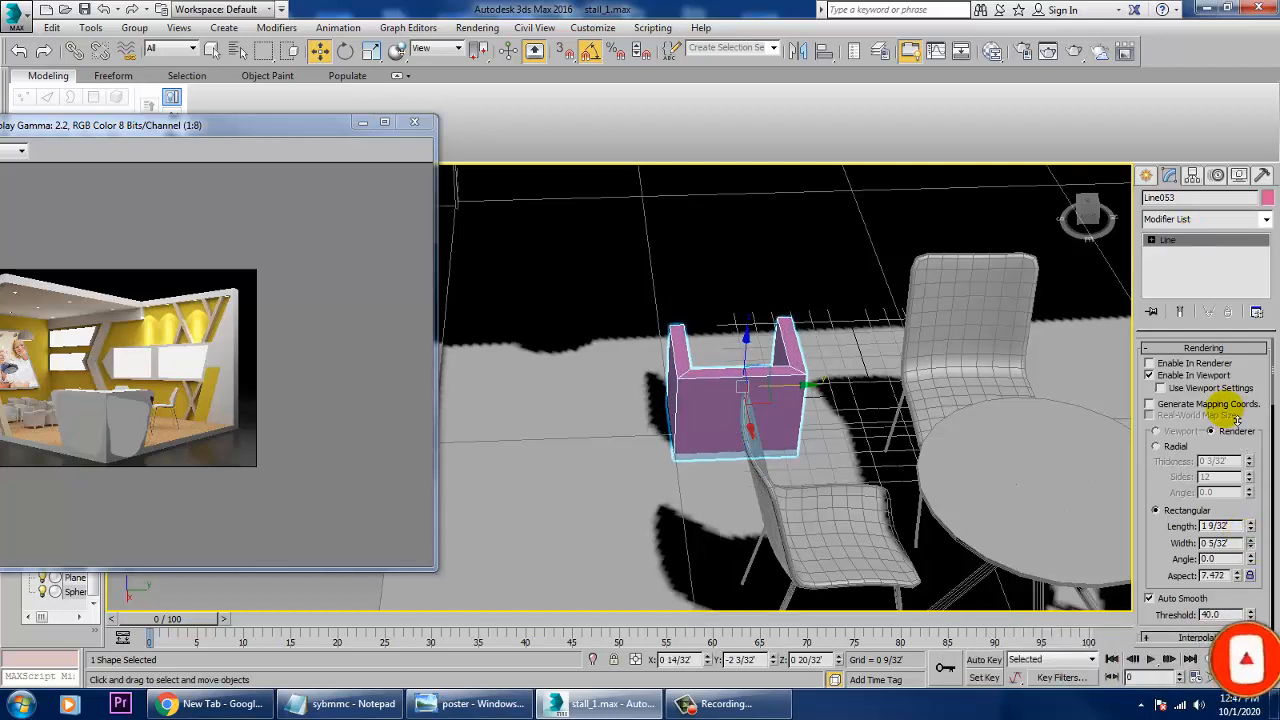
middle_click_drag(918, 418, 731, 365, "alt")
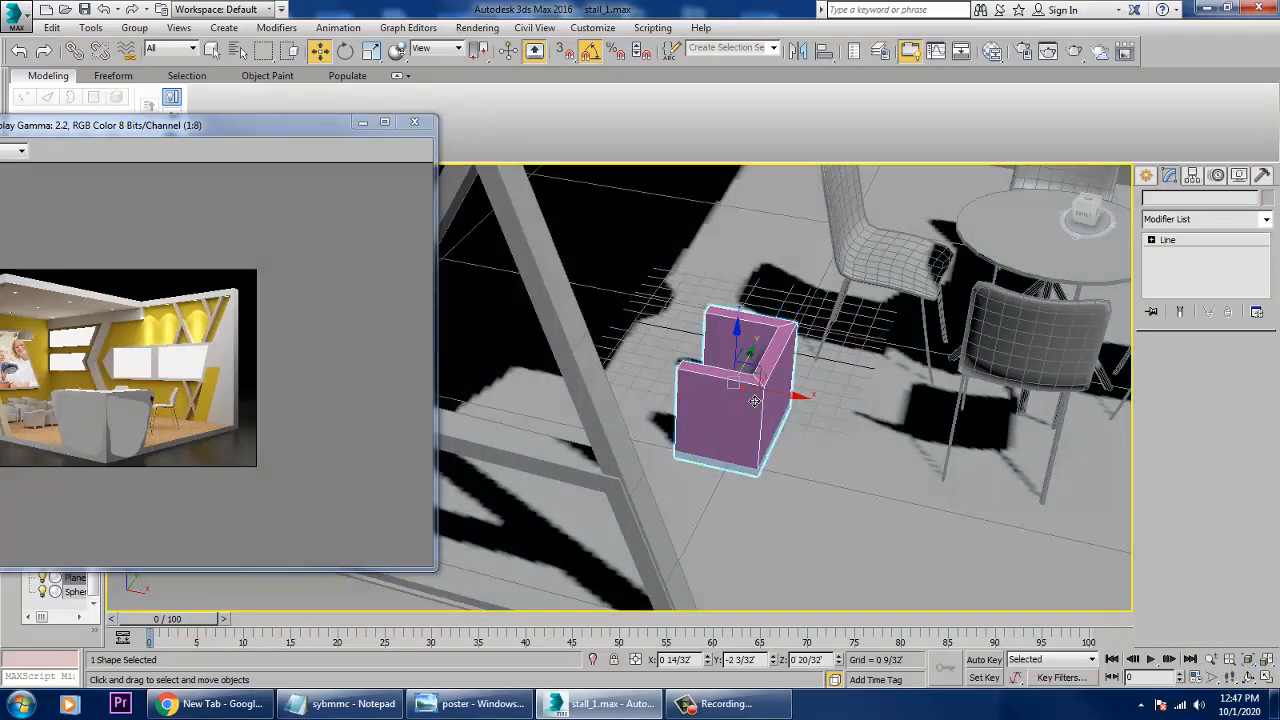
Step: Lengthen both arms of the outline by moving their open-end vertices about -0 8/32' along X
key("2")
left_click(740, 390)
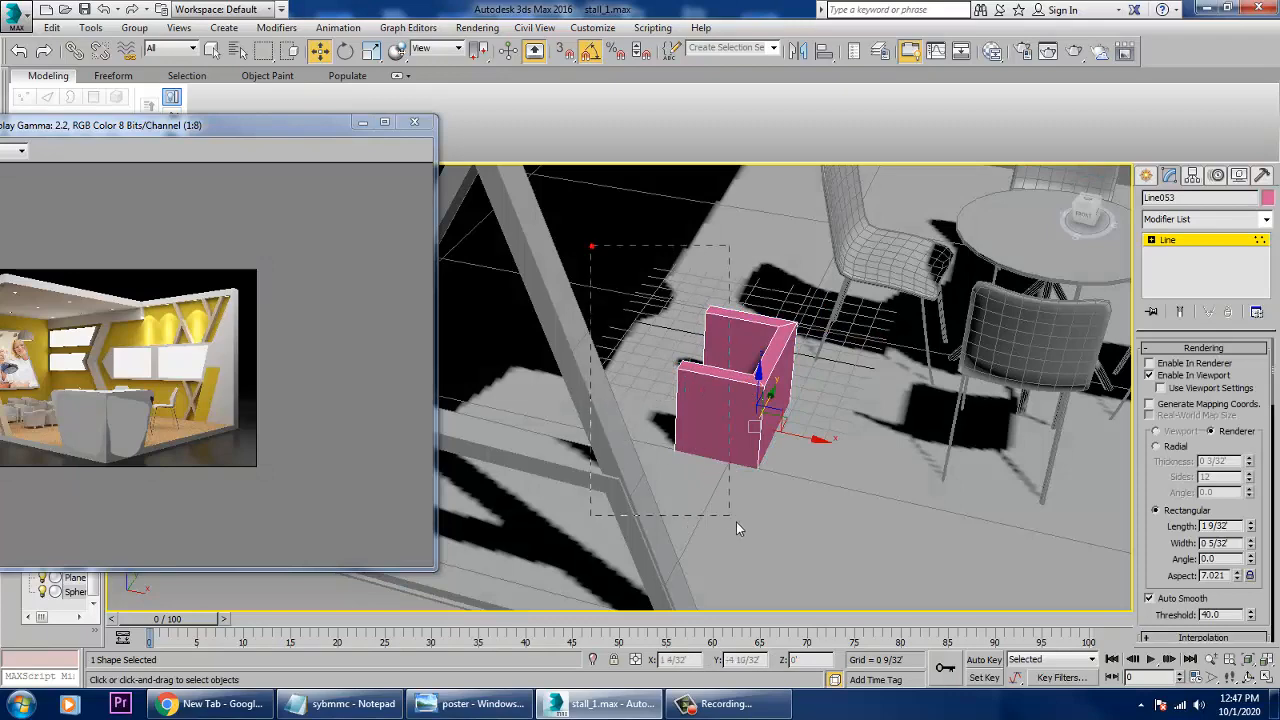
left_click_drag(736, 522, 736, 522)
left_click_drag(778, 378, 758, 372)
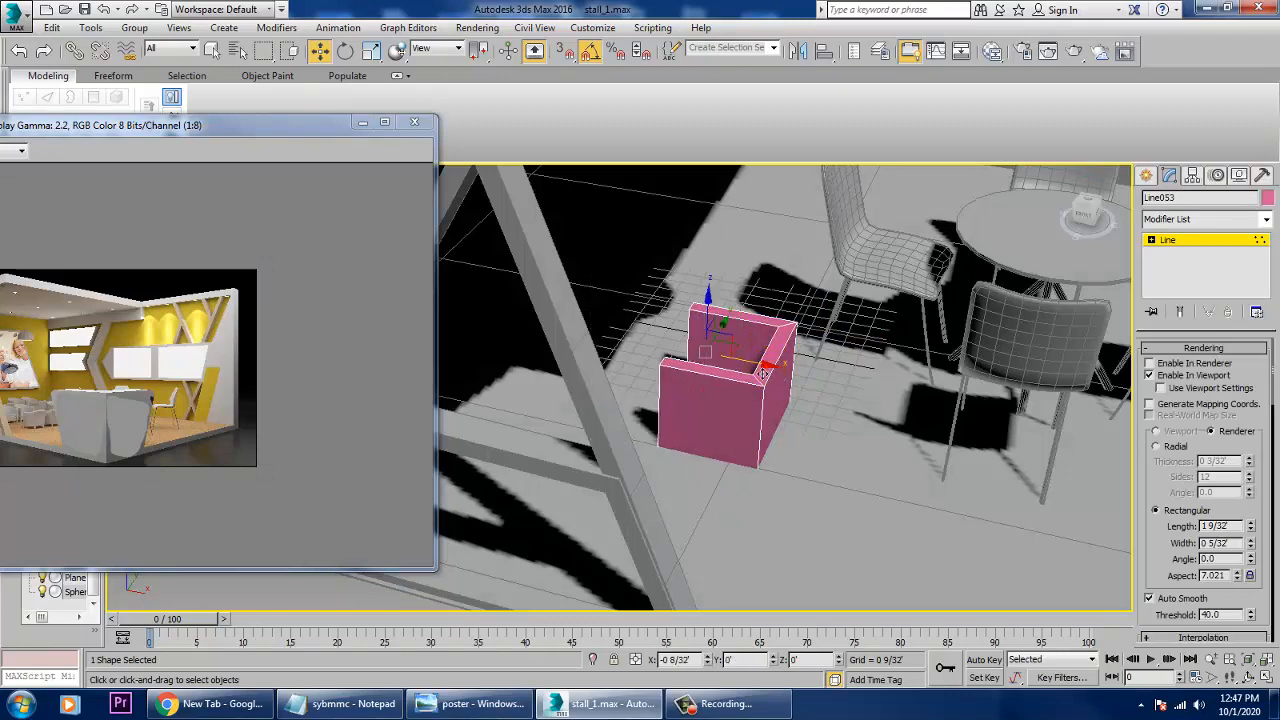
Step: Fillet the two back corner vertices of the armchair outline by about 0 12/32'
left_click_drag(858, 537, 880, 575)
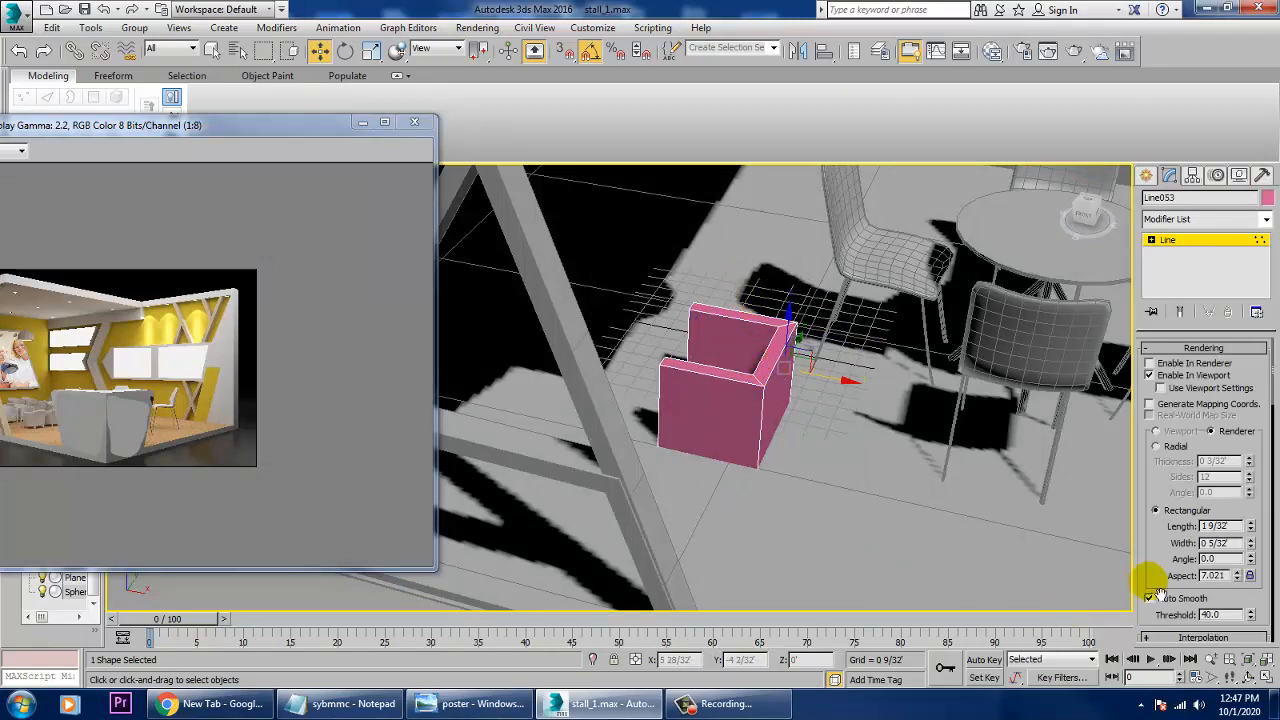
scroll(1158, 592, "down", 10)
scroll(1174, 543, "down", 3)
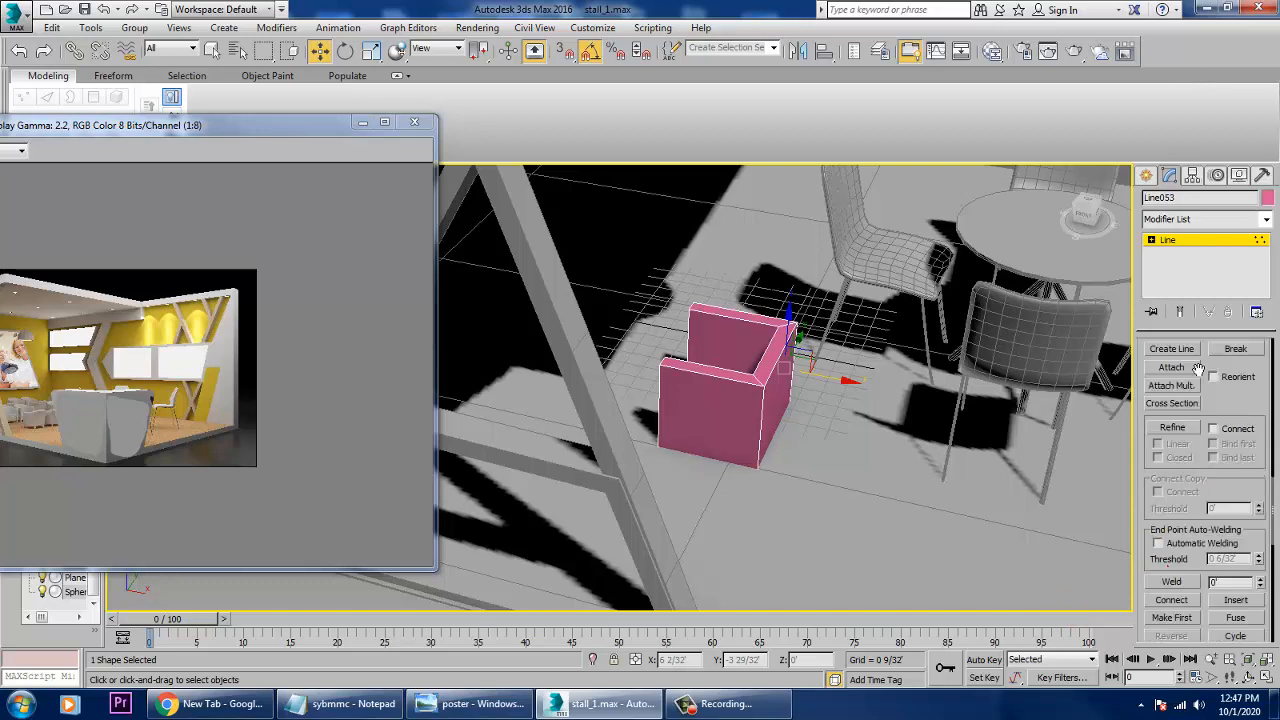
scroll(1190, 420, "down", 5)
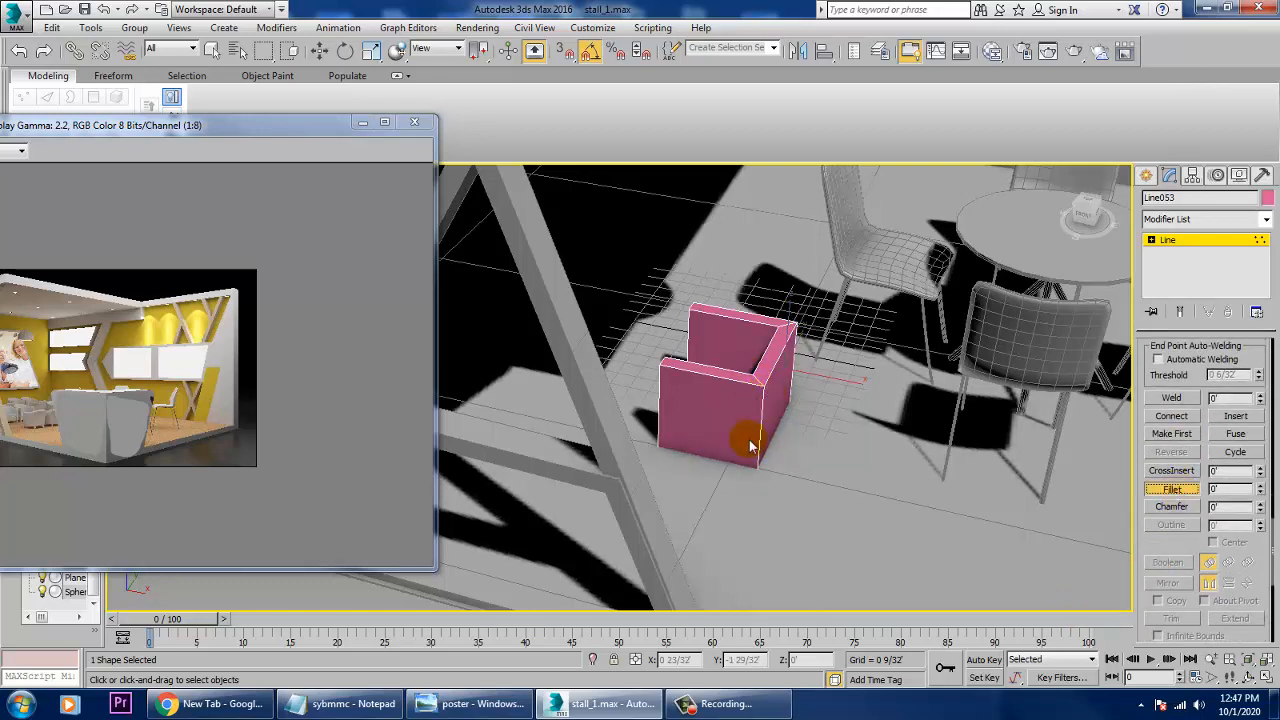
key("F3")
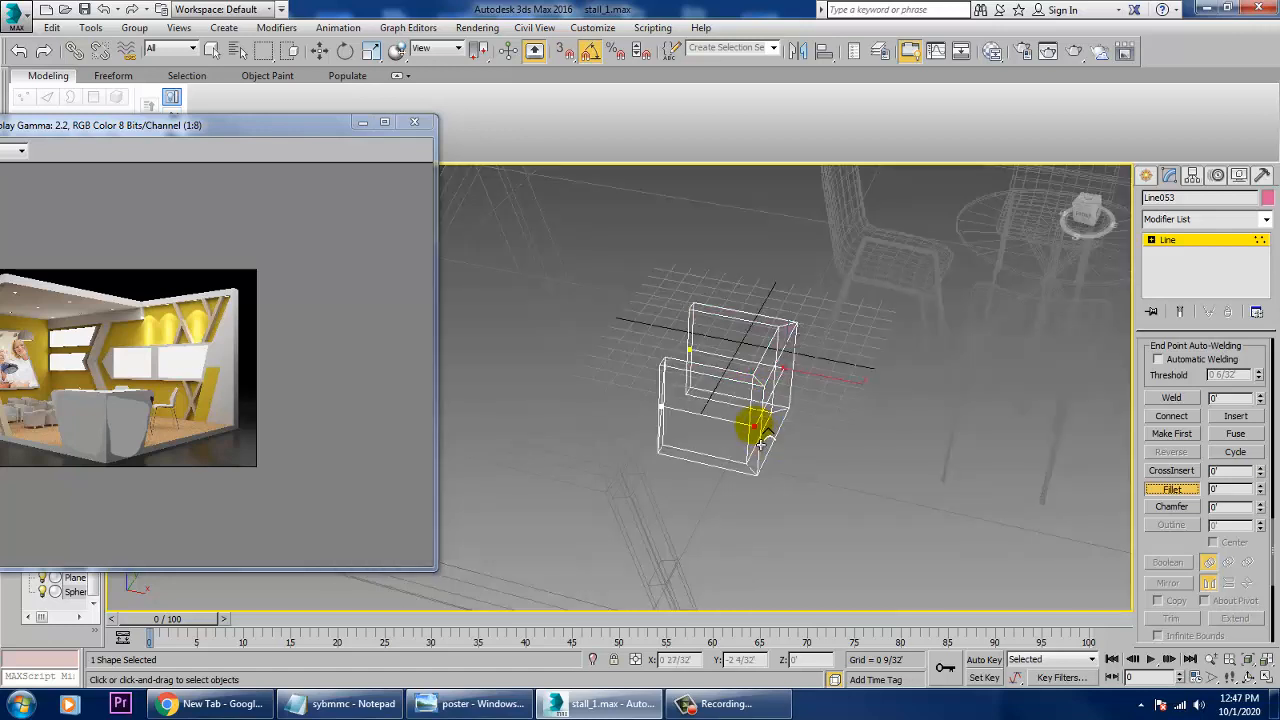
key("F3")
left_click_drag(756, 438, 740, 418)
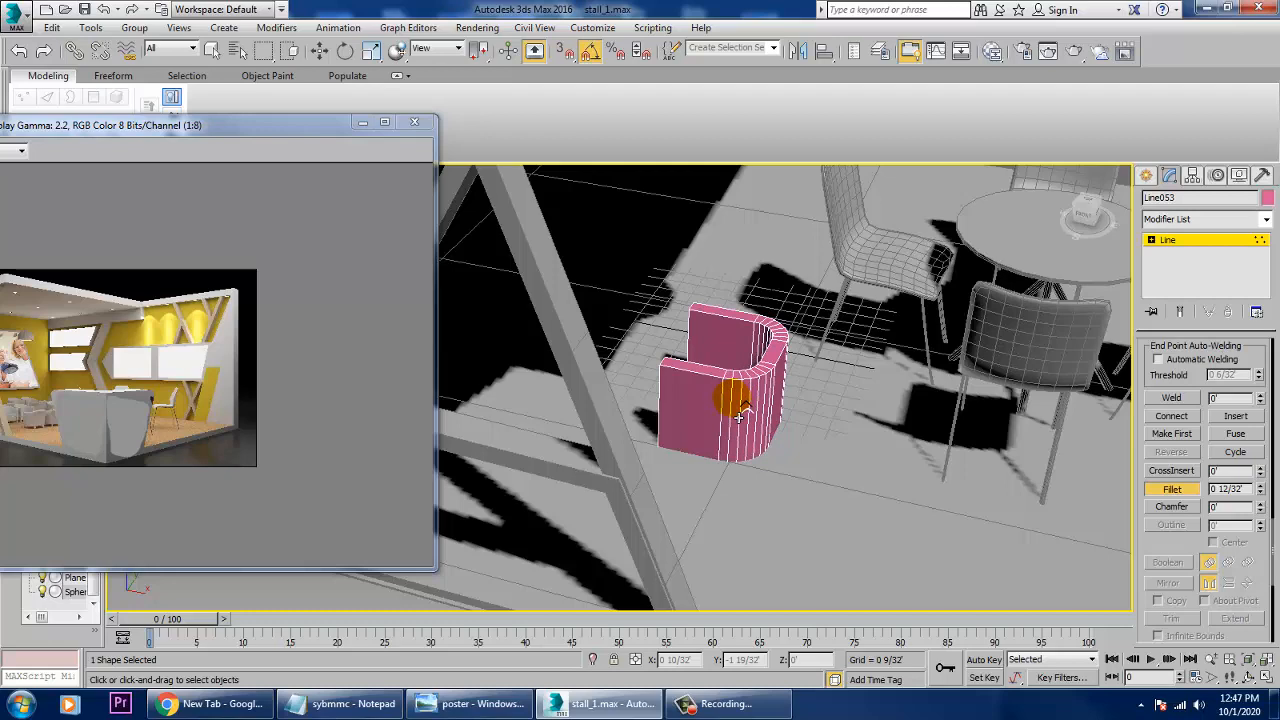
Step: Leave vertex editing and convert the rounded armchair shell to an Editable Poly
middle_click_drag(864, 398, 812, 431, "alt")
scroll(834, 377, "up", 4)
left_click(1197, 243)
right_click(1197, 243)
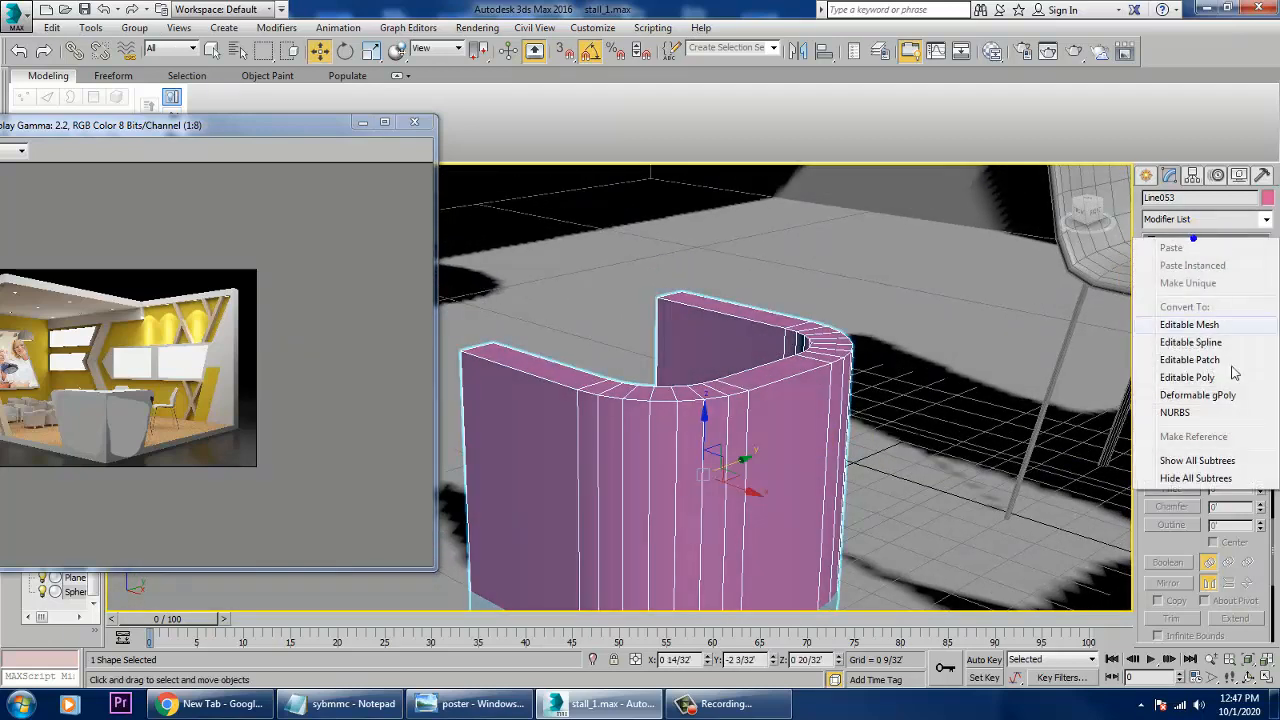
left_click(1243, 370)
middle_click_drag(809, 431, 800, 400, "alt")
middle_click_drag(985, 322, 920, 221, "alt")
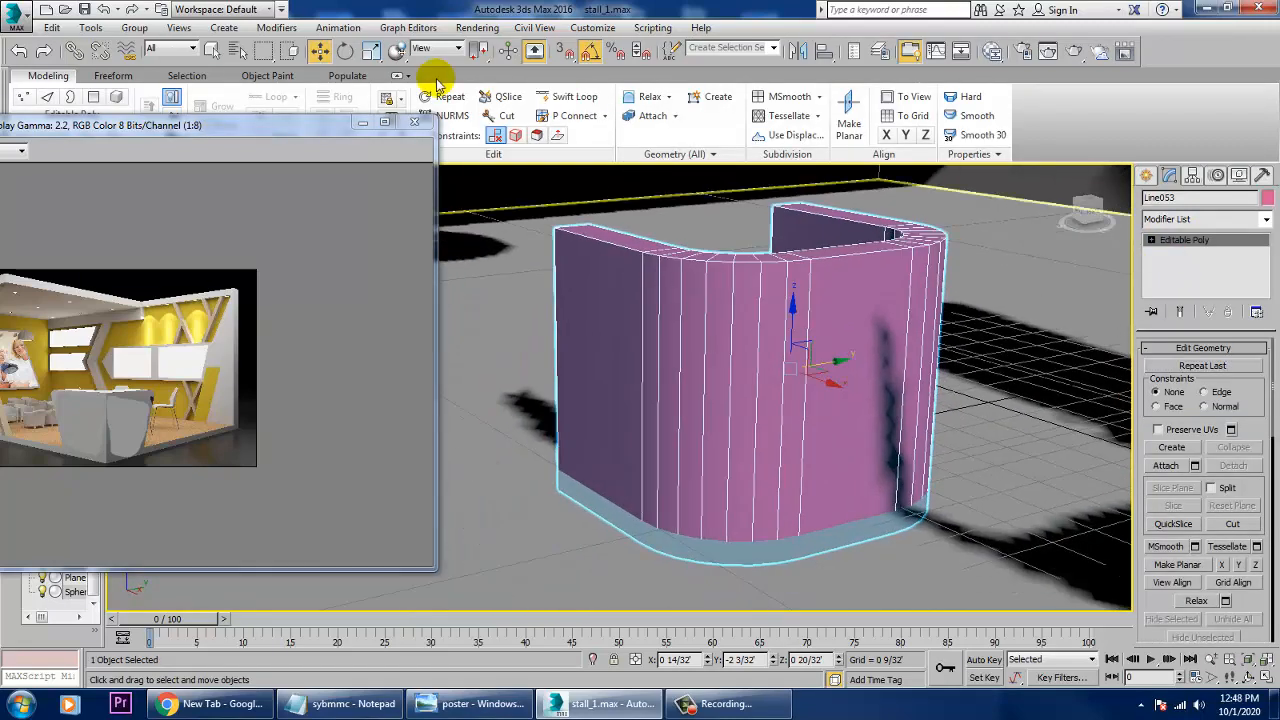
Step: Try adding horizontal edge loops around the armchair shell with Swift Loop, and undo them
left_click(573, 96)
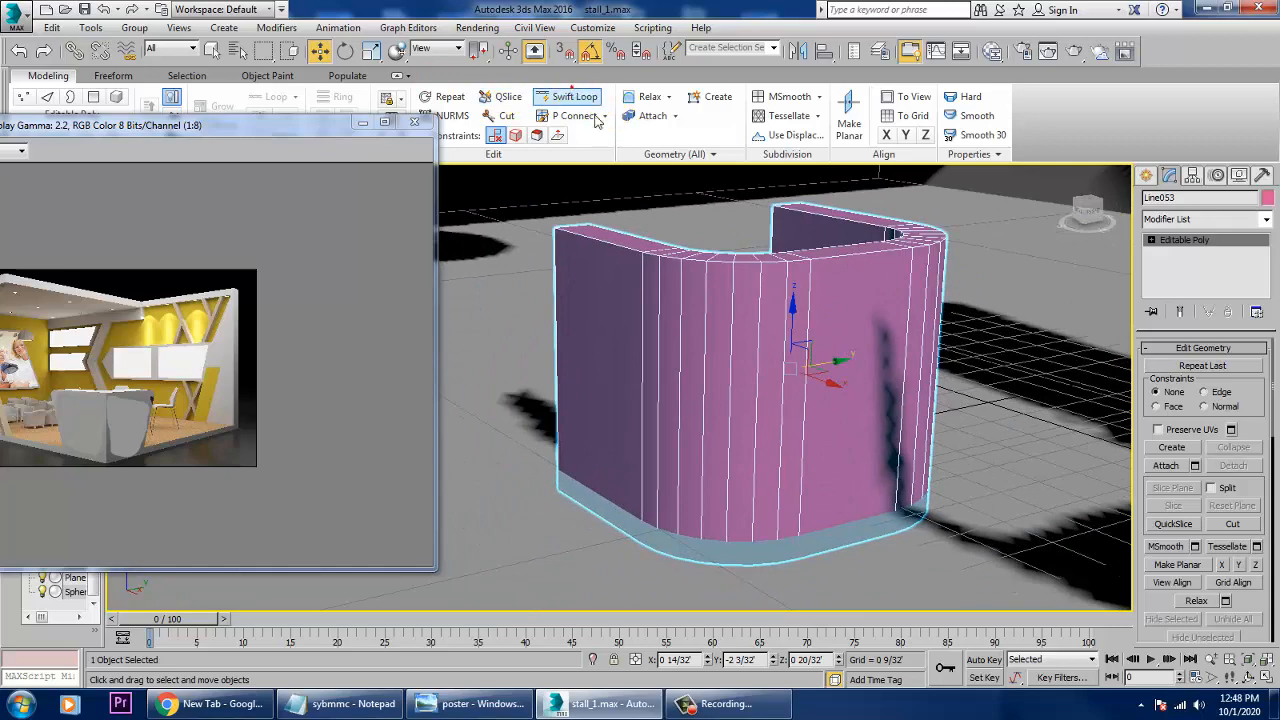
left_click(720, 343)
left_click_drag(718, 451, 727, 490)
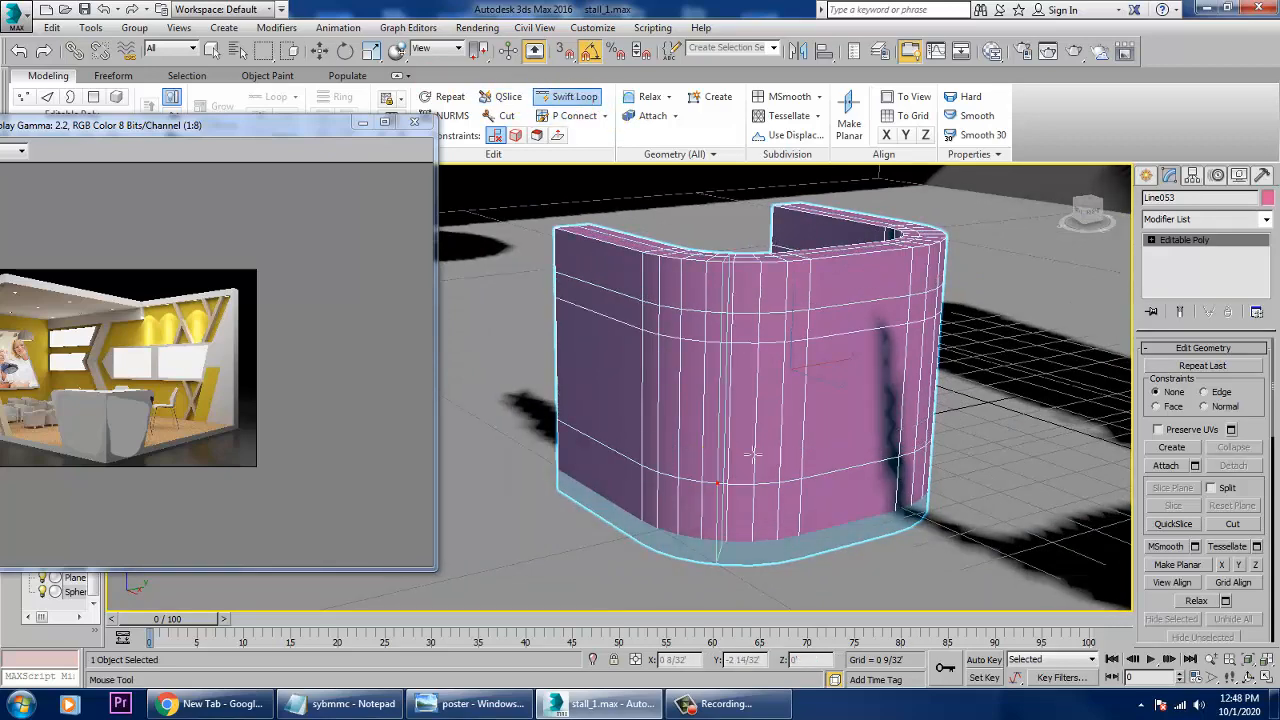
middle_click_drag(727, 490, 895, 405, "alt")
key("ctrl+z")
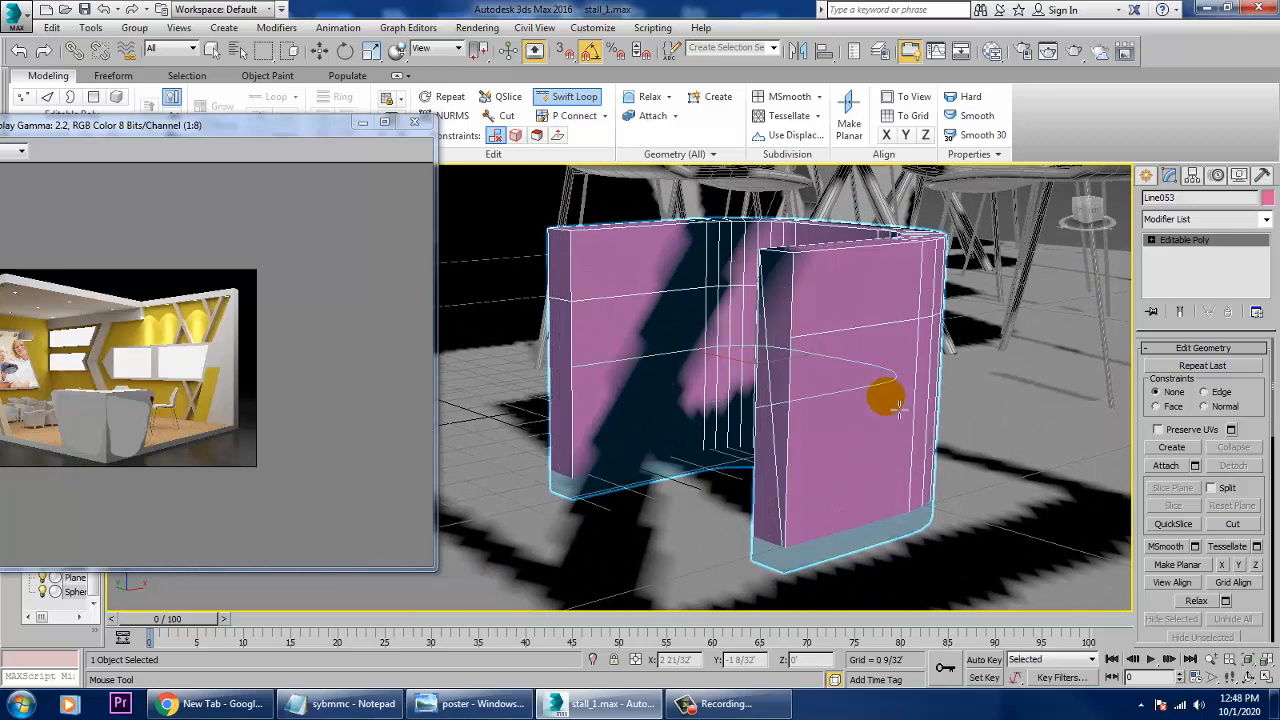
Step: Remove the diagonal edge on the arm's end face and the leftover horizontal edge loop from the armchair shell
key("w")
key("2")
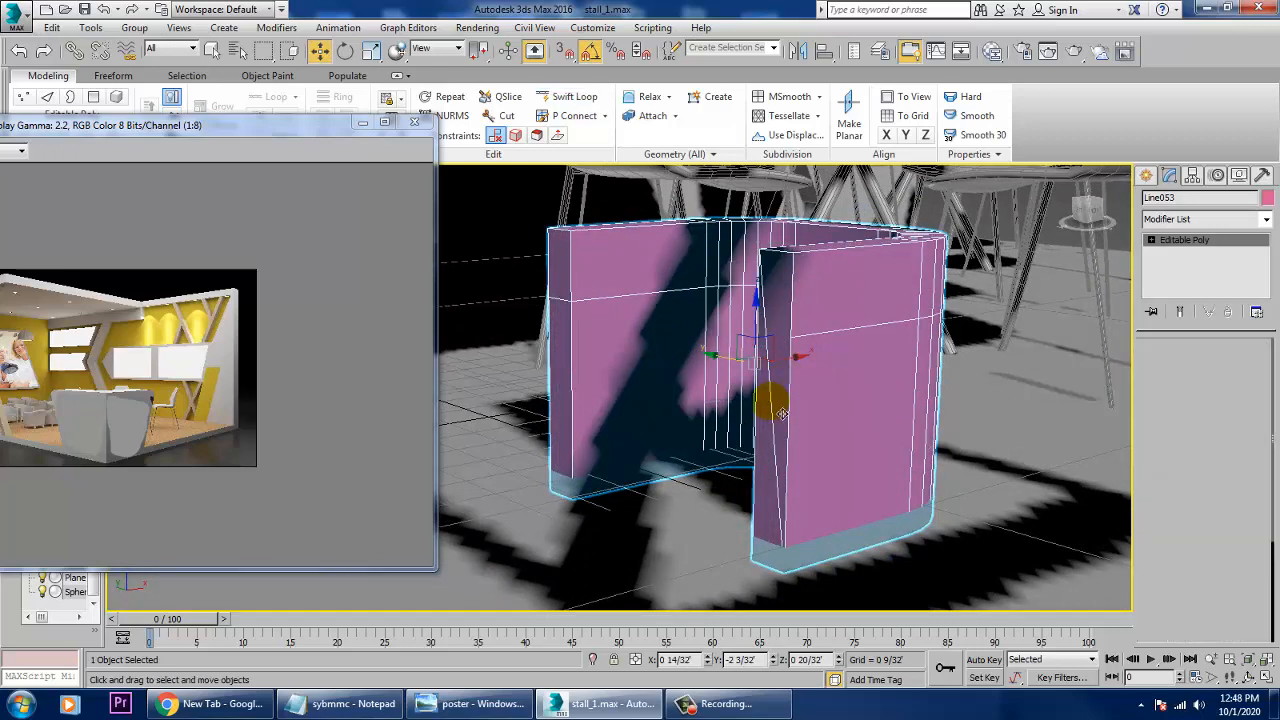
left_click(778, 411)
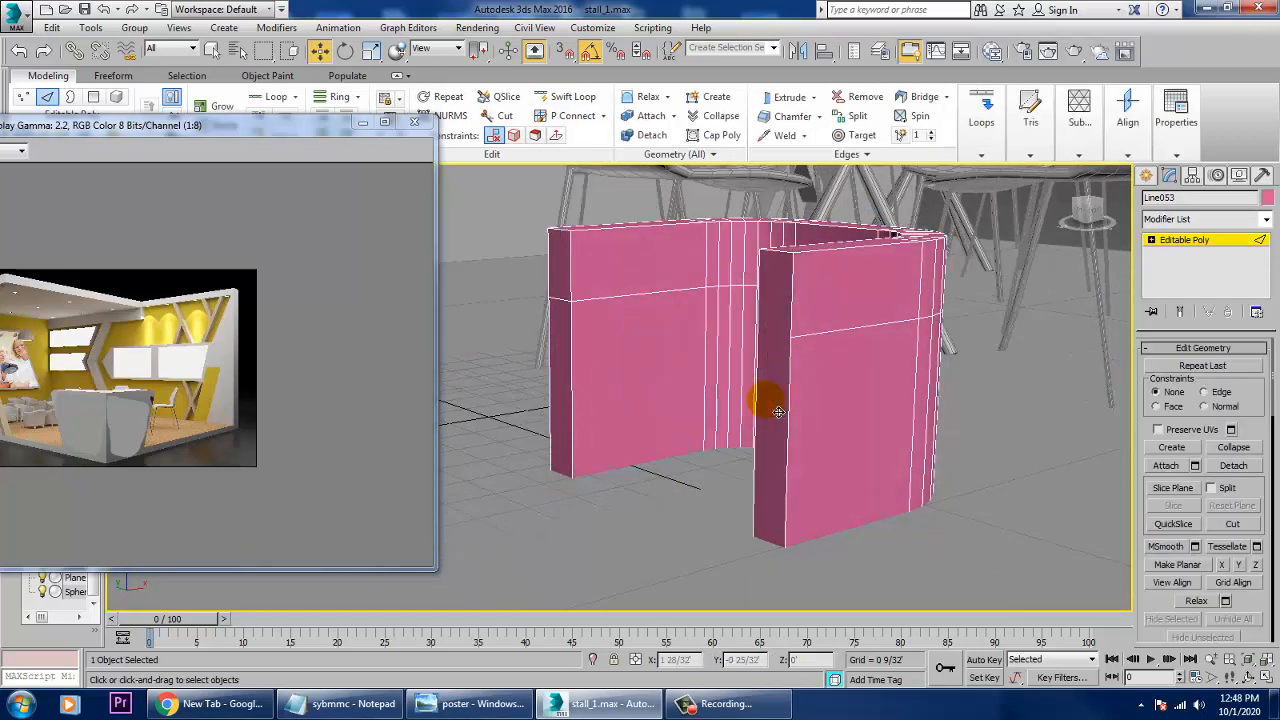
double_click(843, 340)
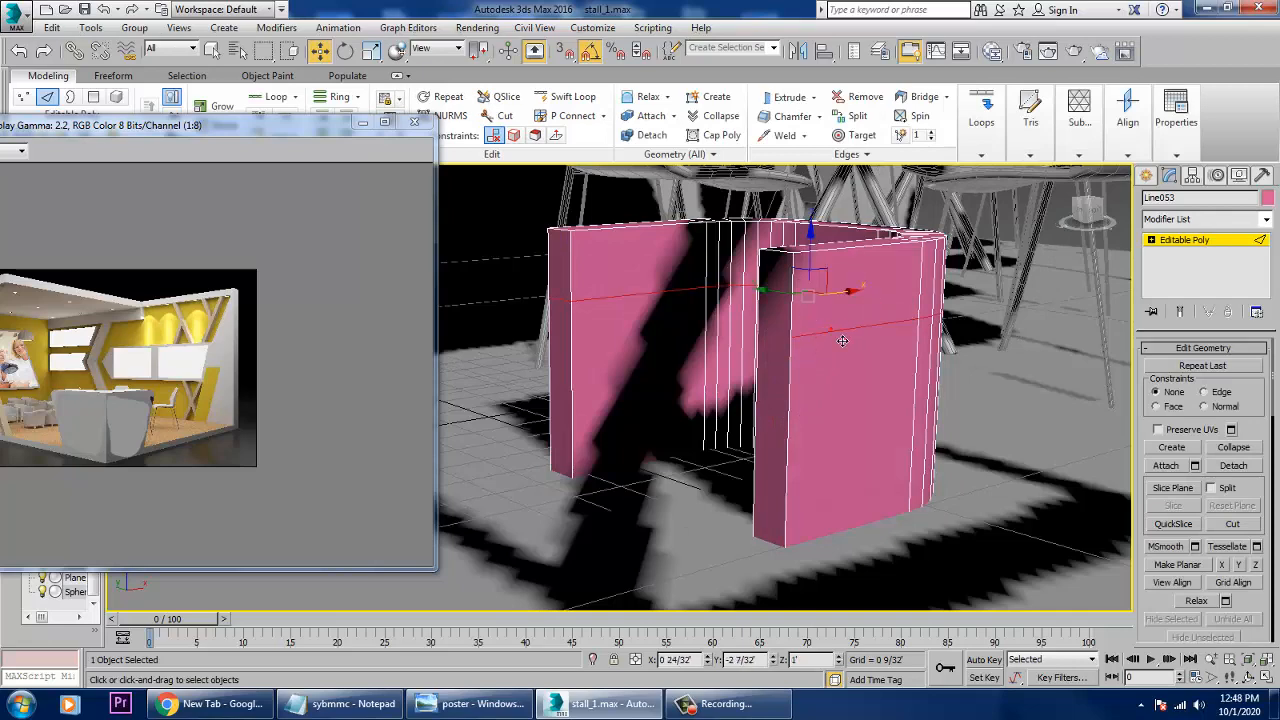
left_click(842, 340)
middle_click_drag(842, 340, 748, 362, "alt")
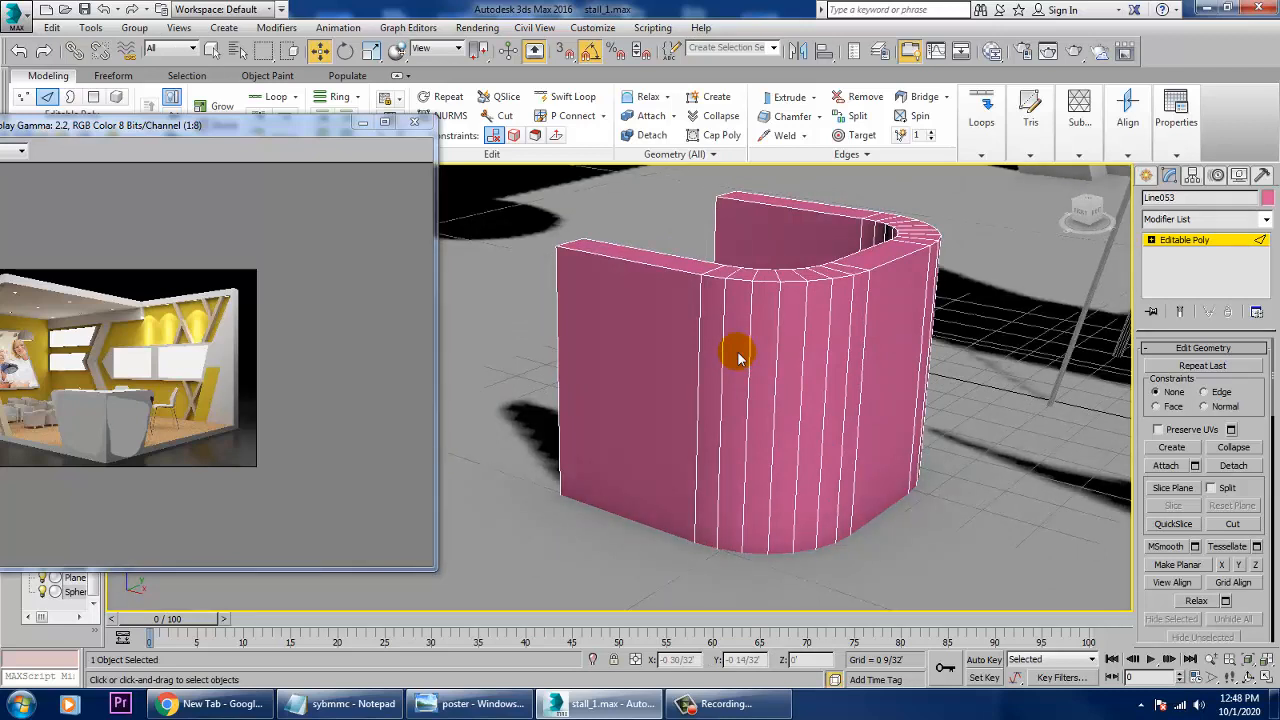
Step: Add three horizontal Swift Loop edge loops around the armchair shell and one along the middle of its thickness
left_click(565, 96)
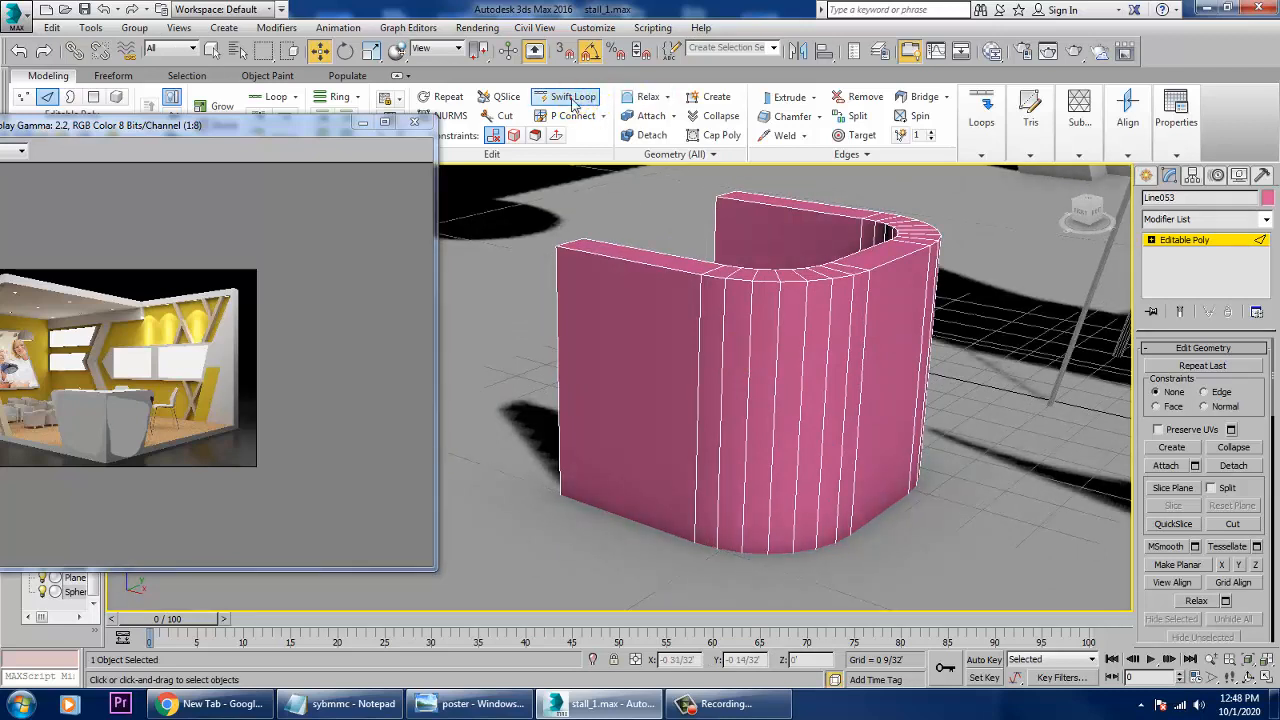
left_click(750, 405)
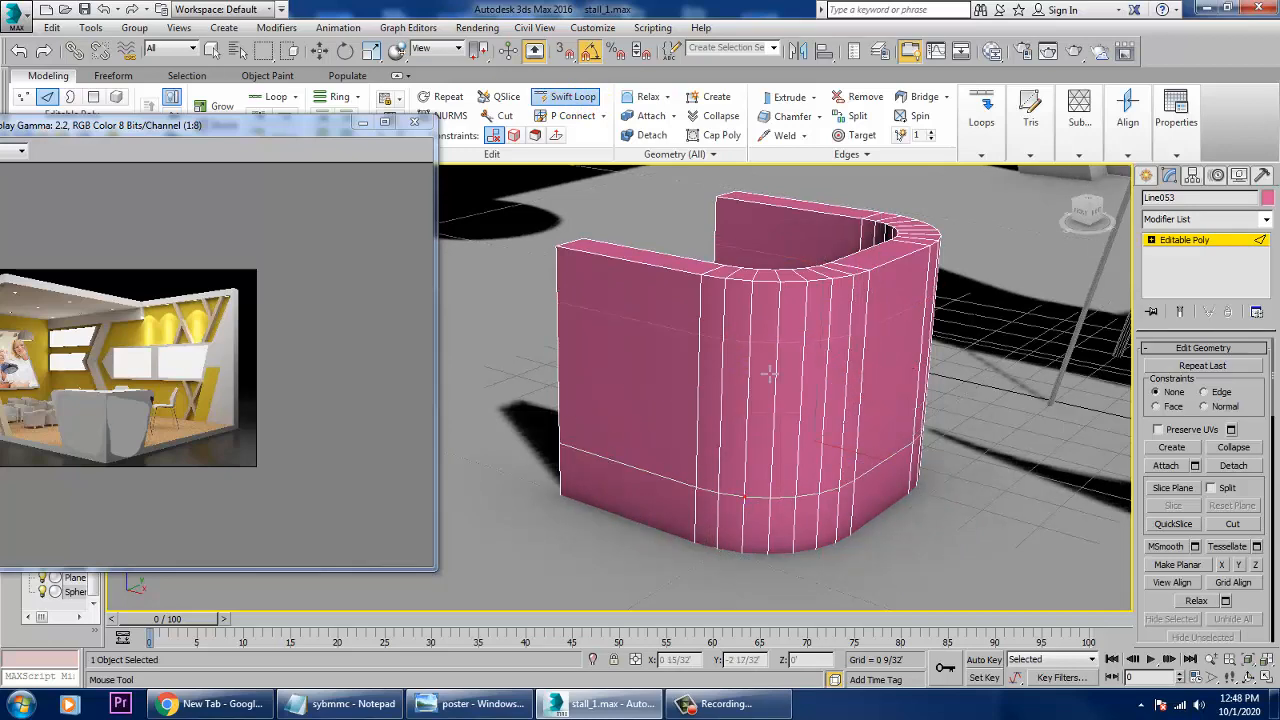
middle_click_drag(774, 333, 720, 341, "alt")
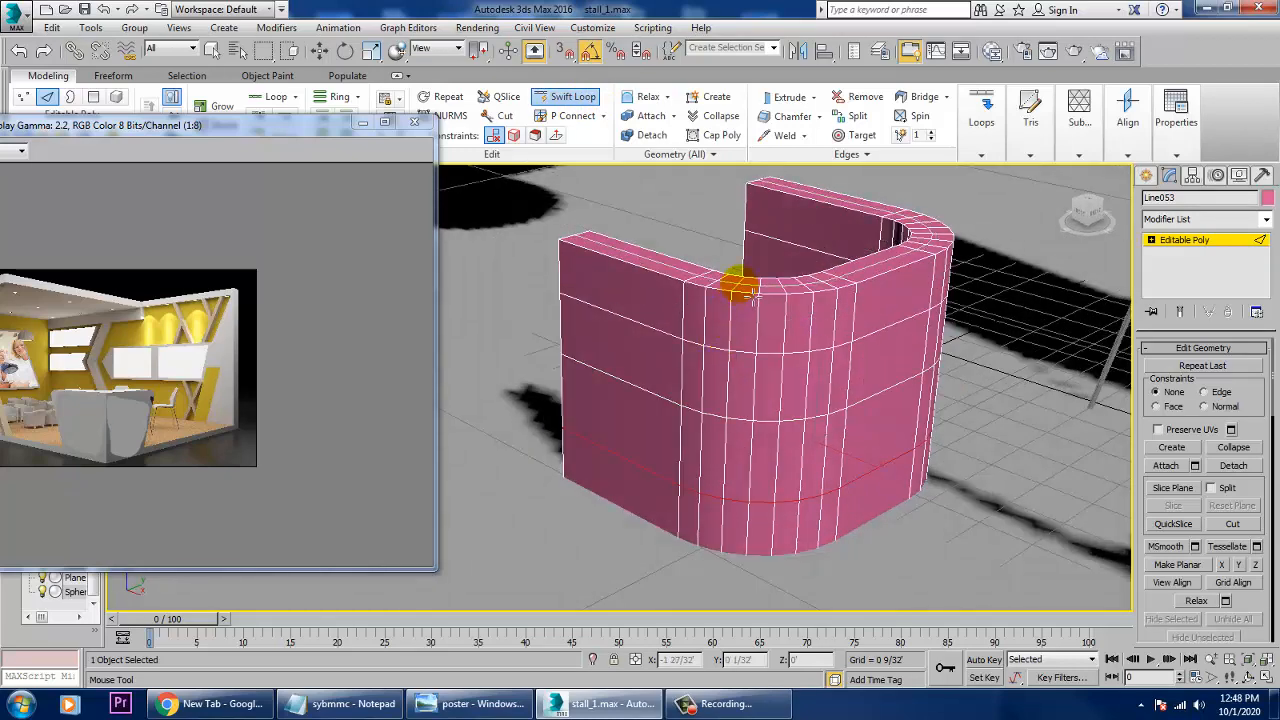
left_click(739, 283)
middle_click_drag(840, 316, 811, 317, "alt")
right_click(811, 317)
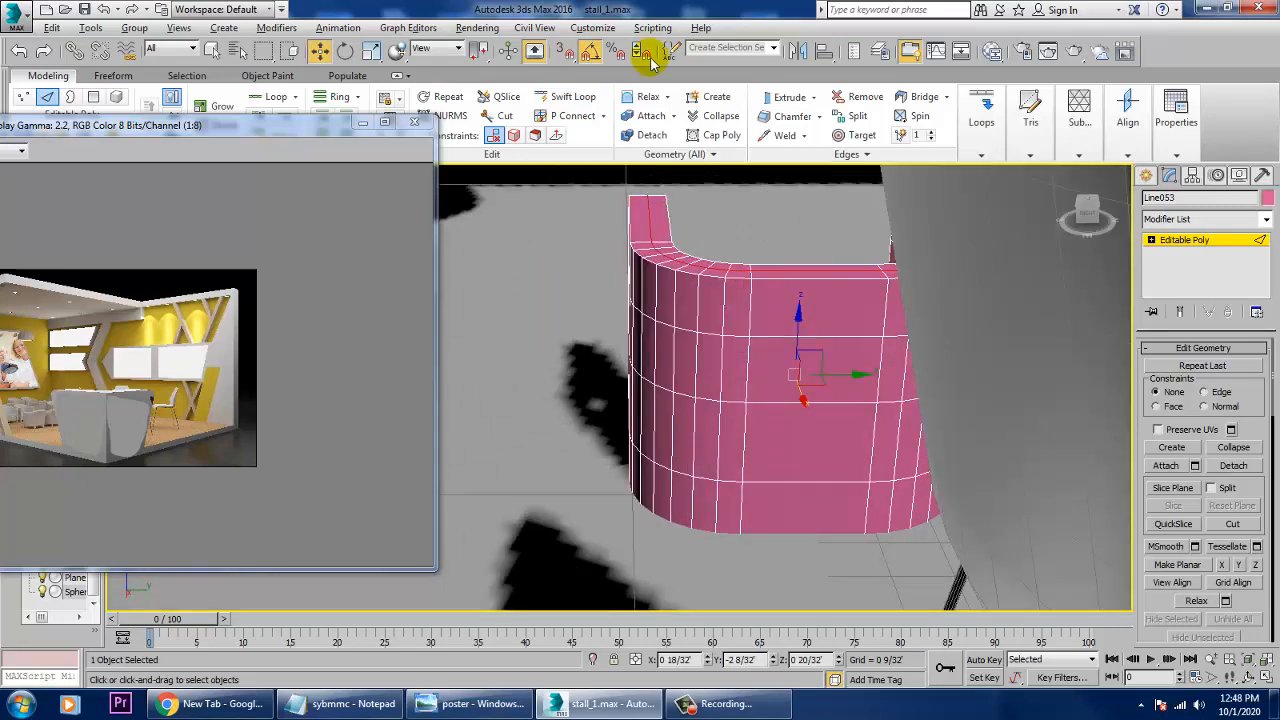
Step: Add a vertical Swift Loop edge loop down the middle of the armchair's back
left_click(546, 100)
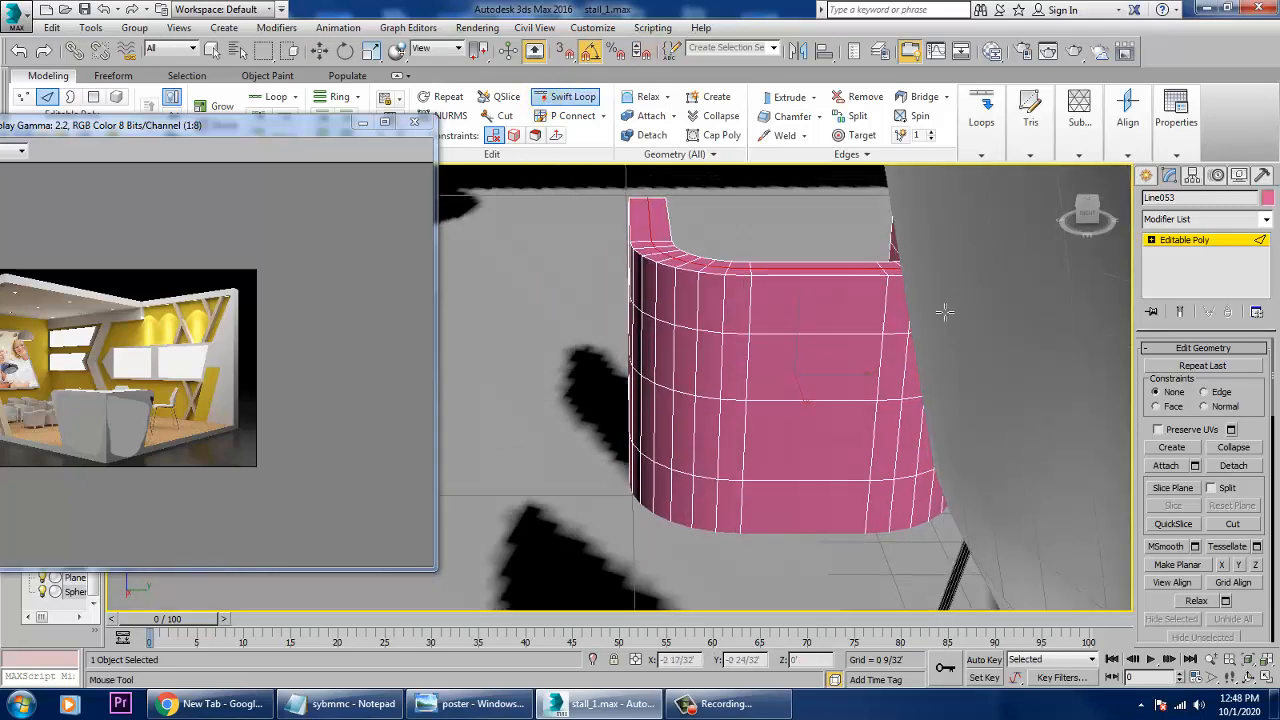
left_click(827, 290)
right_click(827, 290)
middle_click_drag(827, 290, 897, 268, "alt")
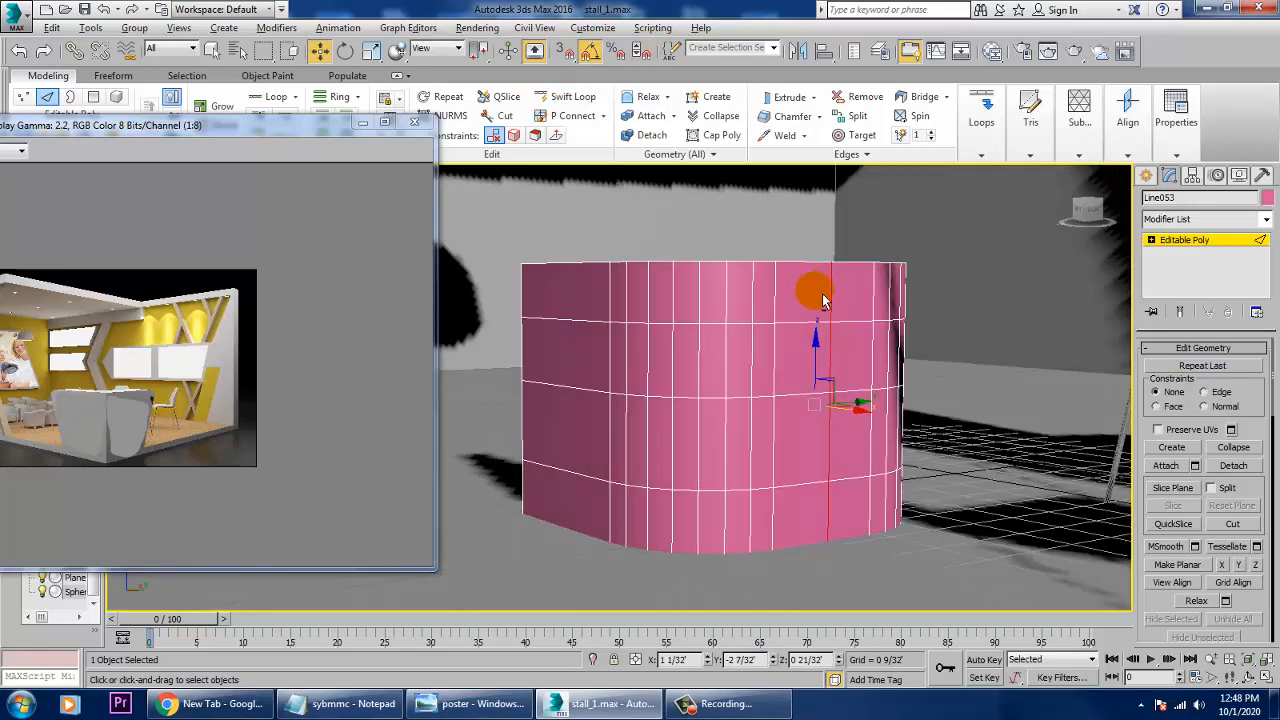
middle_click_drag(817, 289, 818, 330, "alt")
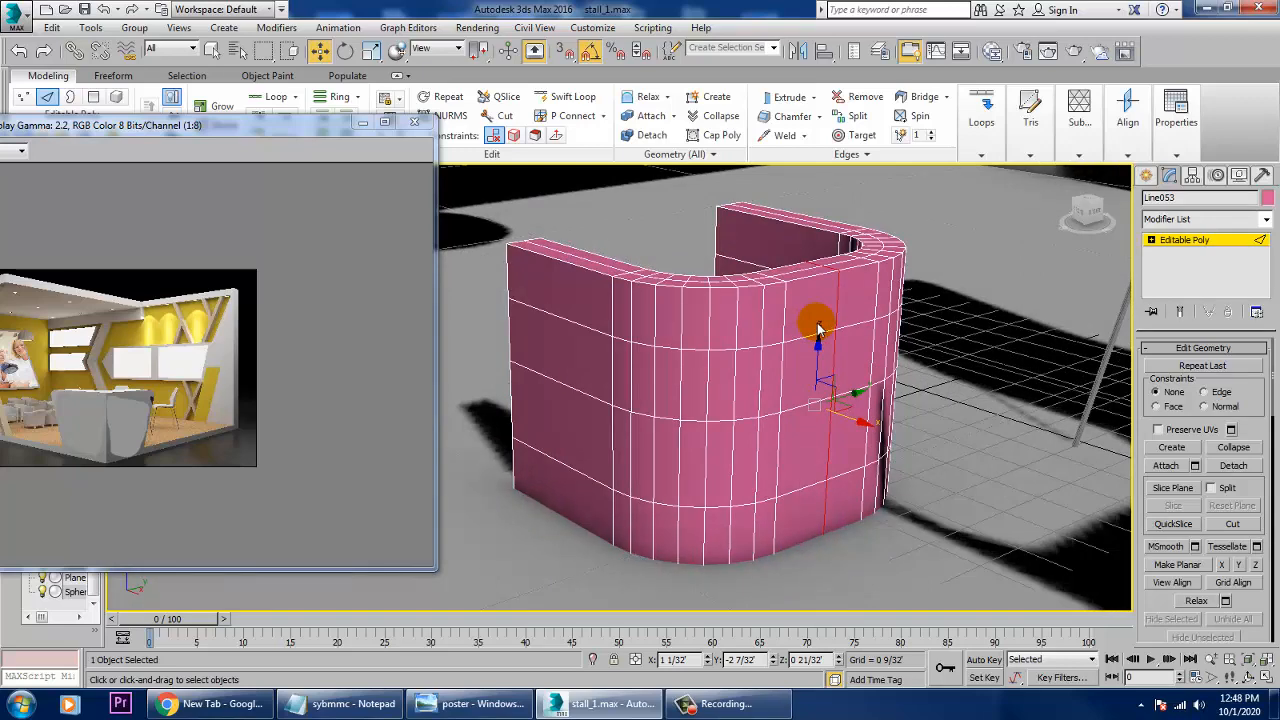
Step: Apply an FFD(box) modifier to the armchair shell
left_click(1180, 240)
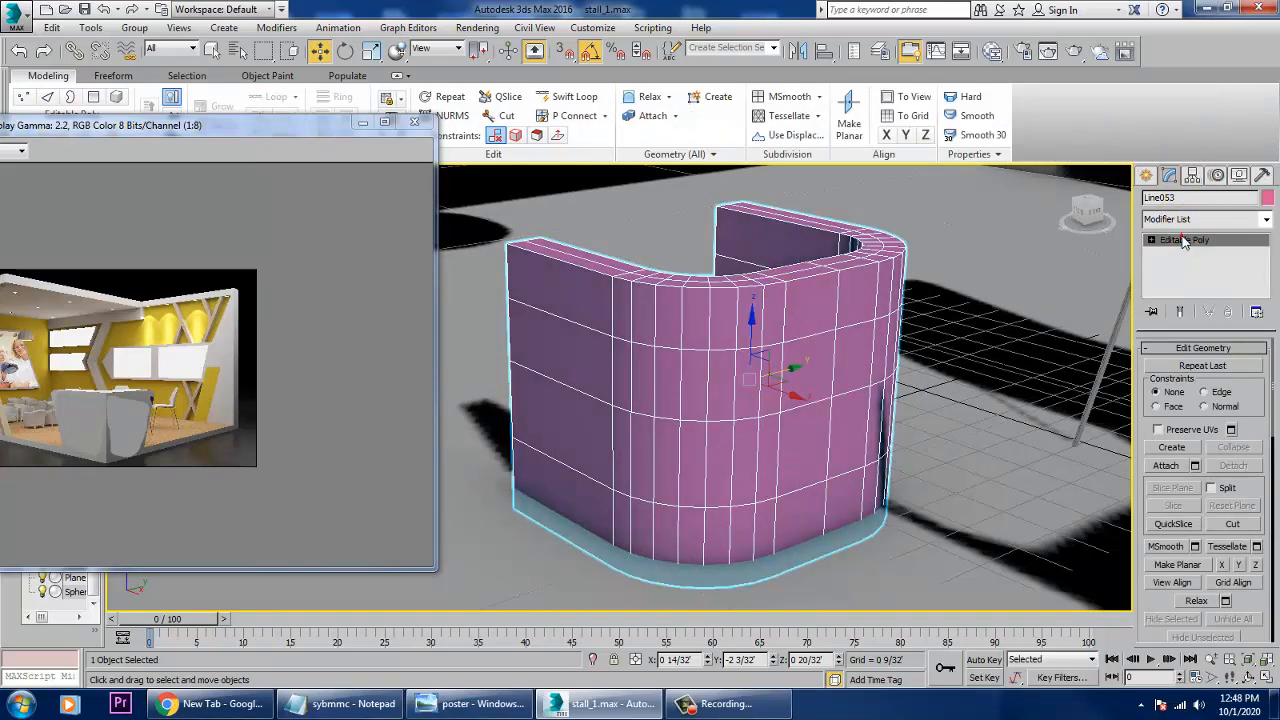
left_click(1265, 222)
scroll(1200, 320, "down", 12)
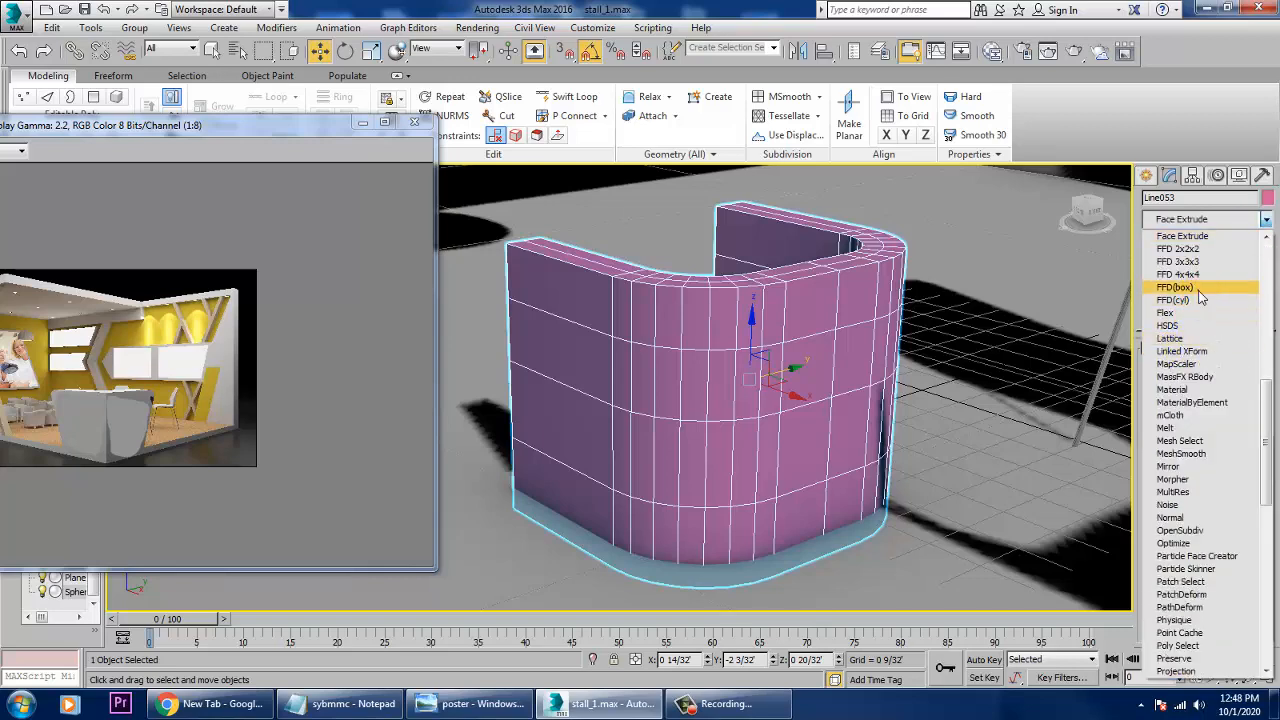
left_click(1190, 287)
key("alt+w")
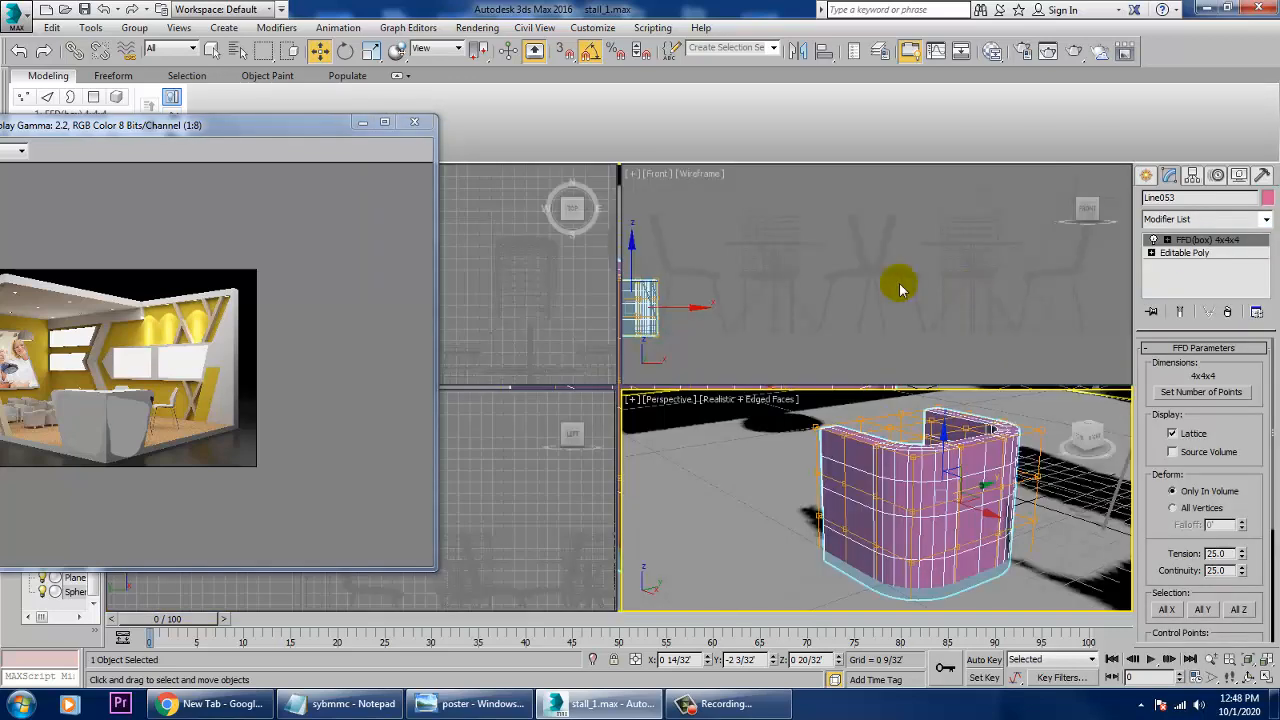
Step: Raise the two middle top FFD control points of the armchair's back in the Left view
right_click(855, 280)
right_click(580, 513)
key("alt+w")
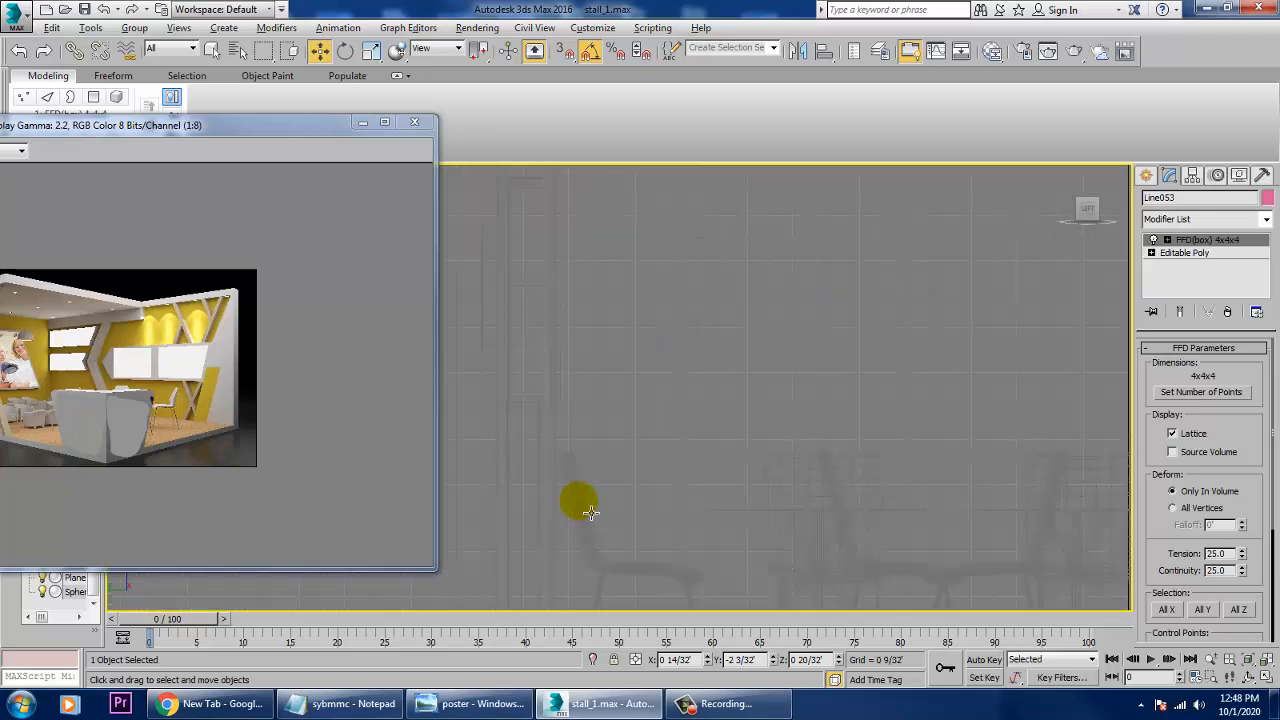
key("z")
middle_click_drag(602, 454, 640, 452)
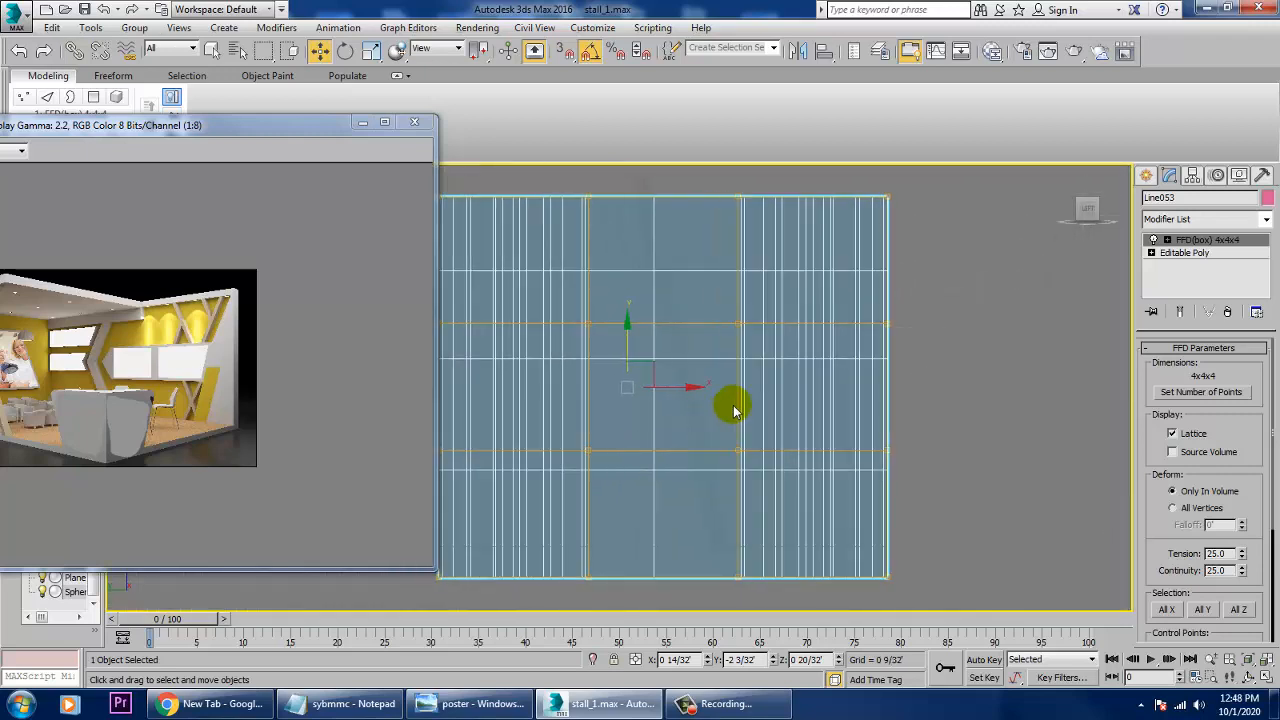
middle_click_drag(771, 307, 905, 365)
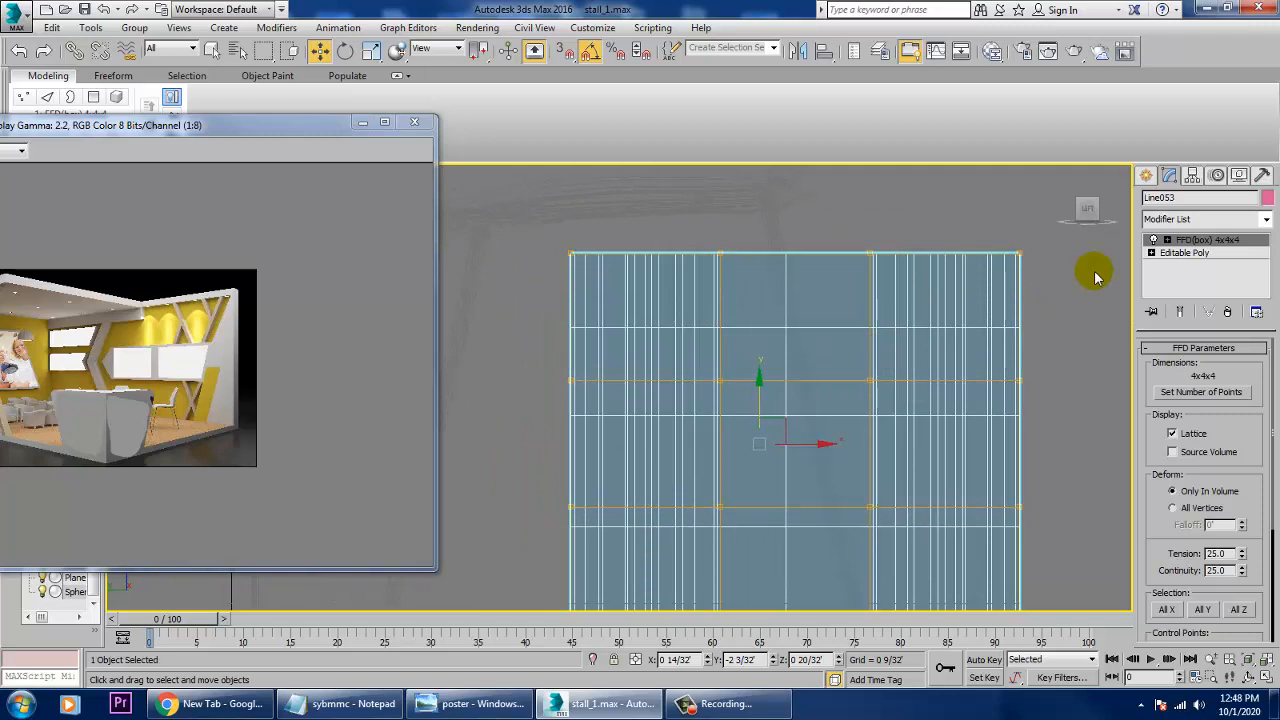
left_click(1167, 240)
left_click(1200, 253)
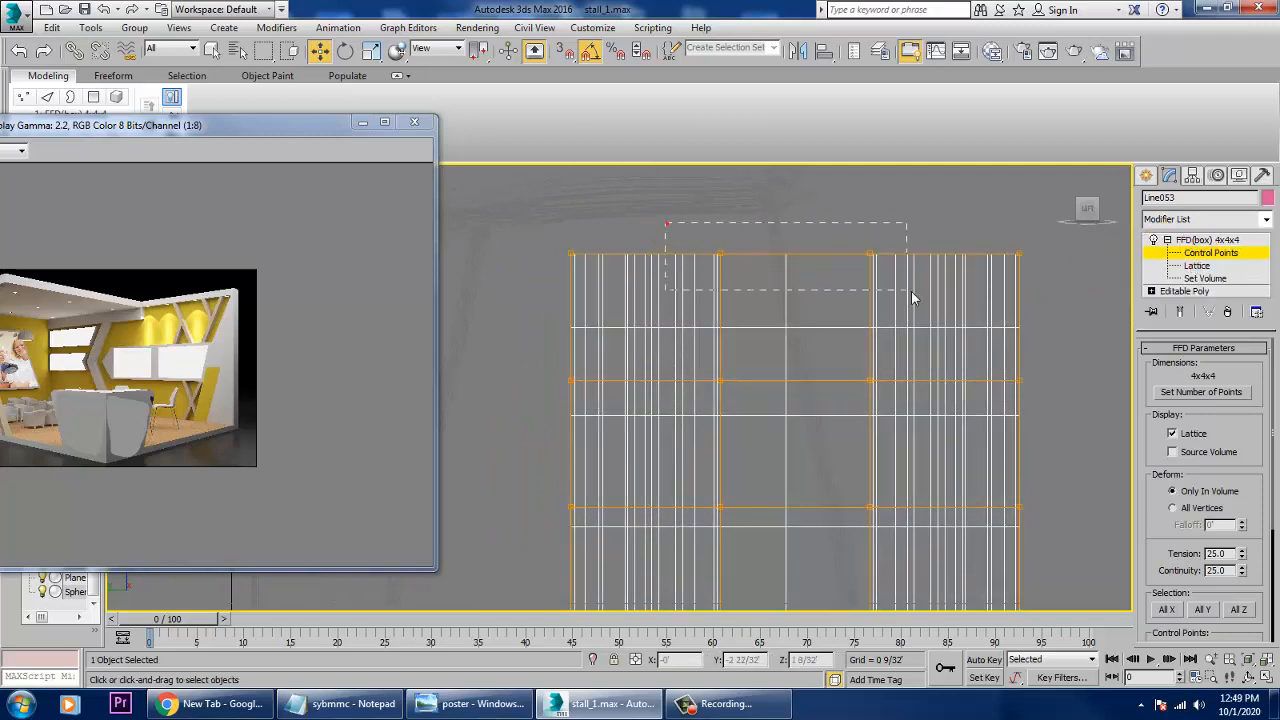
left_click_drag(911, 291, 911, 292)
left_click_drag(801, 222, 792, 185)
Step: Isolate the armchair shell in the Perspective view and inspect its deformed shape from several angles
key("alt+w")
middle_click(906, 458)
key("alt+w")
middle_click_drag(866, 434, 735, 360, "alt")
middle_click_drag(735, 360, 681, 421)
left_click_drag(624, 396, 630, 400)
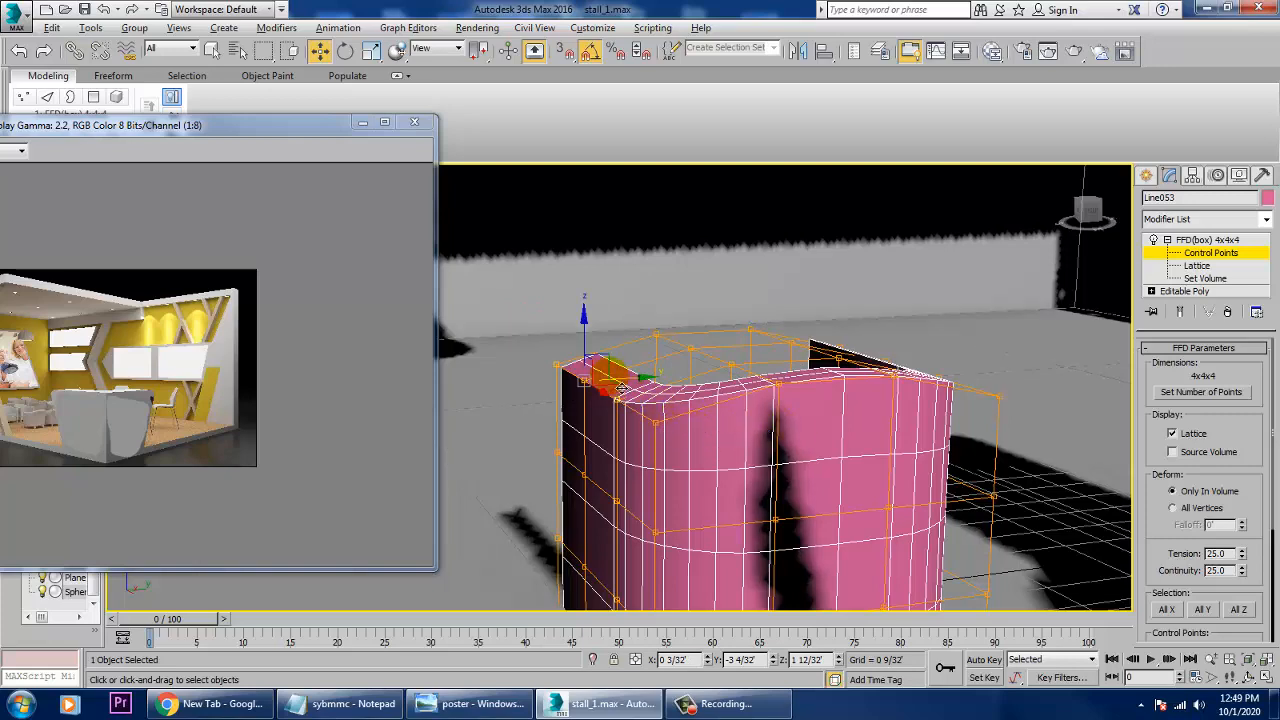
key("alt+q")
middle_click_drag(697, 403, 791, 403, "alt")
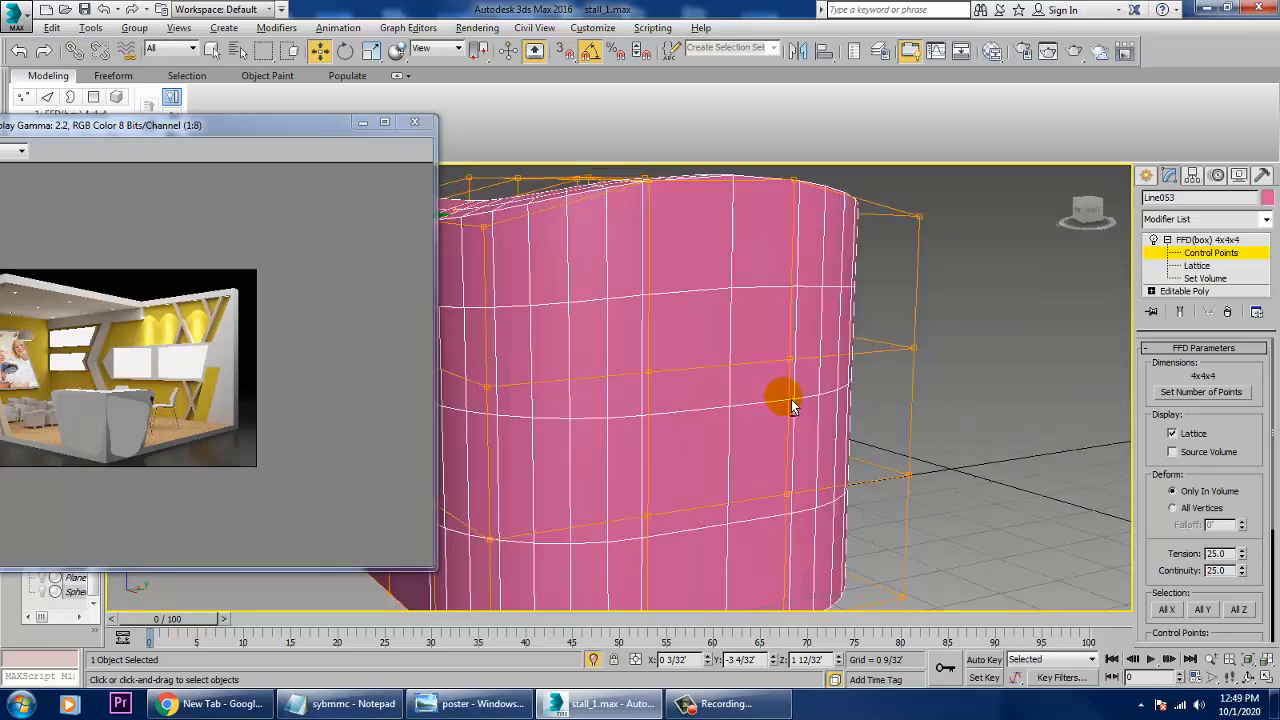
scroll(715, 421, "down", 4)
middle_click_drag(715, 421, 893, 413, "alt")
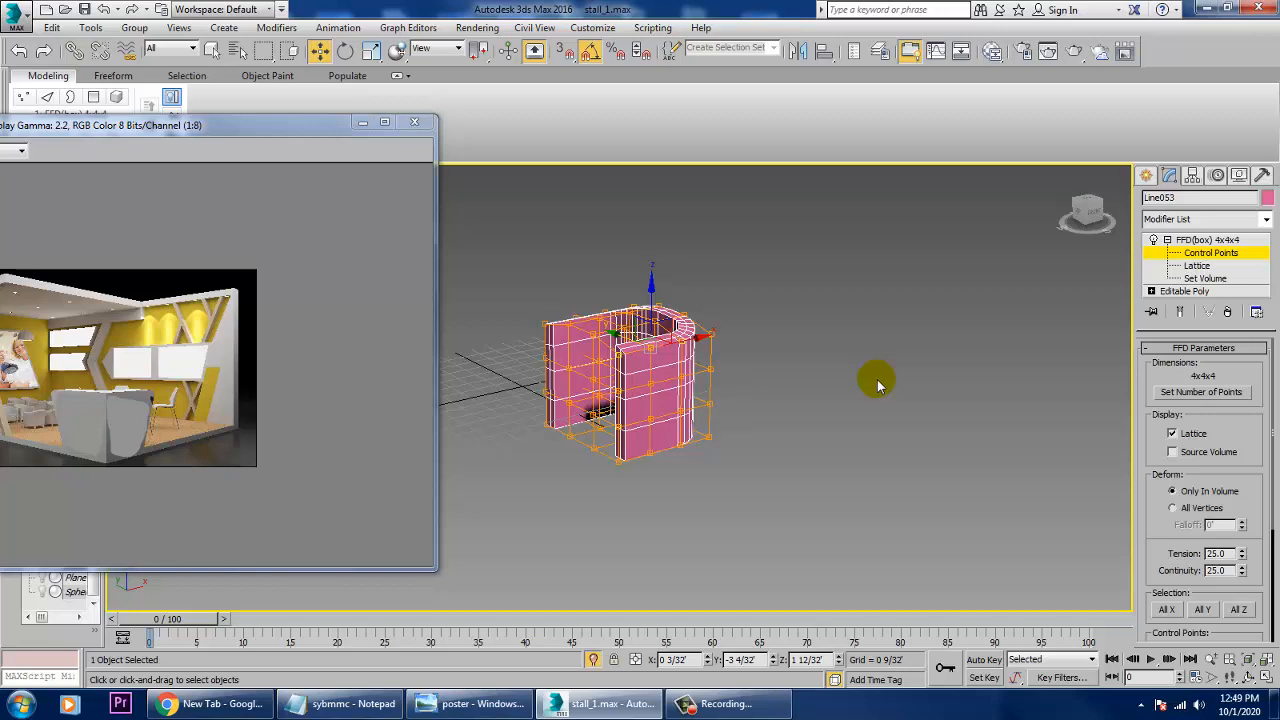
scroll(690, 415, "up", 2)
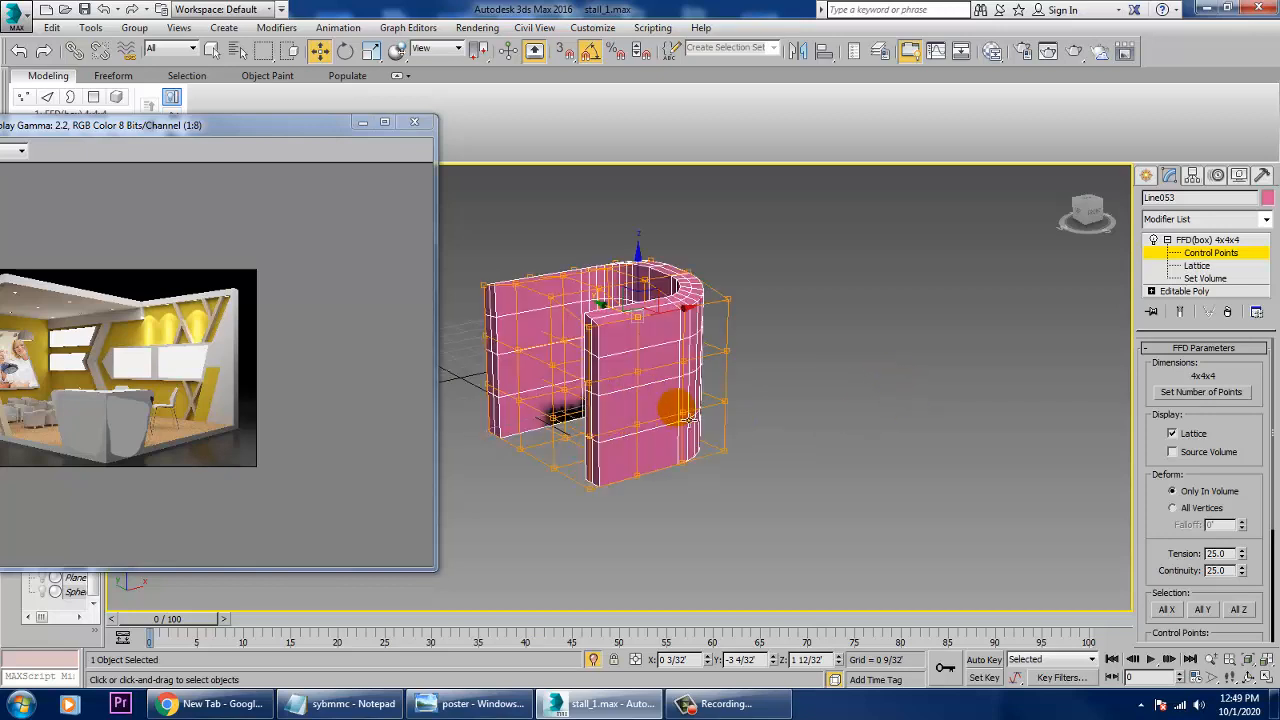
scroll(642, 386, "up", 4)
scroll(680, 309, "down", 4)
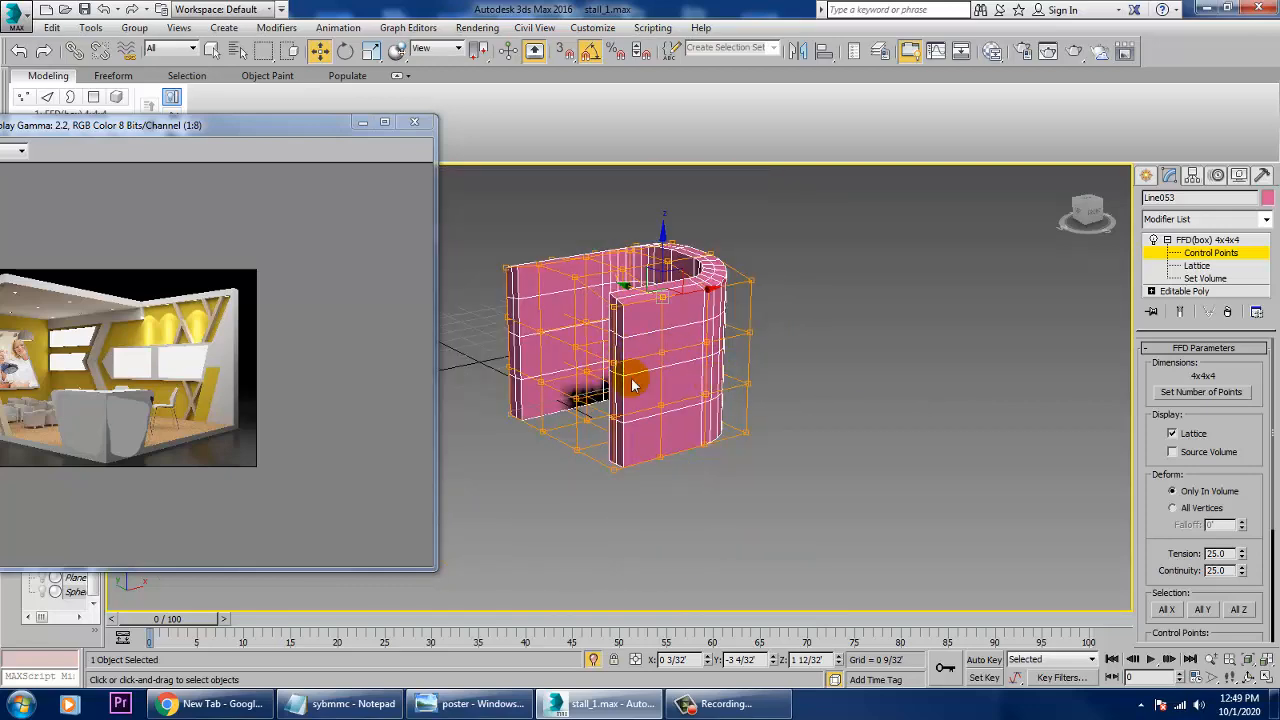
scroll(632, 386, "down", 3)
Step: Lower the top FFD control points over the front part of the arms in the Front view
key("alt+w")
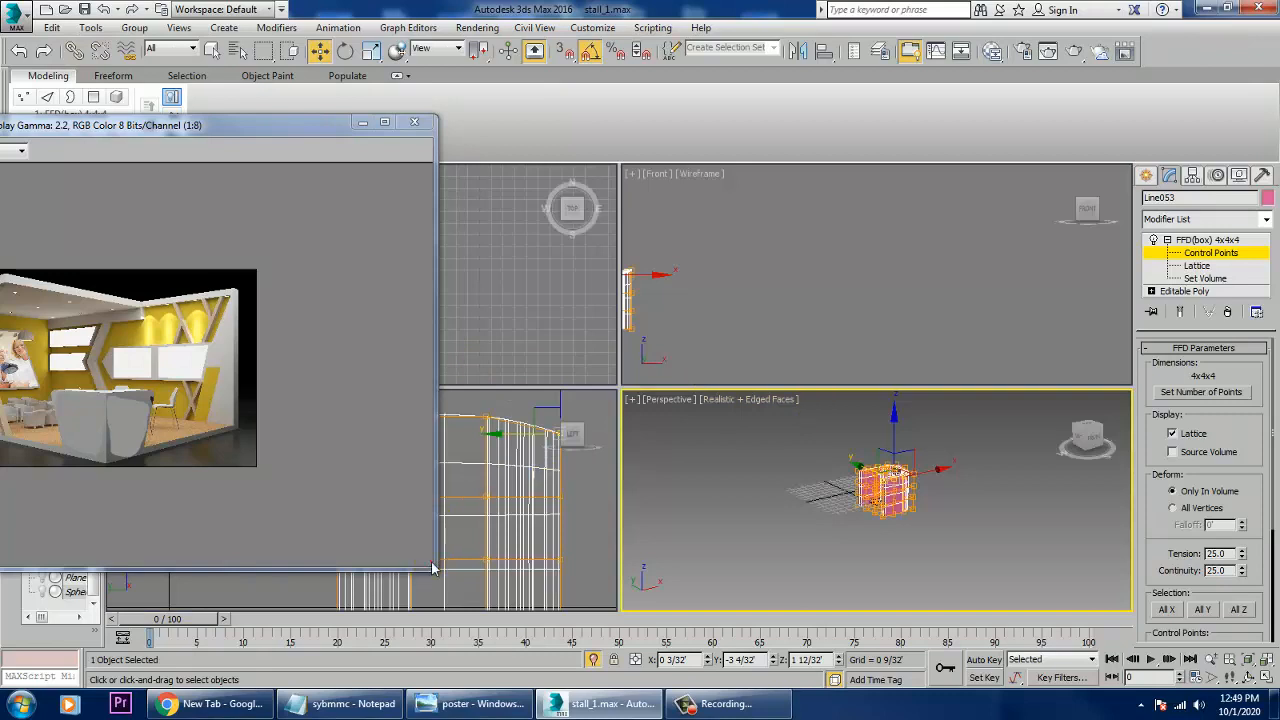
left_click(808, 283)
key("alt+w")
key("z")
scroll(754, 295, "down", 5)
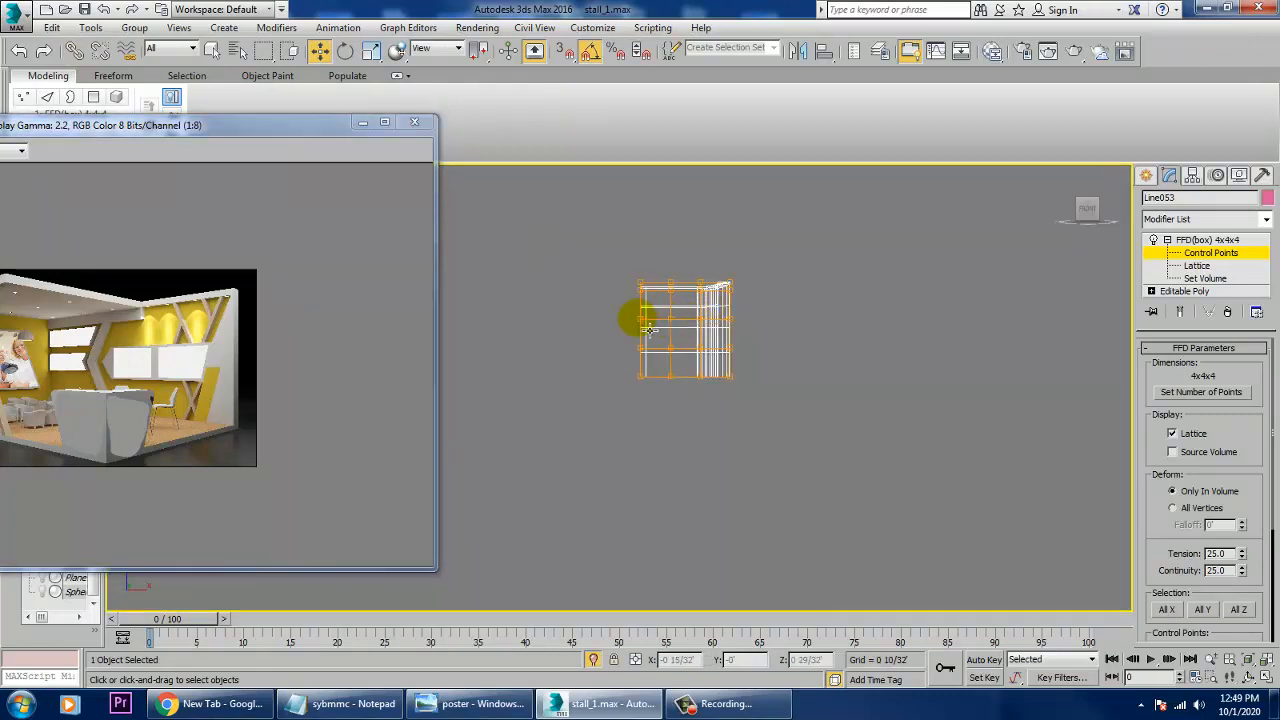
scroll(650, 330, "up", 5)
scroll(714, 429, "down", 1)
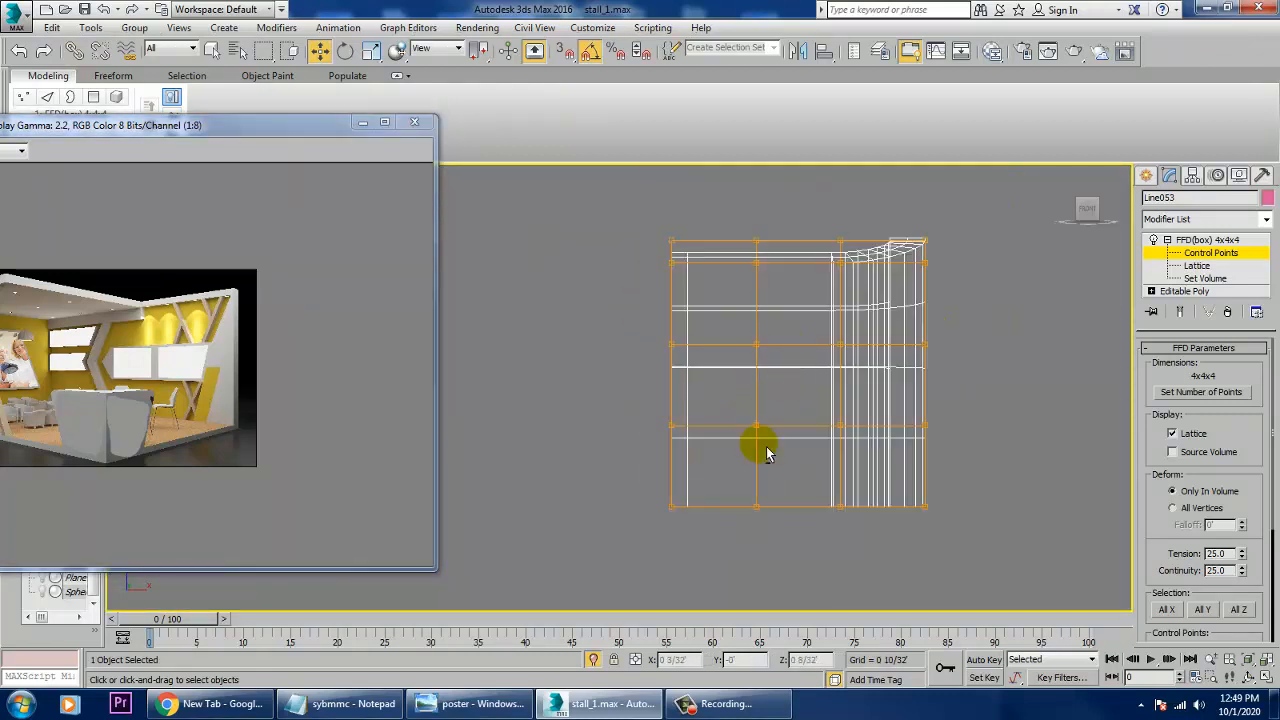
scroll(767, 455, "down", 2)
left_click_drag(644, 262, 764, 312)
left_click_drag(740, 254, 740, 272)
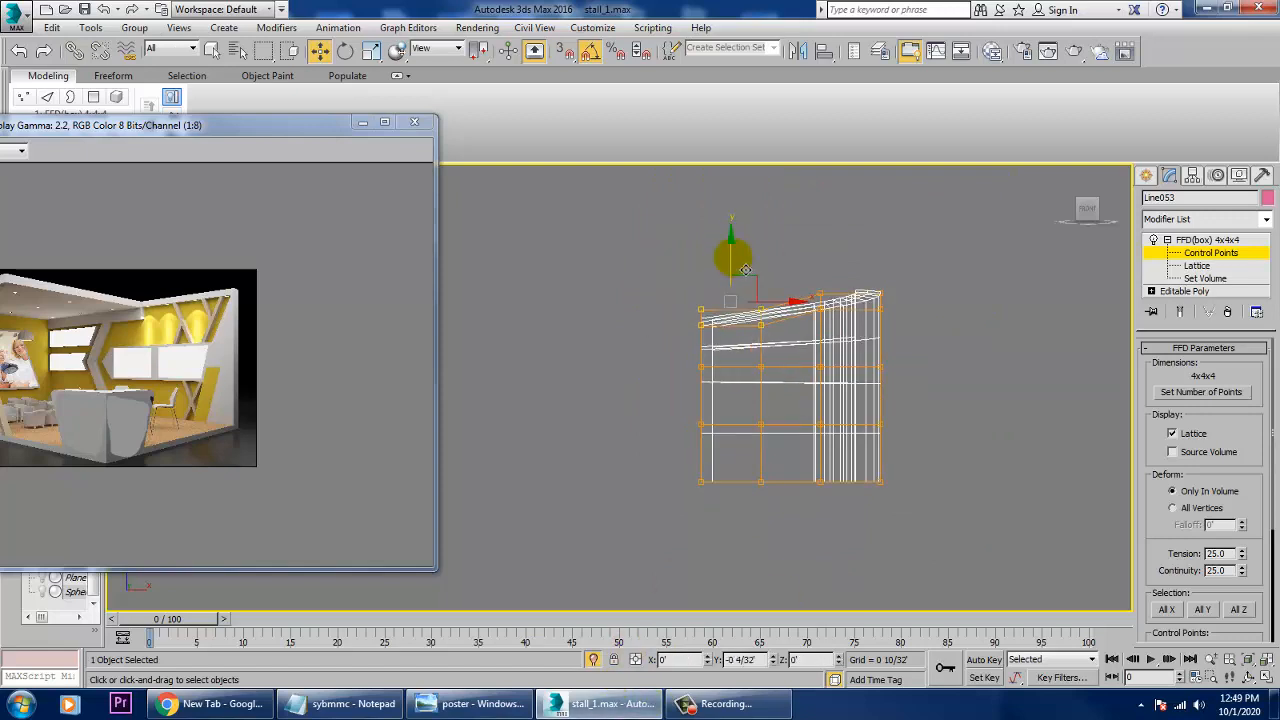
Step: Lower the top control points where the arms meet the curved back and slightly raise those at the rear
left_click_drag(827, 323, 826, 320)
left_click_drag(820, 258, 836, 318)
mouse_move(880, 255)
left_mouse_down()
mouse_move(880, 232)
mouse_move(880, 250)
left_mouse_up()
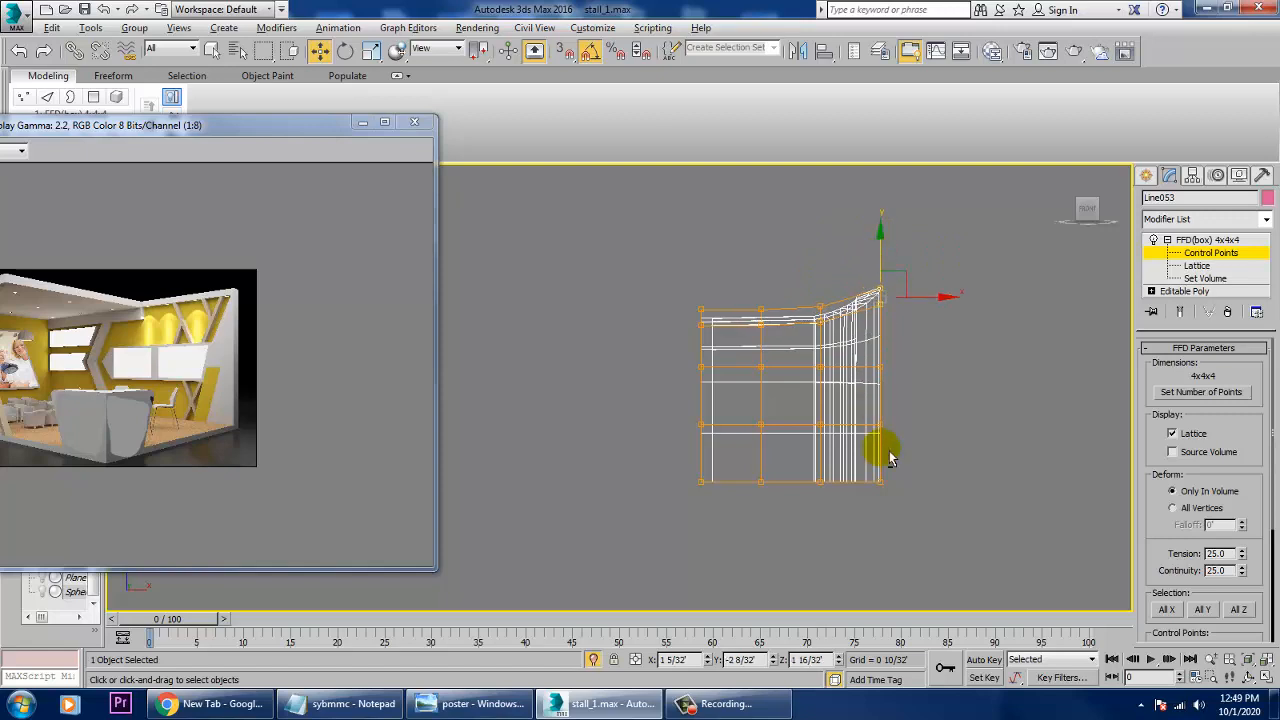
Step: Try moving the top control points midway along the arms in the Perspective view, and undo the move
key("alt+w")
right_click(878, 488)
key("z")
key("alt+w")
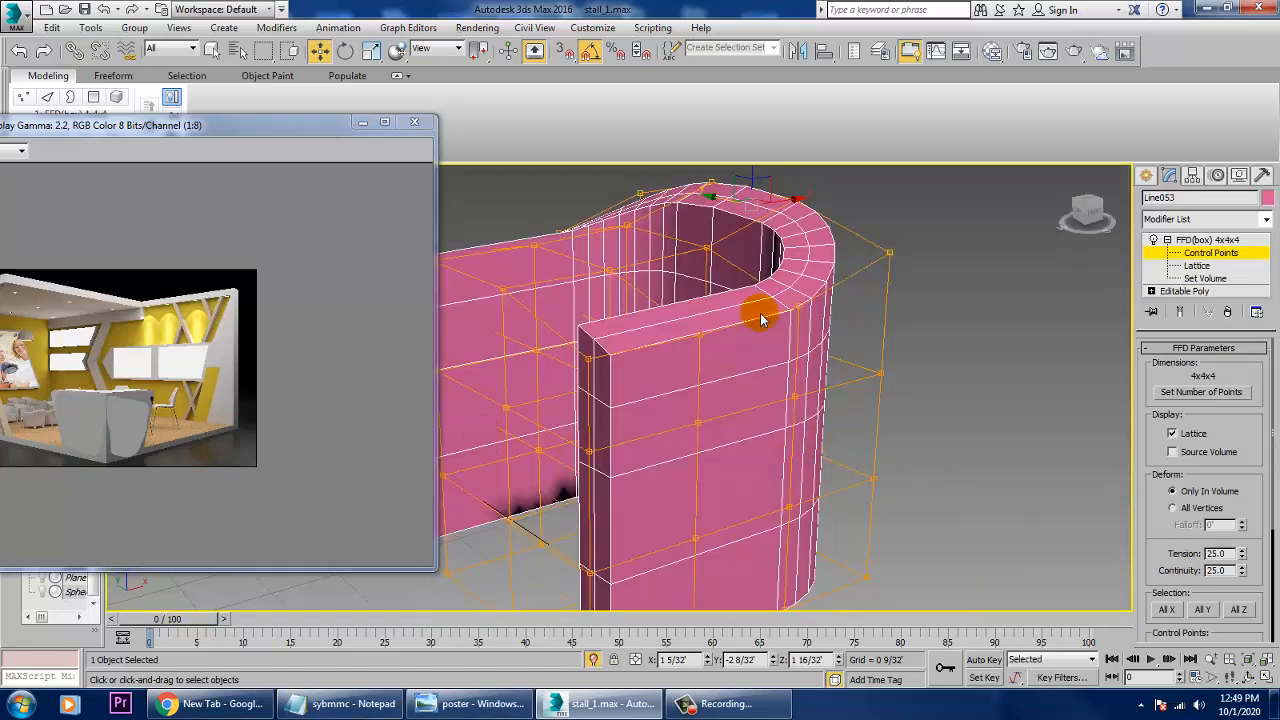
scroll(837, 386, "down", 6)
middle_click_drag(914, 412, 820, 400, "alt")
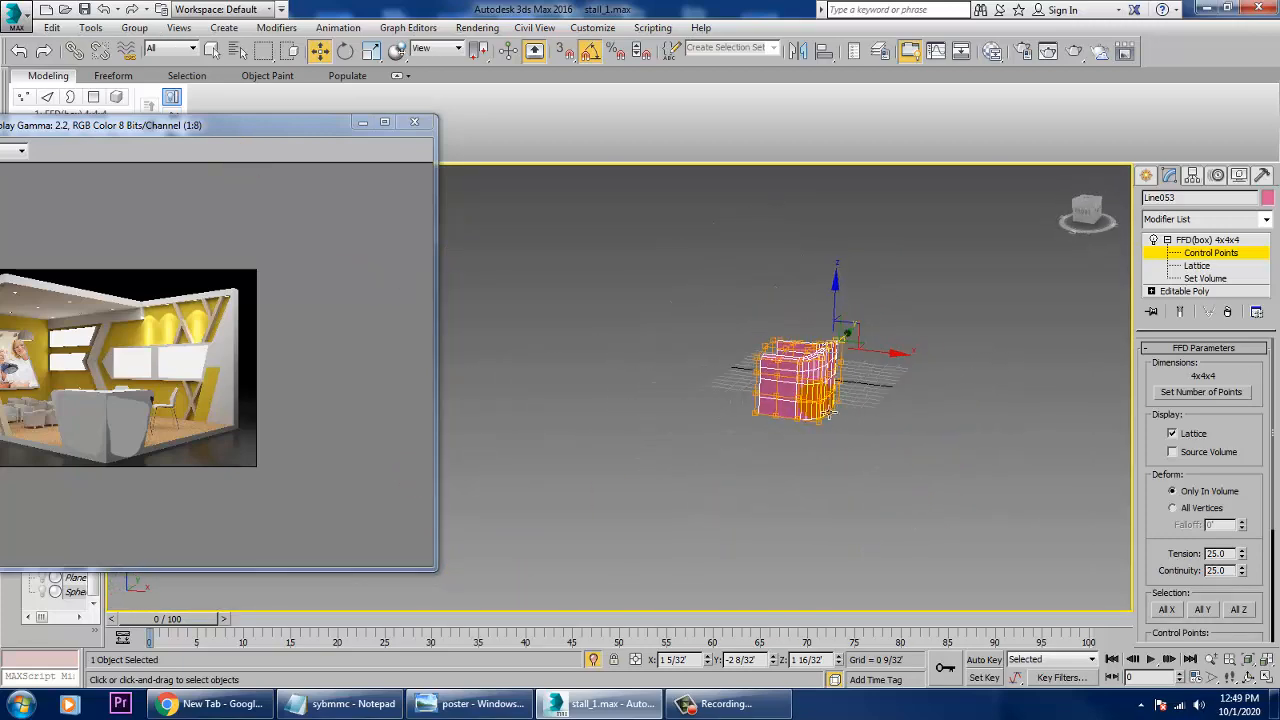
scroll(818, 398, "up", 2)
scroll(817, 398, "up", 2)
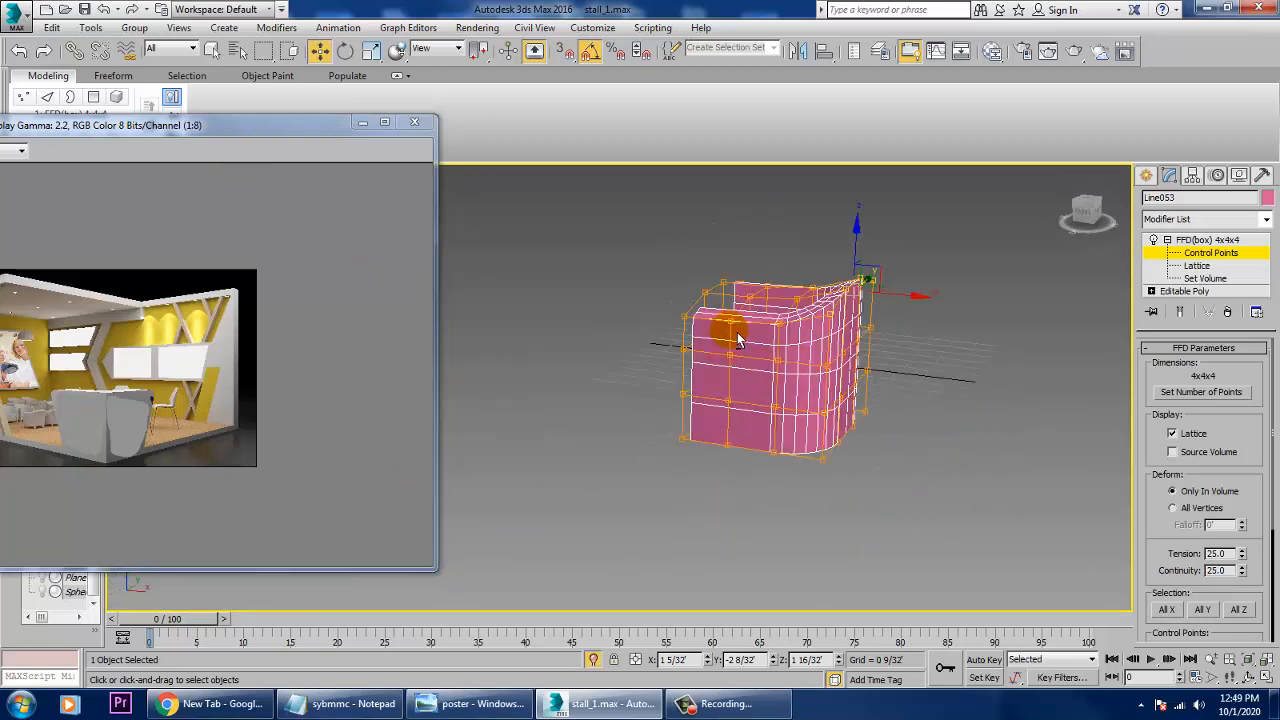
middle_click_drag(729, 331, 762, 323, "alt")
left_click_drag(738, 265, 768, 273)
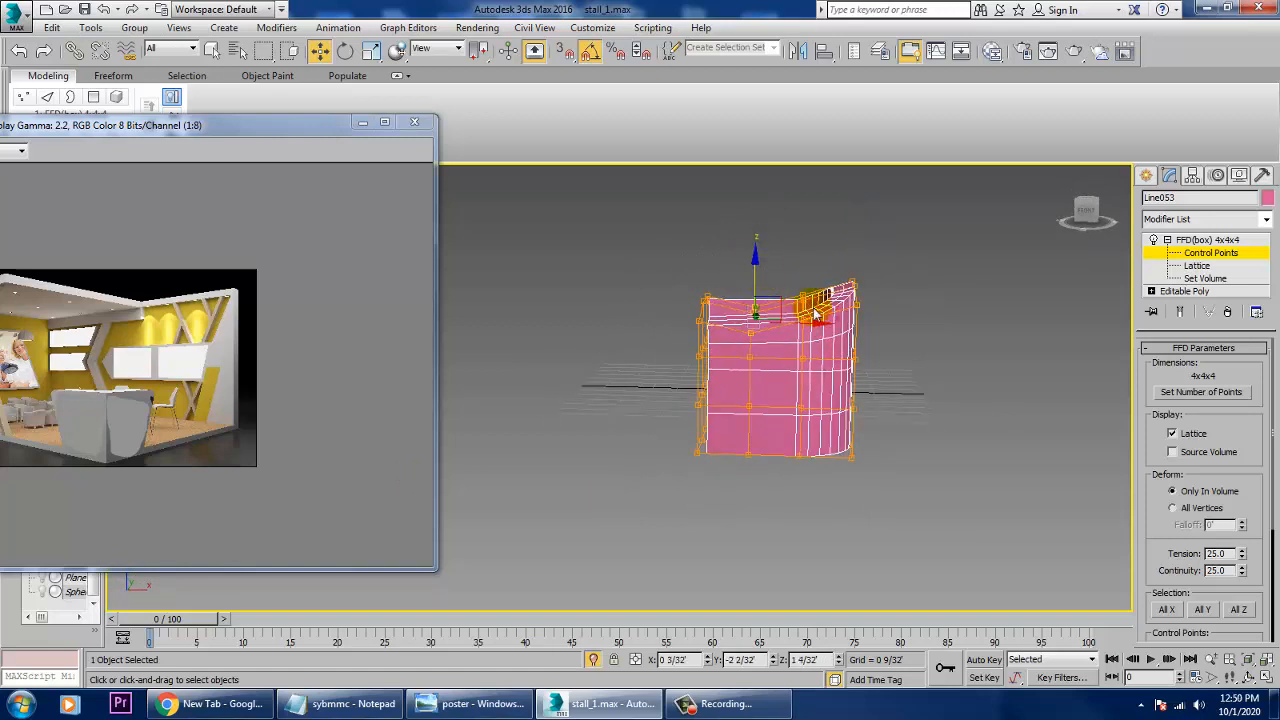
key("ctrl+z")
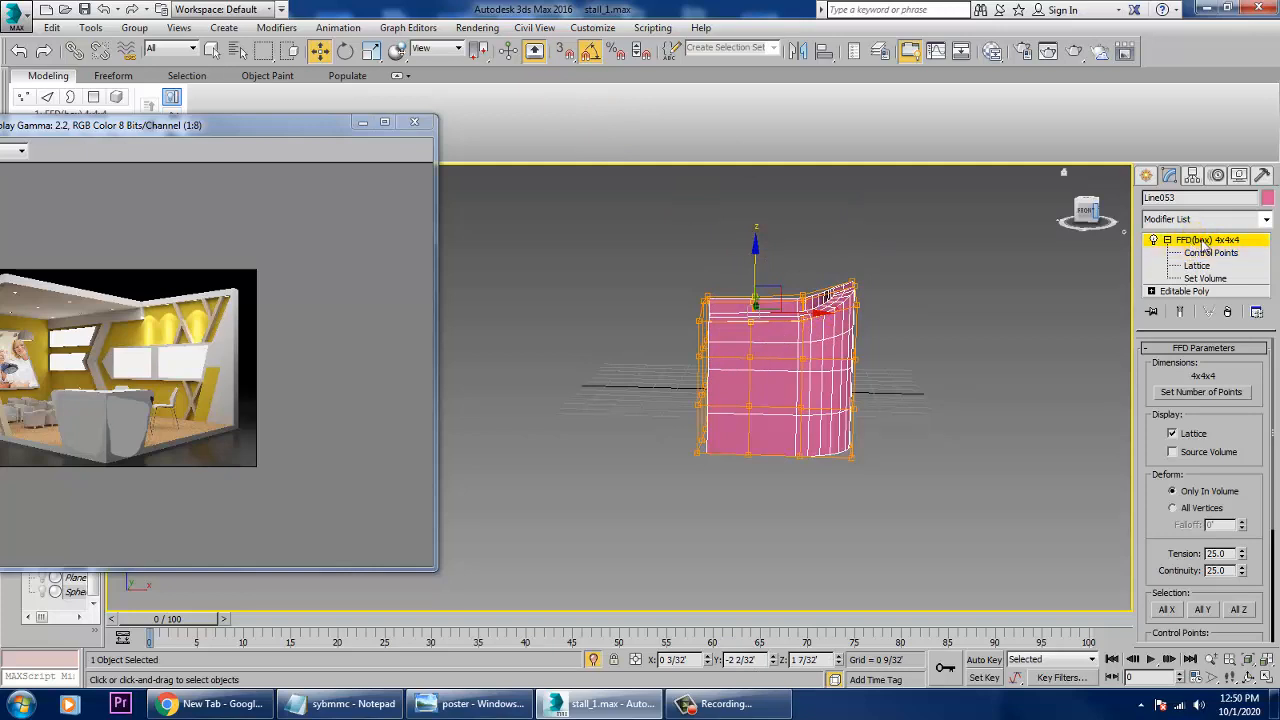
Step: Remove the FFD(box) modifier from the armchair shell
left_click(1203, 241)
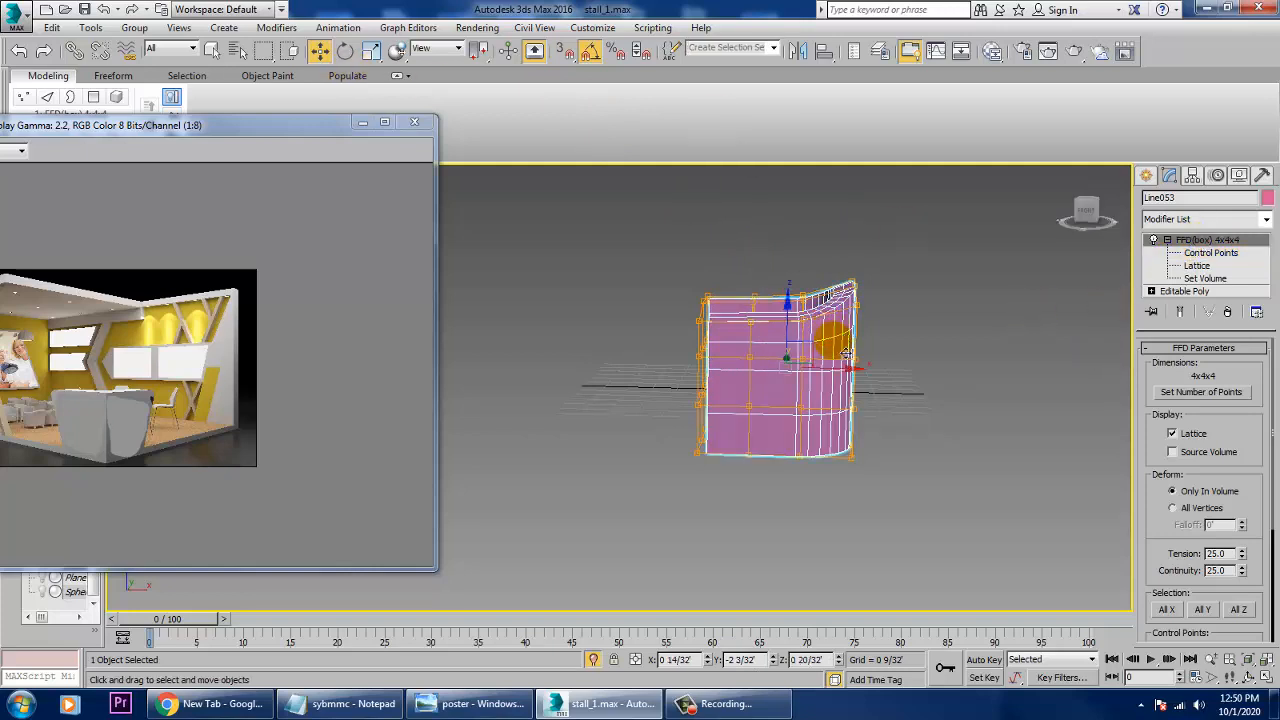
left_click(1227, 311)
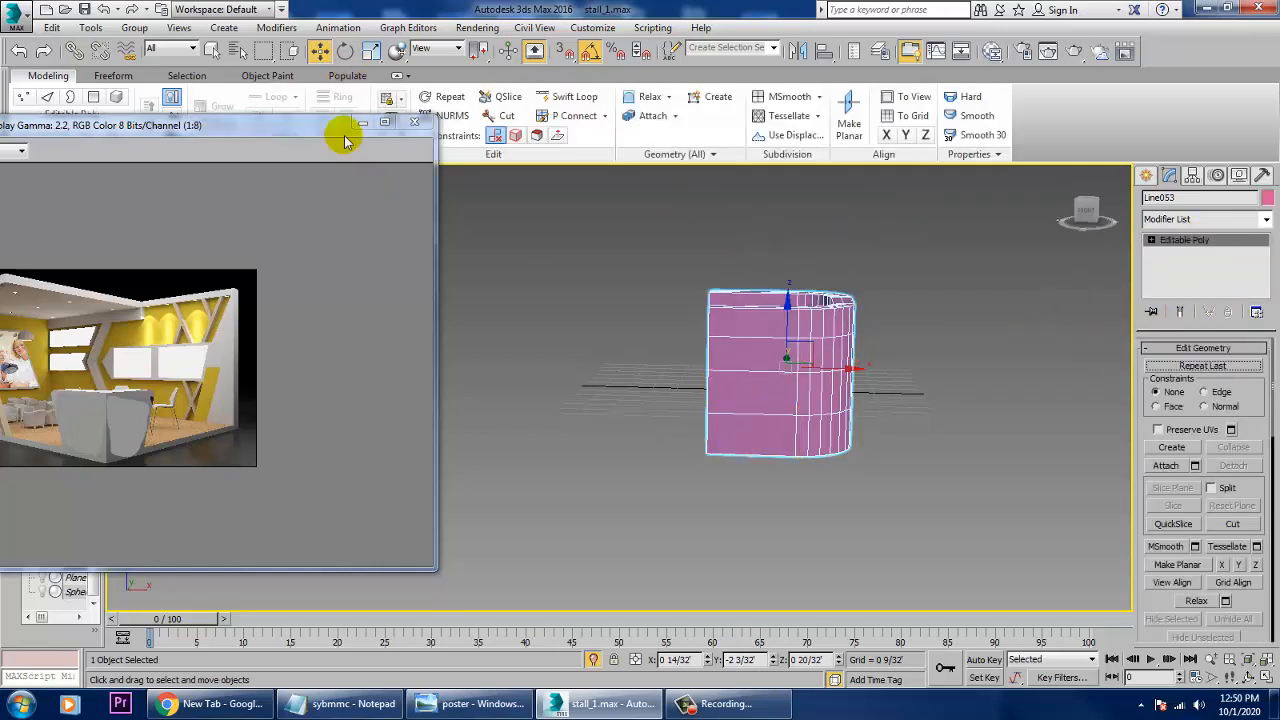
left_click(575, 96)
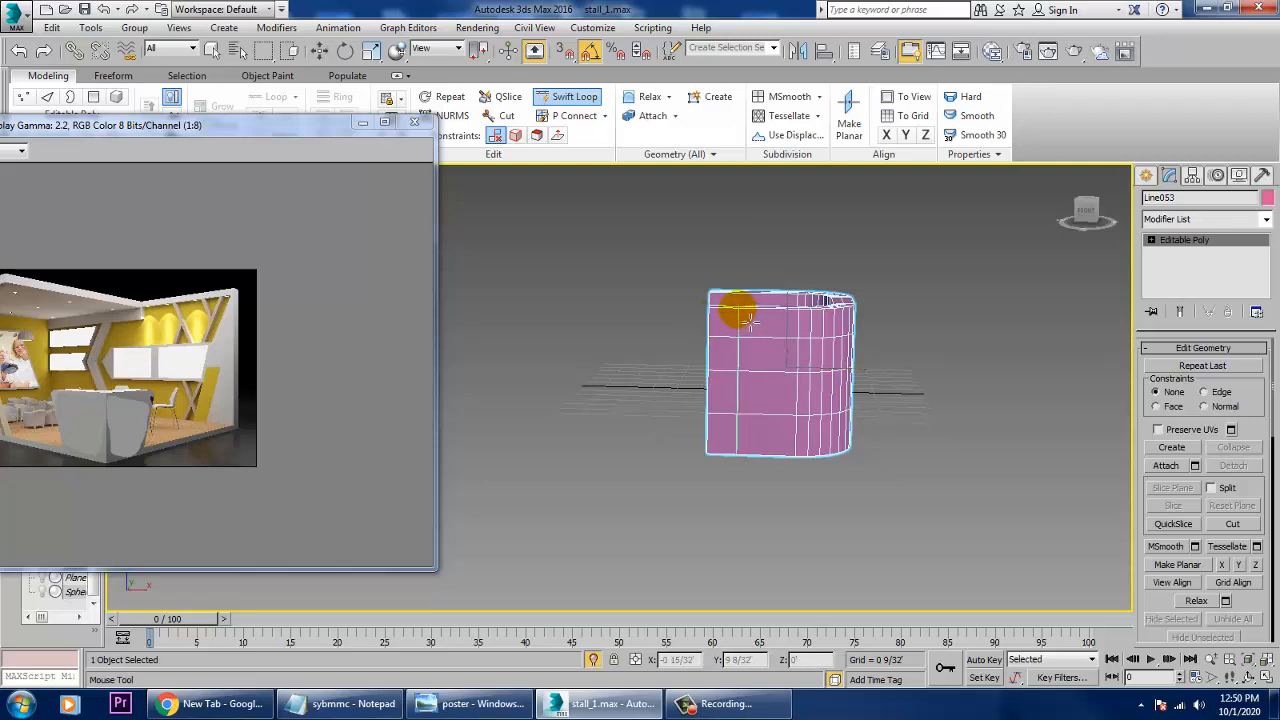
middle_click_drag(786, 334, 836, 342, "alt")
right_click(836, 342)
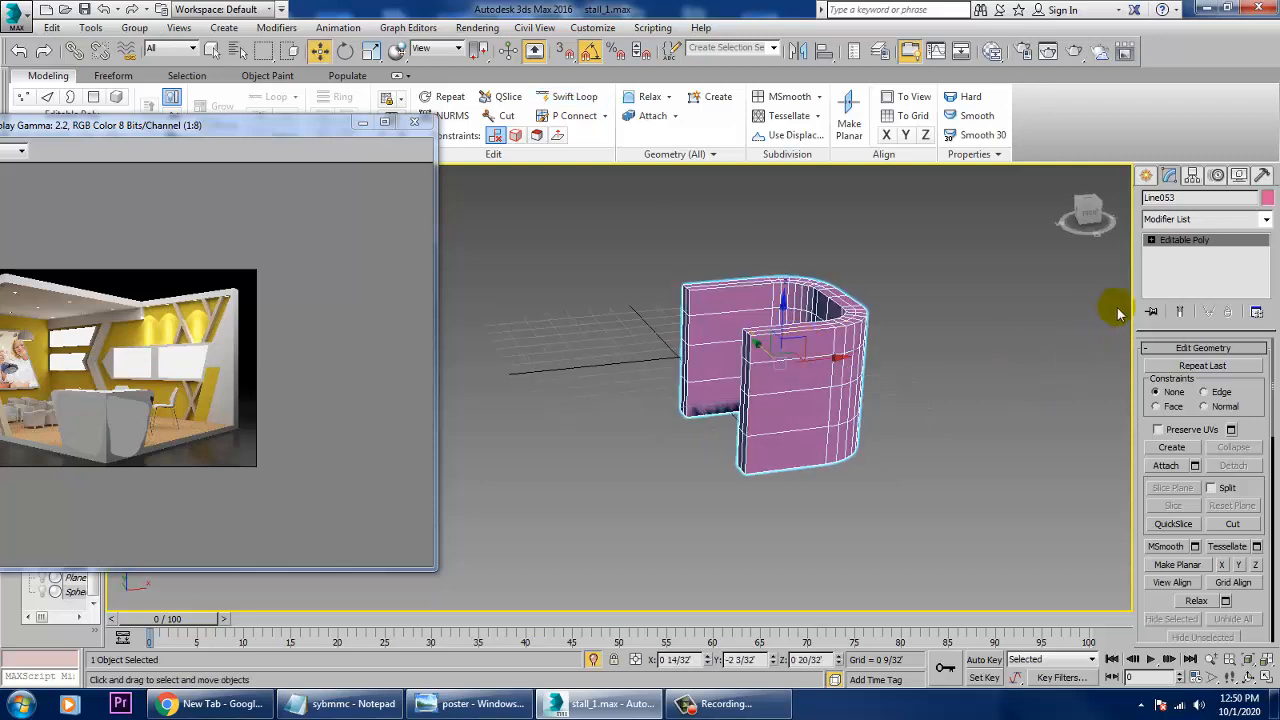
Step: Connect the lengthwise edges of both straight arms with 2 segments
left_click(1177, 265)
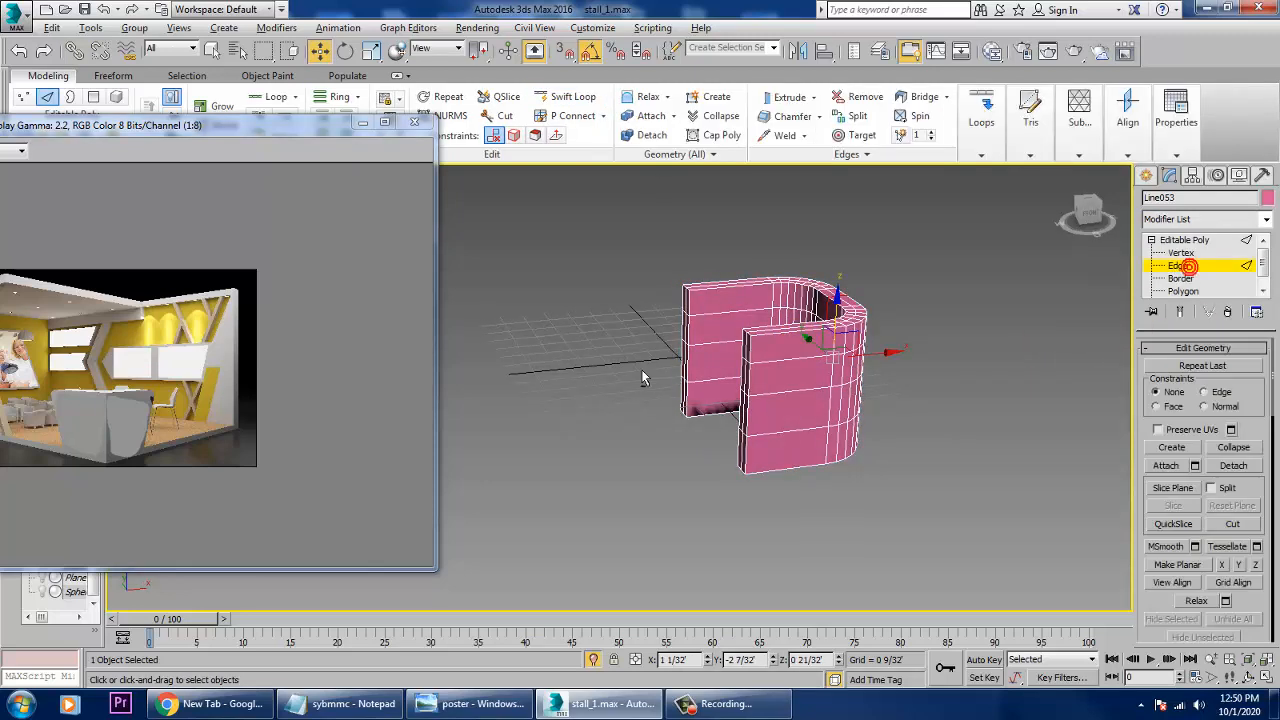
middle_click_drag(643, 371, 663, 329, "alt")
left_click_drag(746, 462, 746, 462)
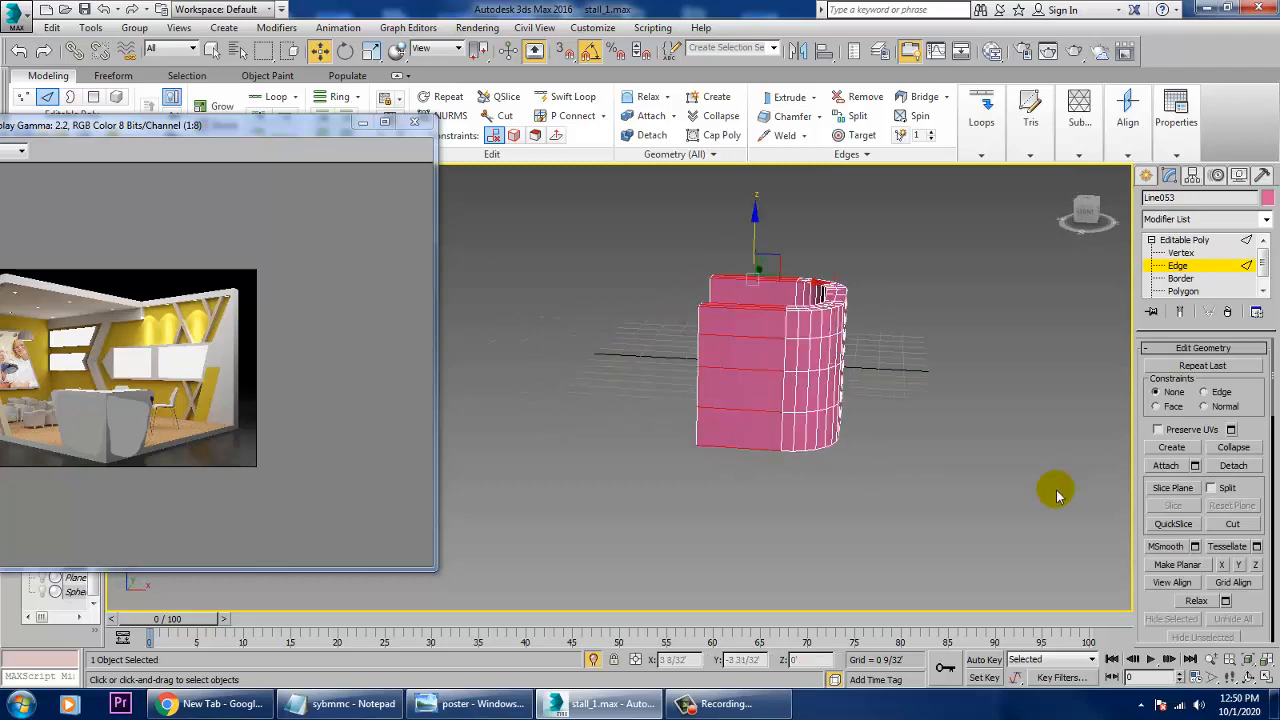
left_click_drag(1270, 607, 1275, 356)
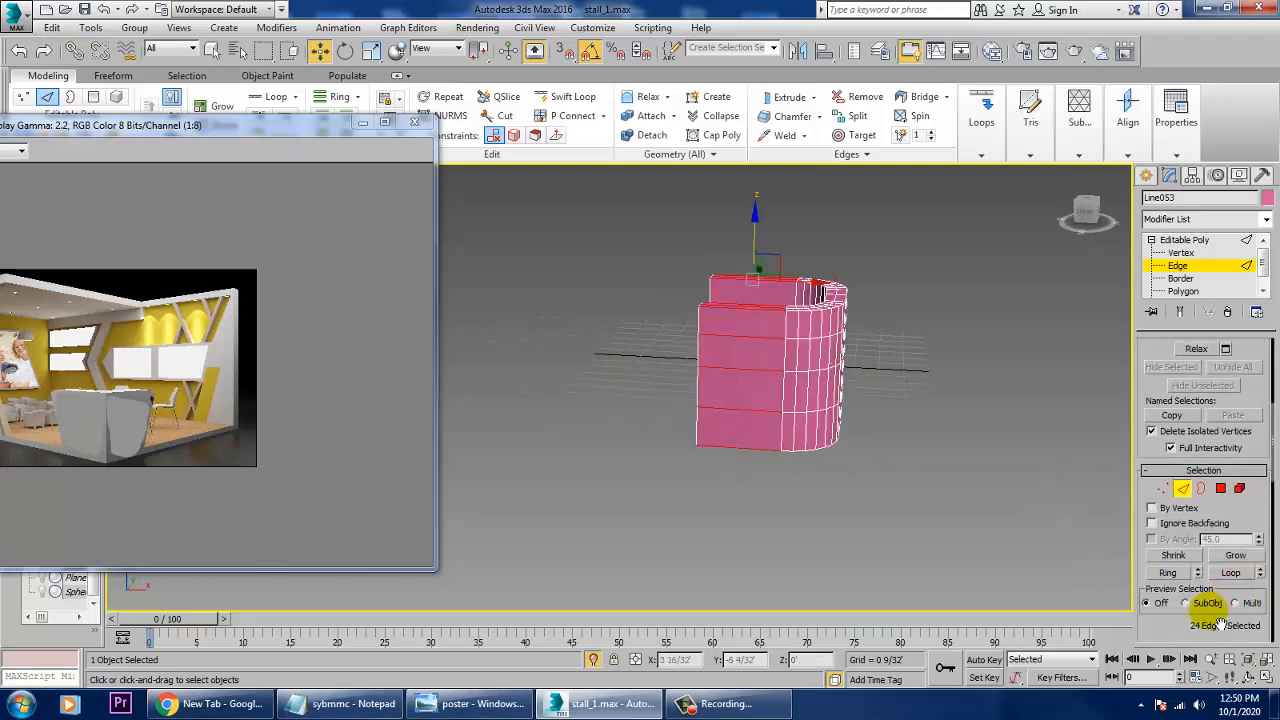
scroll(1209, 605, "down", 5)
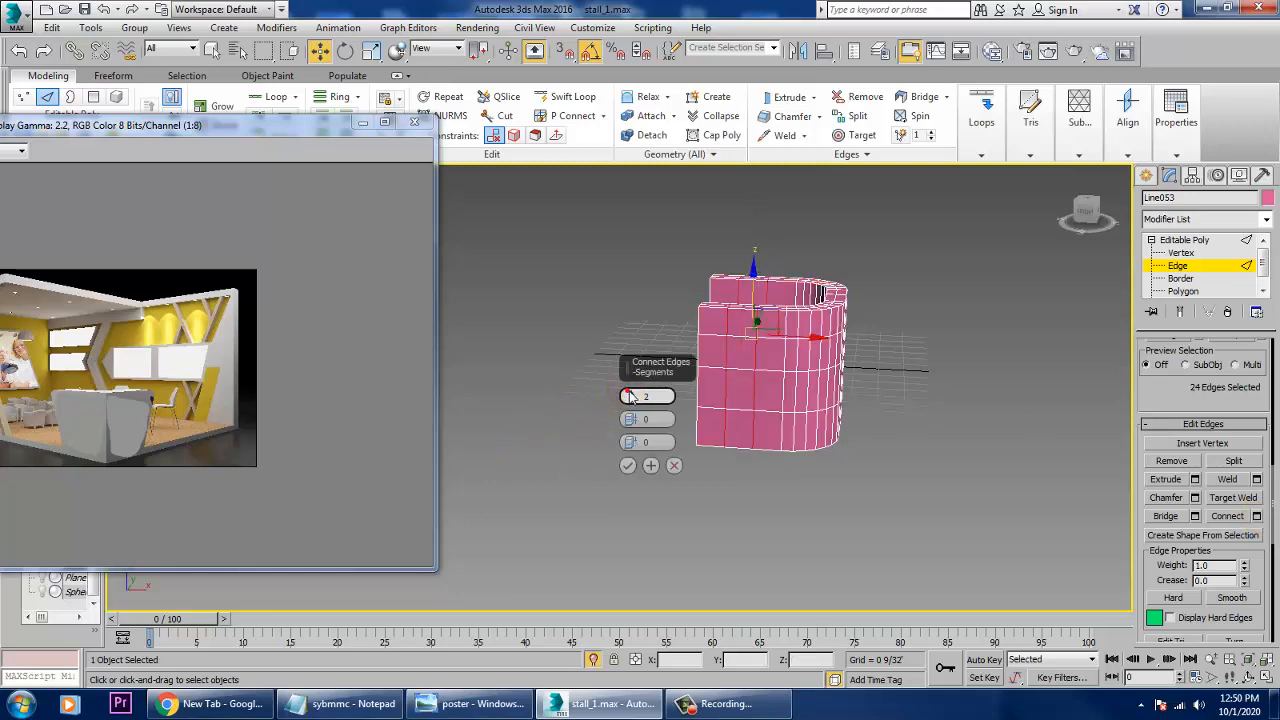
left_click(627, 465)
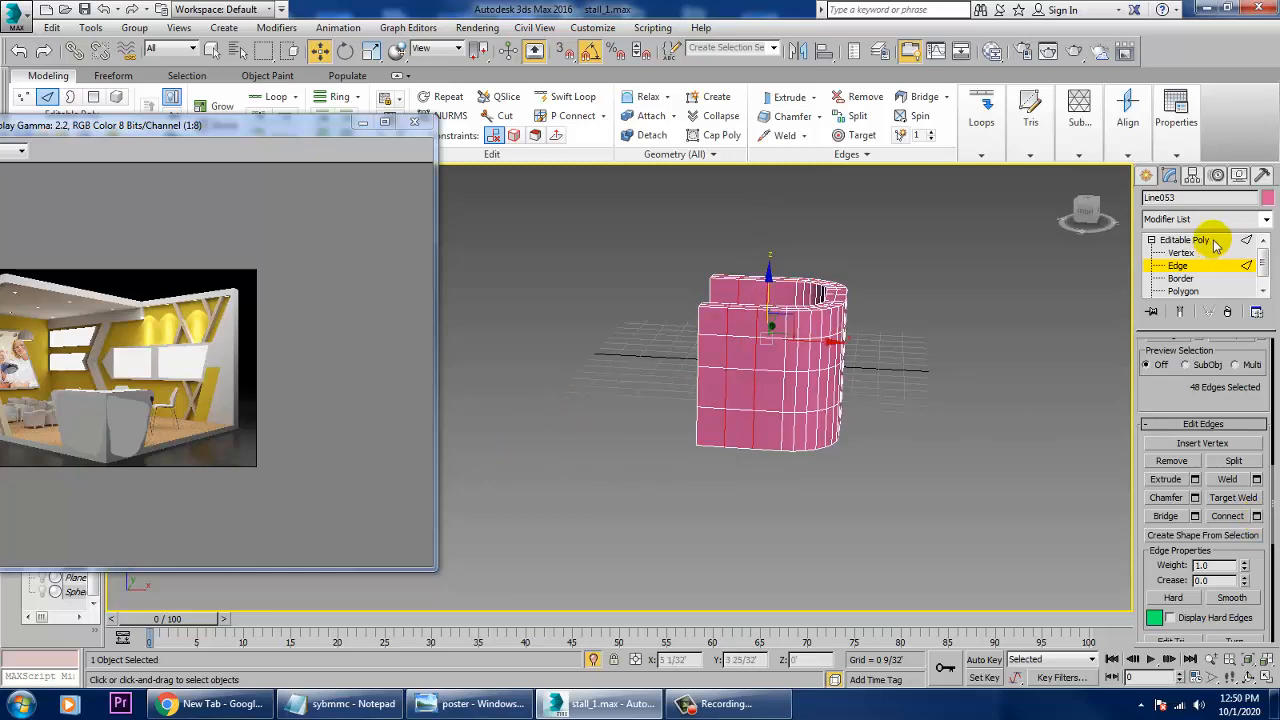
Step: Apply an FFD(box) modifier to the subdivided armchair shell and activate its control points in the Left view
left_click(1213, 244)
left_click(1266, 219)
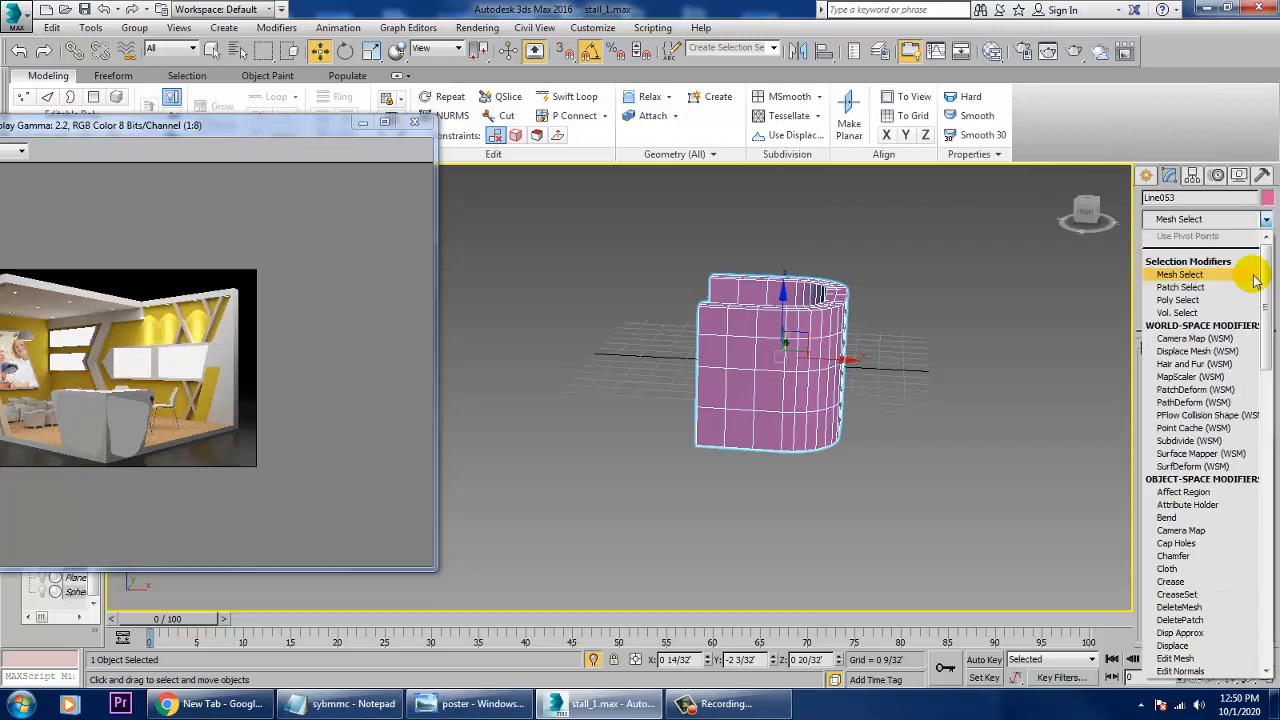
key("f")
left_click(1213, 284)
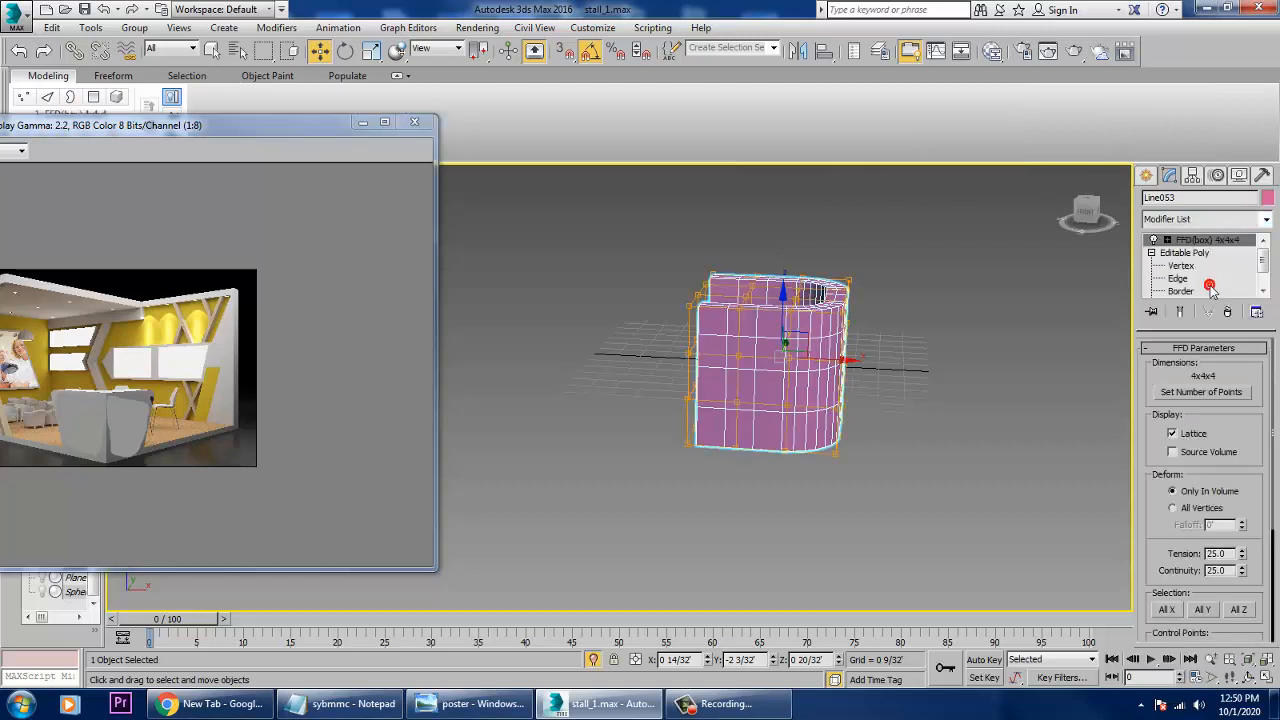
left_click(1166, 241)
left_click(1210, 253)
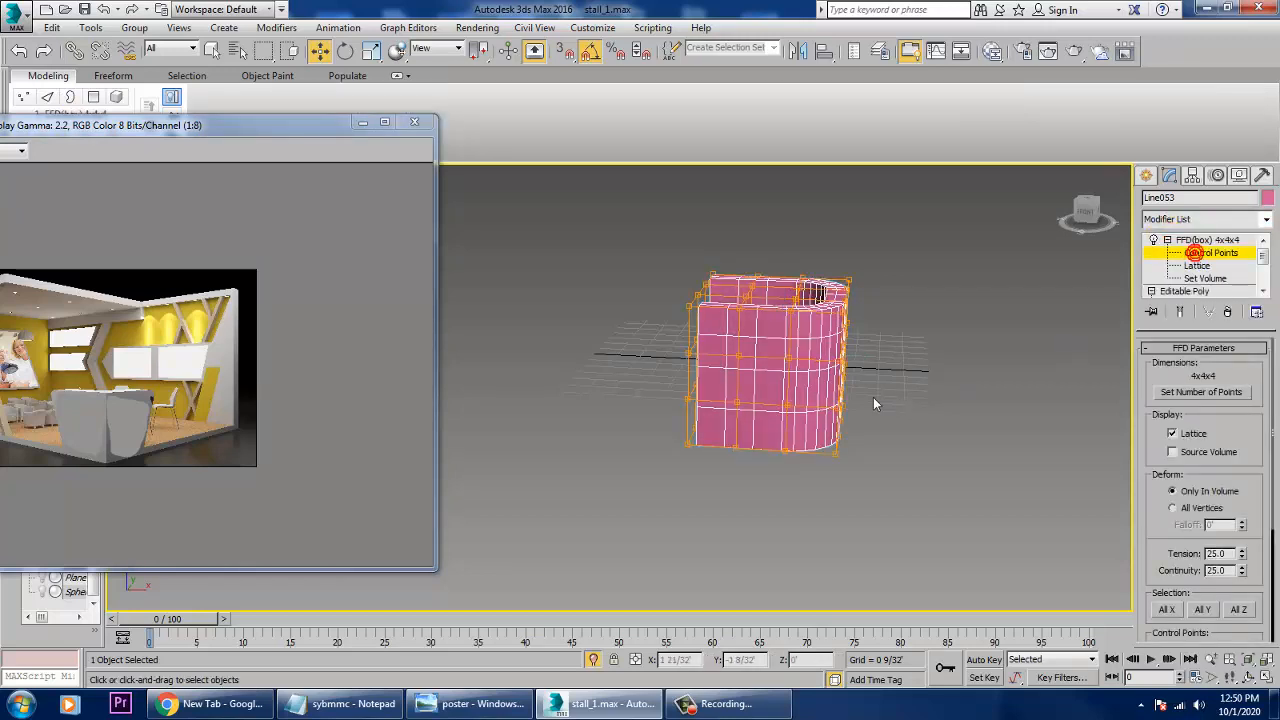
key("alt+w")
key("alt+w")
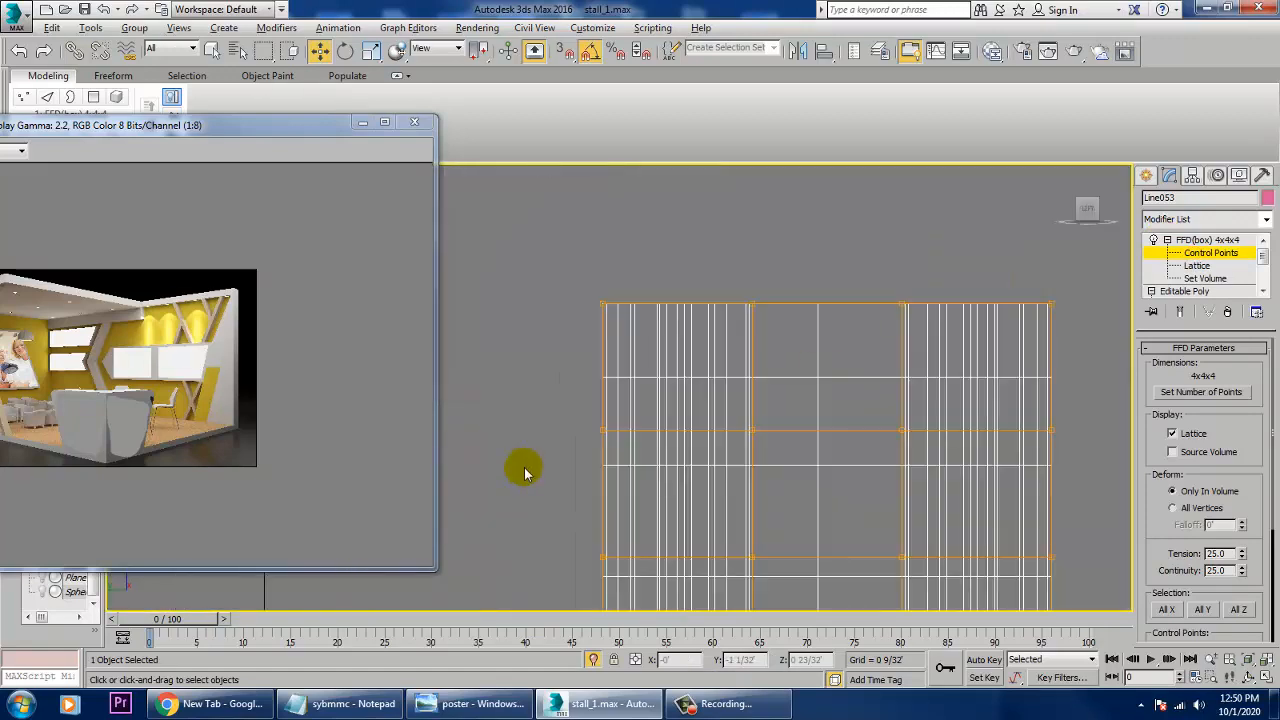
Step: Raise the two middle columns of top lattice control points in the Left view to a Z of about 1 19/32', arching the shell's top edge
left_click_drag(1002, 350, 1000, 352)
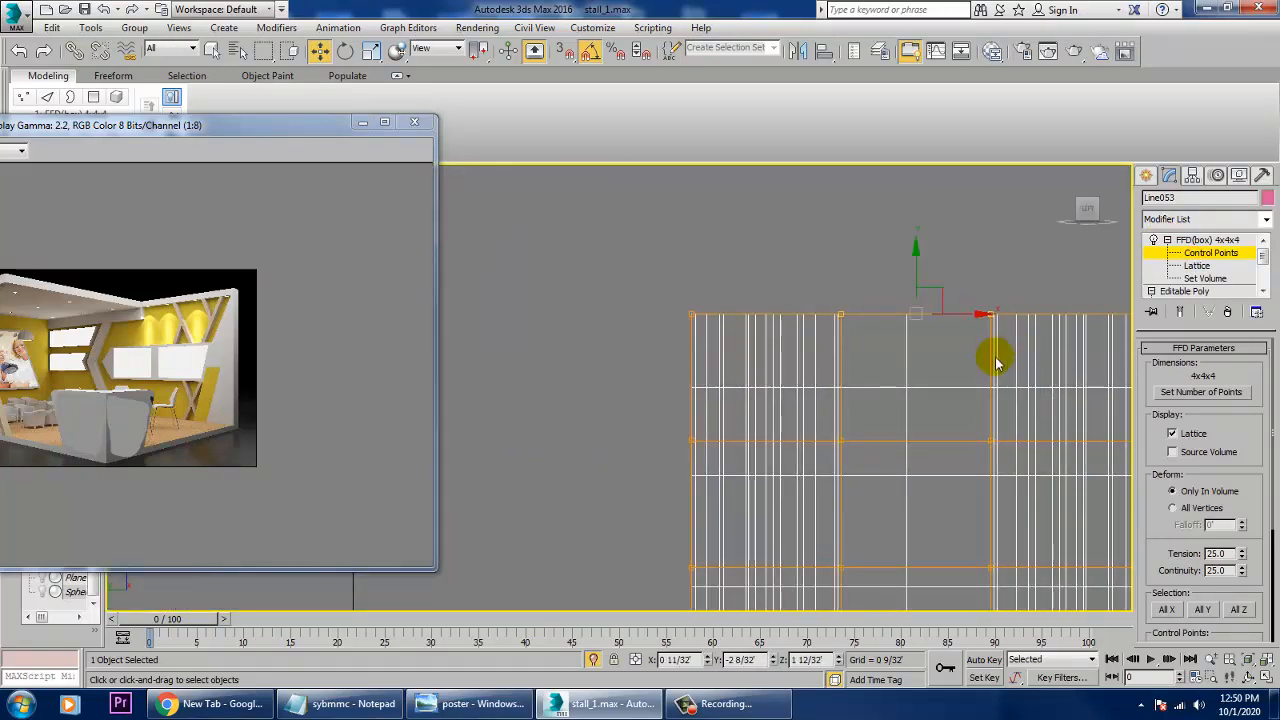
left_click_drag(931, 288, 928, 236)
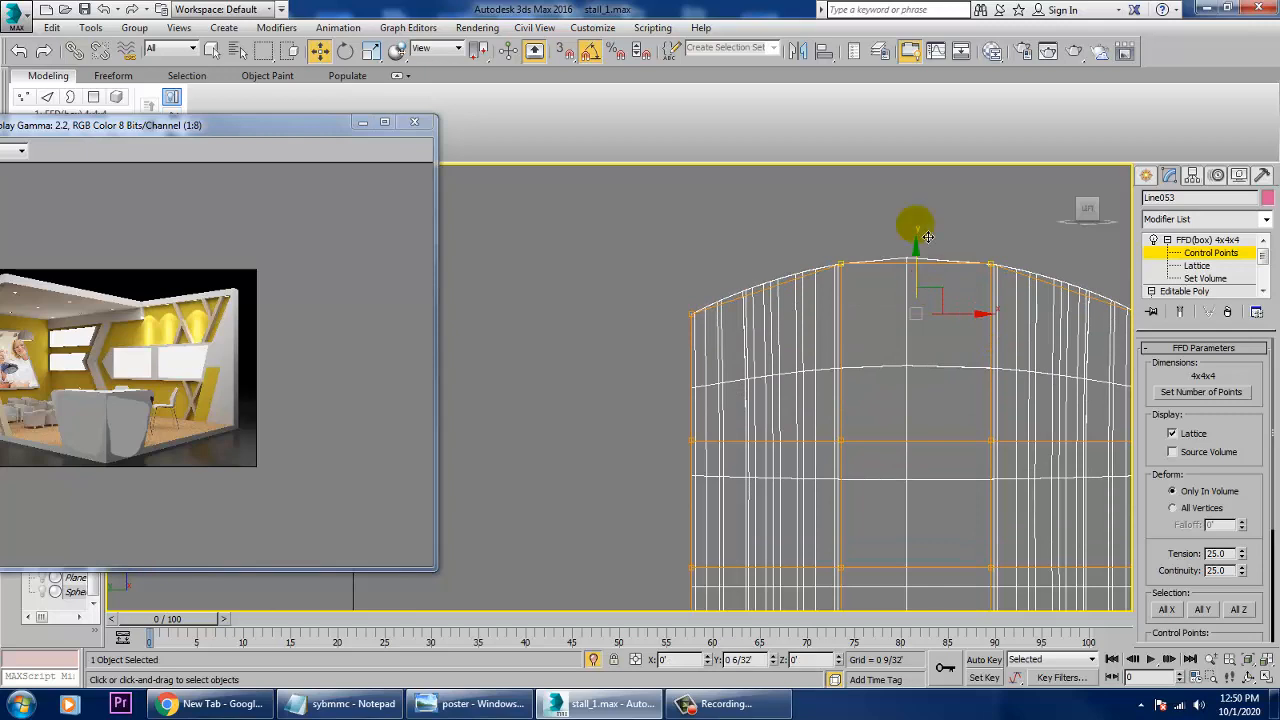
key("alt+w")
key("alt+w")
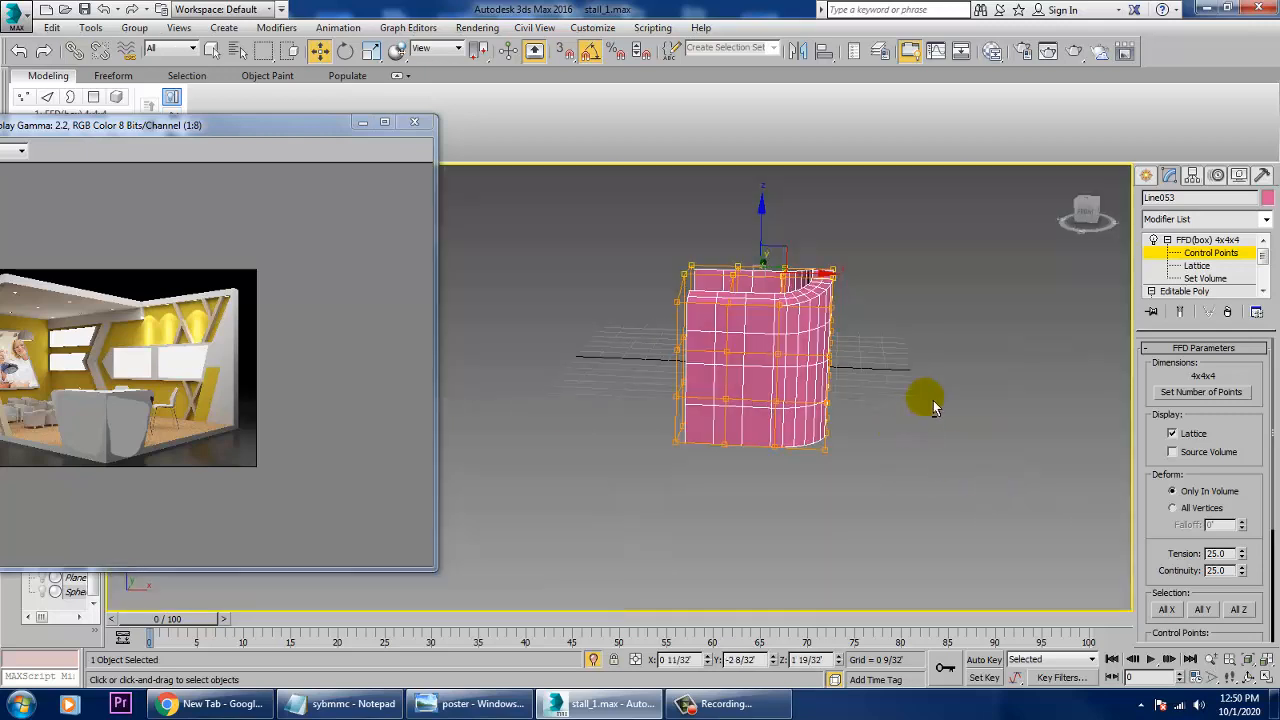
Step: Try lowering only the second column of top control points back from the arms' front ends
middle_click_drag(933, 400, 790, 360, "alt")
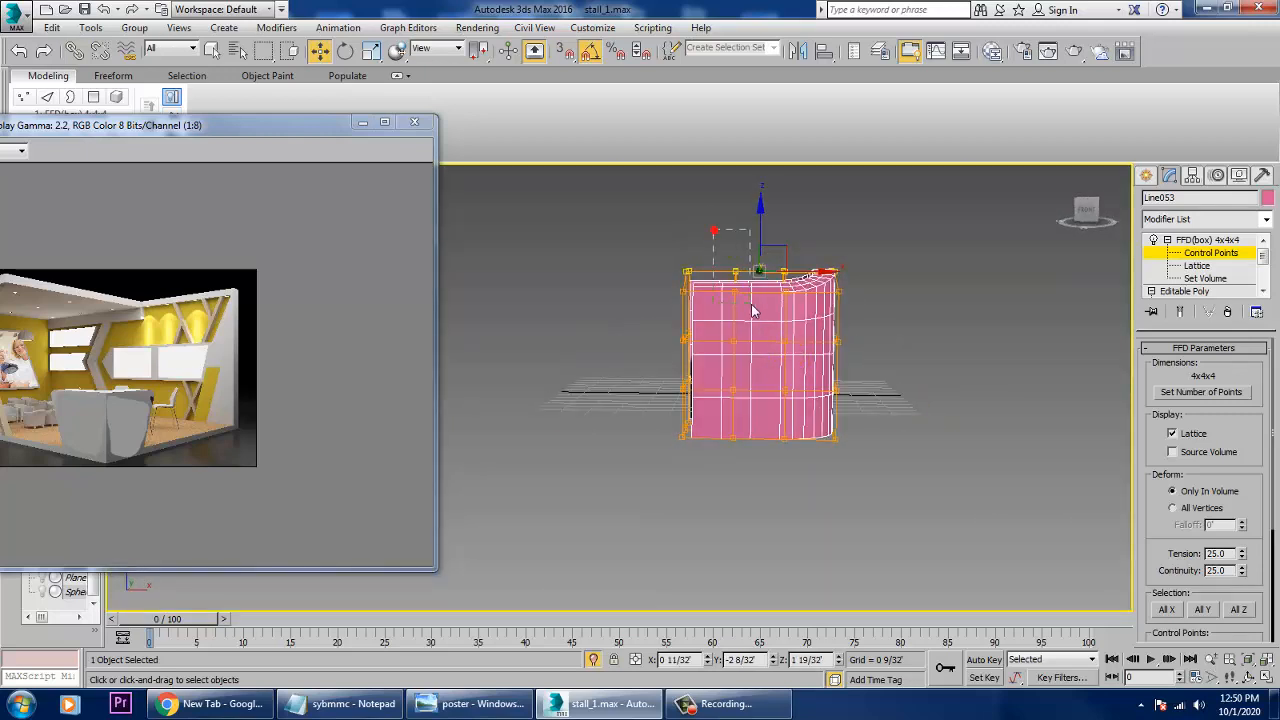
left_click_drag(751, 304, 751, 304)
mouse_move(735, 226)
left_mouse_down()
mouse_move(744, 258)
mouse_move(737, 248)
left_mouse_up()
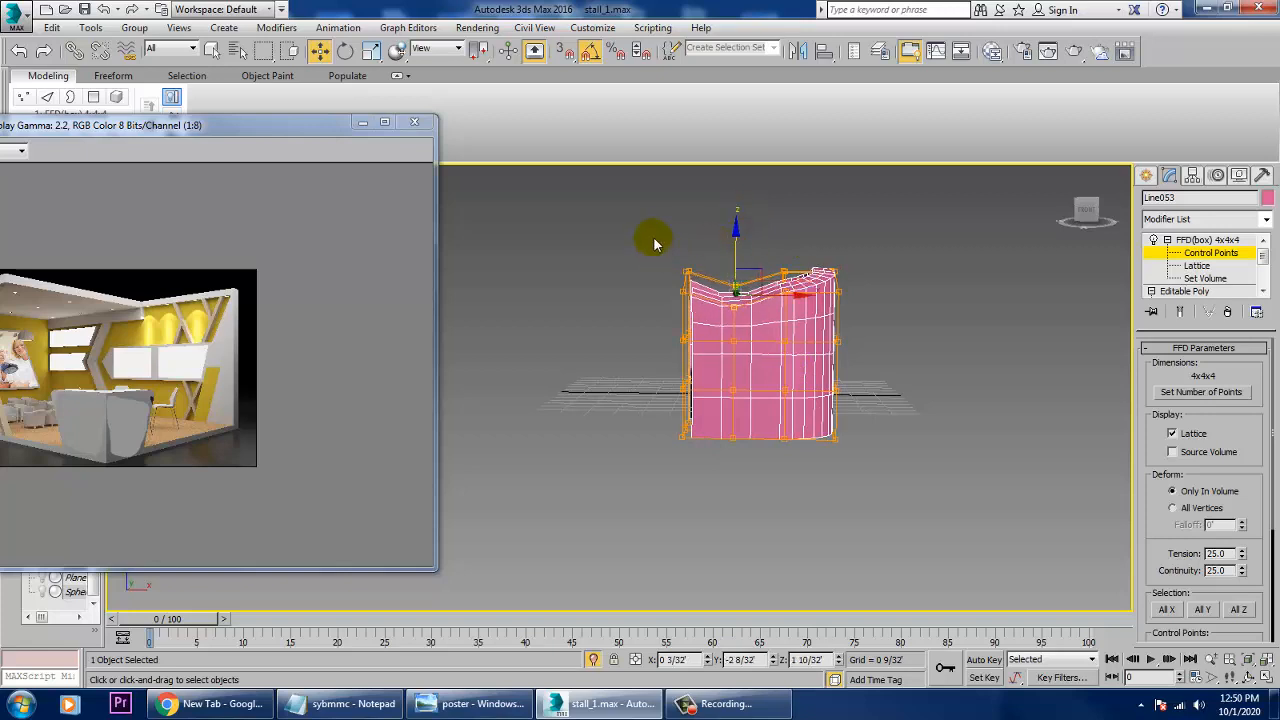
Step: Lower the two front columns of top control points to a Z of about 1 7/32' and the third column to about 1 11/32'
left_click_drag(655, 243, 650, 240)
left_click_drag(752, 316, 752, 316)
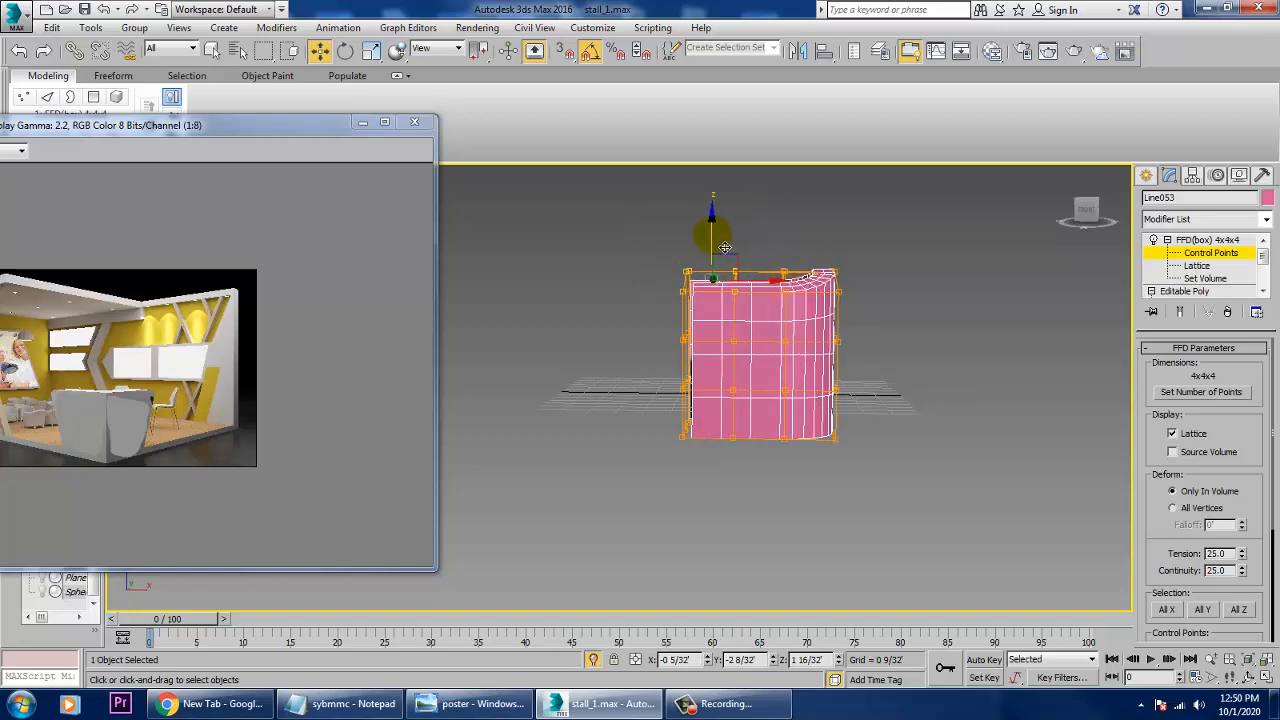
left_click_drag(724, 247, 718, 275)
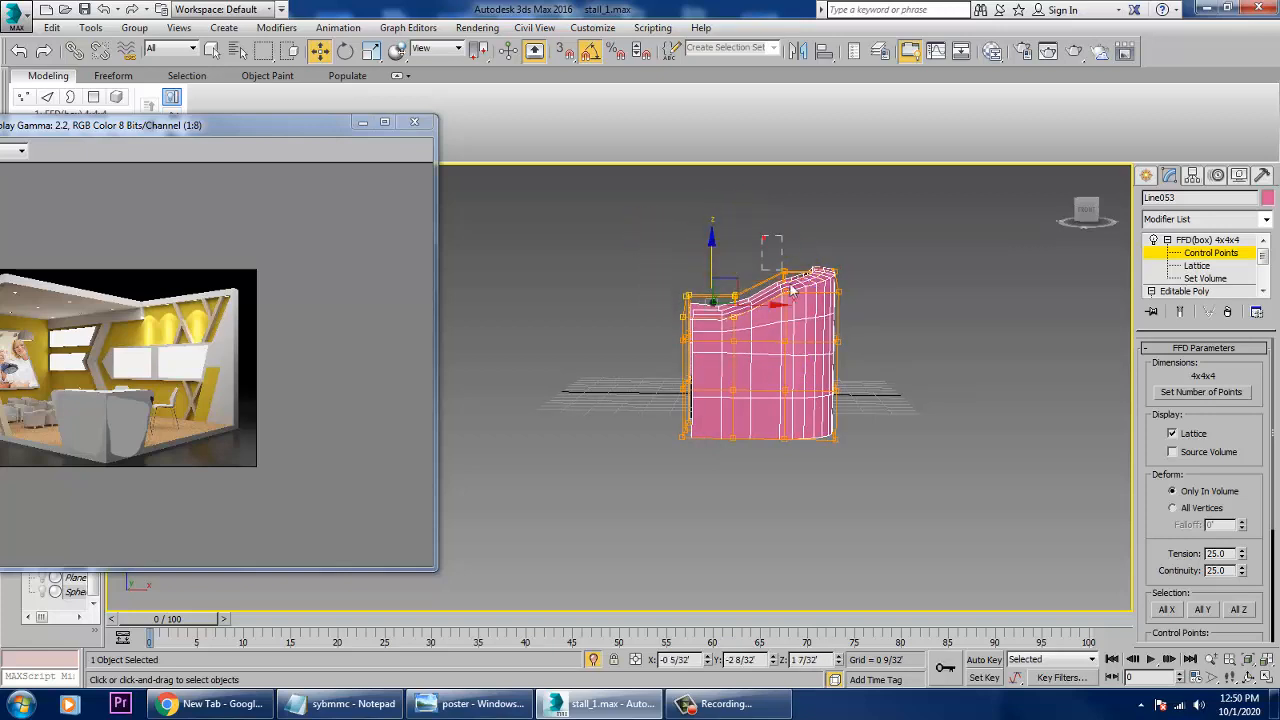
left_click_drag(796, 310, 796, 310)
left_click_drag(784, 246, 788, 262)
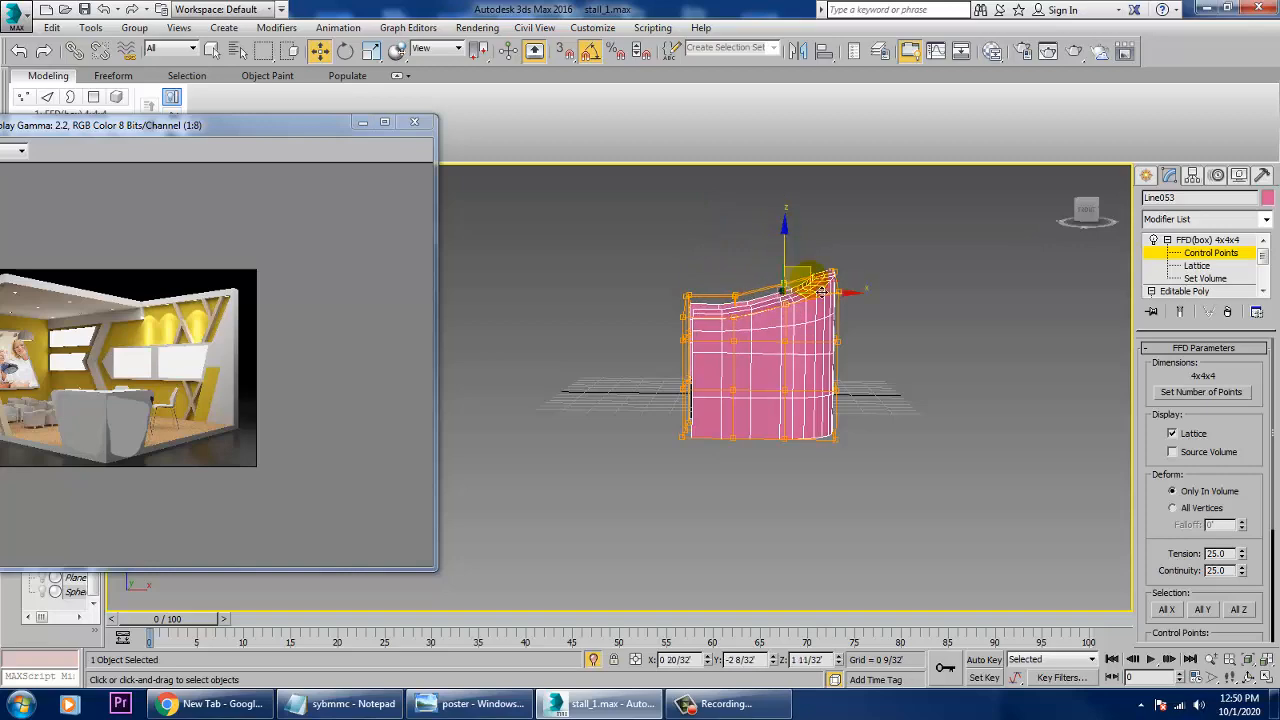
Step: End the isolation of the armchair shell and show the whole stall in the Perspective view
key("alt+w")
middle_click_drag(854, 489, 730, 447, "alt")
scroll(940, 498, "up", 4)
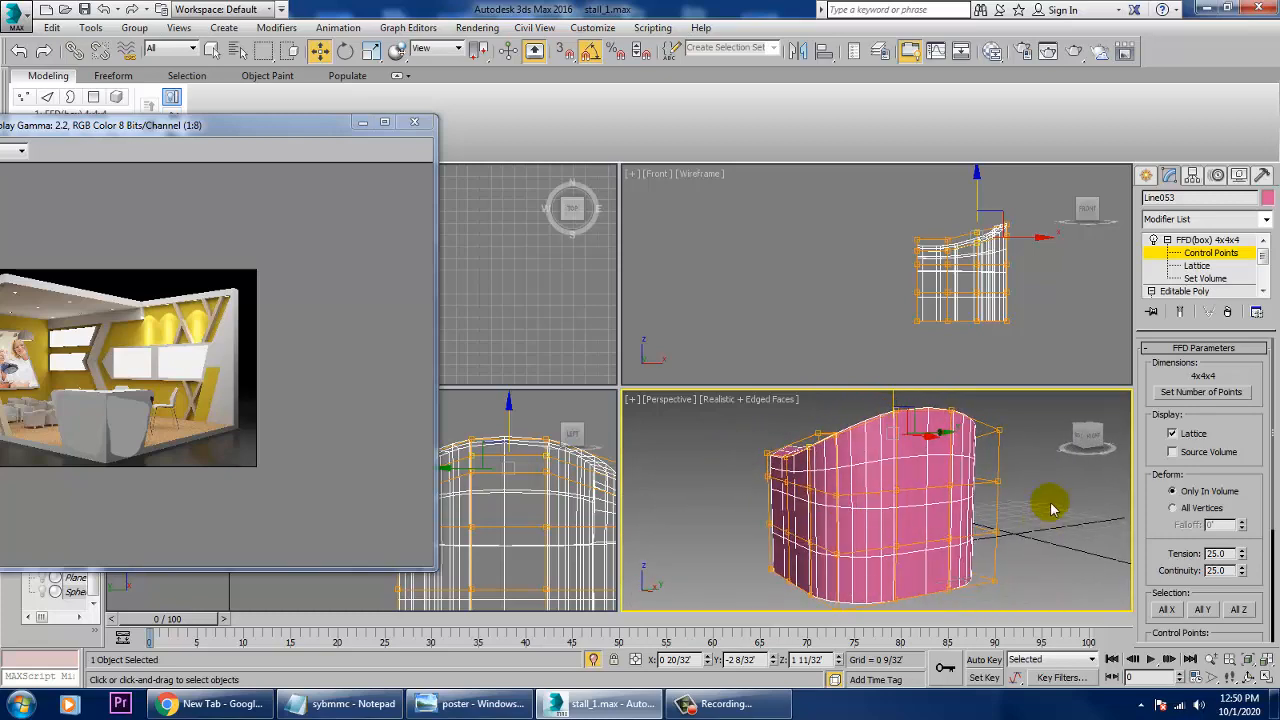
right_click(1063, 497)
left_click(1083, 376)
scroll(974, 514, "down", 5)
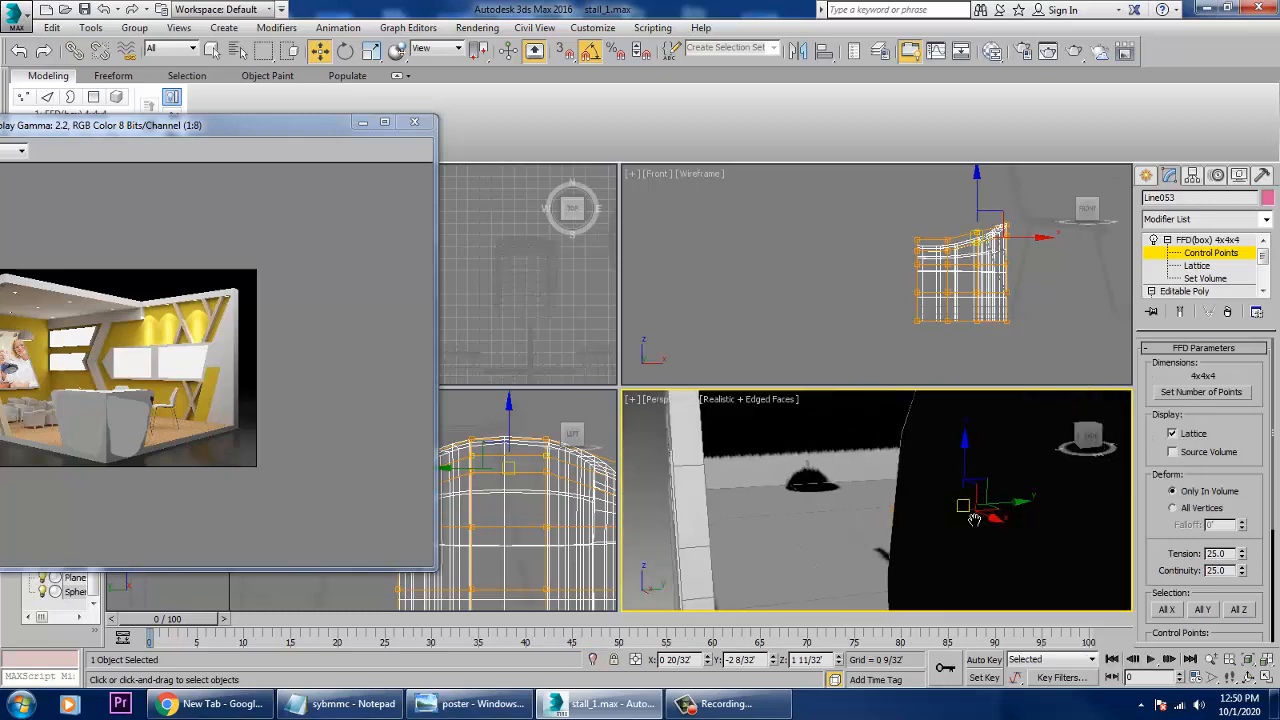
scroll(1003, 526, "down", 2)
key("alt+w")
scroll(799, 464, "down", 5)
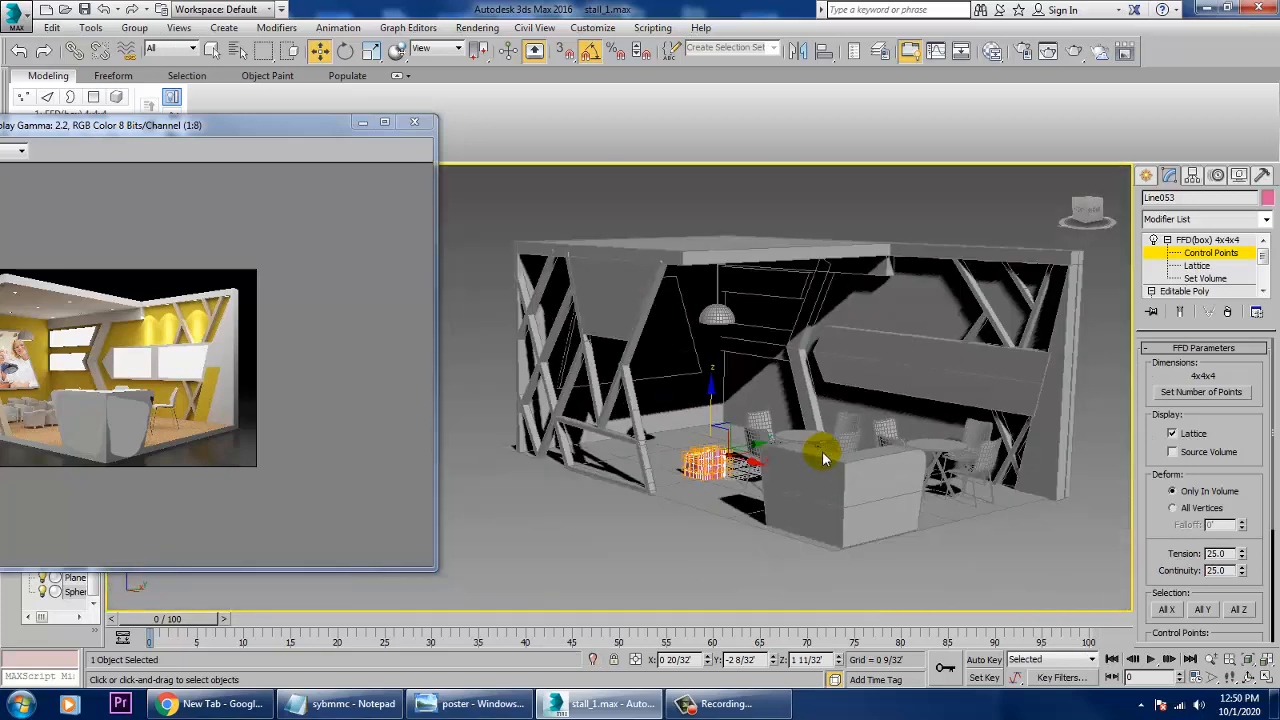
scroll(799, 464, "up", 3)
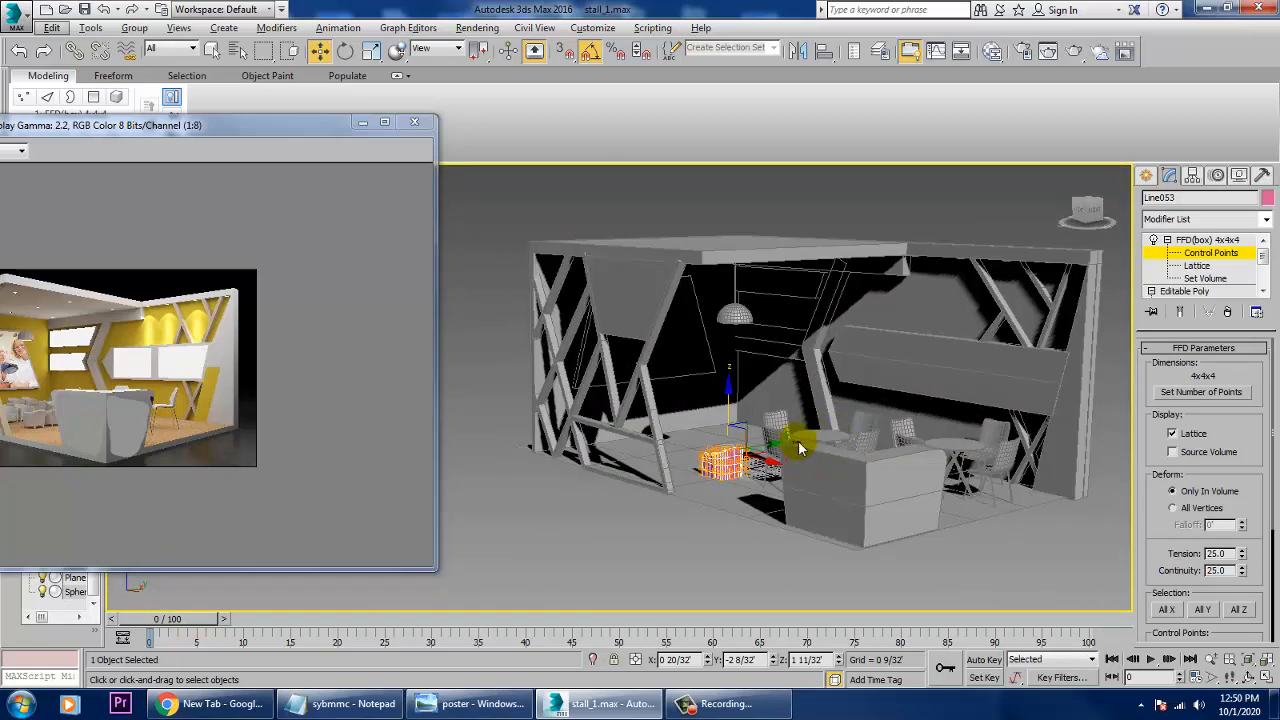
middle_click_drag(798, 437, 725, 476)
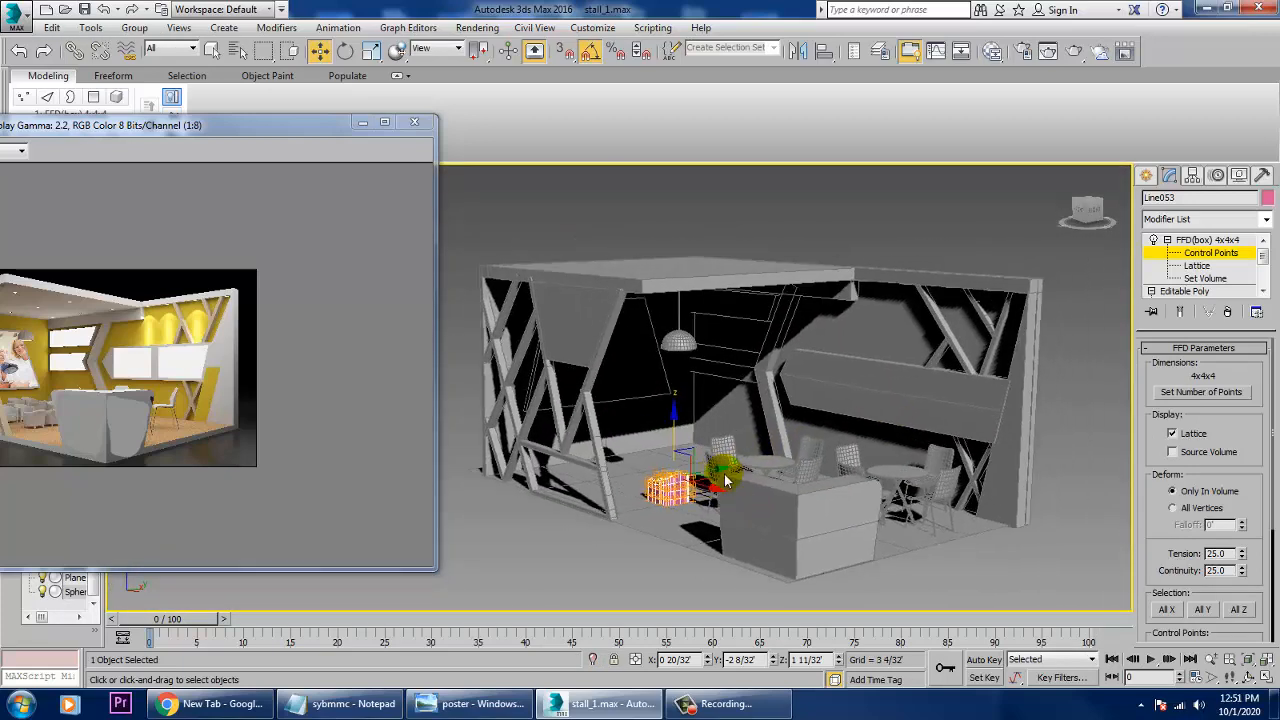
Step: Leave control point editing on the FFD(box) modifier and inspect the armchair shell within the stall
left_click(1207, 241)
scroll(832, 430, "up", 5)
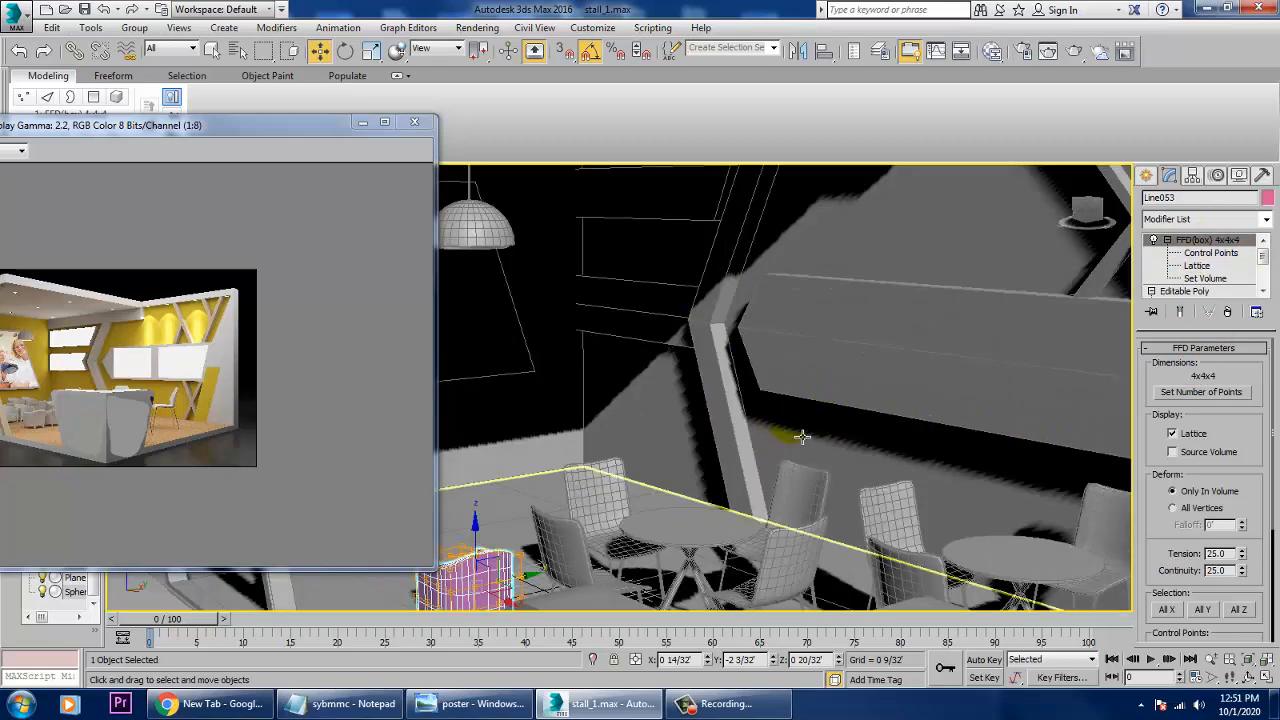
scroll(801, 437, "down", 5)
scroll(870, 440, "up", 4)
scroll(869, 428, "up", 1)
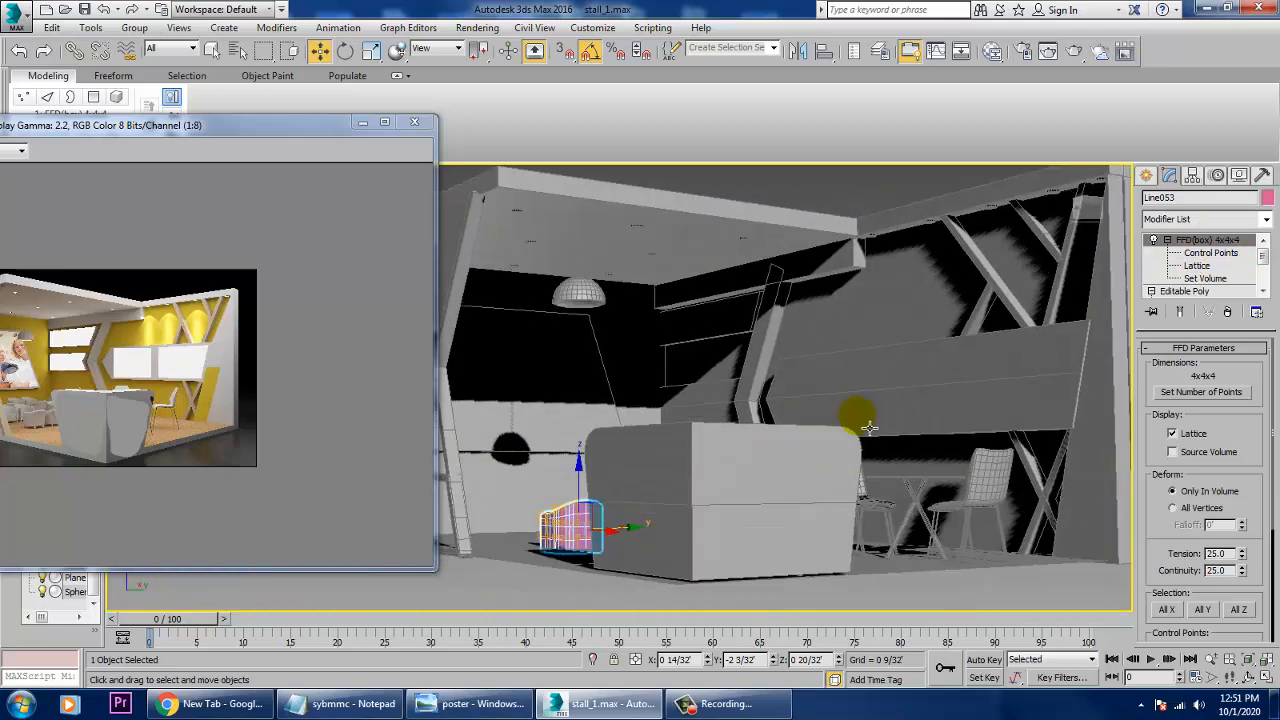
middle_click_drag(869, 428, 850, 453, "alt")
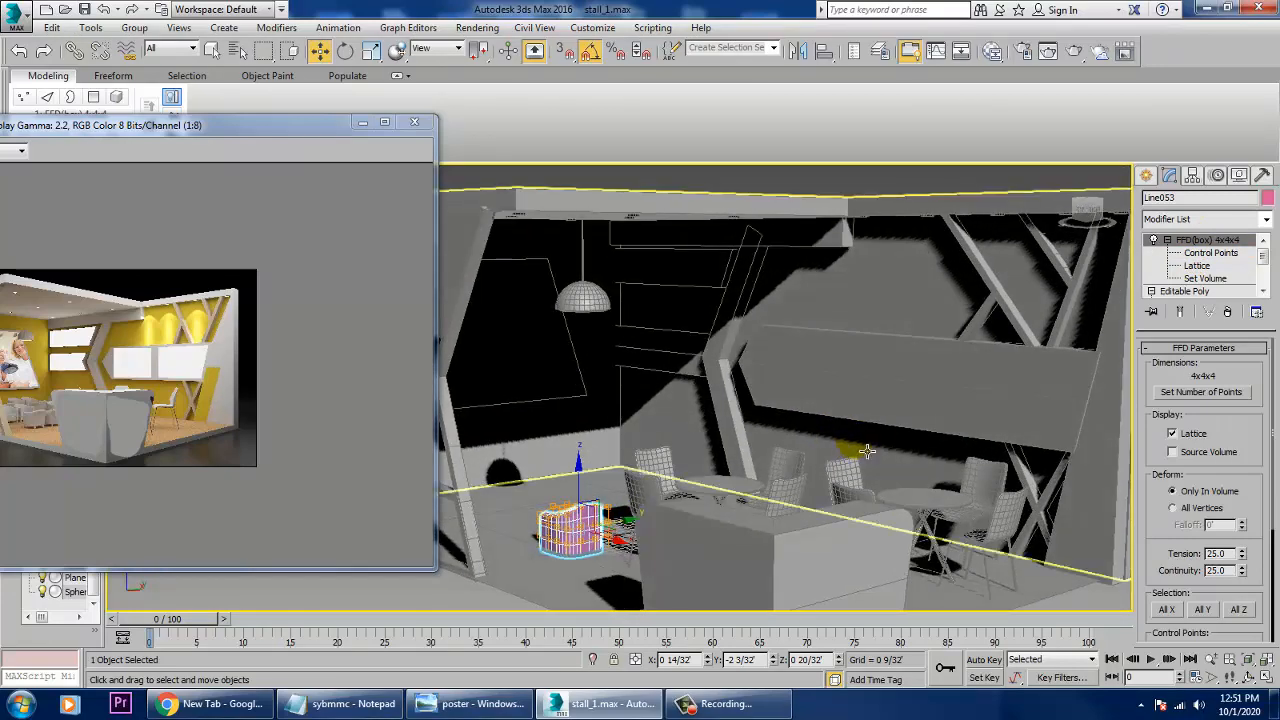